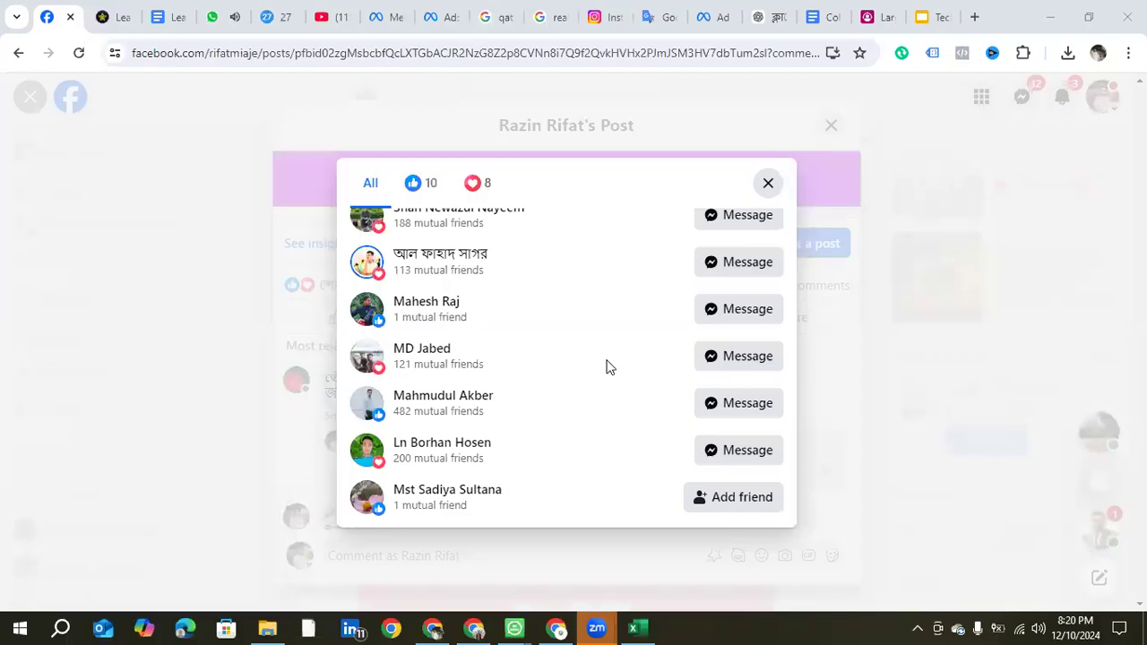
Step: Close the list of reactions and the Facebook post behind it
click(766, 185)
click(826, 129)
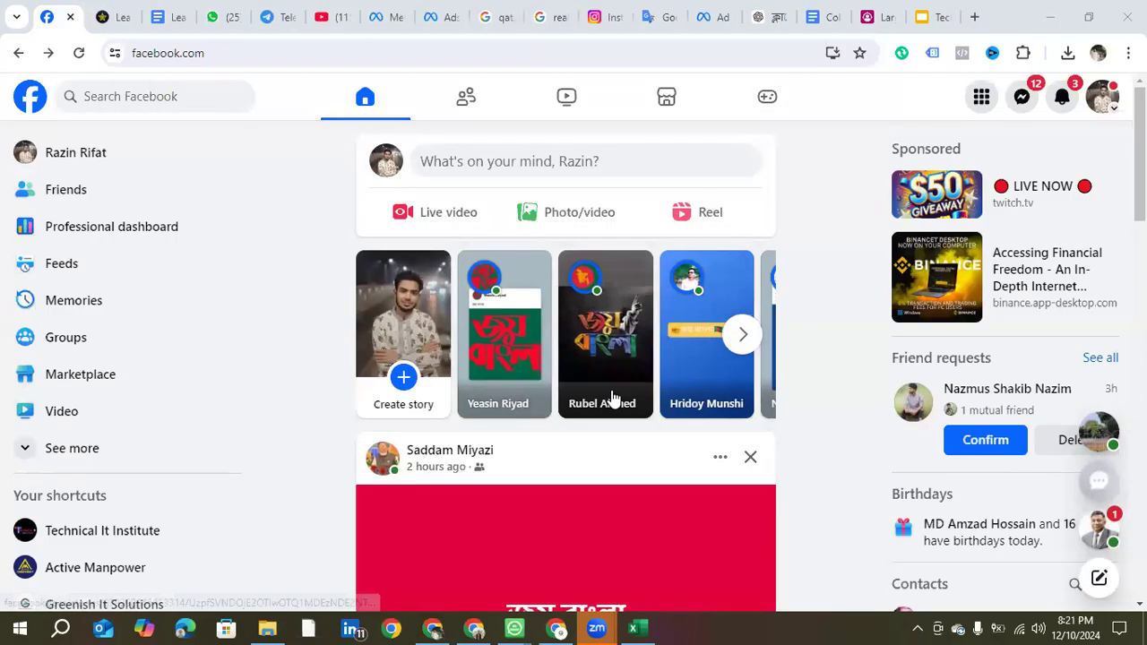
click(112, 11)
click(49, 9)
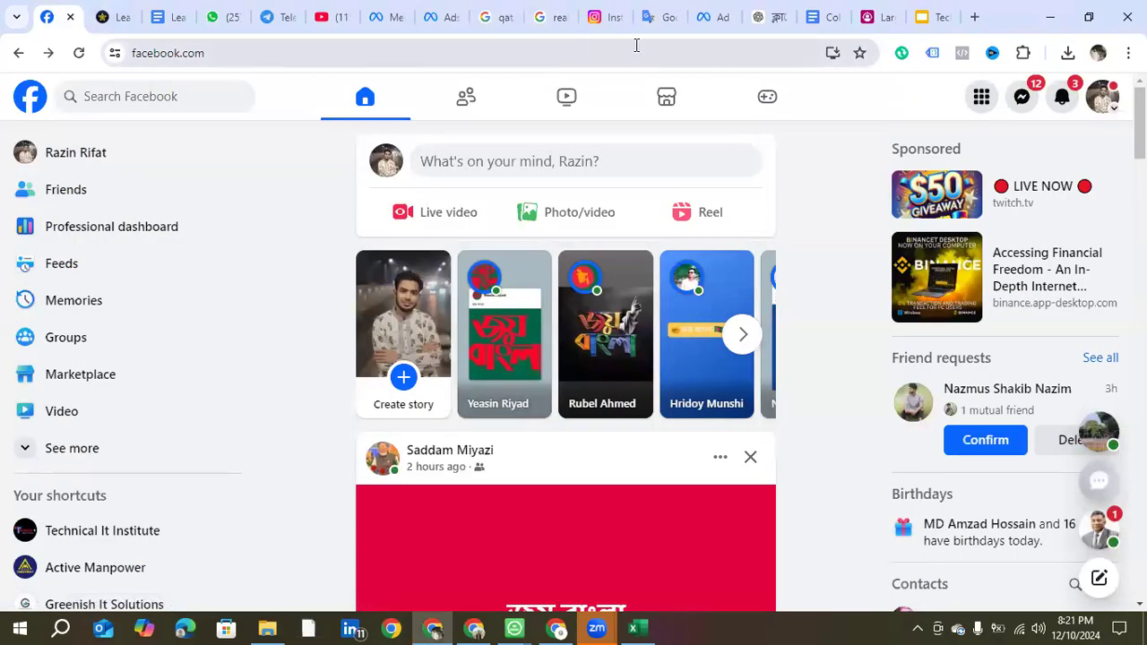
click(708, 16)
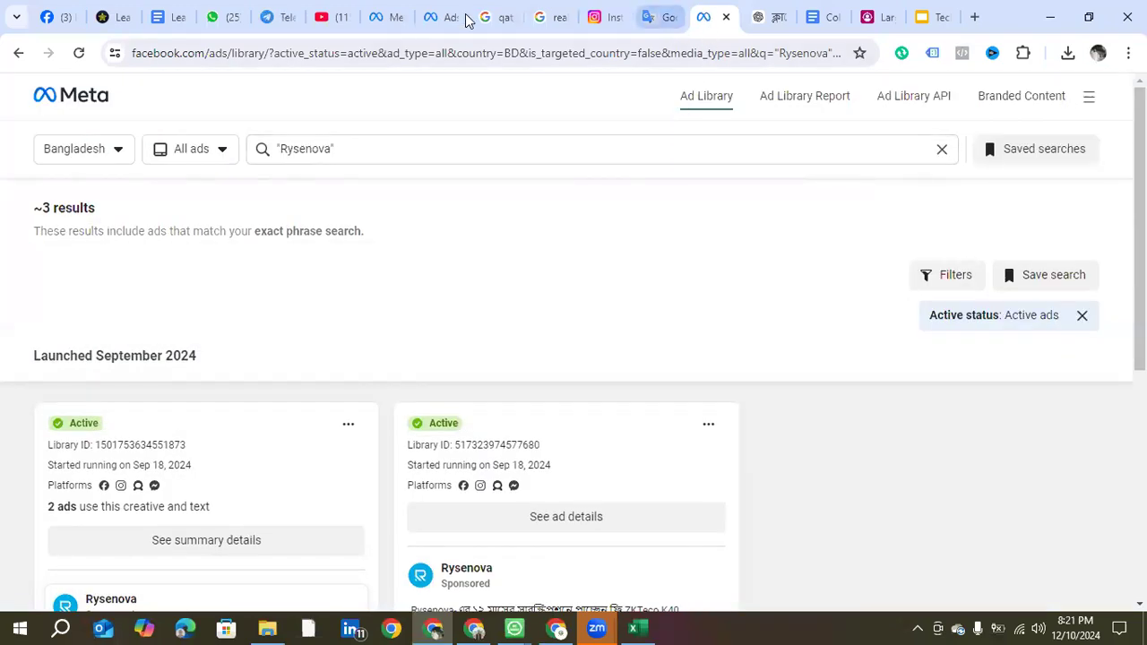
click(386, 14)
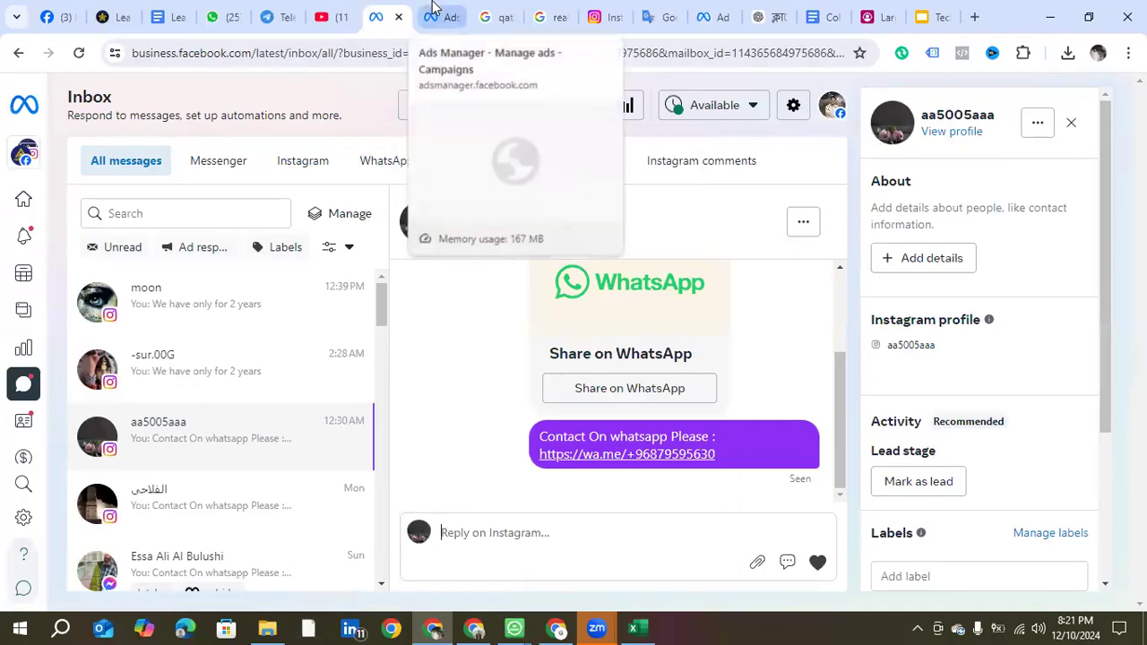
Step: Switch to the already open Ads Manager campaigns page and refresh it
click(430, 17)
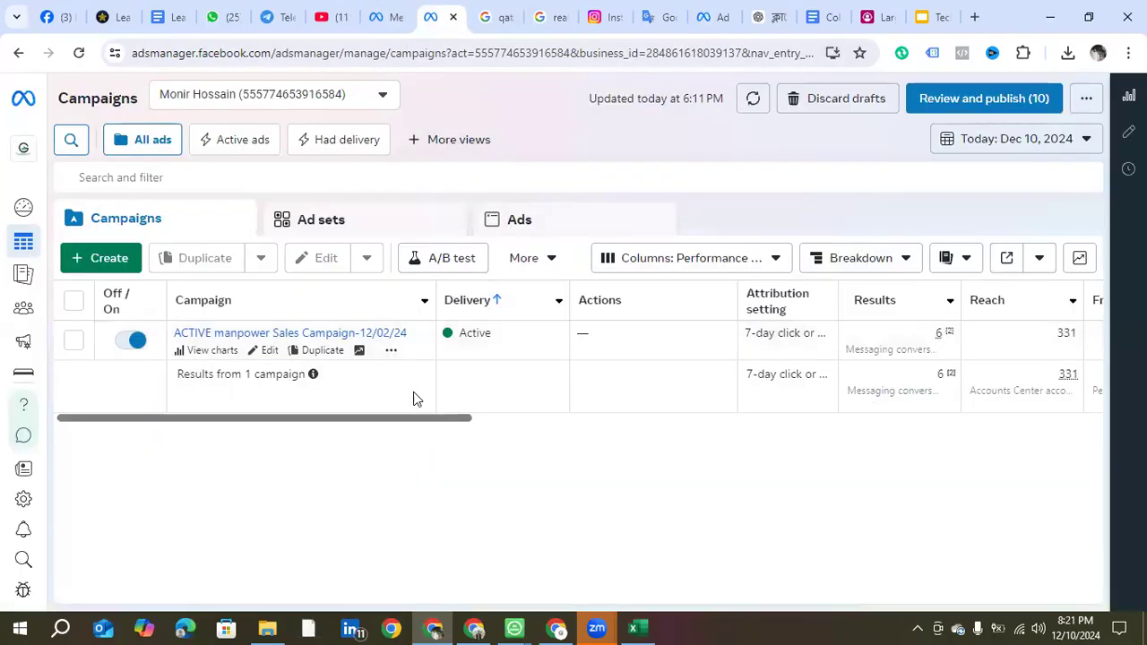
click(79, 53)
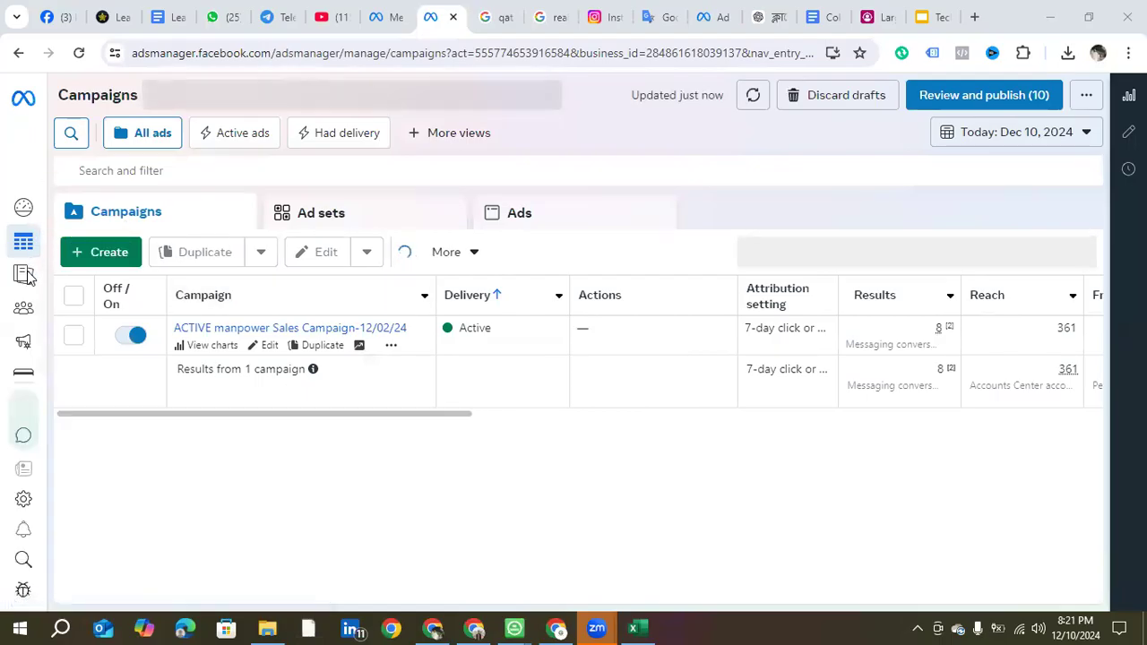
mouse_move(17, 269)
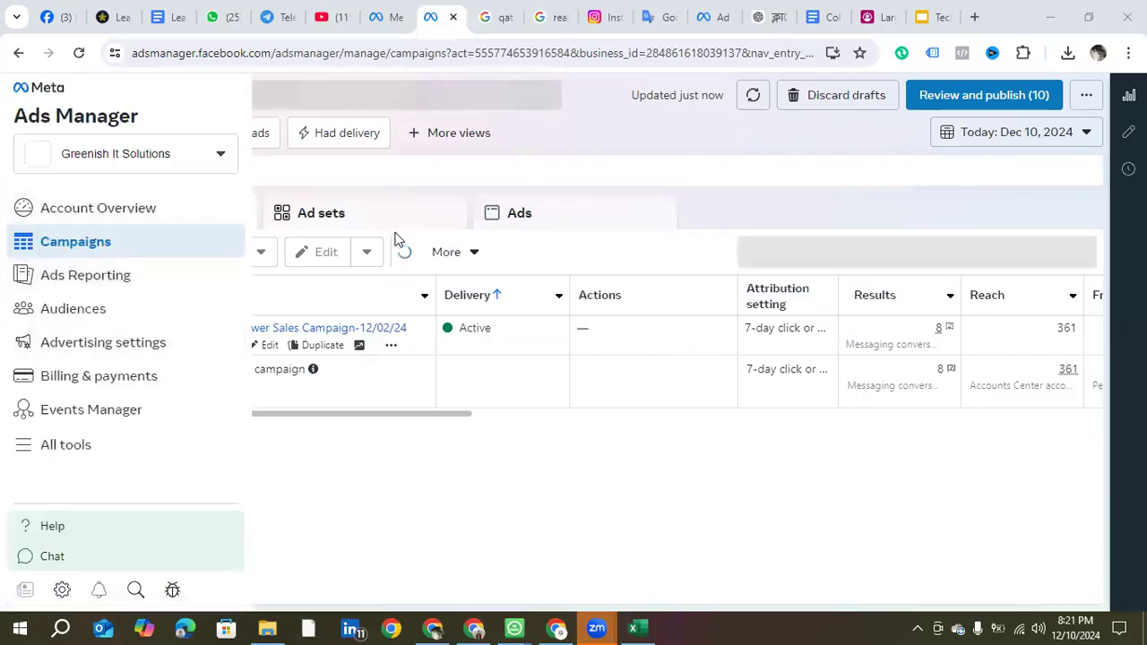
Step: Open Meta Business Suite at business.facebook.com in a new browser tab
click(722, 20)
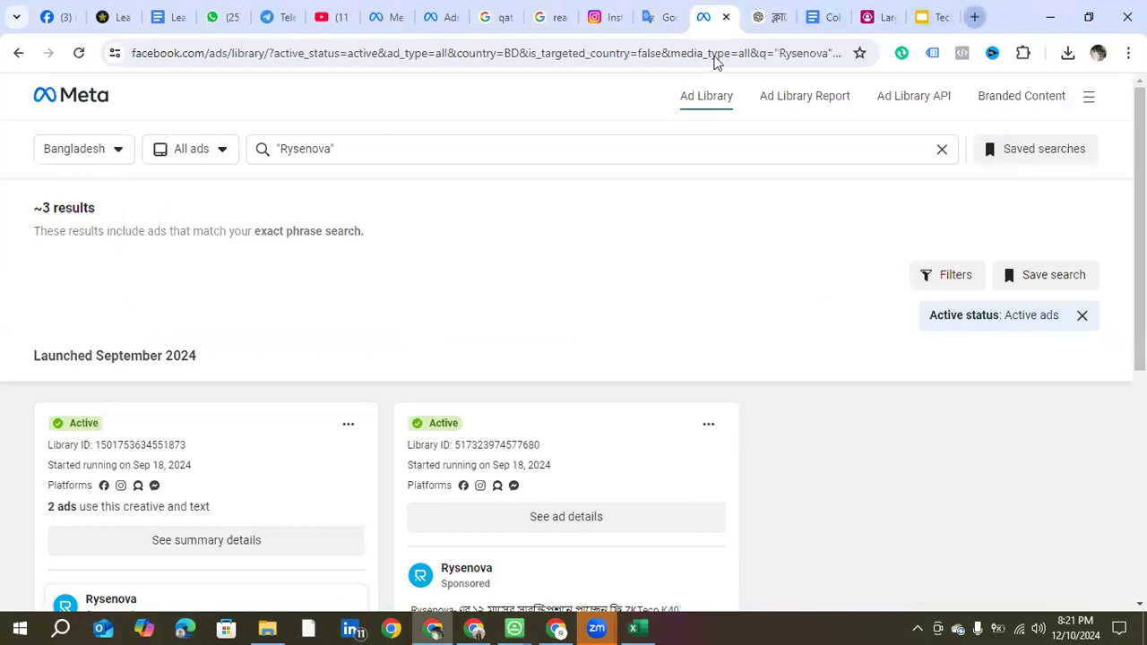
click(975, 19)
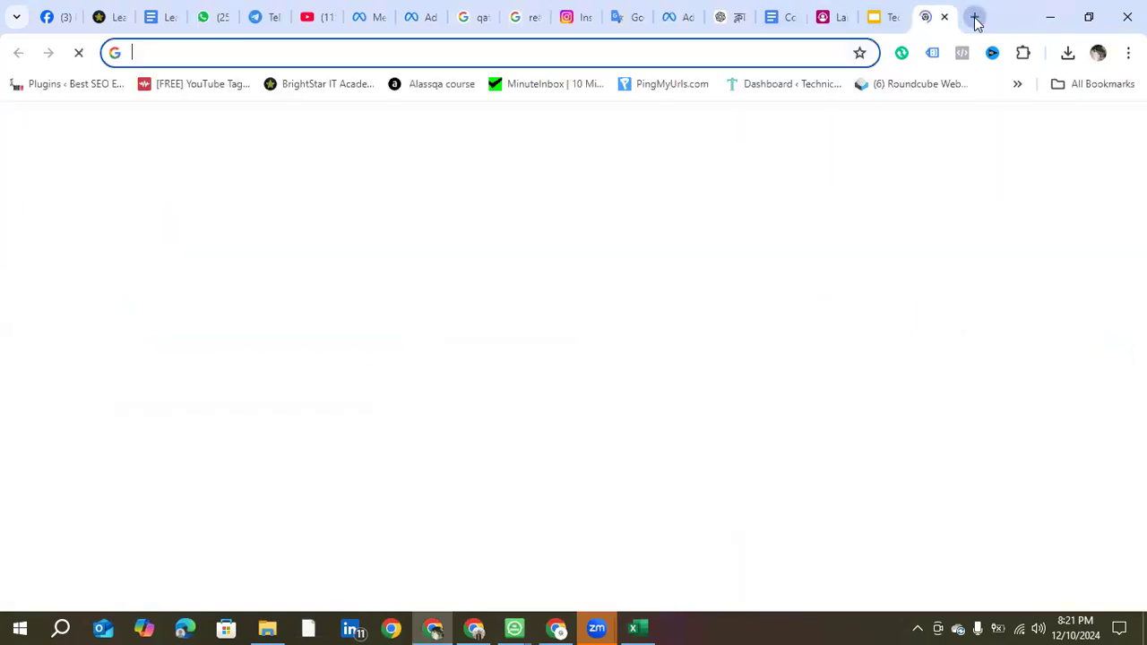
click(548, 55)
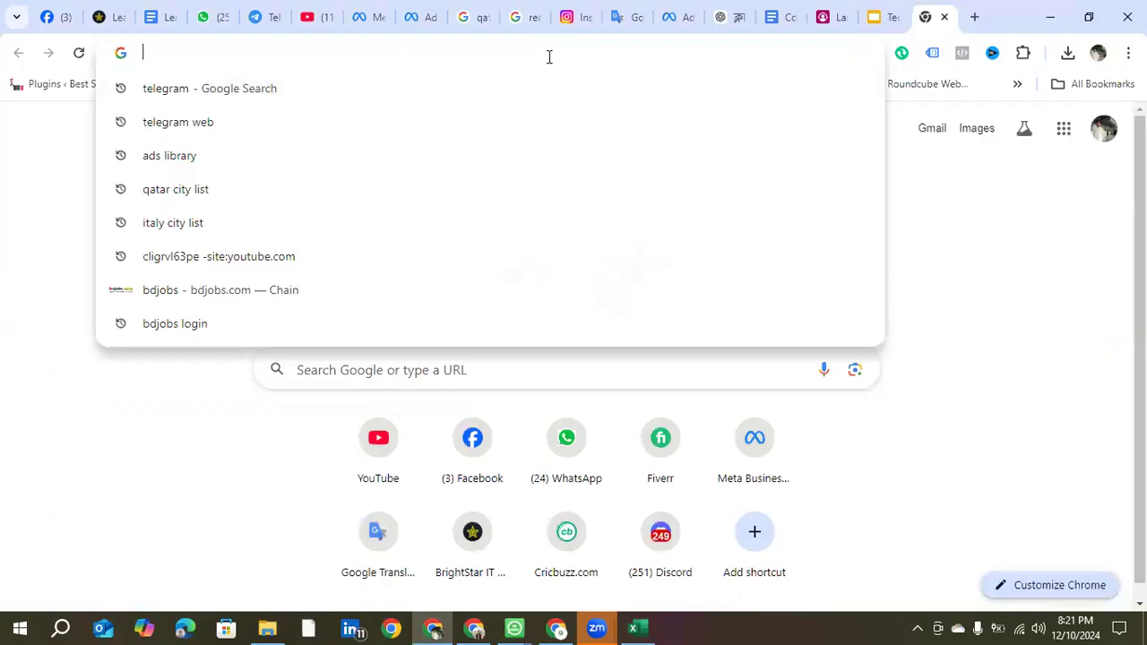
text(b)
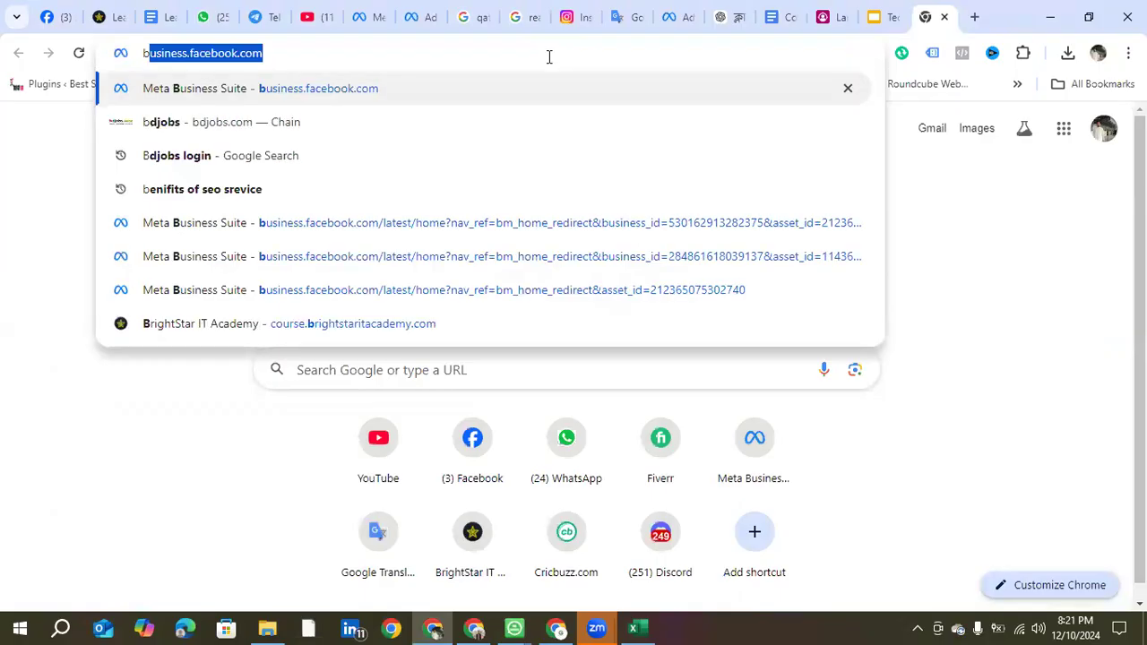
key(Return)
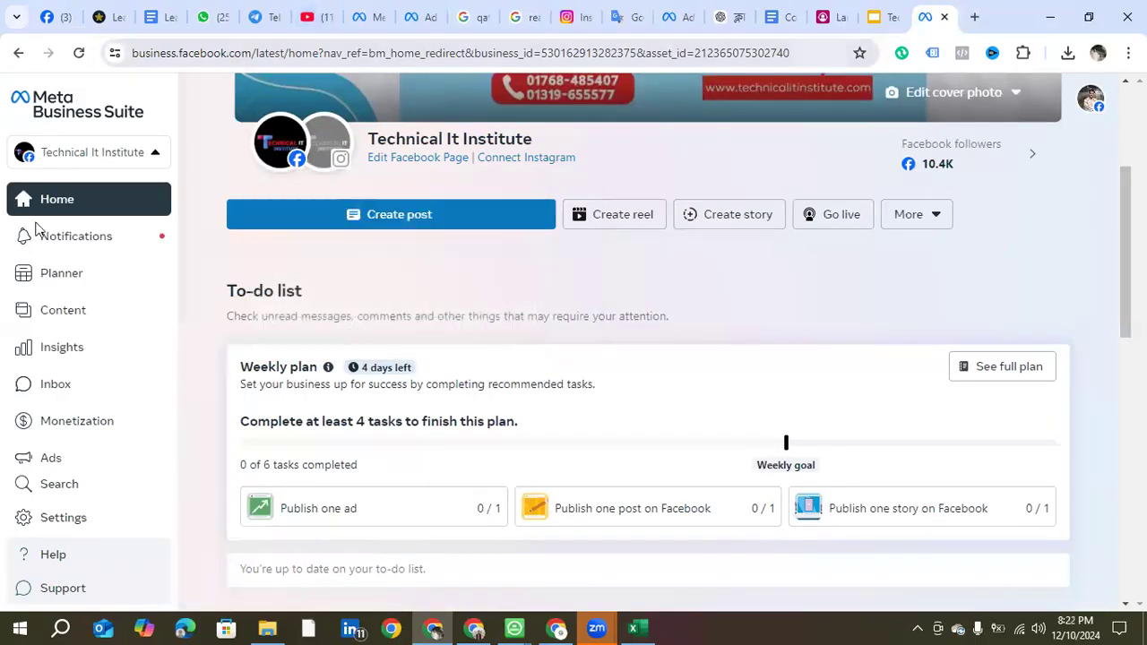
Step: Open the settings of the Technical It Institute business portfolio
scroll(40, 439, down, 3)
scroll(71, 341, up, 3)
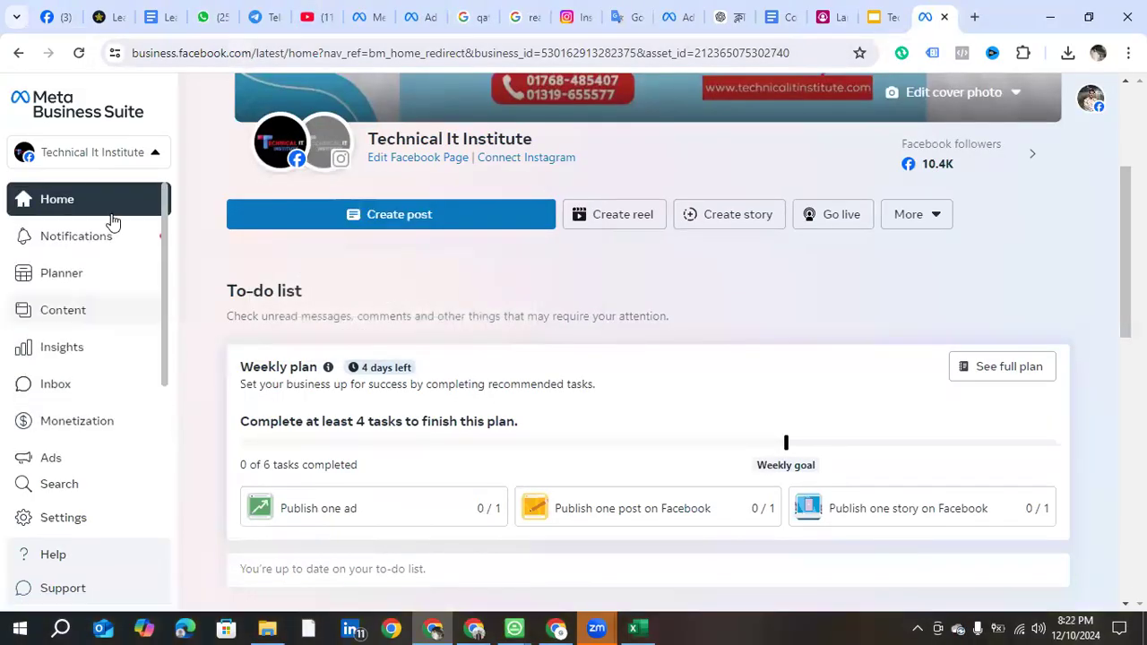
click(149, 154)
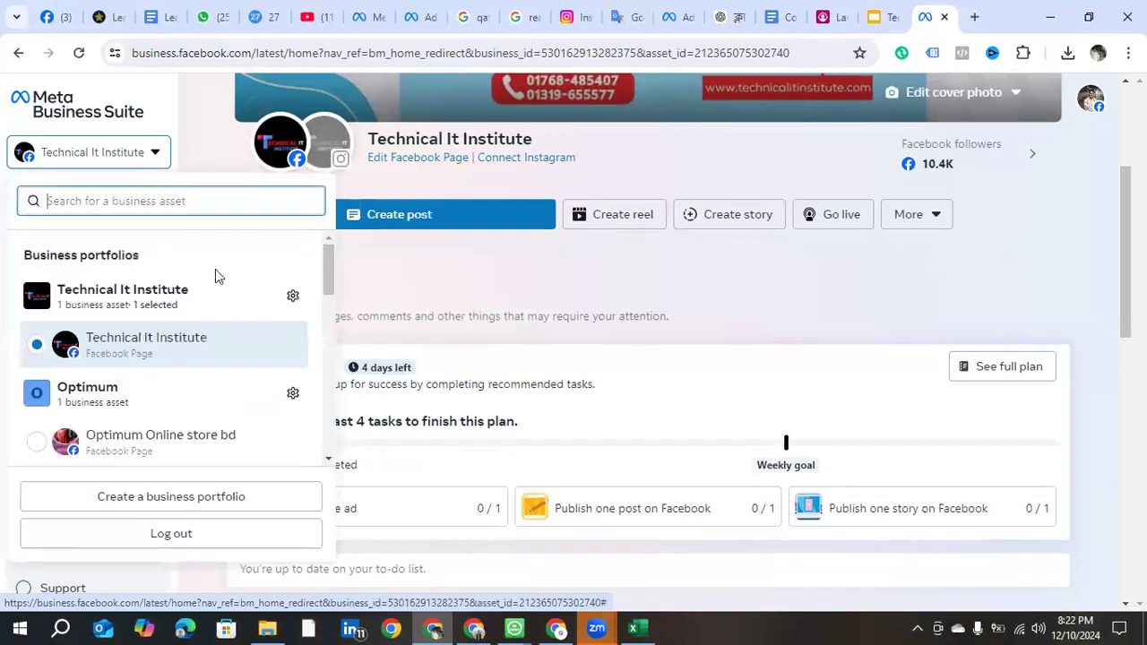
click(289, 297)
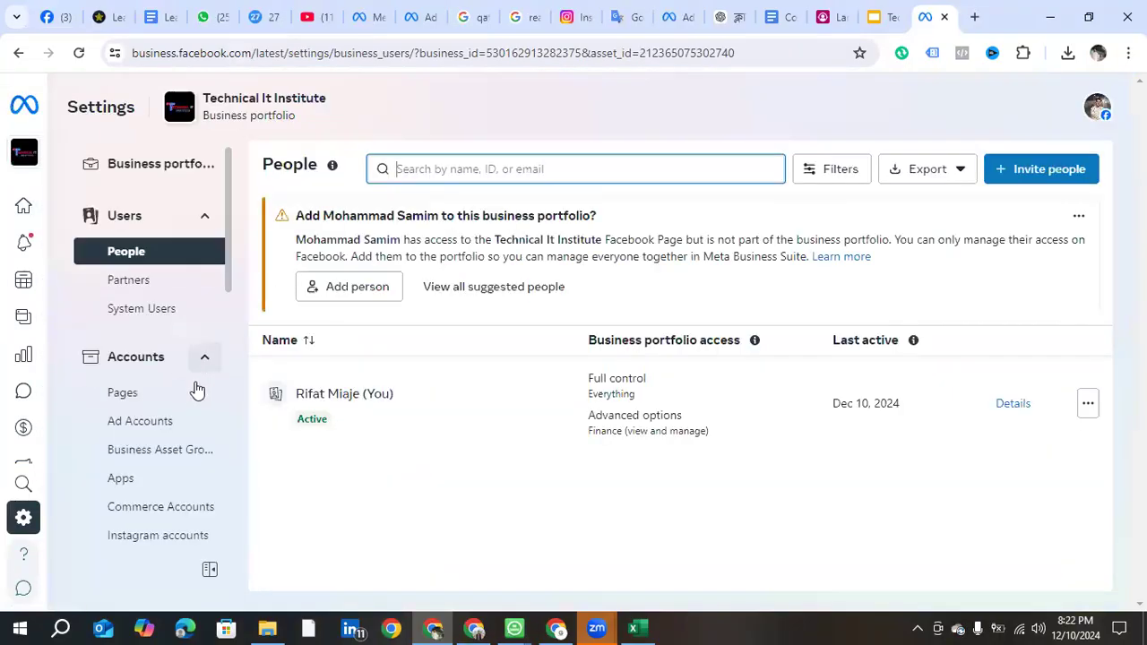
Step: Open the portfolio's TII Fiverr skill ad account in Ads Manager and dismiss the payment method notice
scroll(150, 321, down, 2)
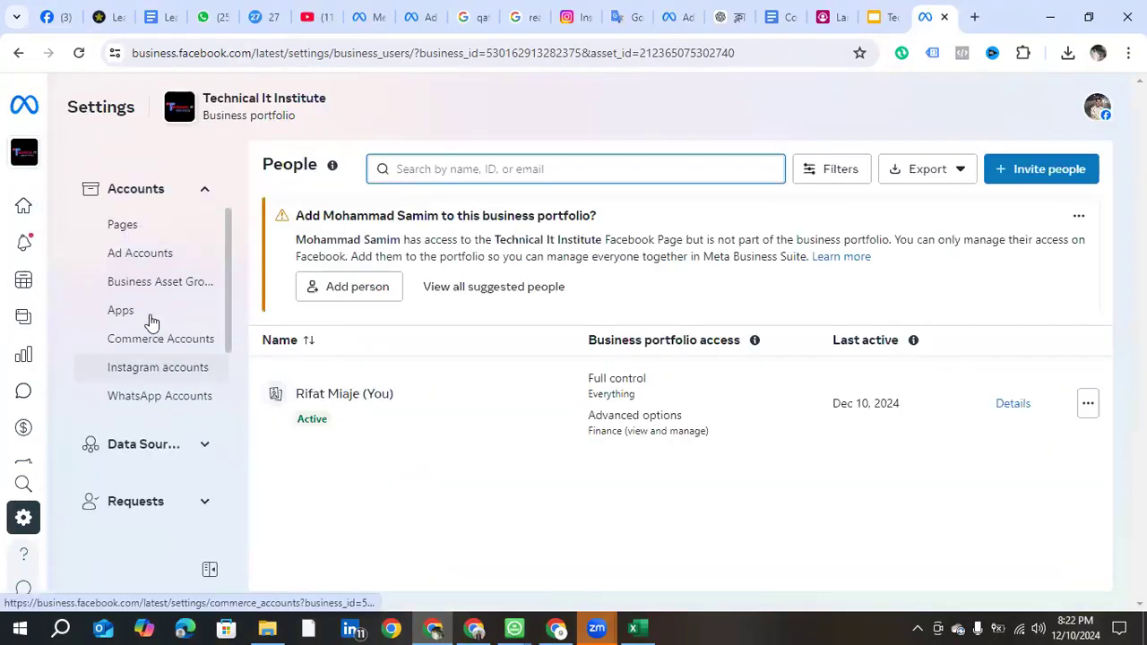
click(148, 259)
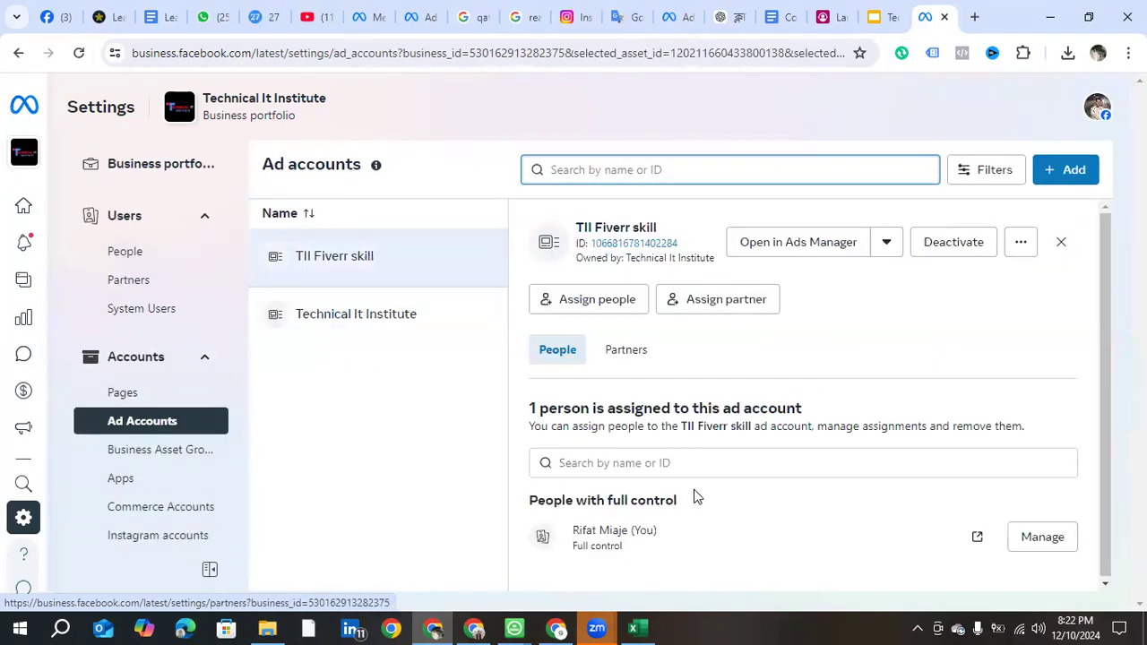
click(755, 244)
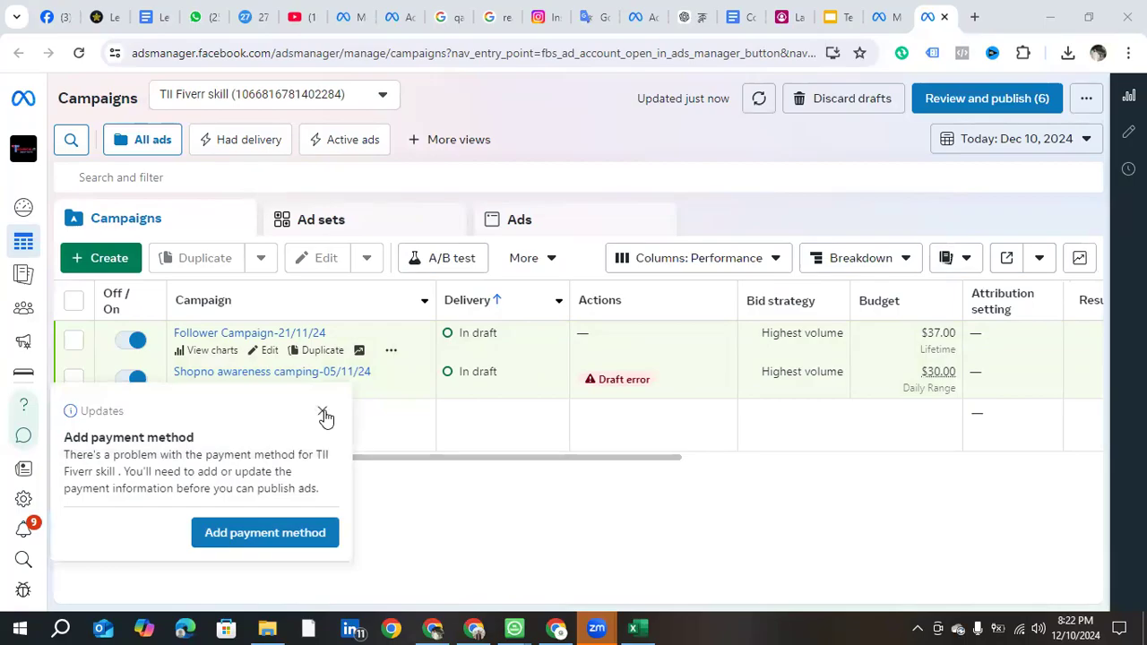
click(323, 413)
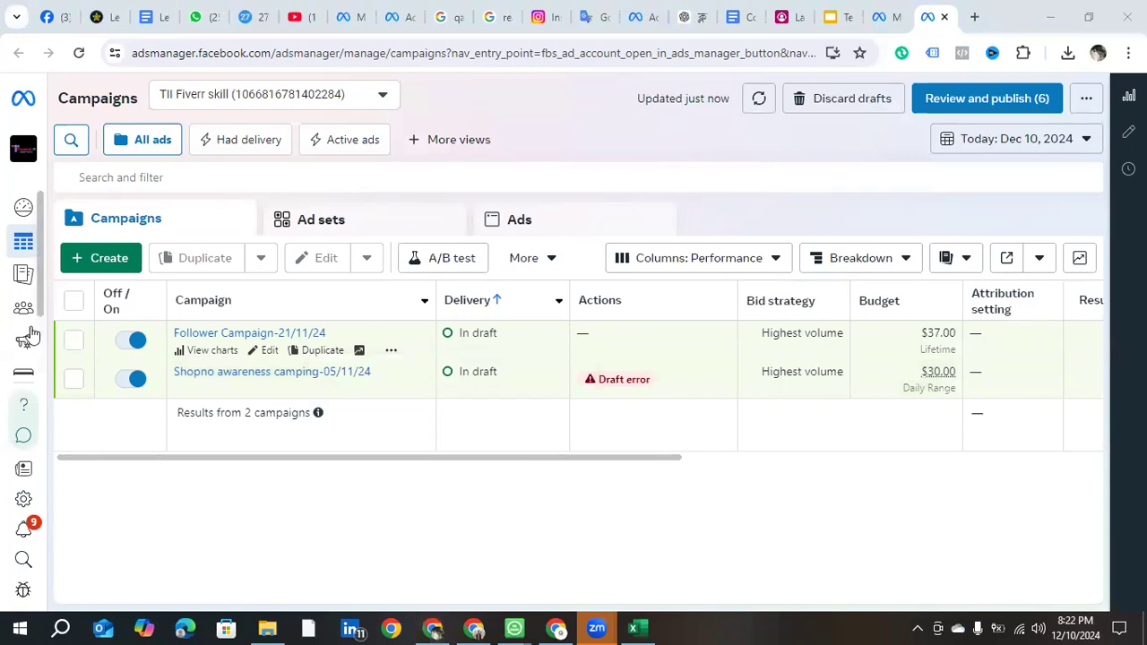
Step: Open the draft New Ad under the head phone ad set of Shopno awareness camping-05/11/24 and review its details and previews
mouse_move(31, 338)
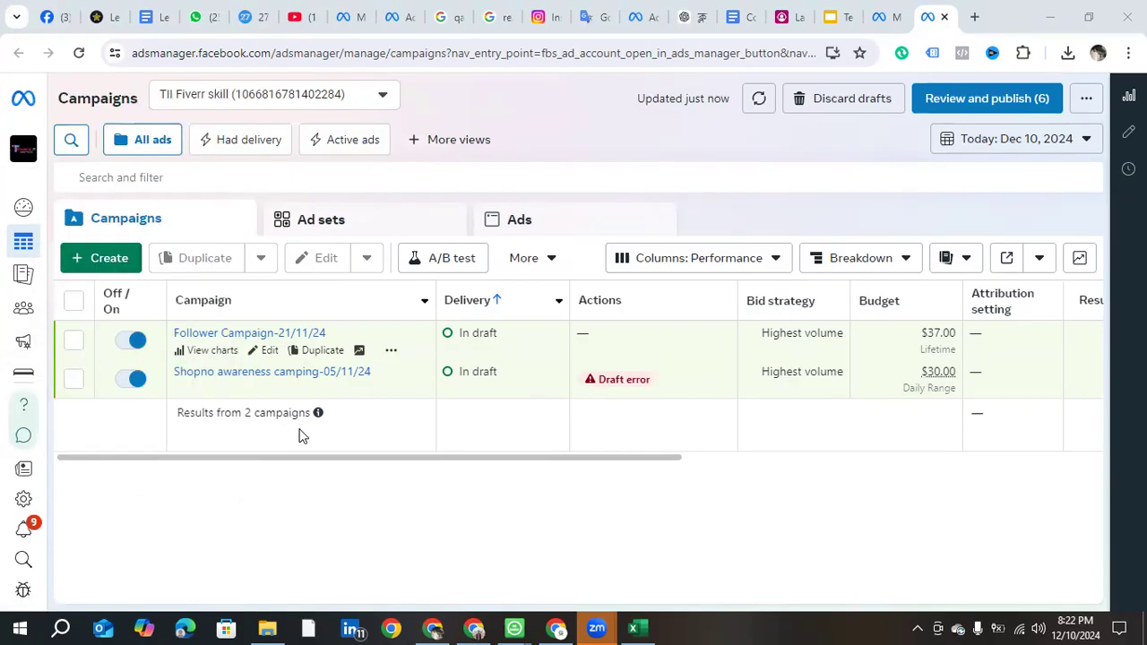
click(283, 371)
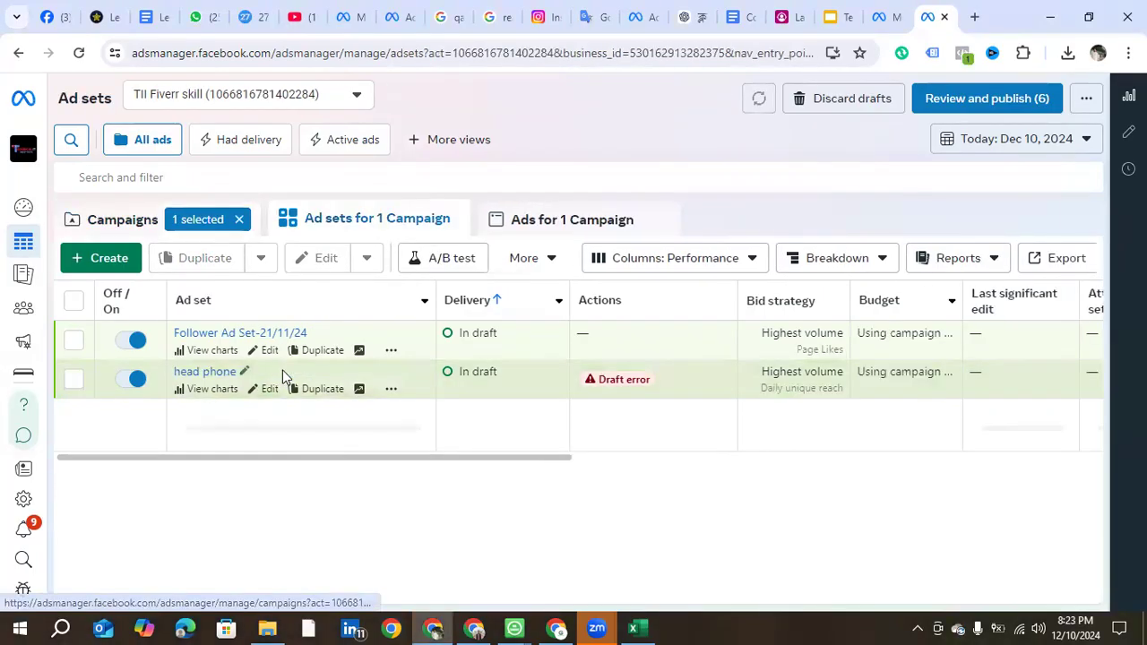
click(224, 335)
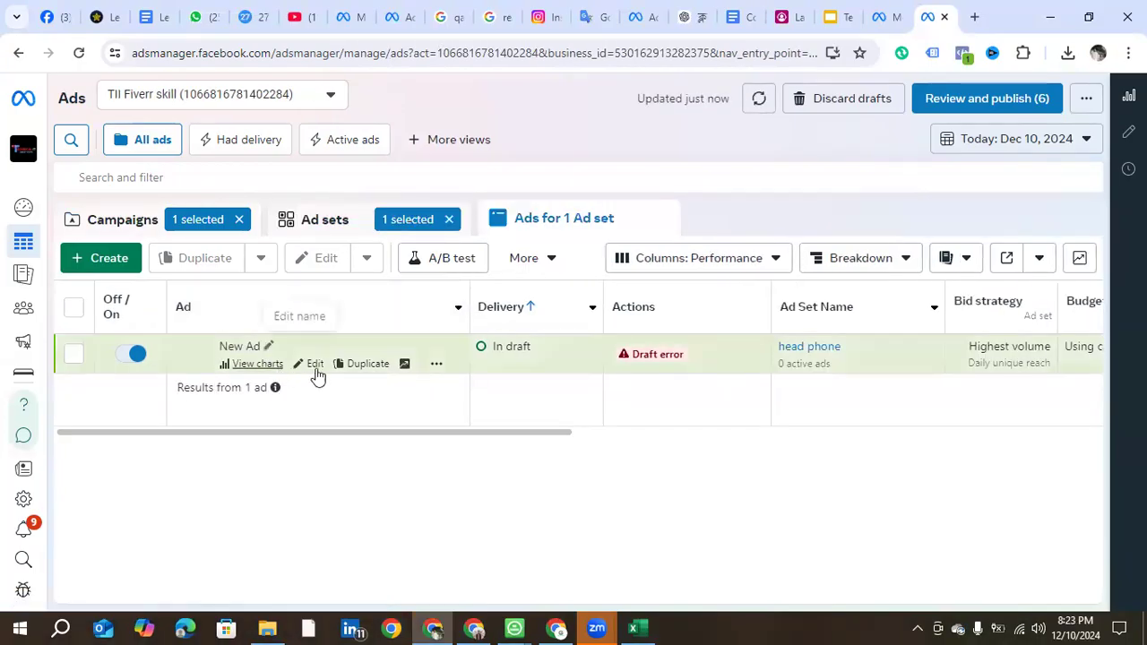
click(320, 373)
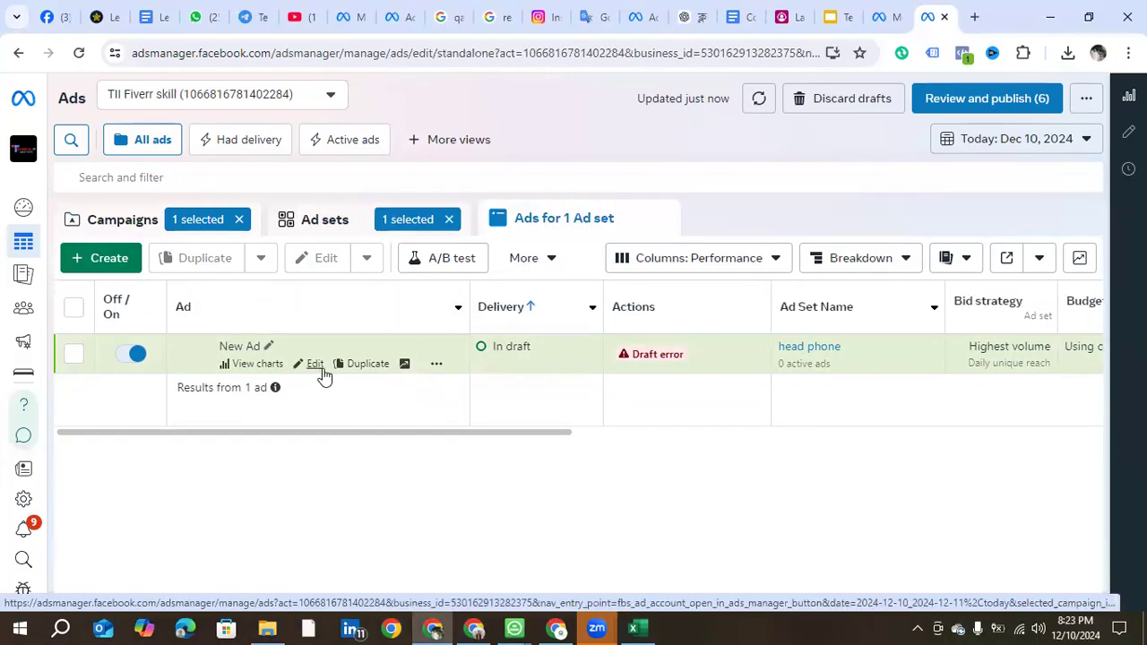
scroll(485, 407, down, 1)
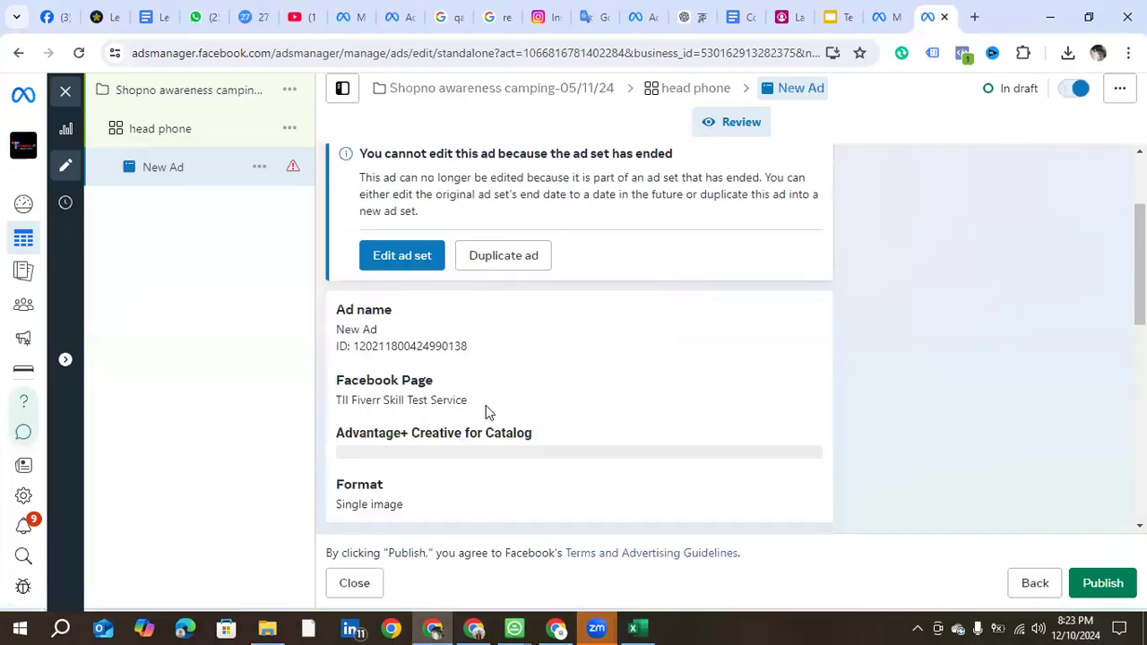
scroll(486, 412, down, 6)
scroll(487, 417, up, 5)
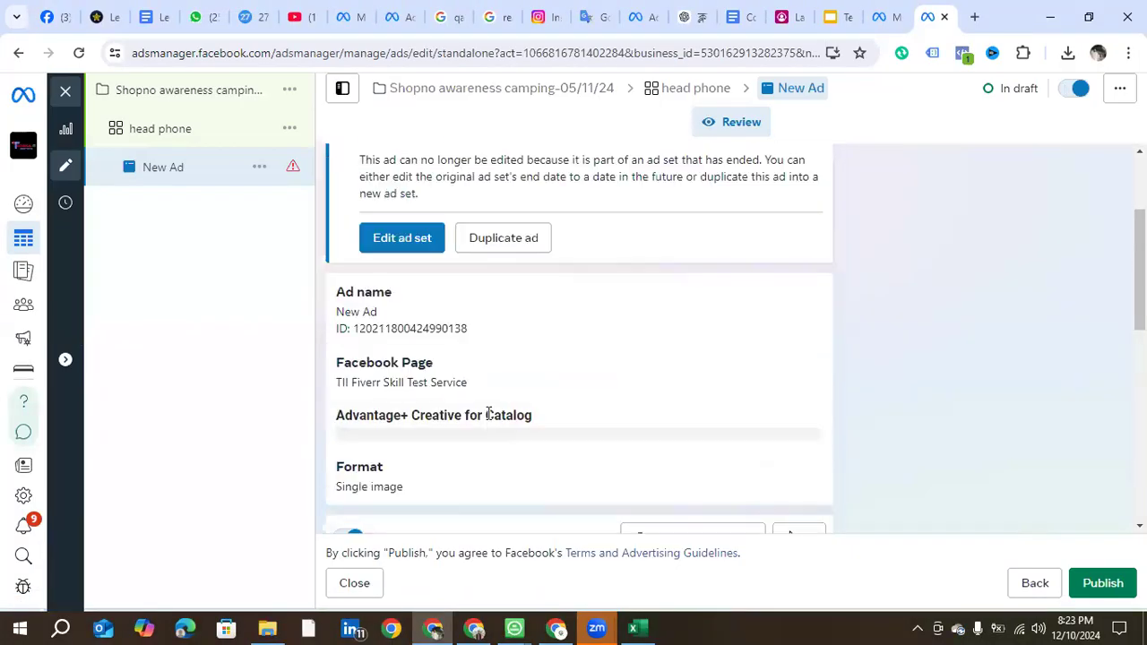
scroll(486, 417, down, 8)
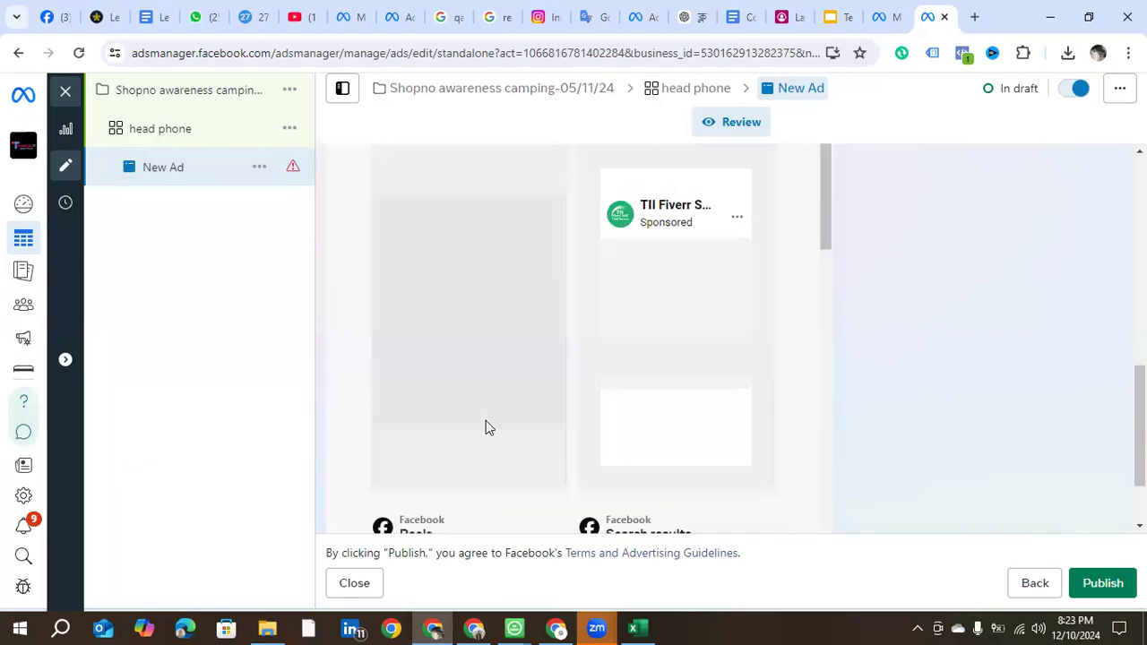
Step: Open the head phone ad set and examine its schedule, audience targeting and placement settings
click(234, 136)
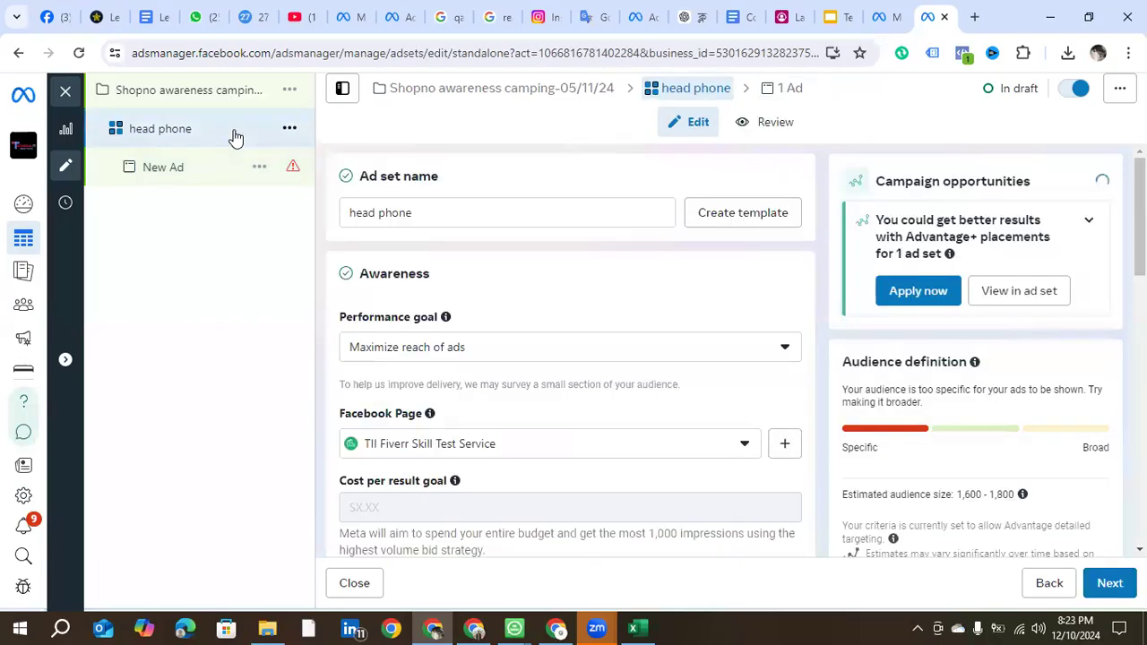
scroll(524, 352, down, 10)
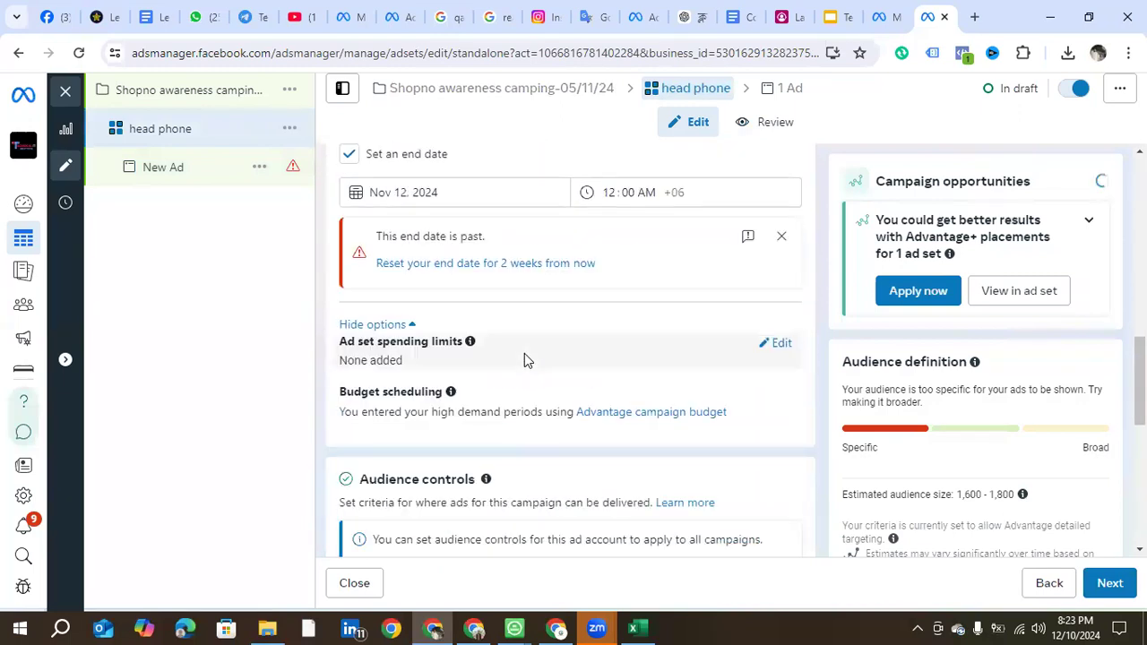
scroll(525, 349, down, 10)
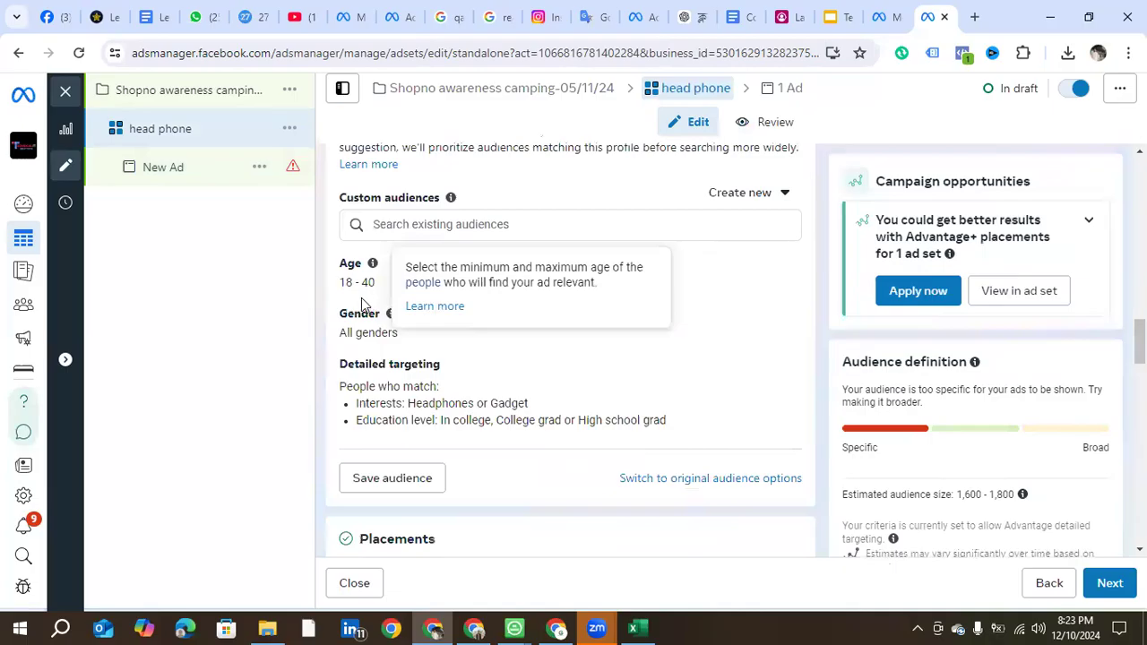
scroll(435, 354, down, 3)
scroll(430, 341, down, 8)
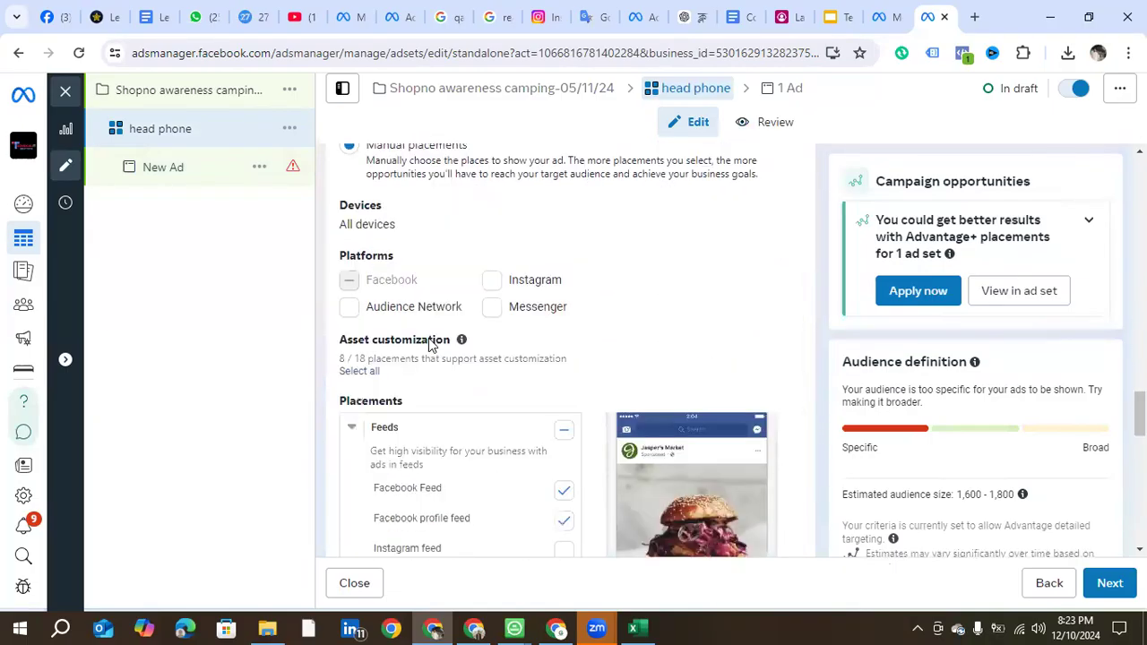
Step: Check the existing audiences available under Custom audiences in the Advantage+ audience settings, leaving none selected
scroll(427, 327, up, 12)
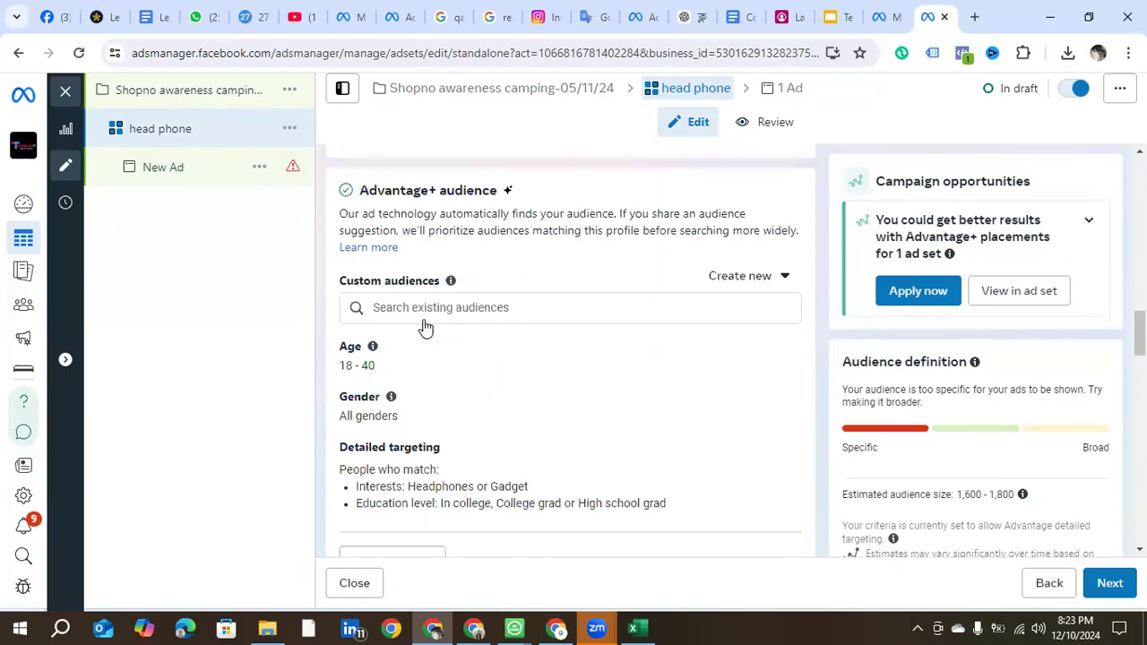
scroll(433, 336, down, 2)
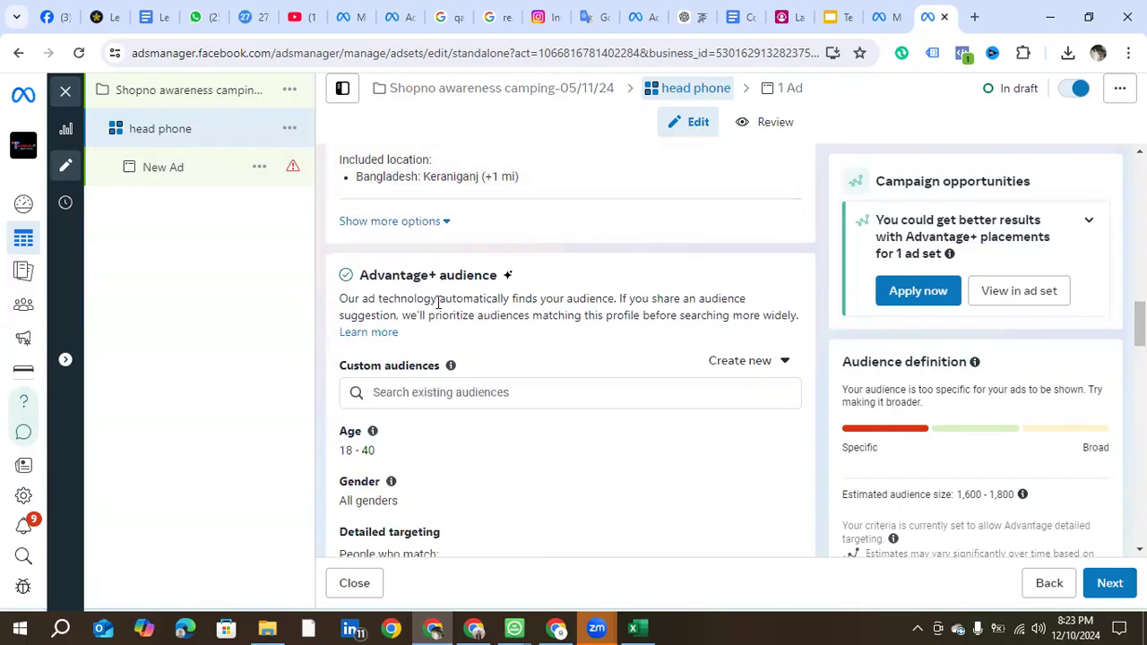
click(458, 392)
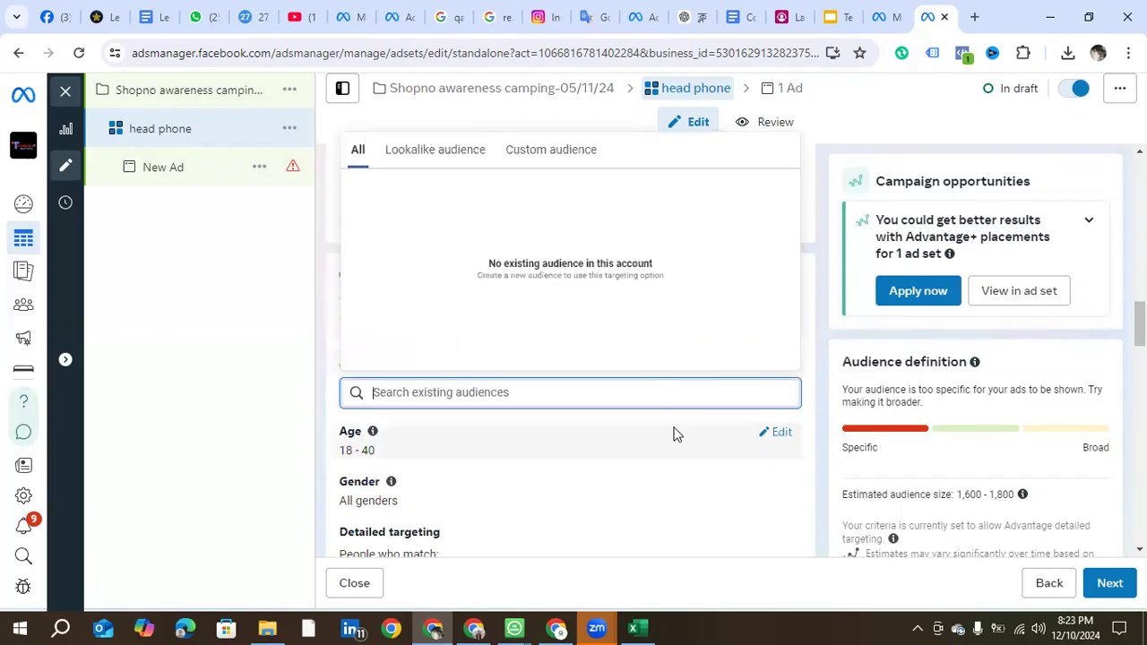
click(327, 348)
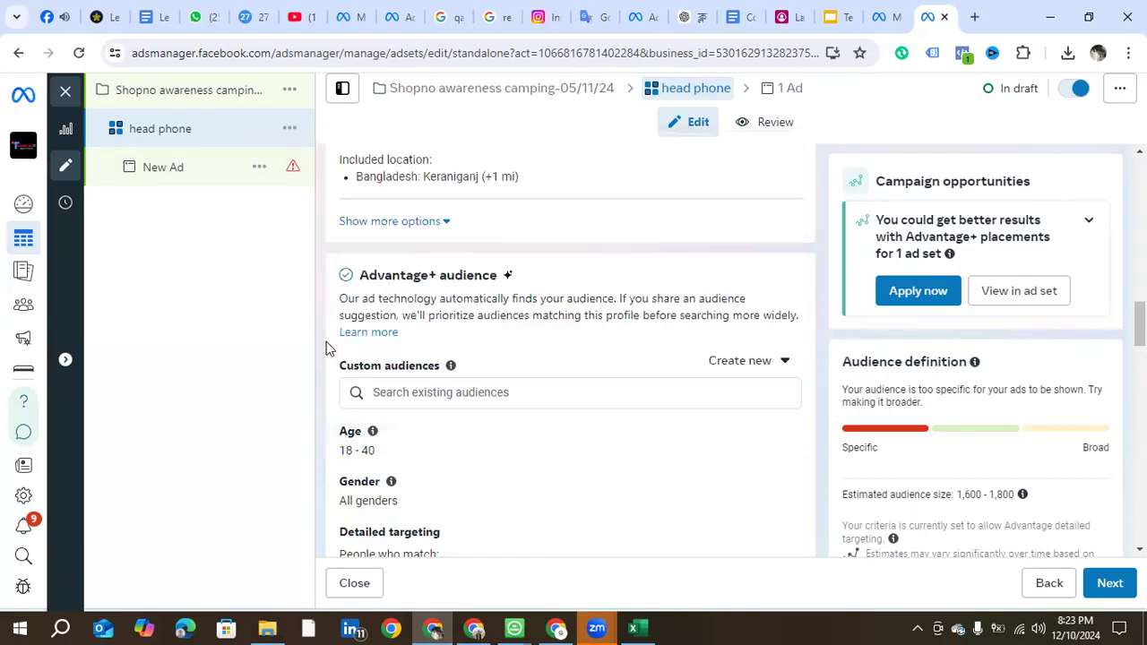
scroll(492, 346, down, 1)
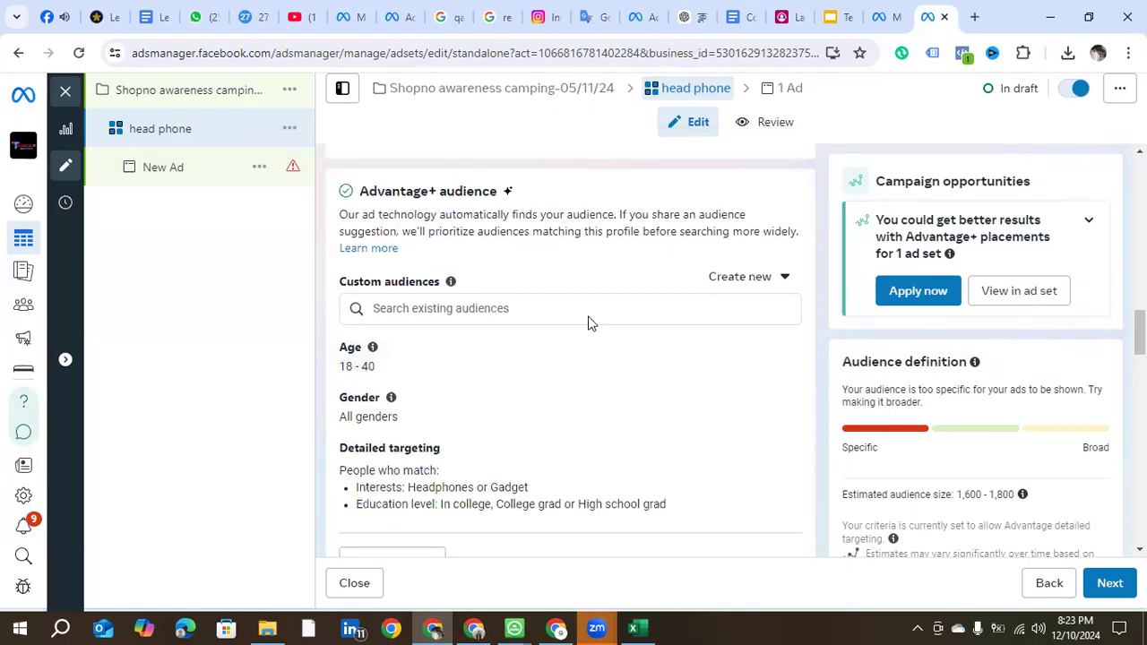
Step: Open the head phone ad set's detailed targeting for editing and examine its education level and interest entries
scroll(573, 324, down, 2)
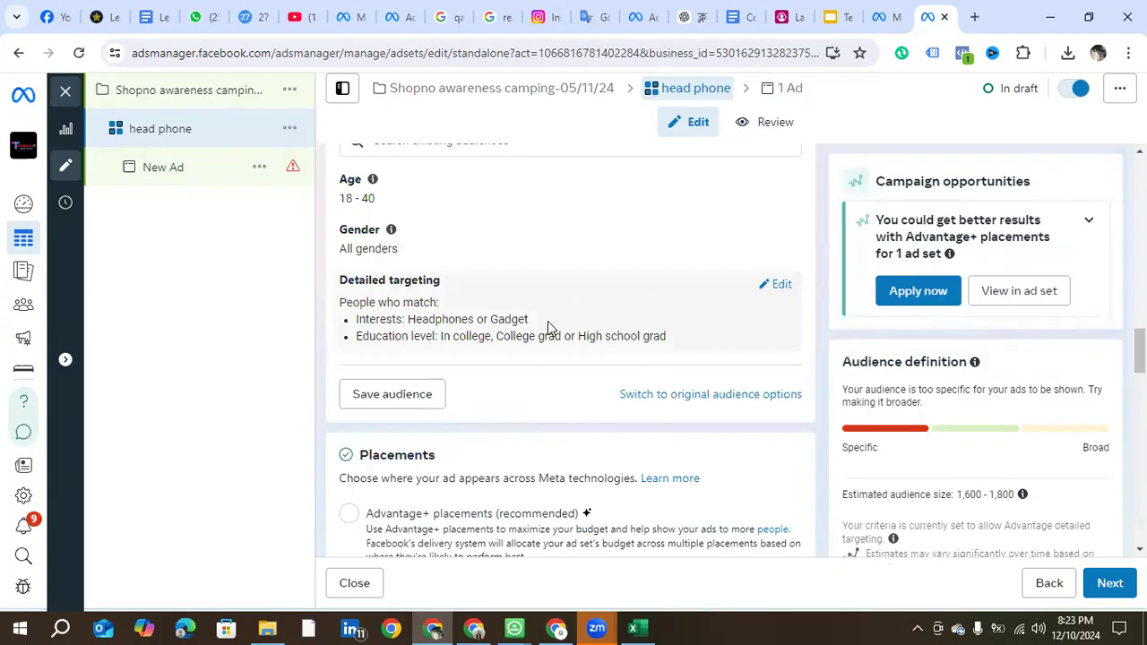
click(781, 287)
scroll(691, 359, down, 1)
scroll(691, 359, up, 1)
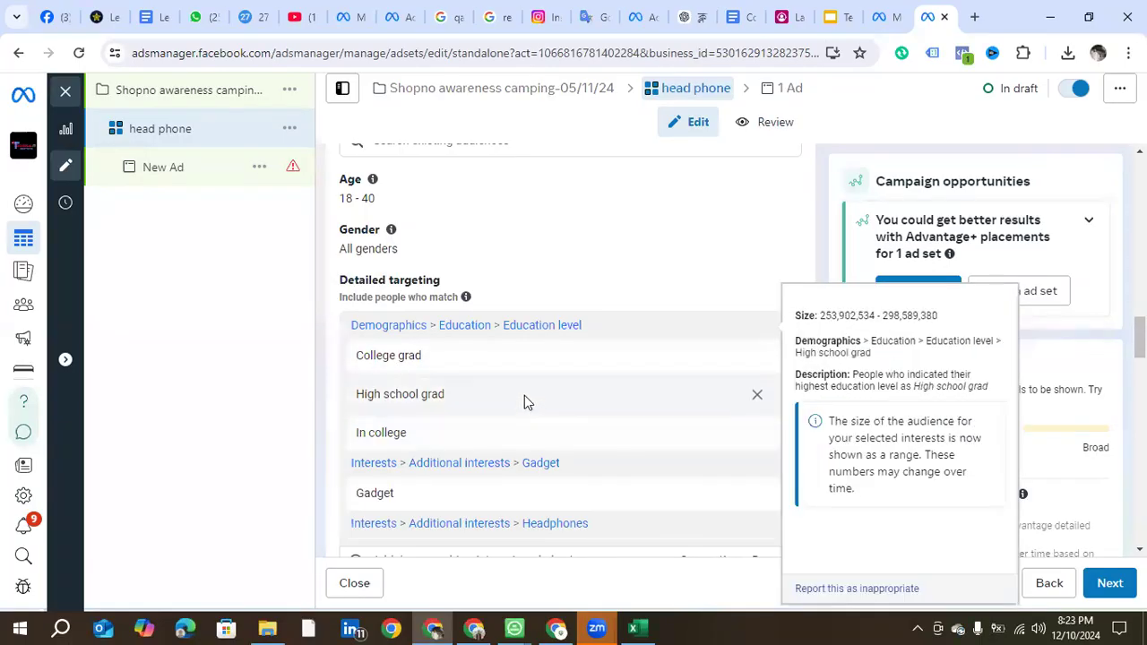
scroll(448, 385, down, 1)
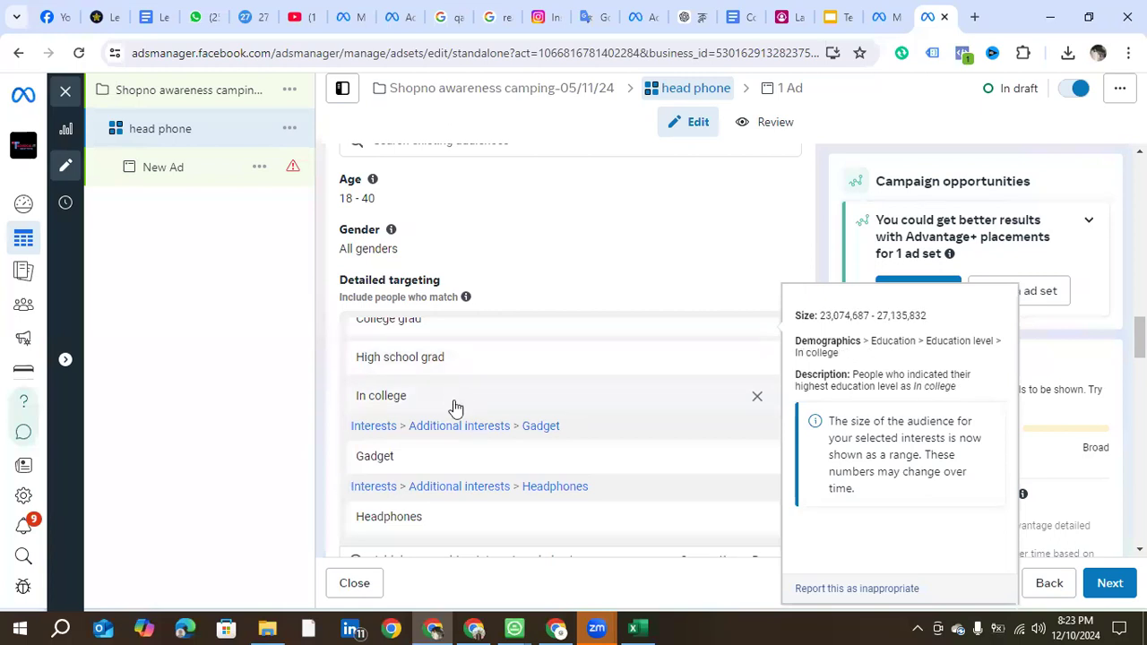
scroll(453, 404, down, 2)
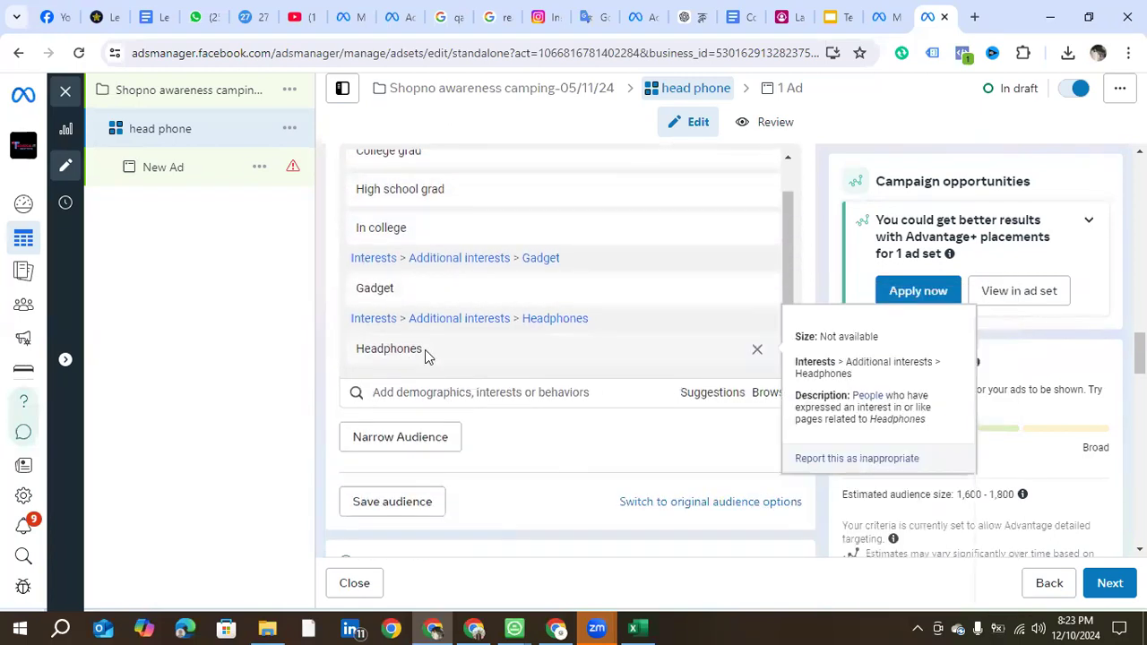
scroll(448, 358, down, 1)
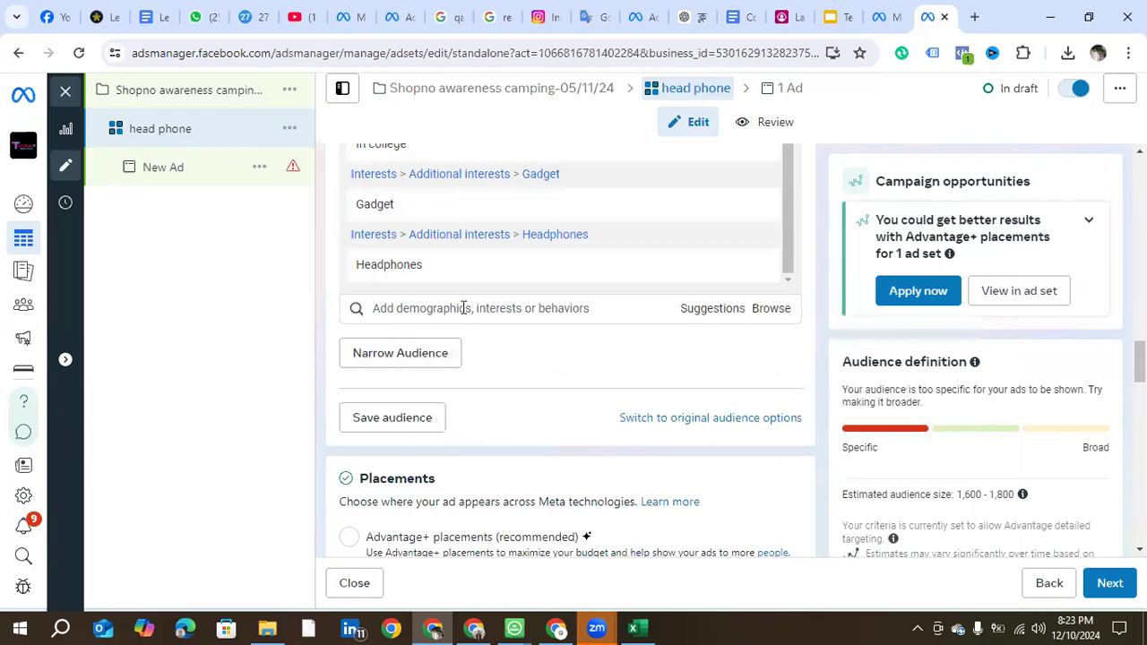
scroll(463, 309, up, 2)
scroll(464, 311, up, 1)
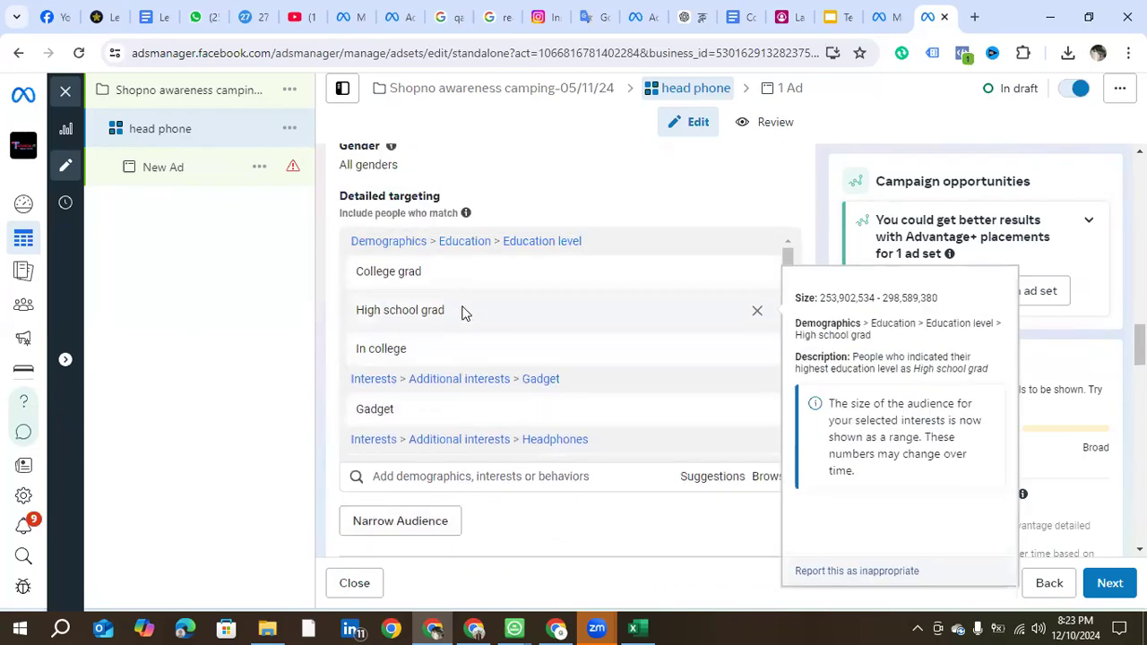
scroll(463, 312, up, 2)
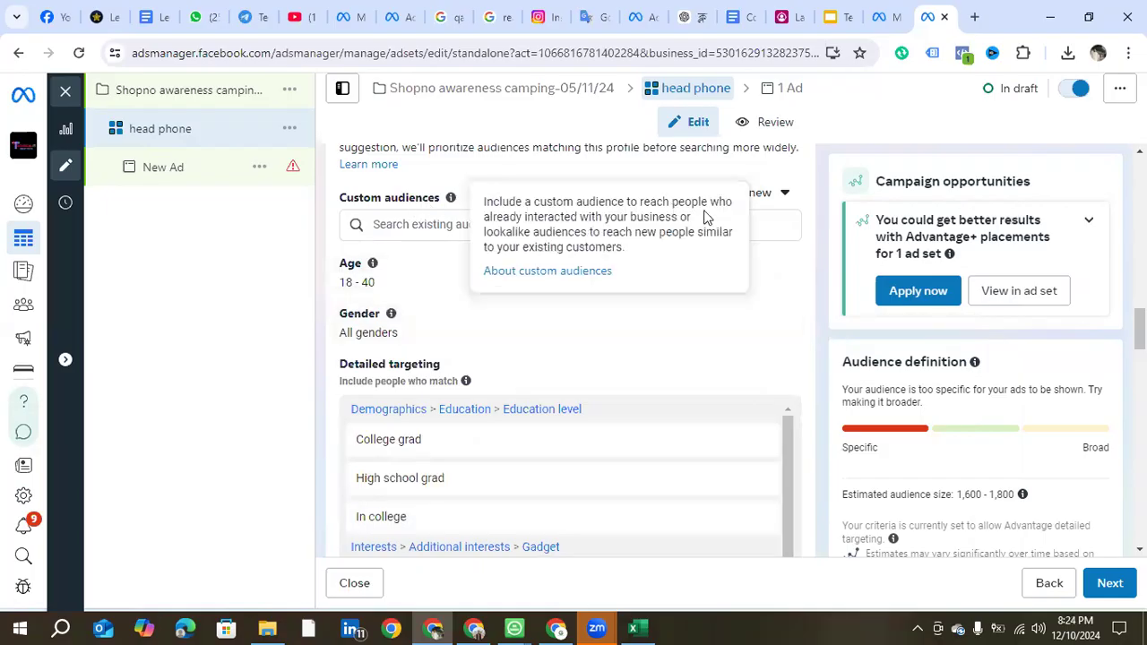
Step: Start a new custom audience, examine the available sources with Website selected, and close the source selection without creating the audience
click(749, 201)
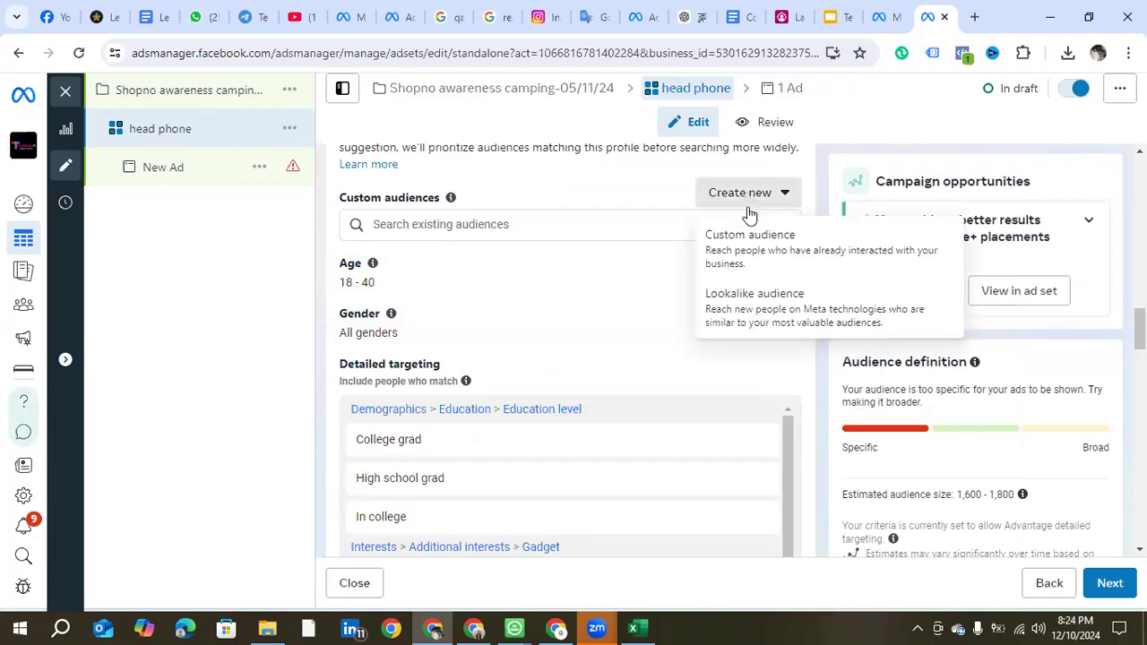
click(749, 243)
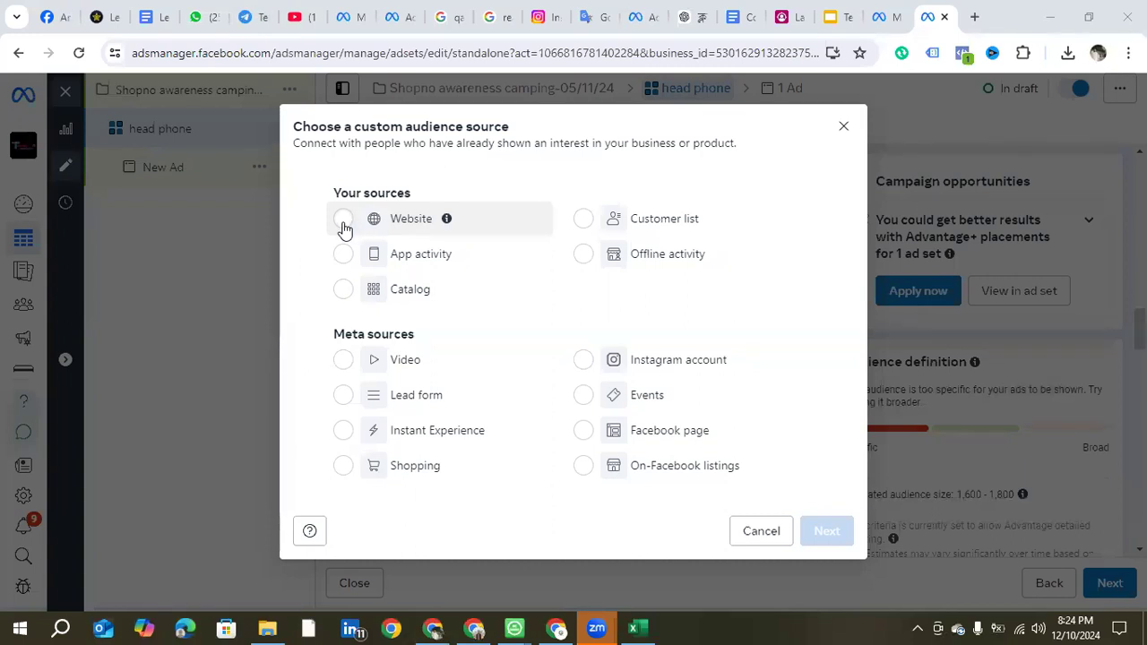
click(344, 224)
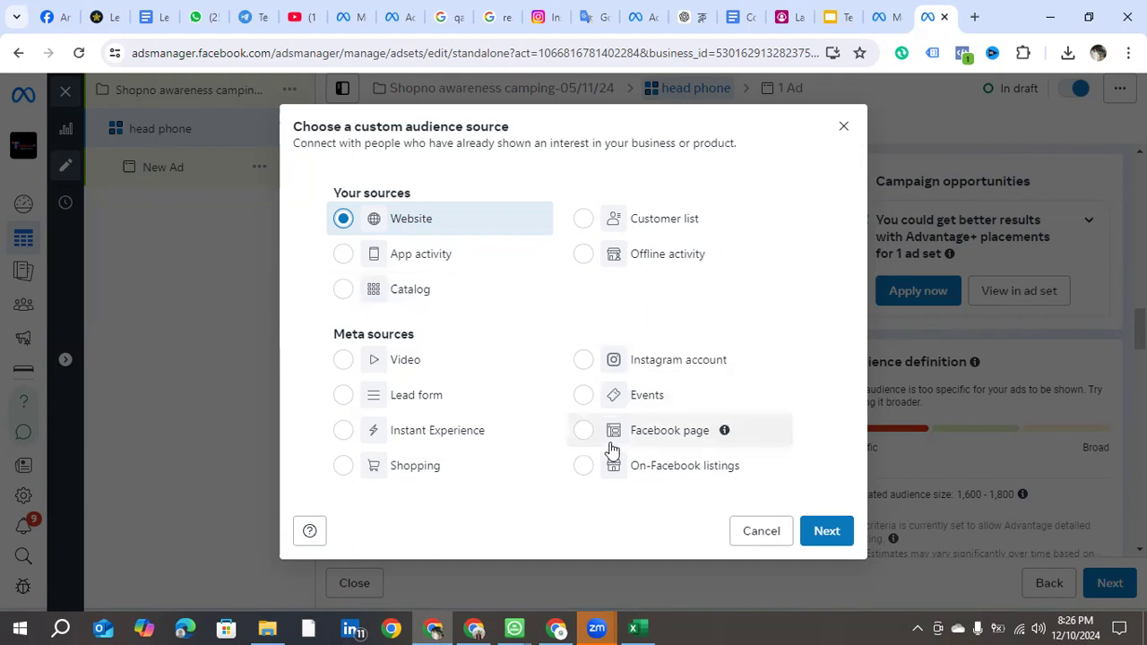
click(842, 126)
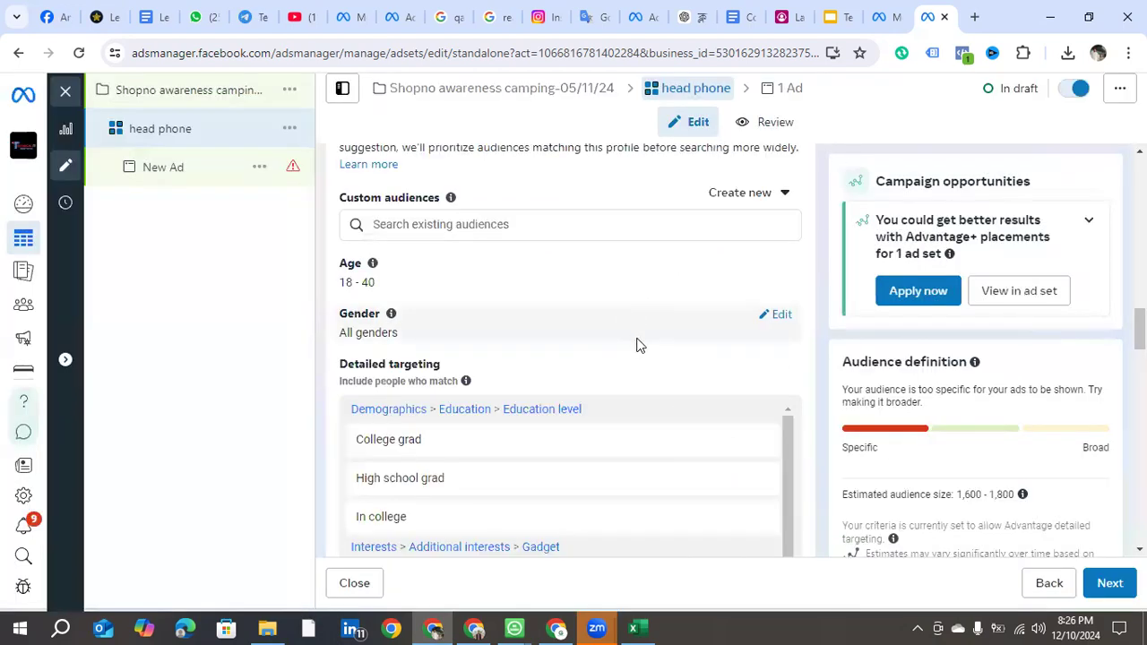
Step: Check the existing lookalike audiences available under Custom audiences, leaving none selected
scroll(638, 345, up, 2)
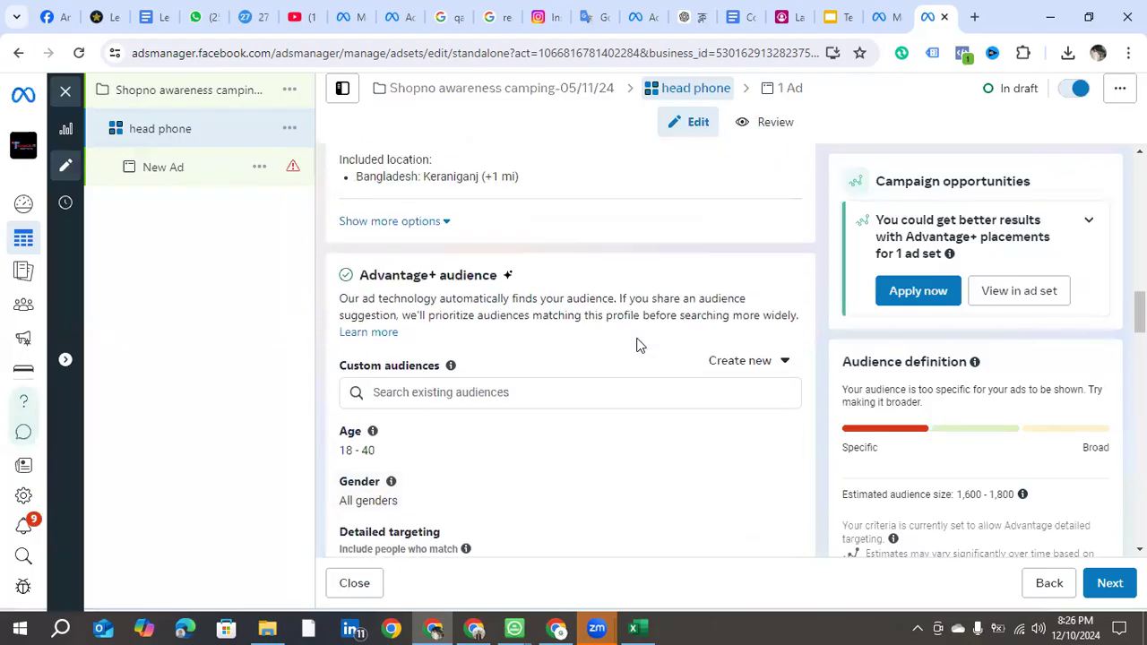
click(439, 392)
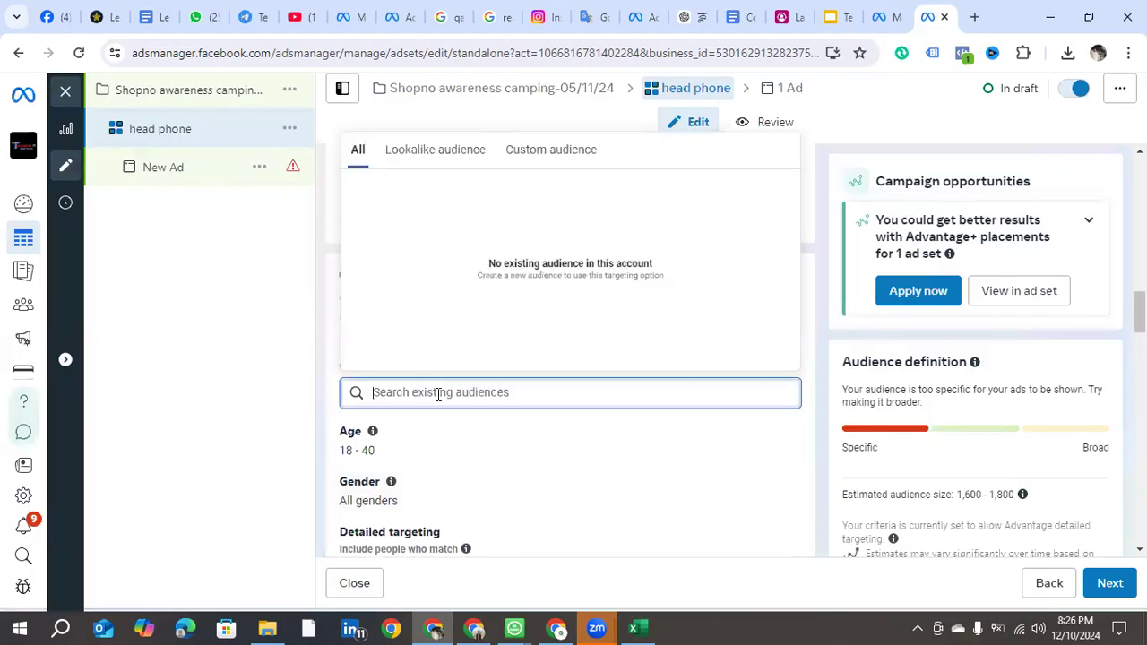
click(445, 168)
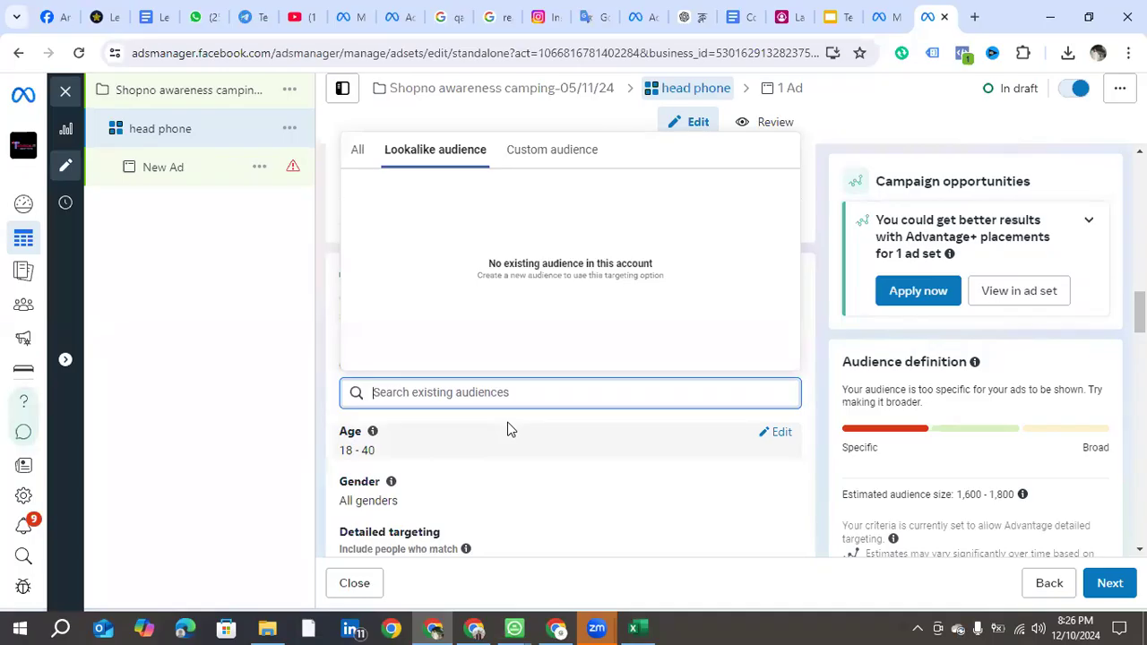
click(578, 498)
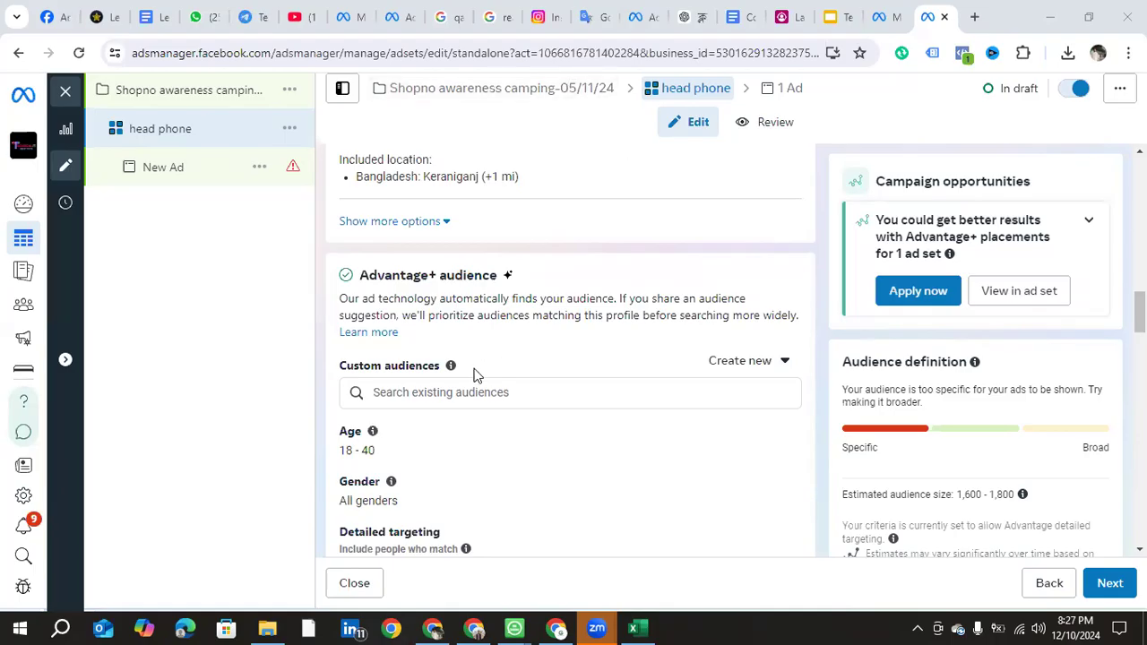
Step: Start a new lookalike audience for the ad set and examine its source, location and audience size settings
scroll(423, 311, down, 2)
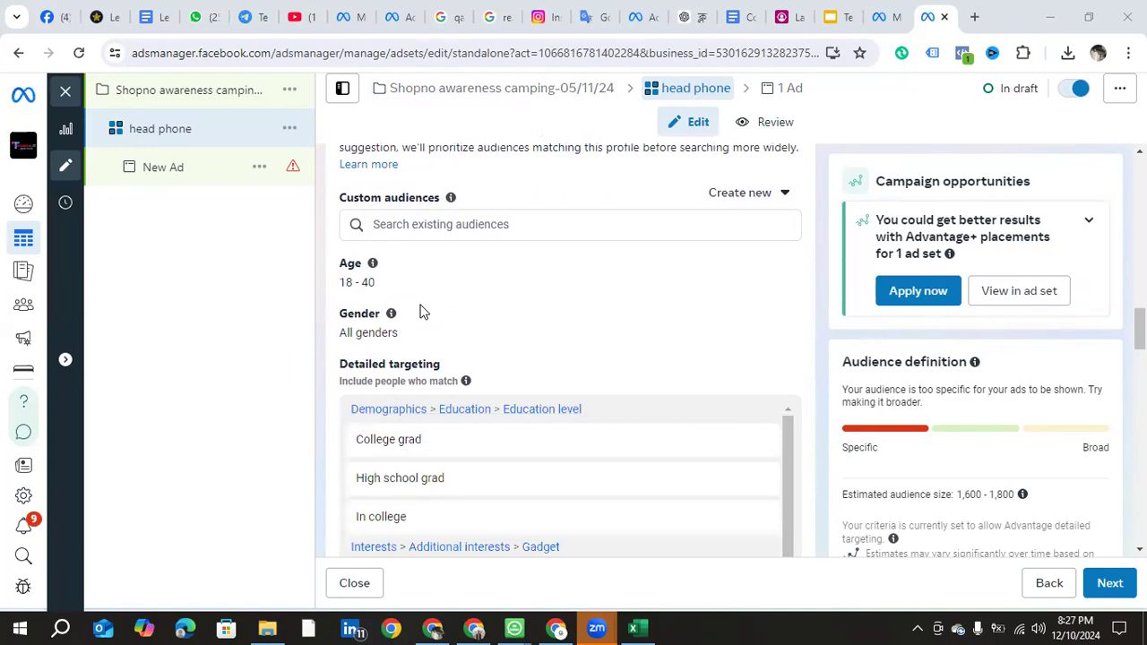
scroll(423, 311, up, 4)
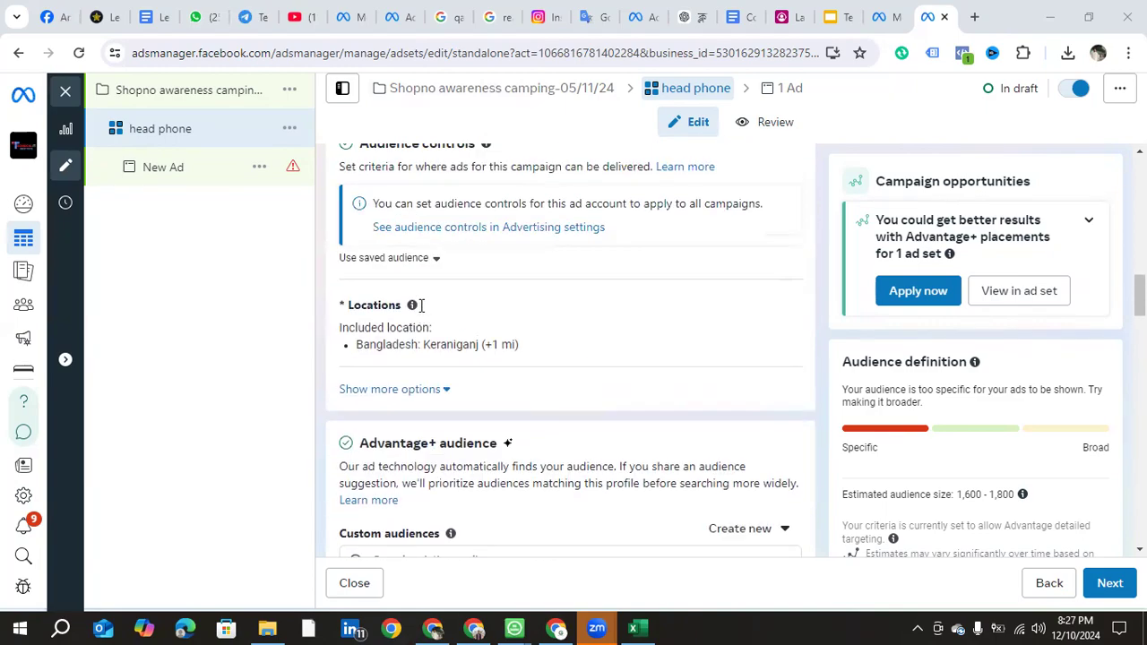
scroll(421, 314, down, 4)
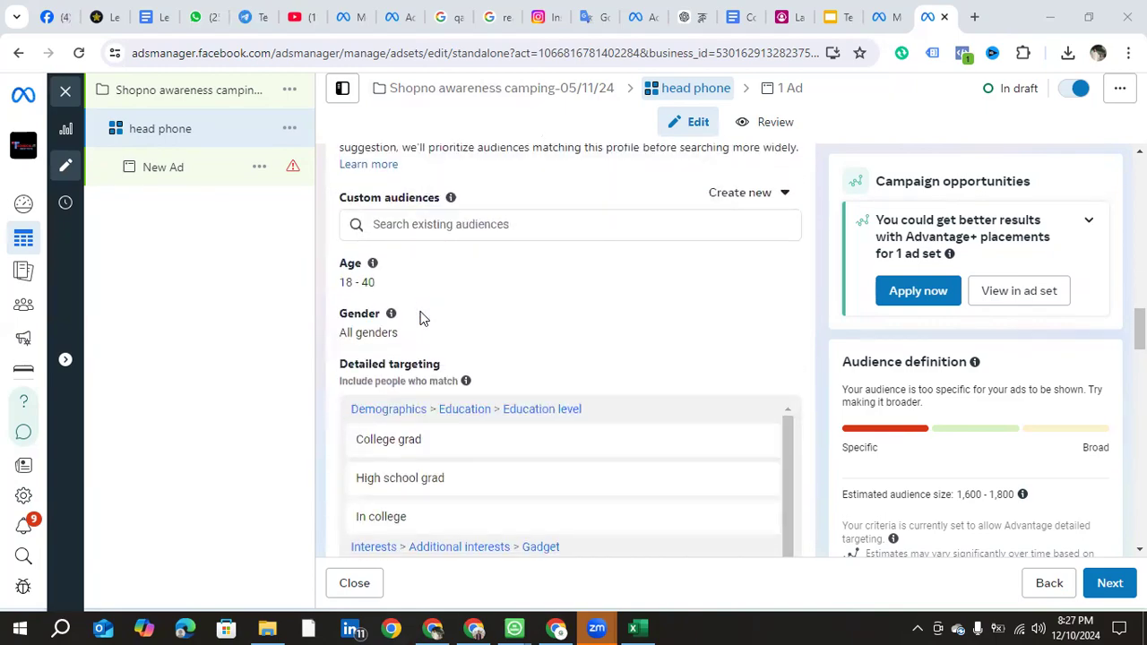
scroll(423, 319, up, 2)
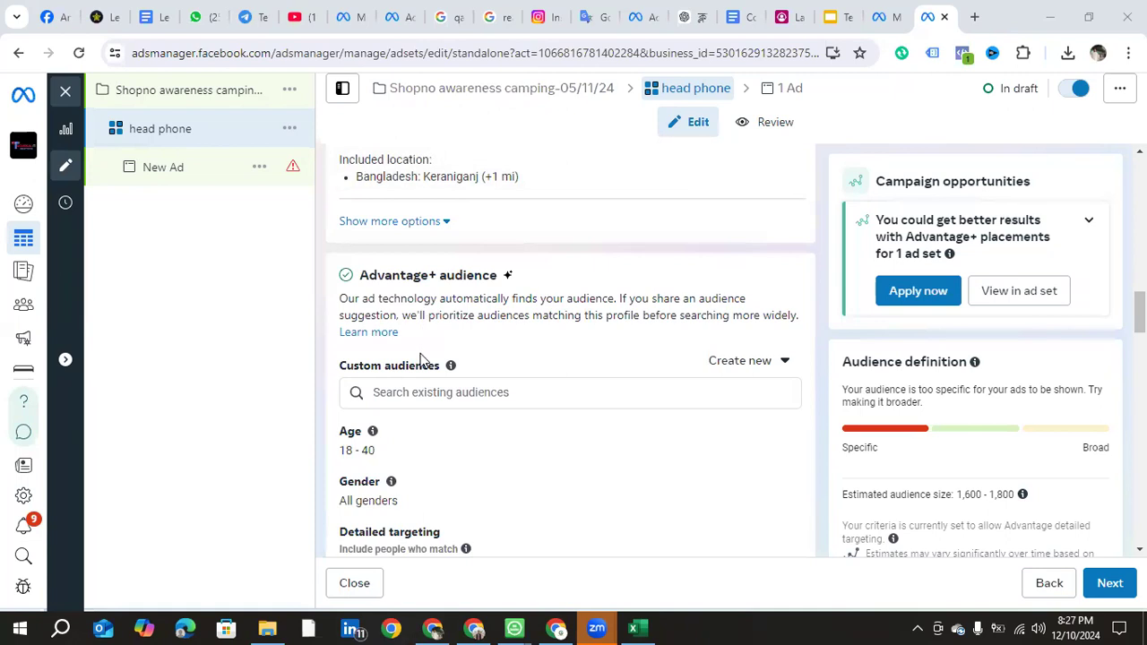
scroll(421, 356, up, 3)
scroll(422, 381, down, 5)
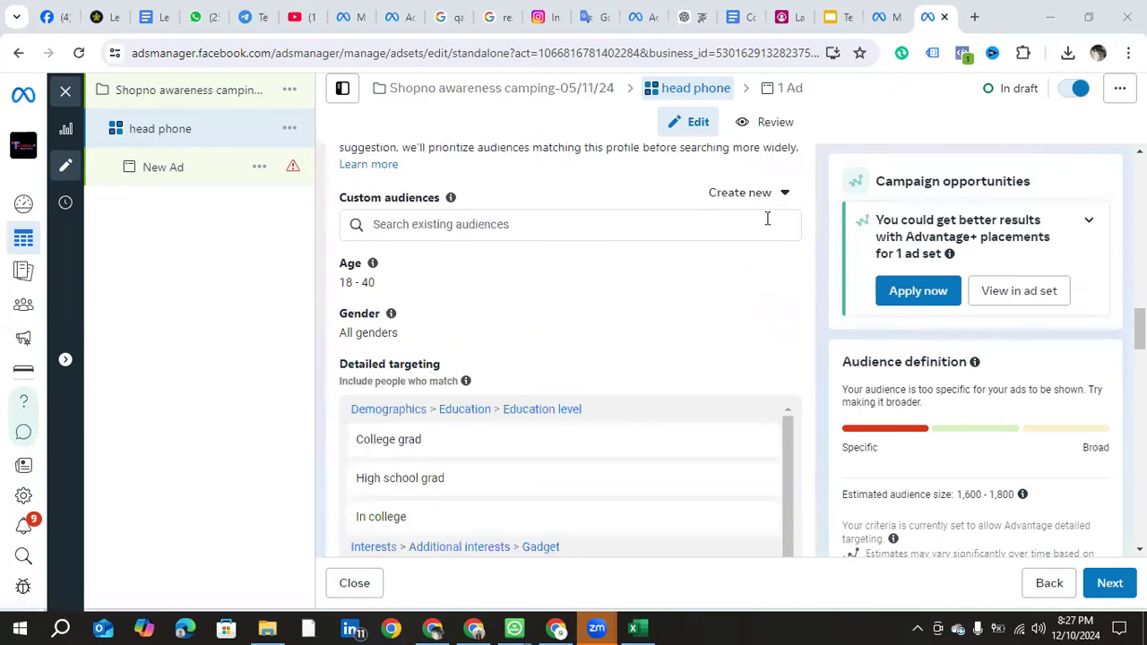
click(750, 199)
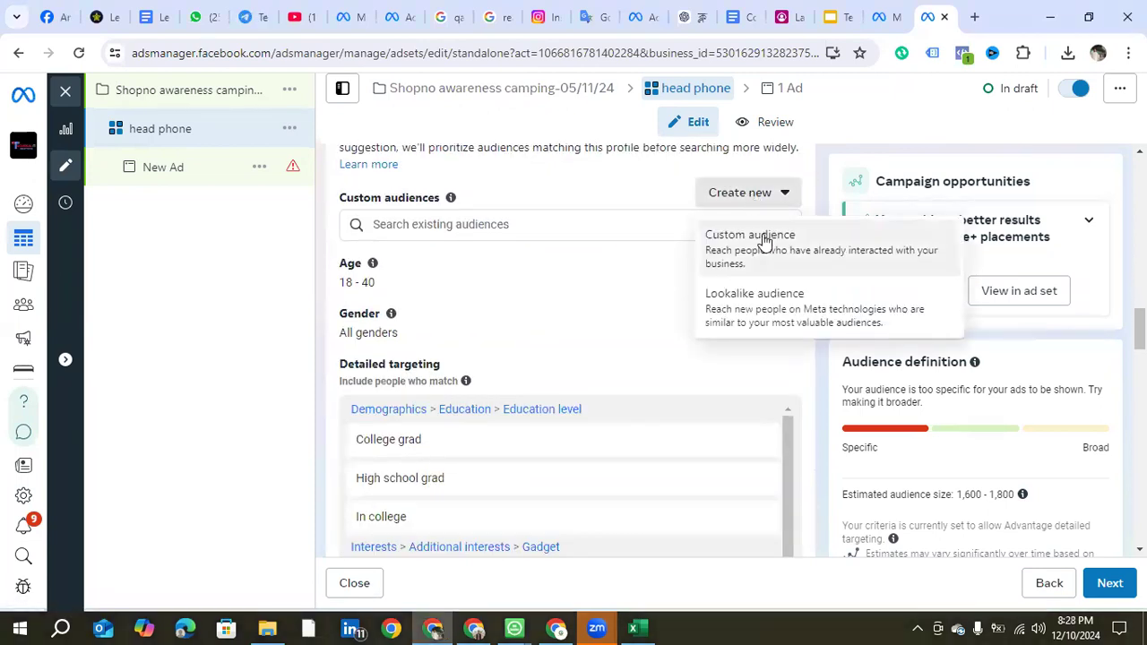
click(743, 306)
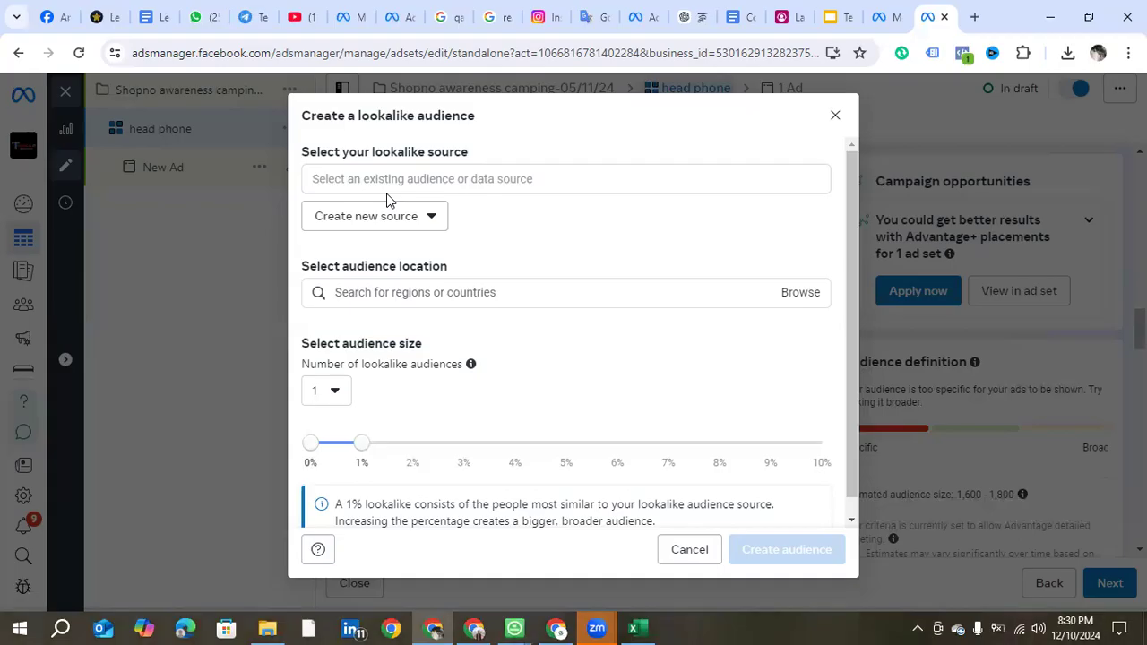
Step: Explore a custom audience as the new lookalike source, trying Website, App activity and Catalog, and close without creating it
click(403, 226)
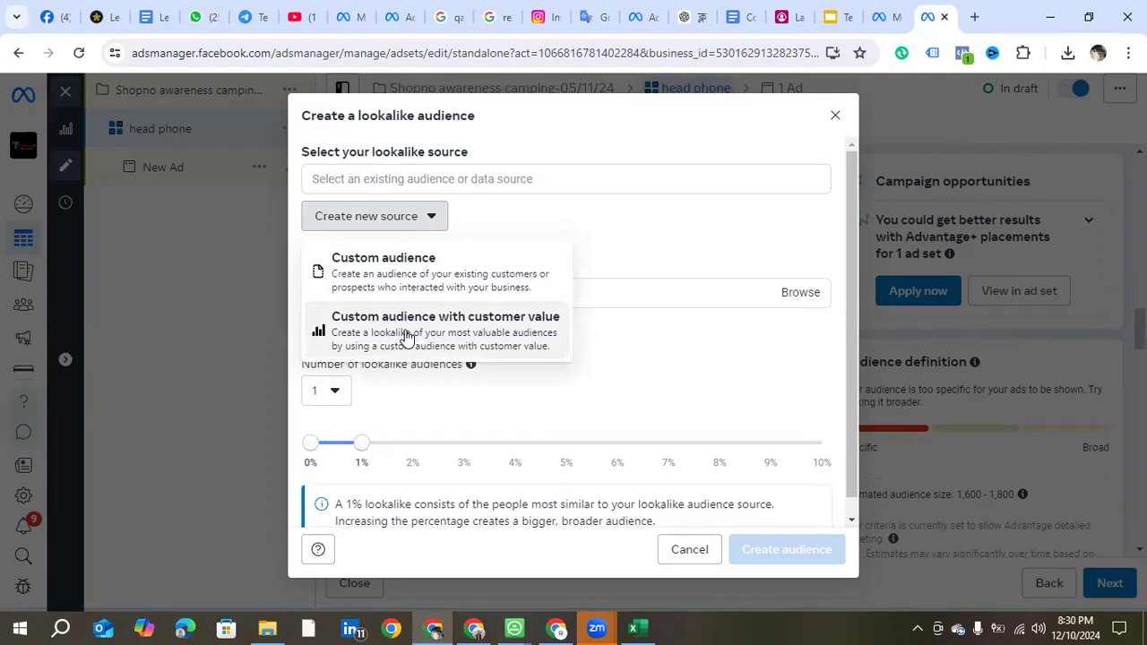
click(385, 280)
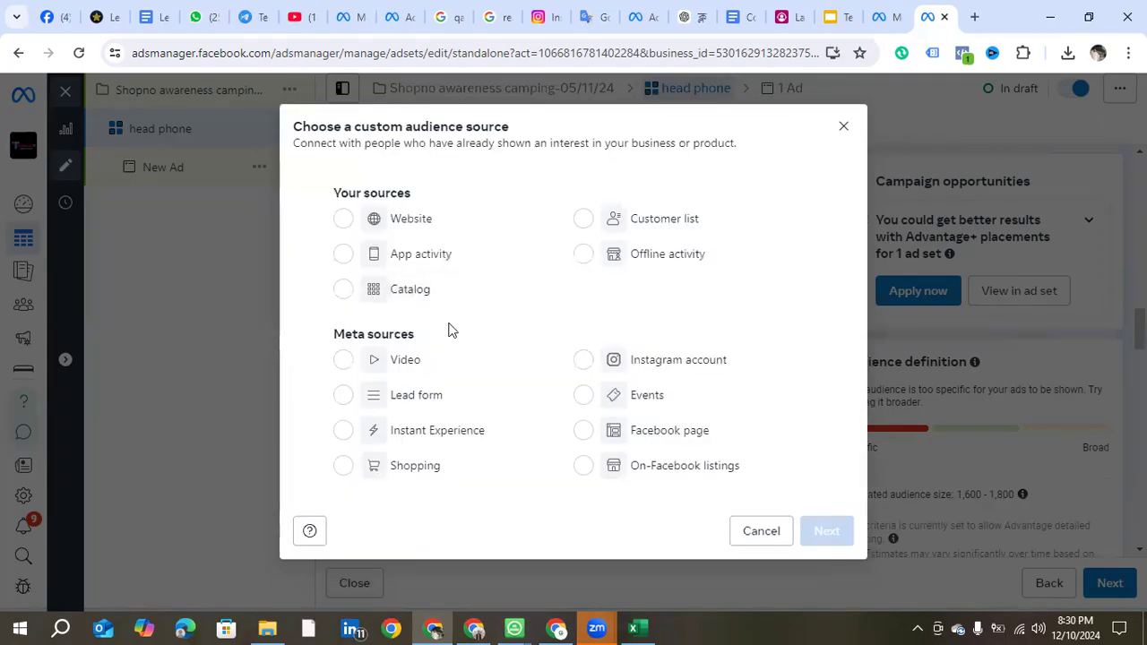
click(341, 219)
click(343, 253)
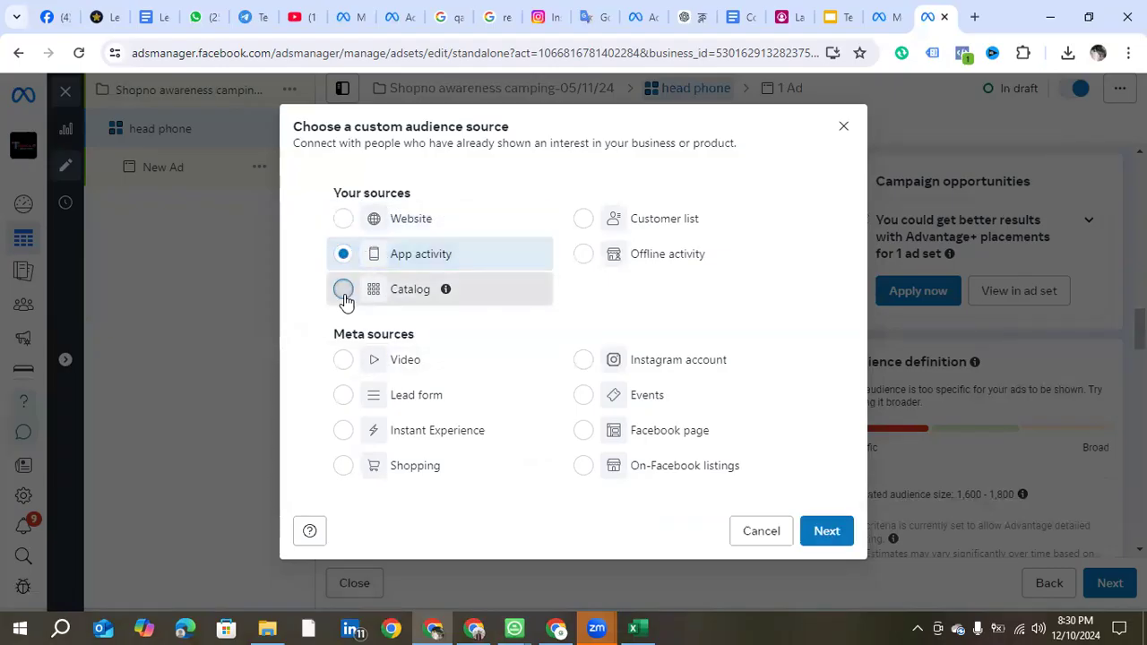
click(344, 288)
click(345, 219)
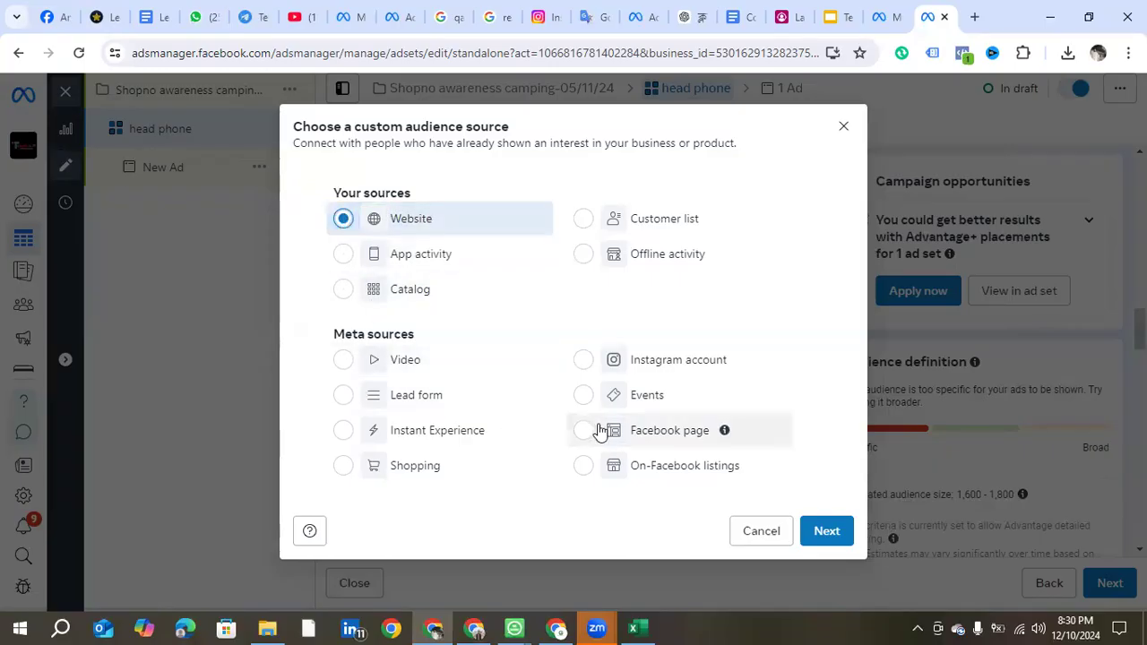
click(842, 129)
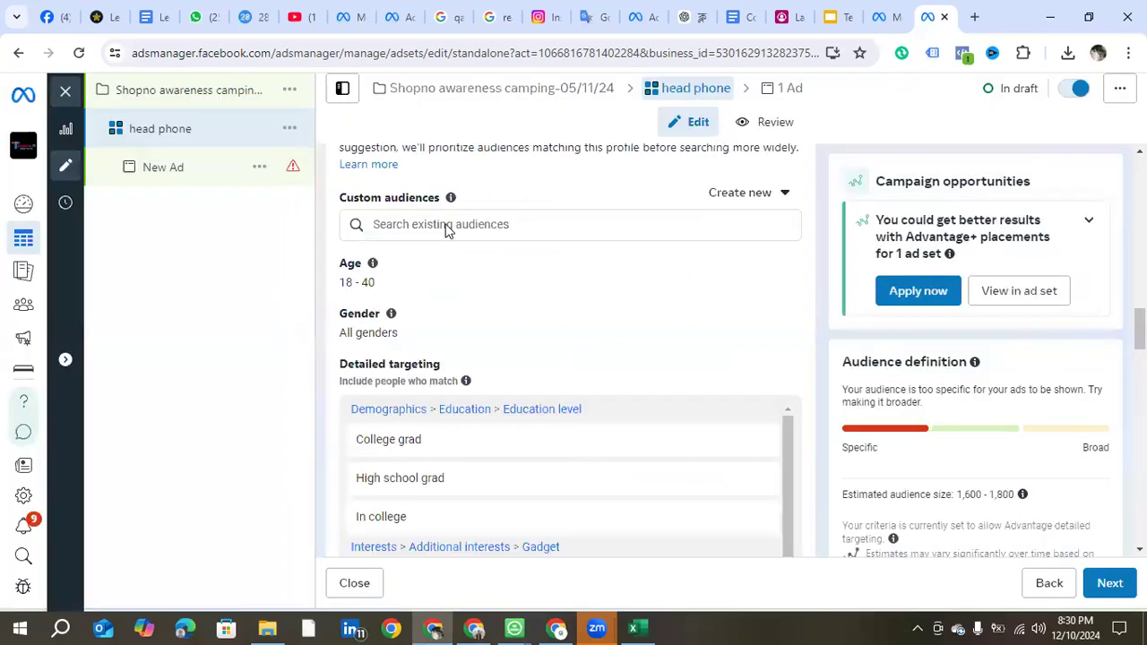
Step: Start another lookalike audience using Custom audience with customer value as the new source and accept the value-based custom audience requirements
click(757, 194)
click(747, 303)
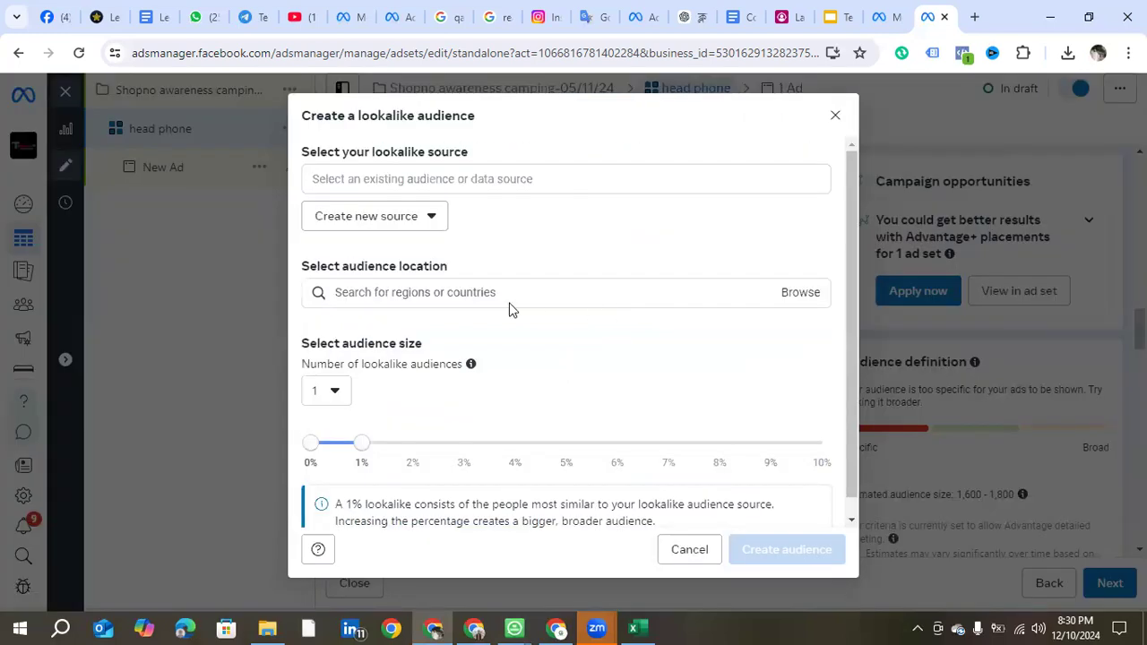
click(399, 222)
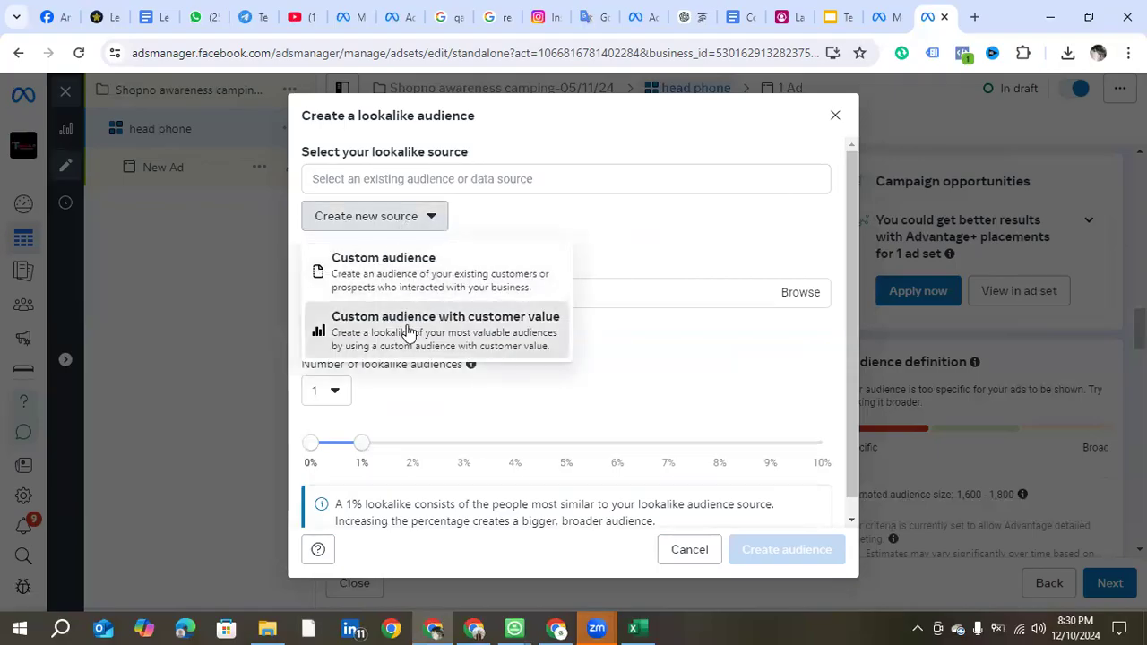
click(408, 332)
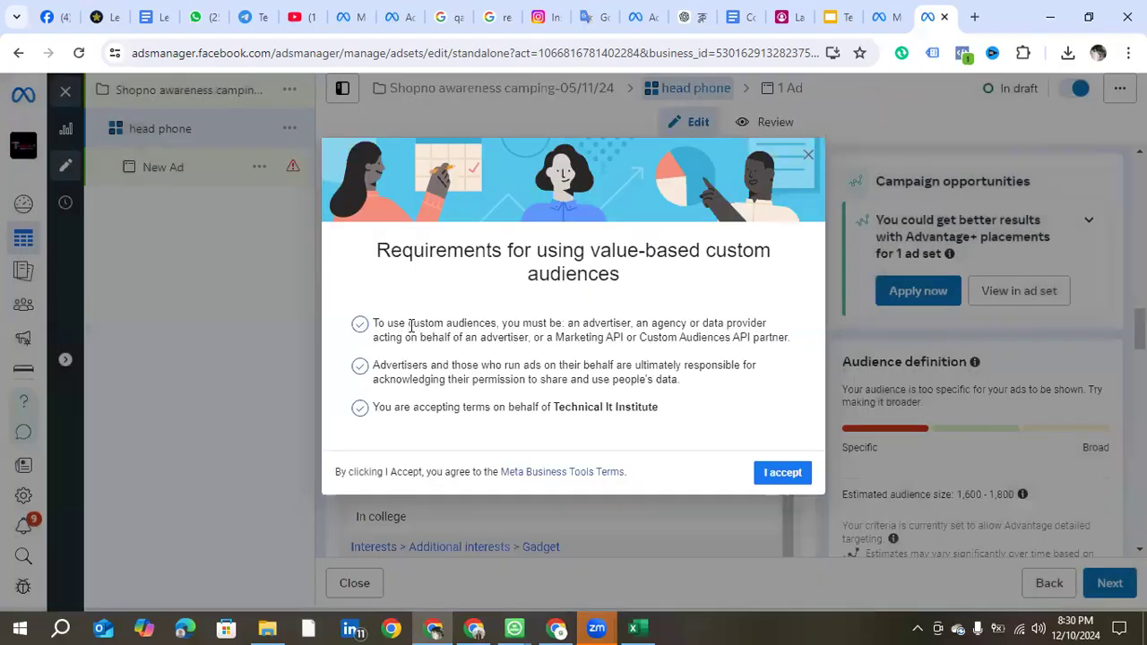
click(776, 473)
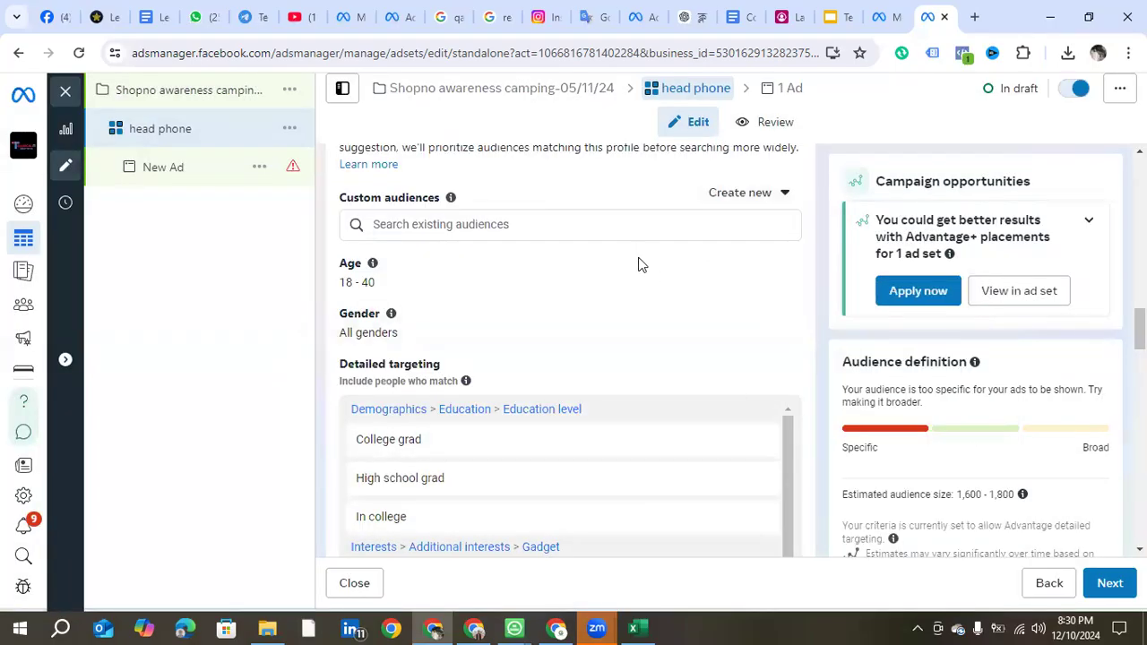
Step: Look through all existing audiences under Custom audiences and the lookalike audiences on their own
scroll(640, 264, up, 1)
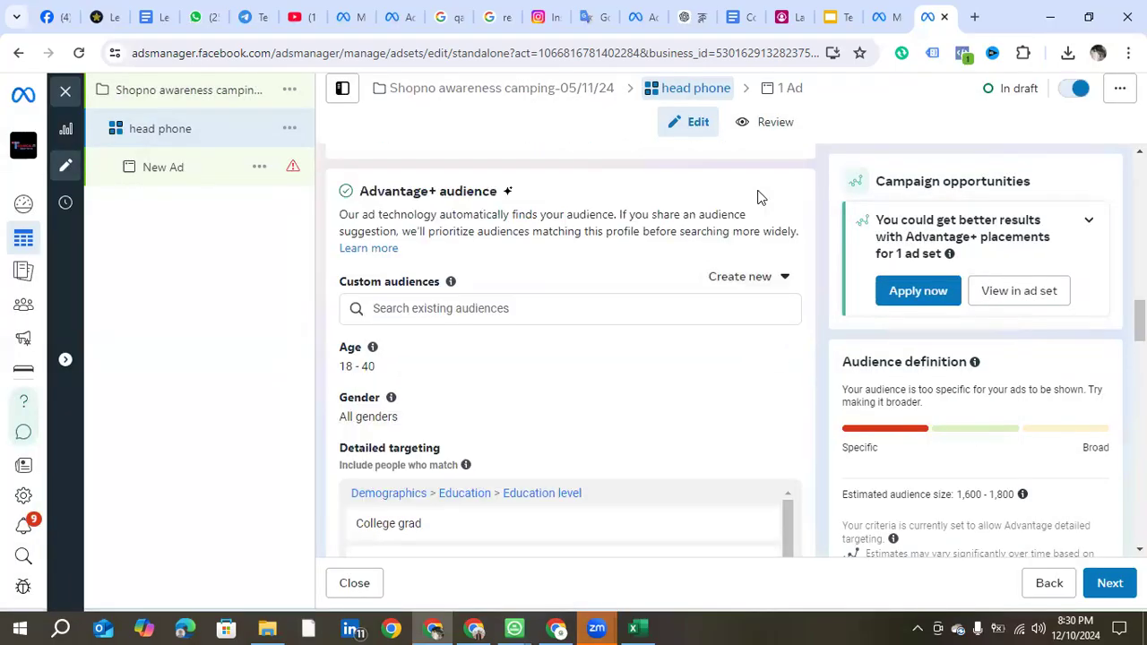
click(507, 309)
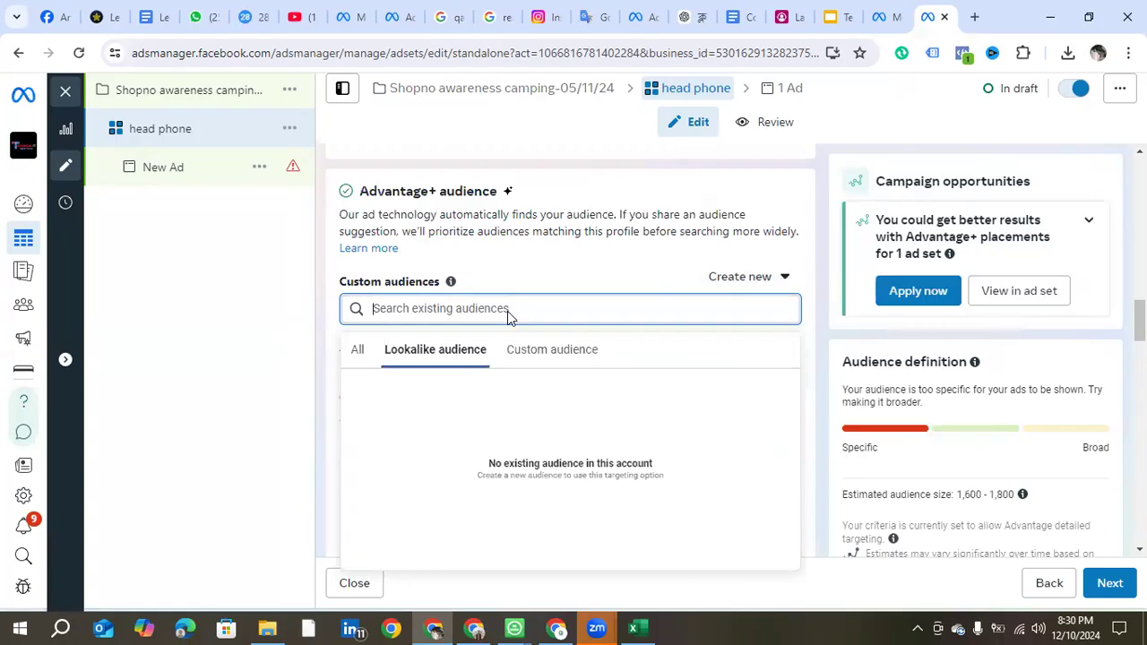
click(358, 351)
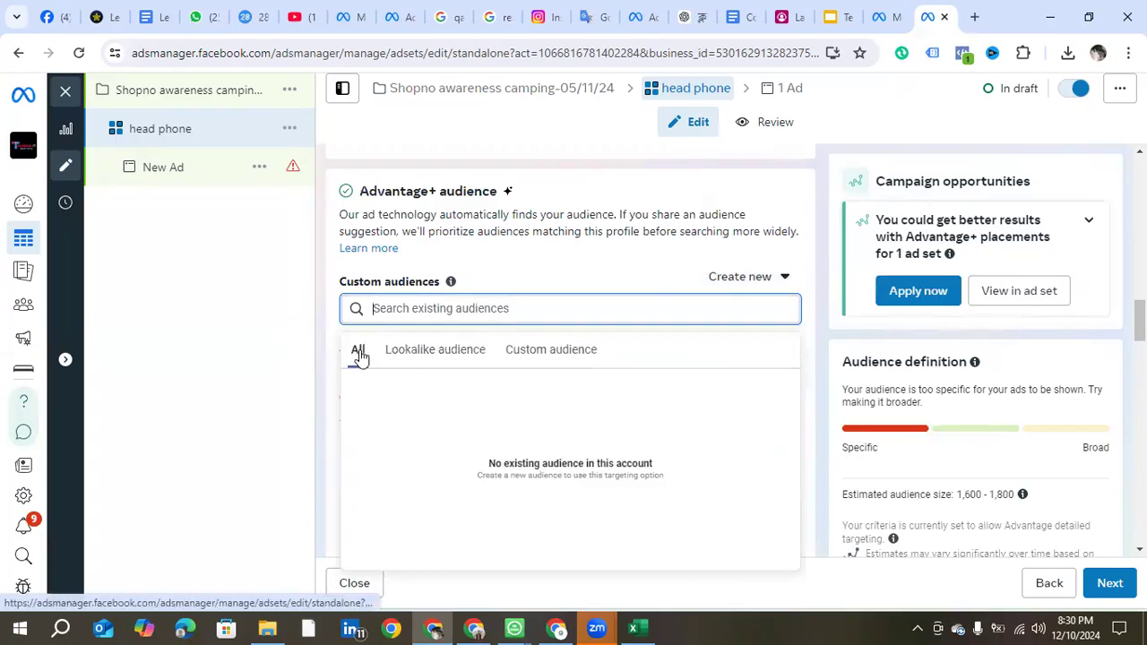
click(441, 358)
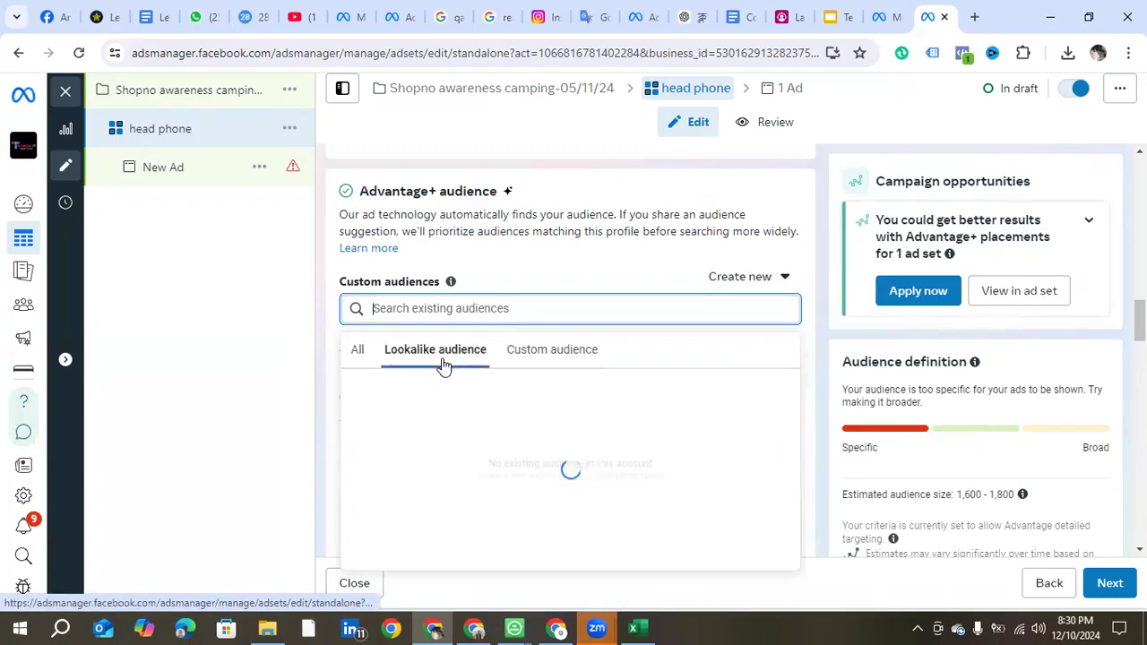
Step: Start a new lookalike audience for the ad set and look over its new-source and audience location options
click(706, 289)
click(745, 381)
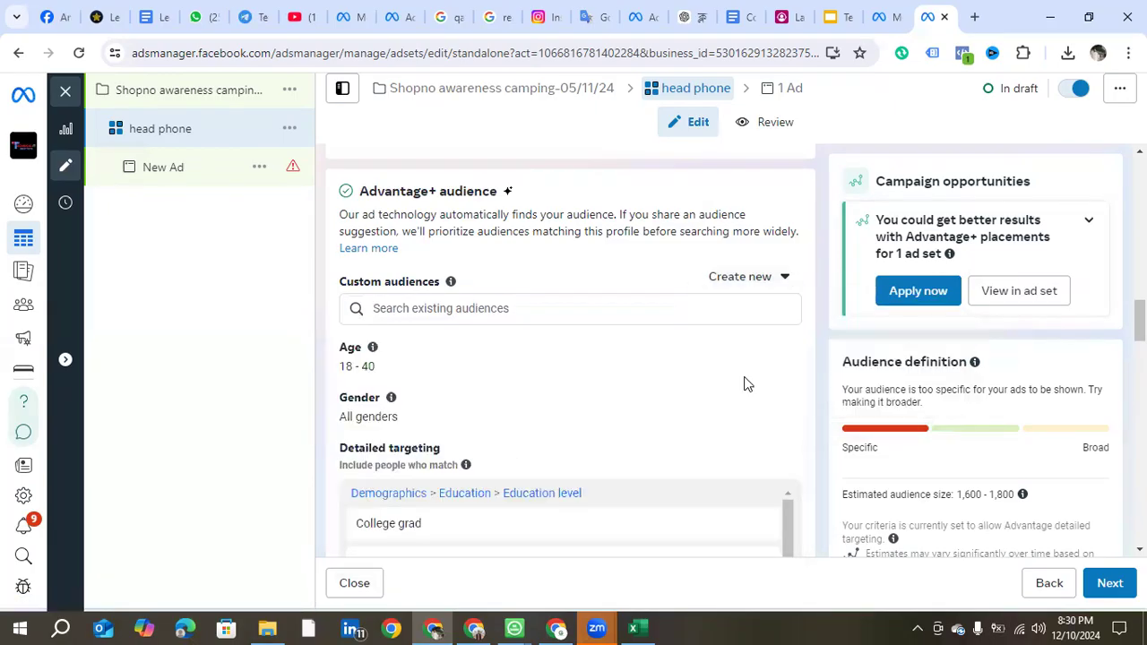
scroll(520, 337, down, 1)
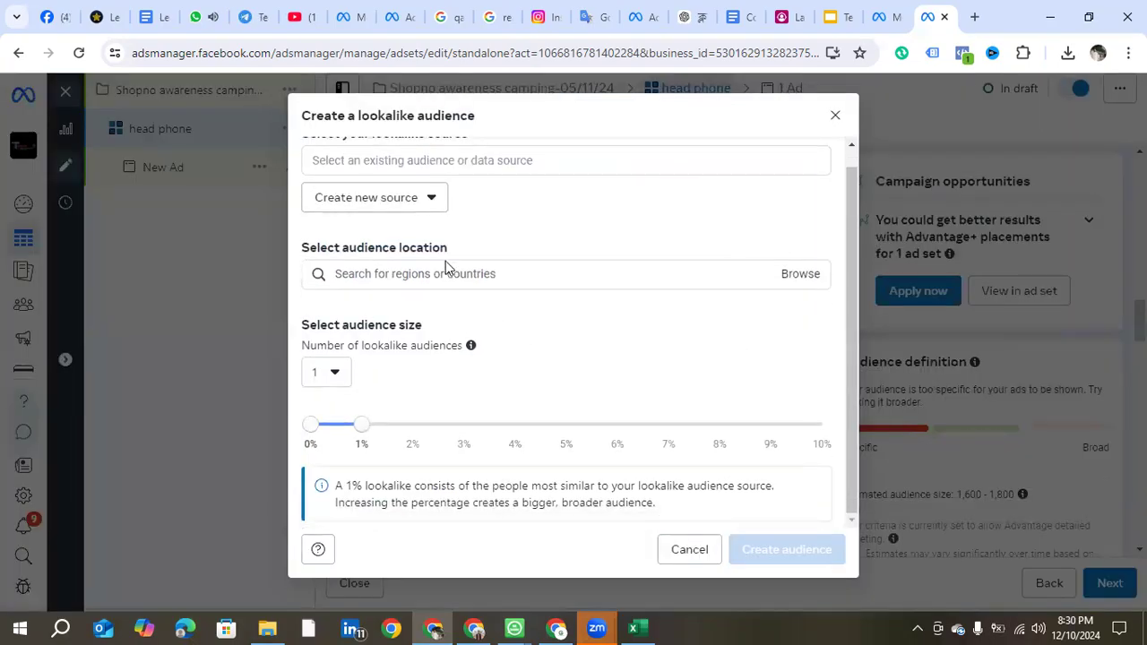
scroll(446, 266, up, 1)
click(409, 222)
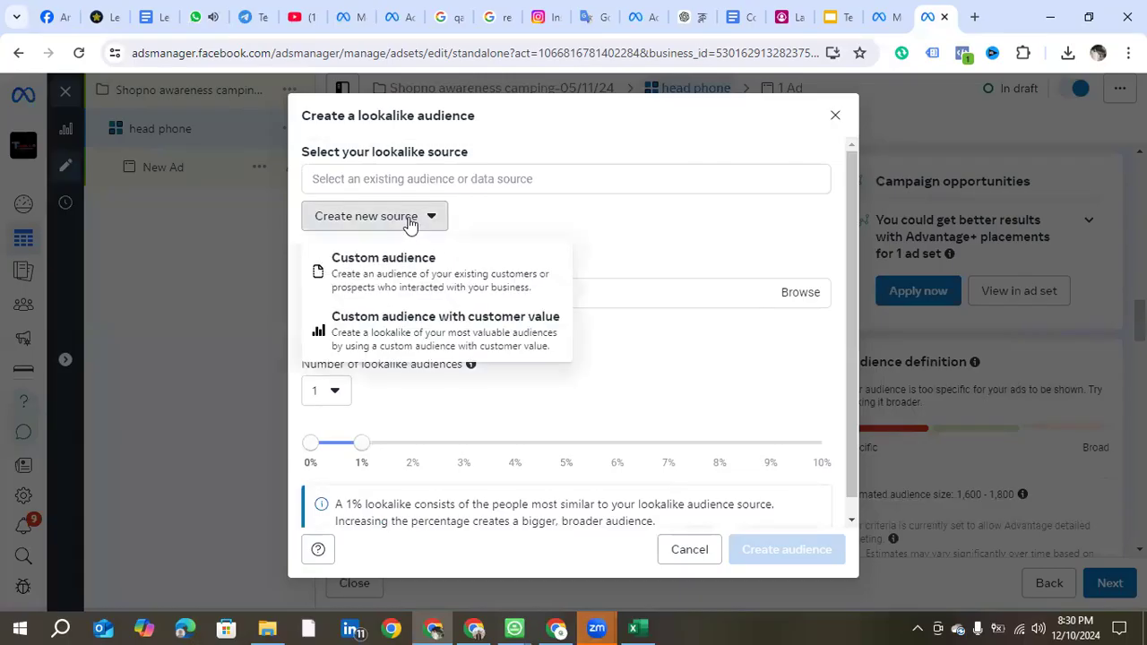
click(789, 300)
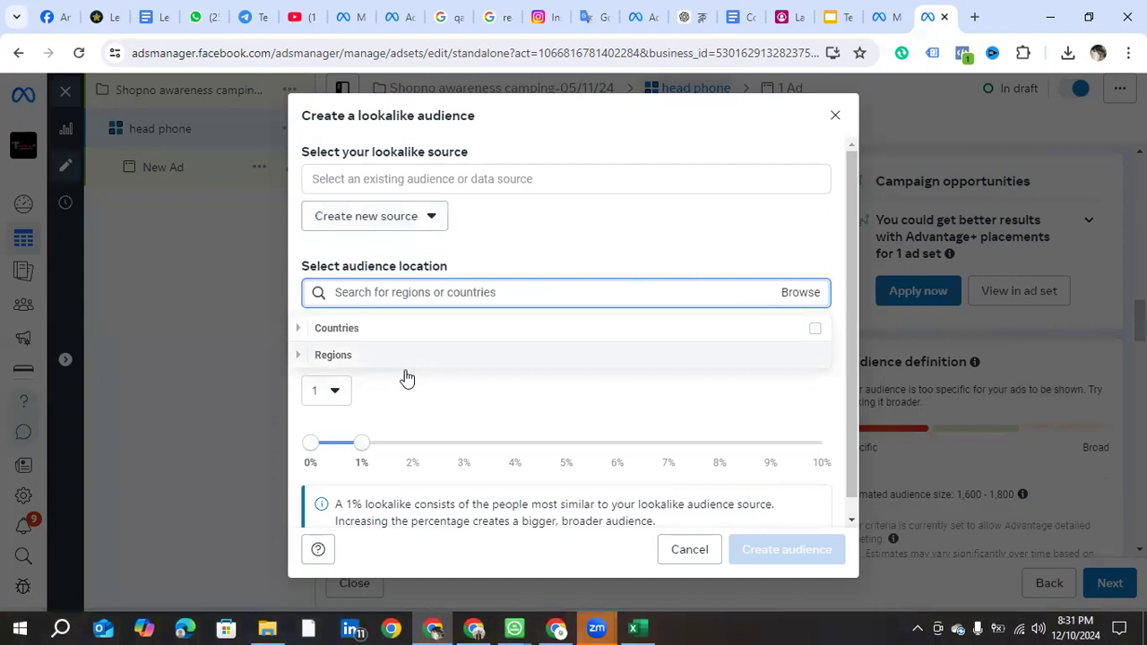
Step: Create a custom audience as the new lookalike source, trying Events and Facebook page before proceeding with On-Facebook listings
click(418, 217)
click(415, 265)
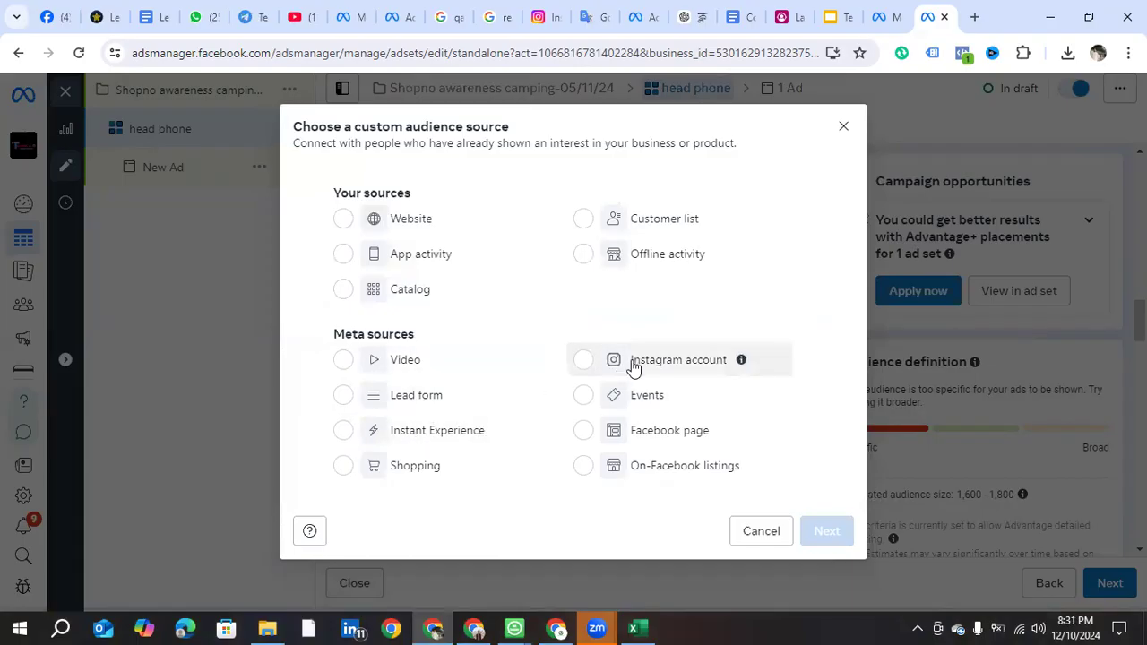
click(589, 397)
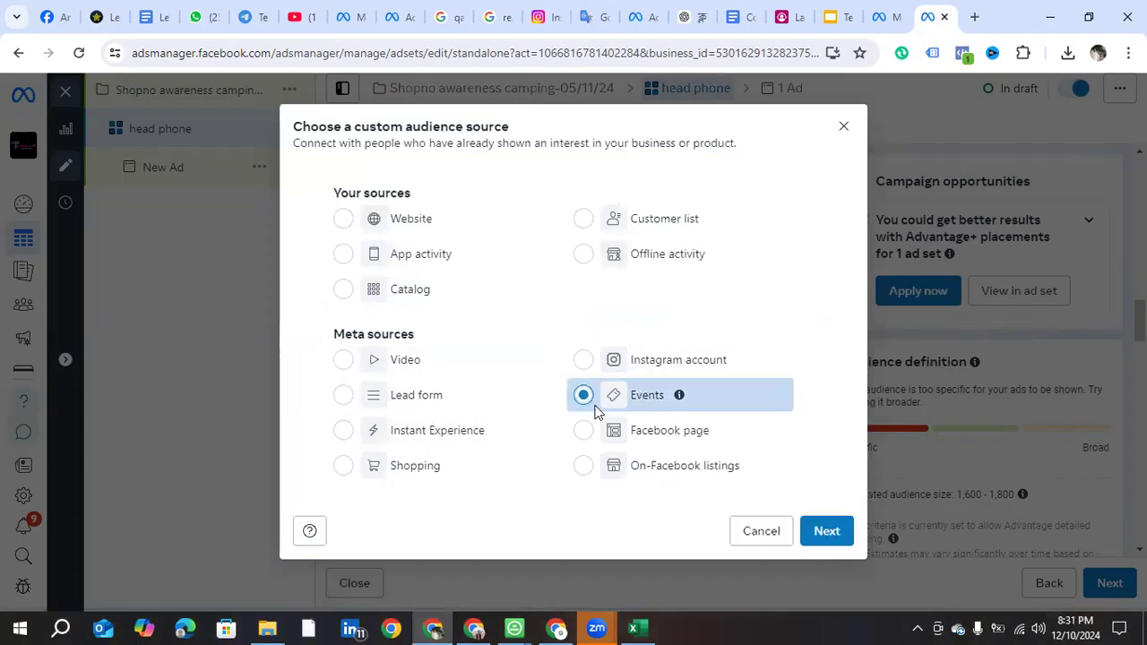
click(589, 434)
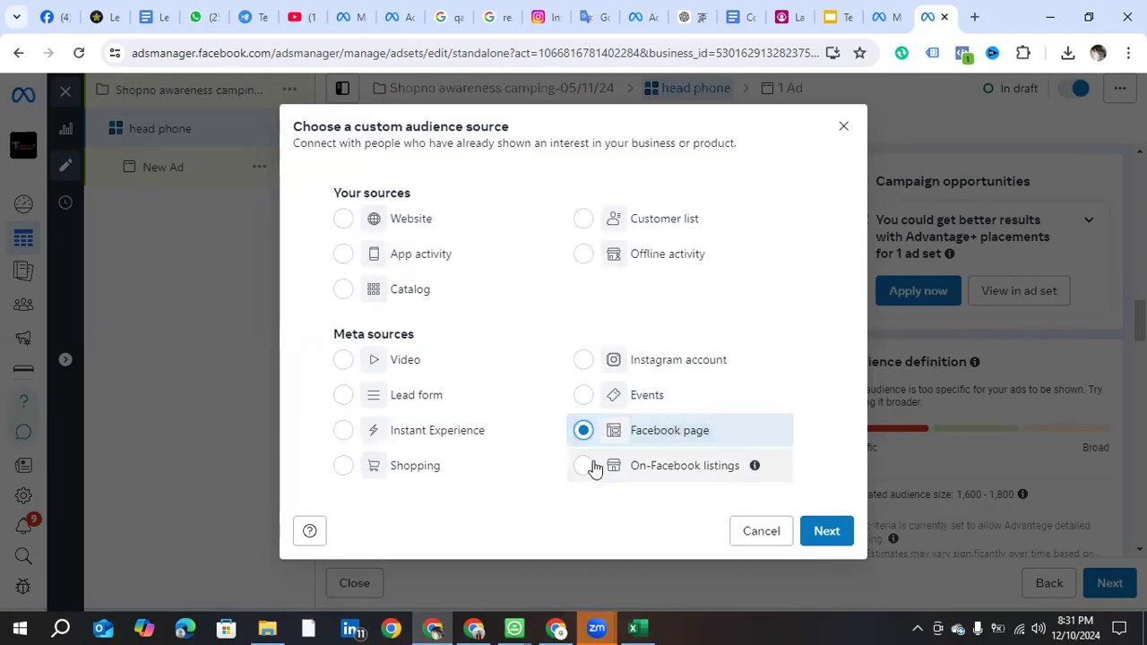
click(593, 466)
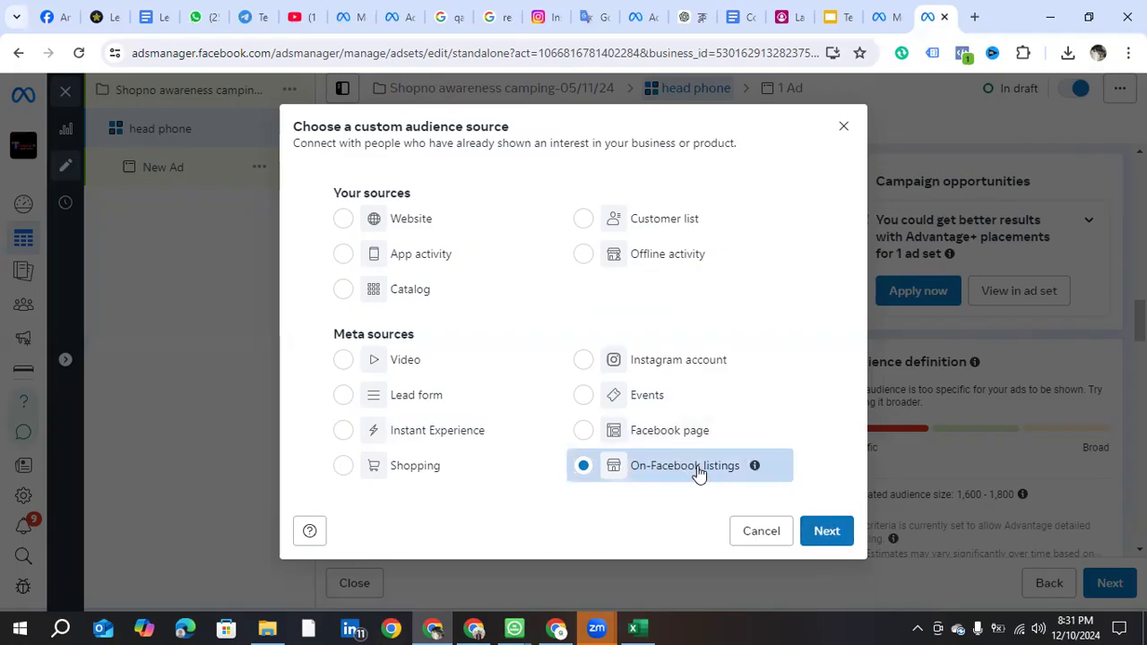
click(814, 532)
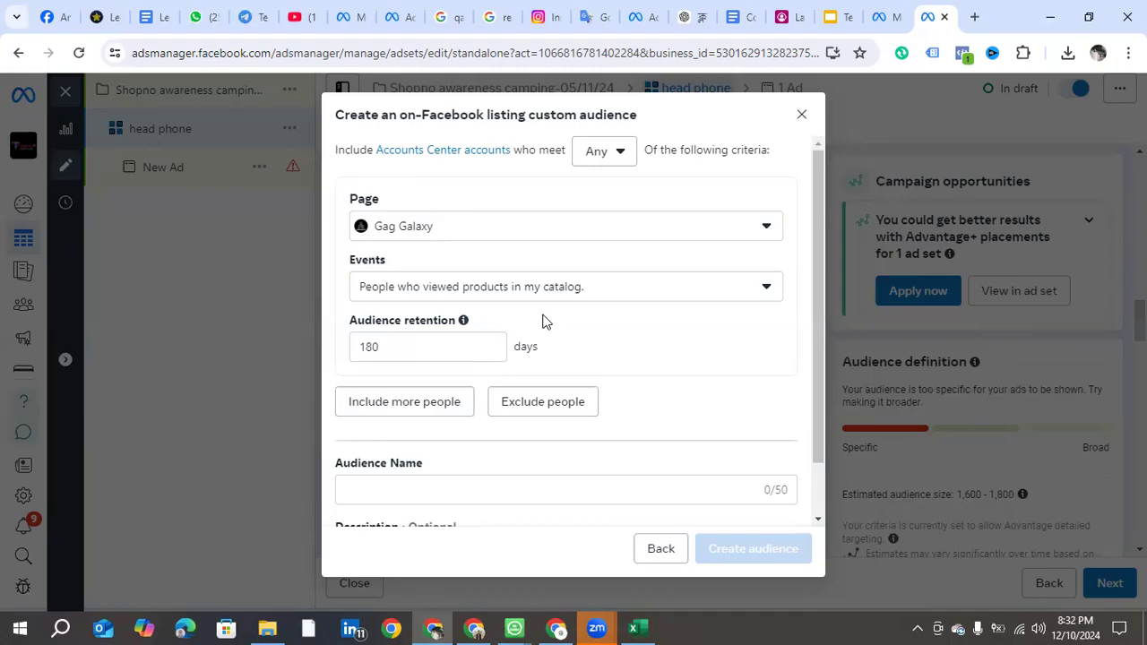
Step: Set the on-Facebook listing audience's Page to TII Fiverr Skill Test Service
click(567, 237)
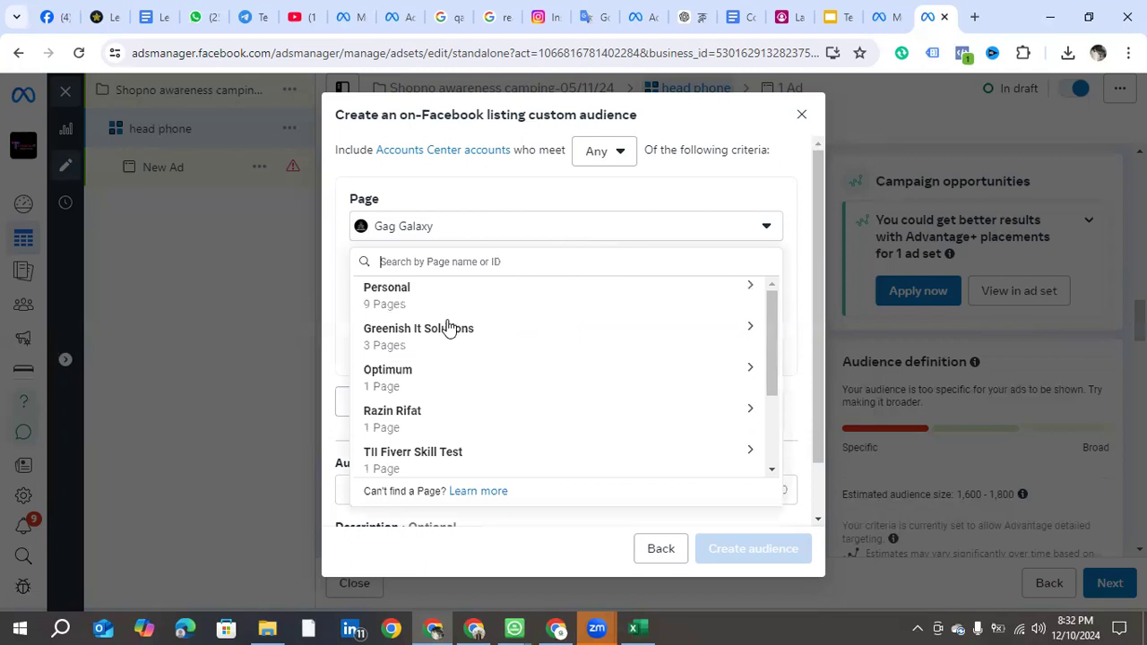
scroll(440, 356, down, 2)
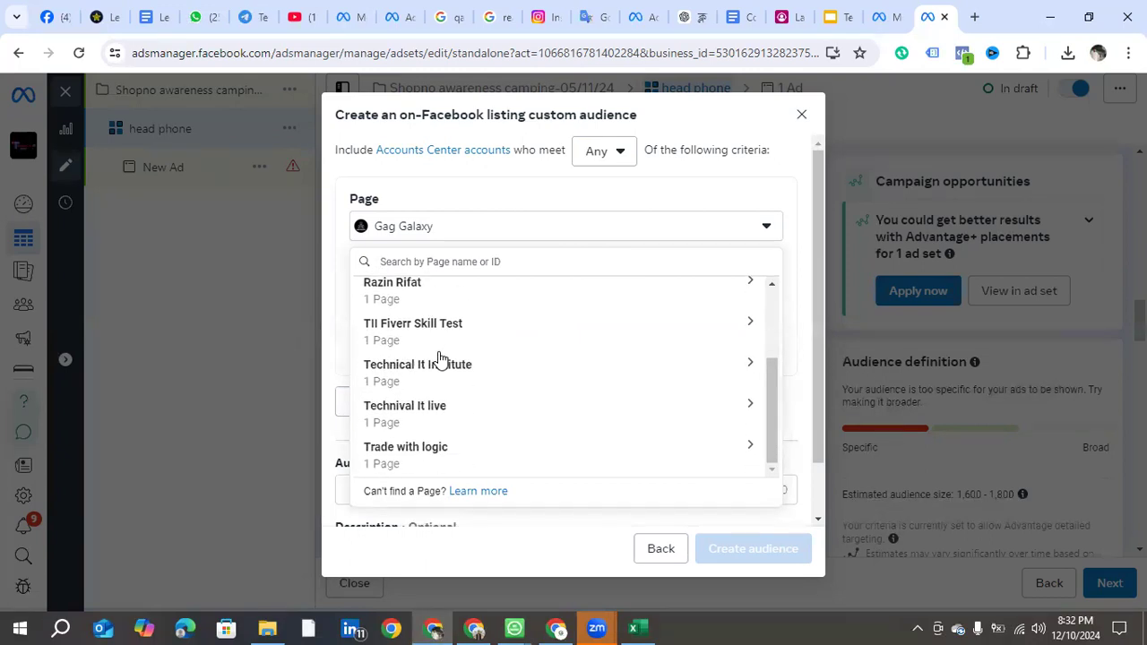
scroll(440, 357, up, 1)
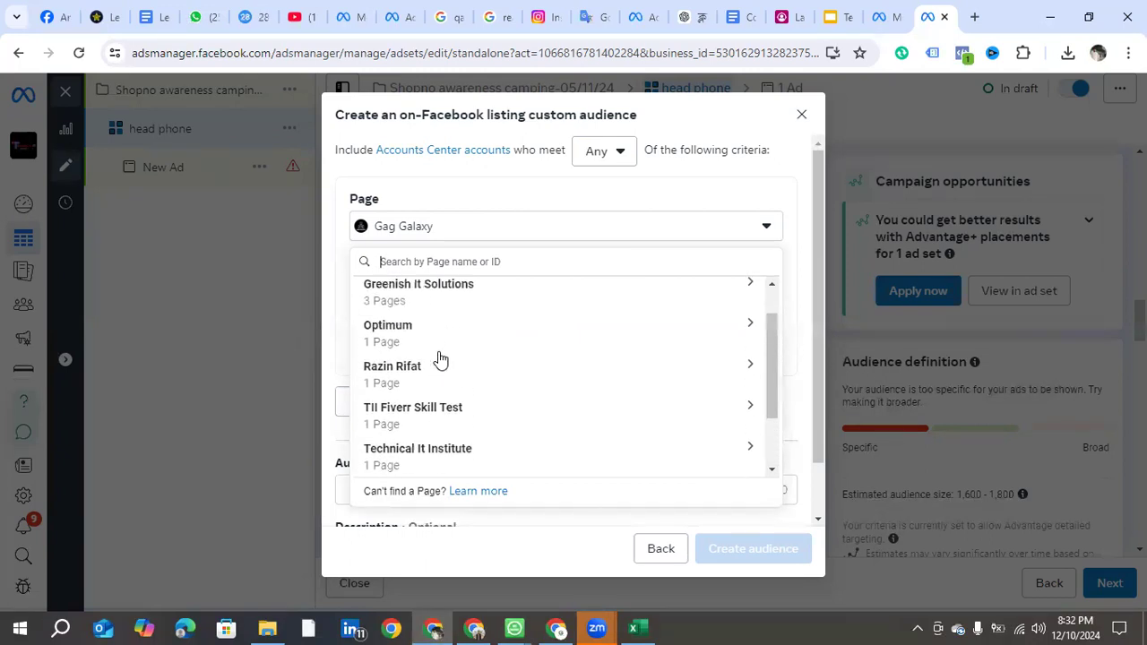
click(425, 418)
click(435, 458)
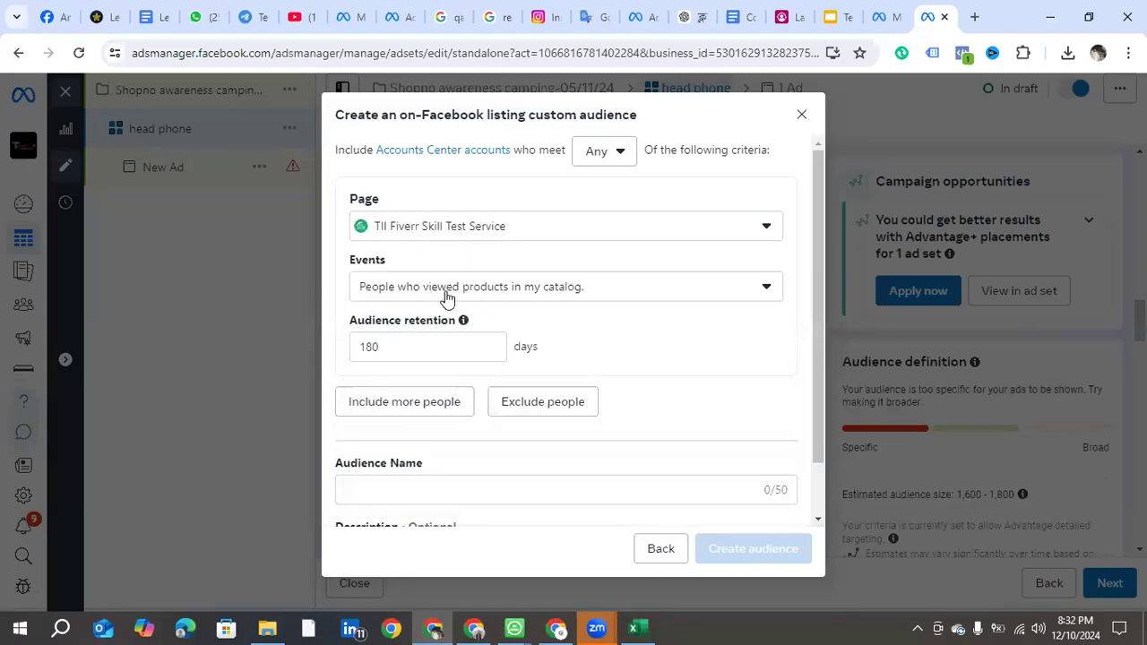
Step: Set the audience's event to People who messaged about products in my catalog, comparing the two event options
click(663, 289)
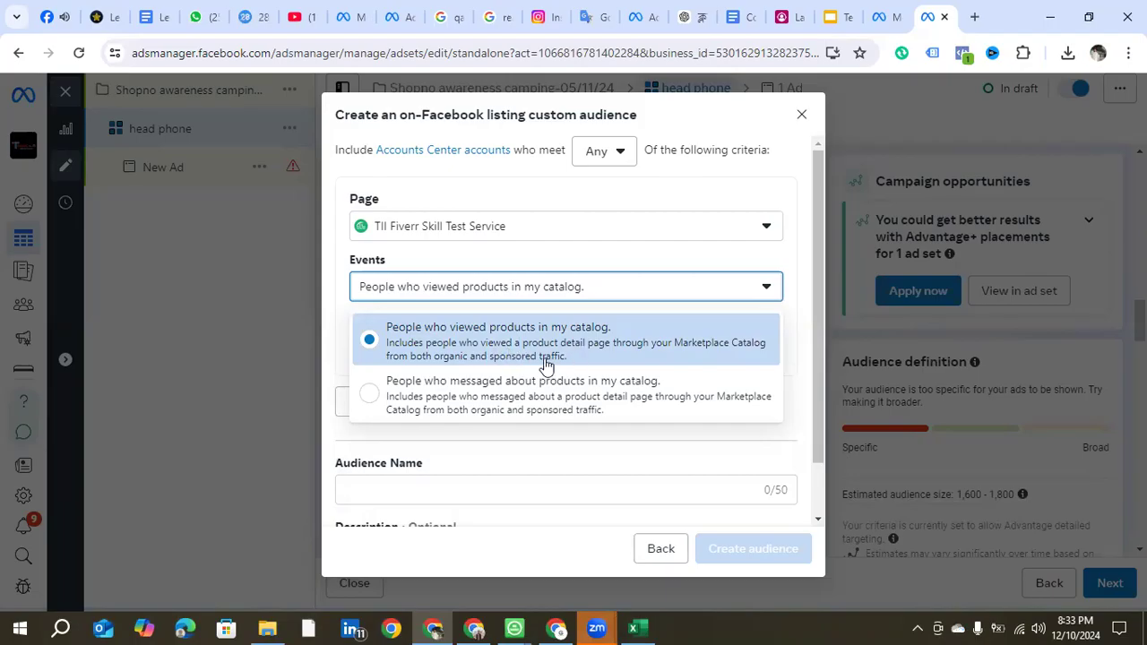
click(368, 402)
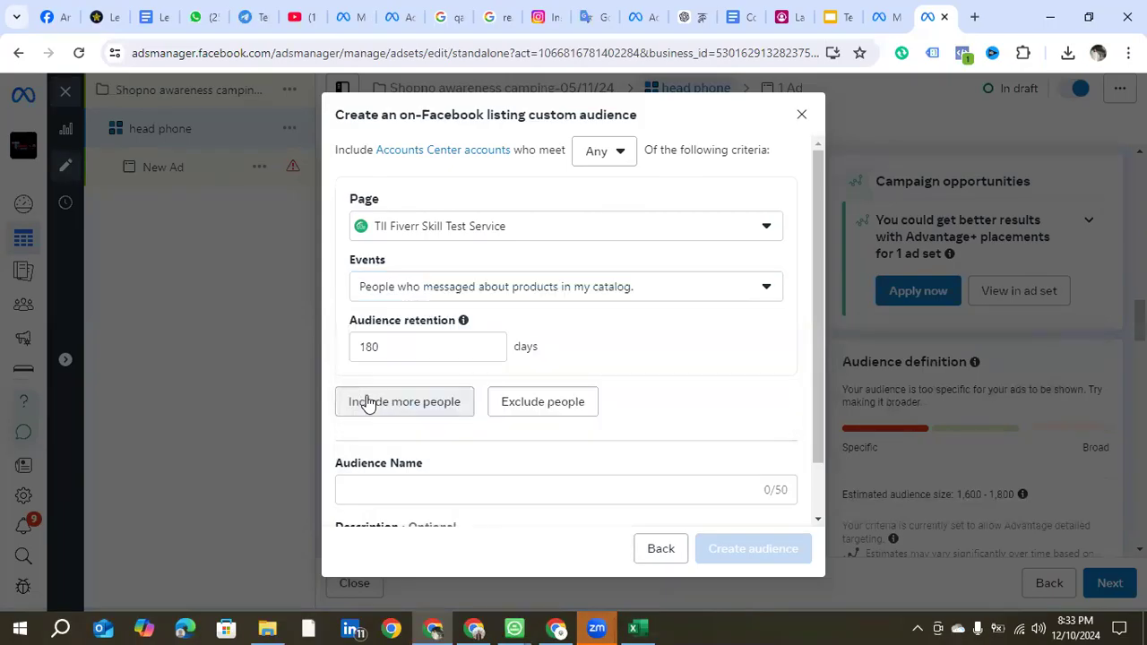
click(620, 293)
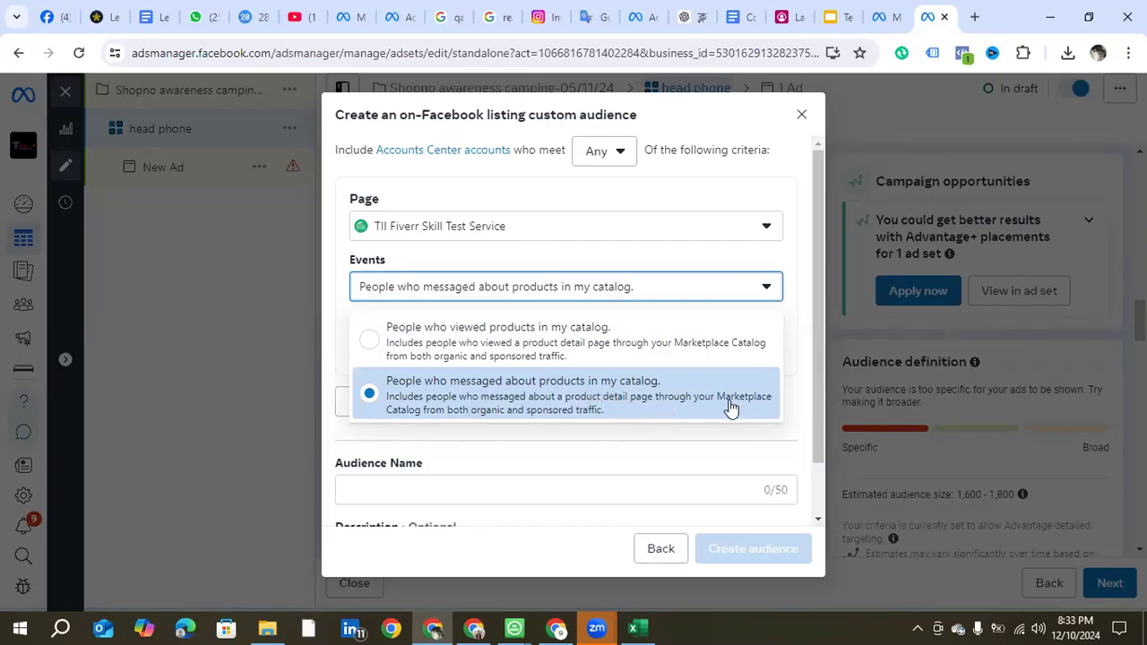
click(486, 417)
click(500, 302)
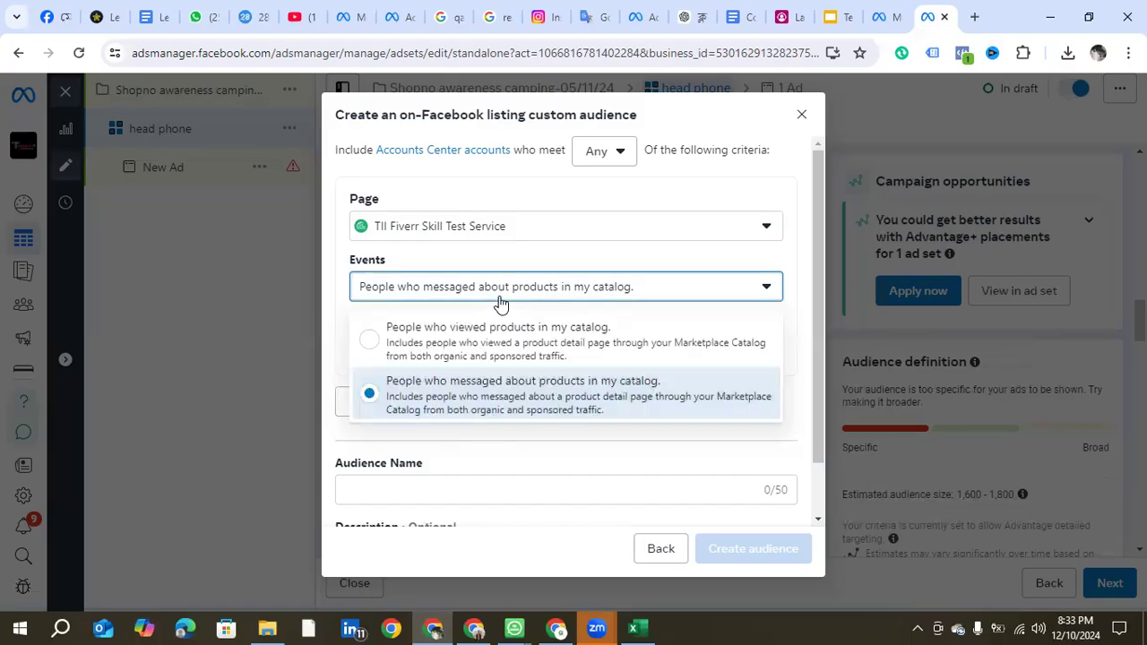
click(520, 404)
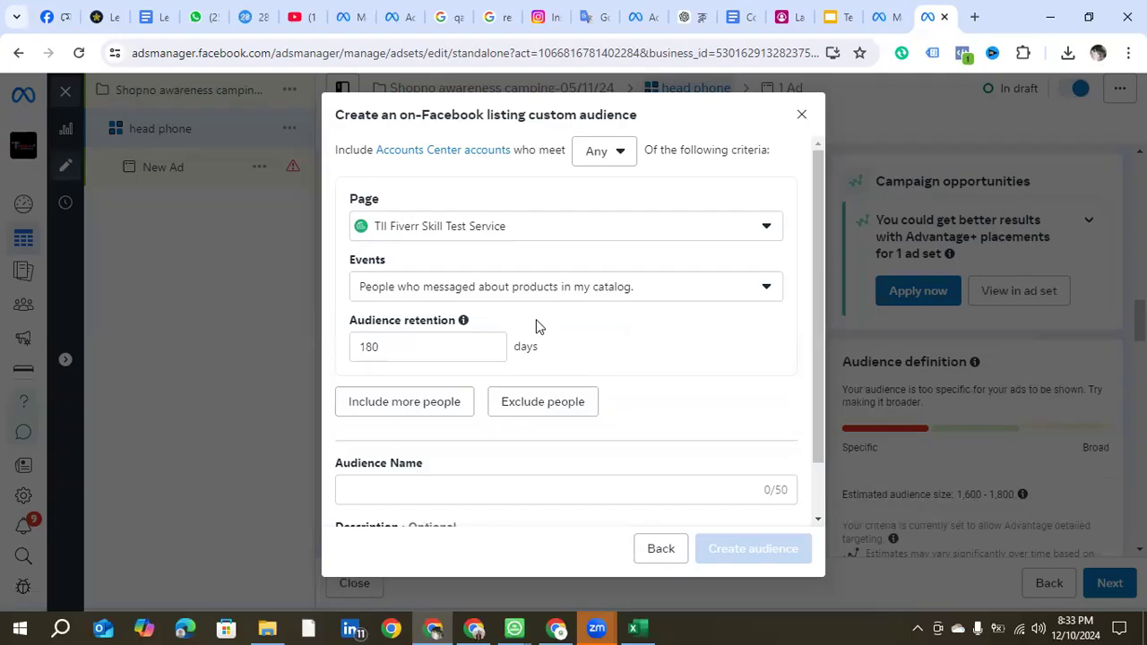
Step: Include two more groups of people who viewed products in the catalog of the TII Fiverr Skill Test Service page
scroll(536, 322, down, 2)
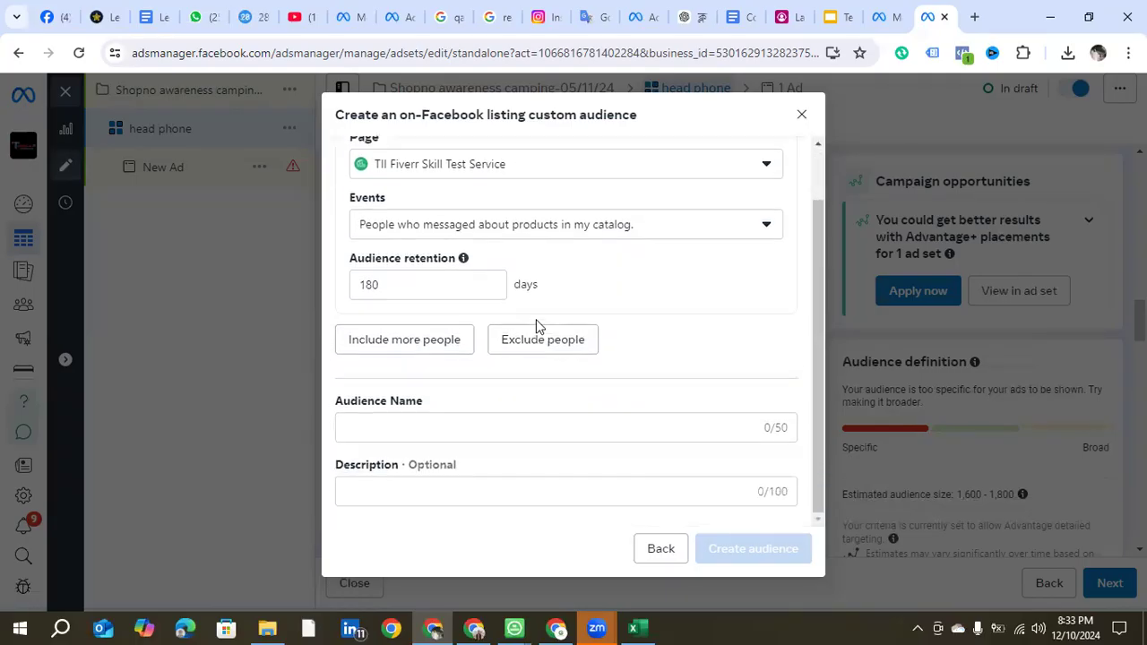
click(421, 284)
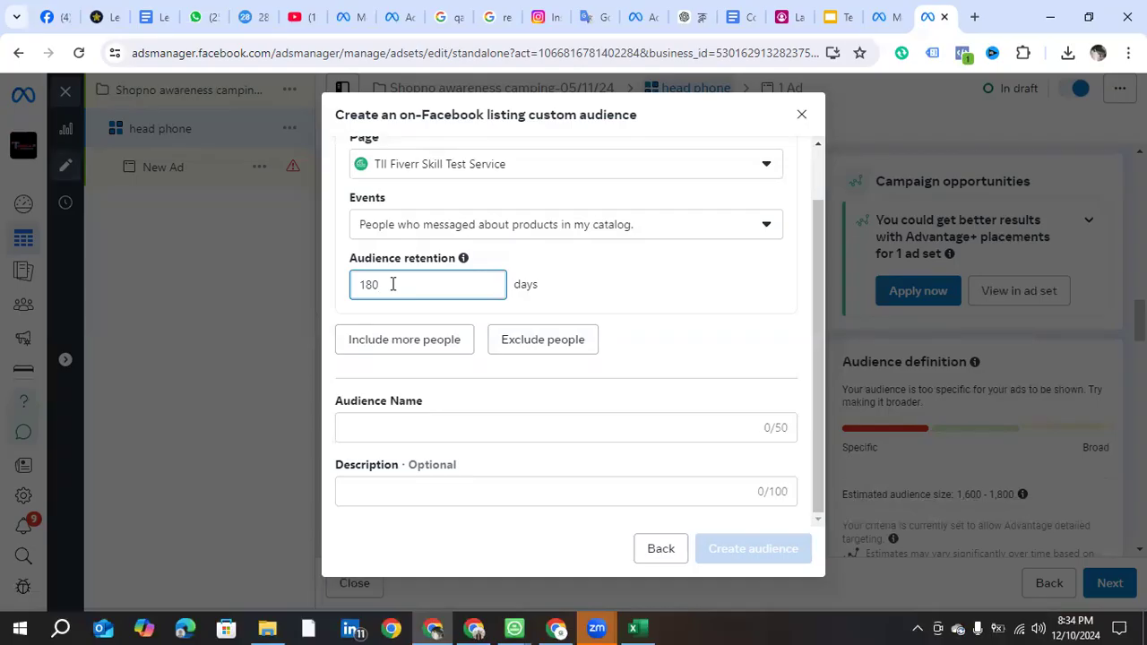
click(411, 340)
scroll(487, 384, down, 3)
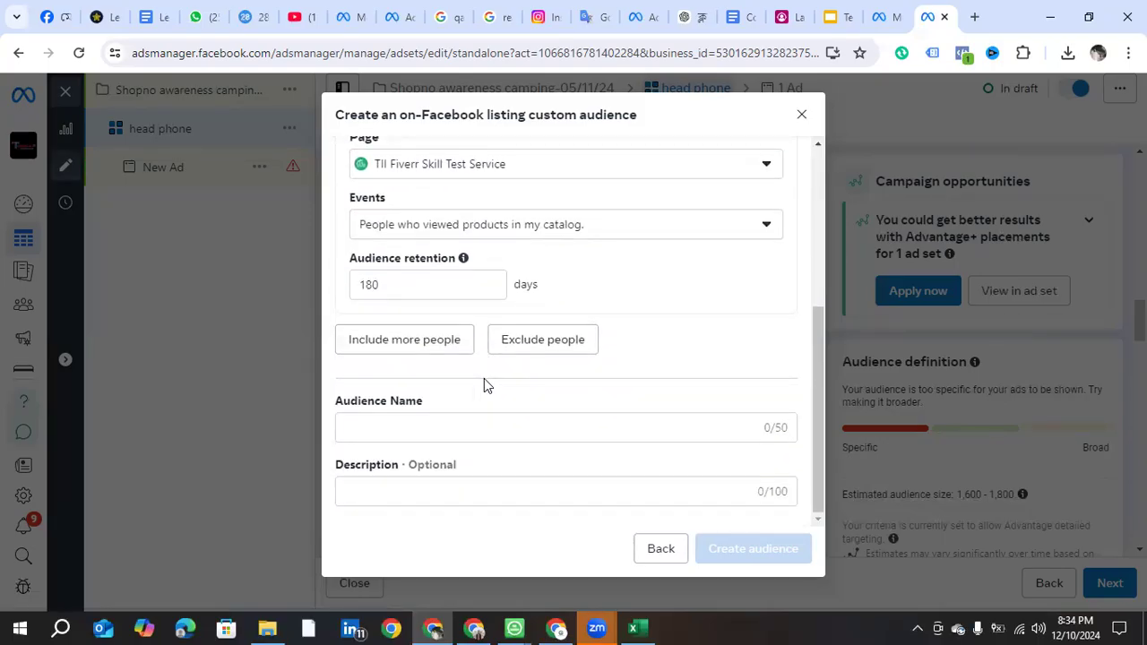
click(434, 340)
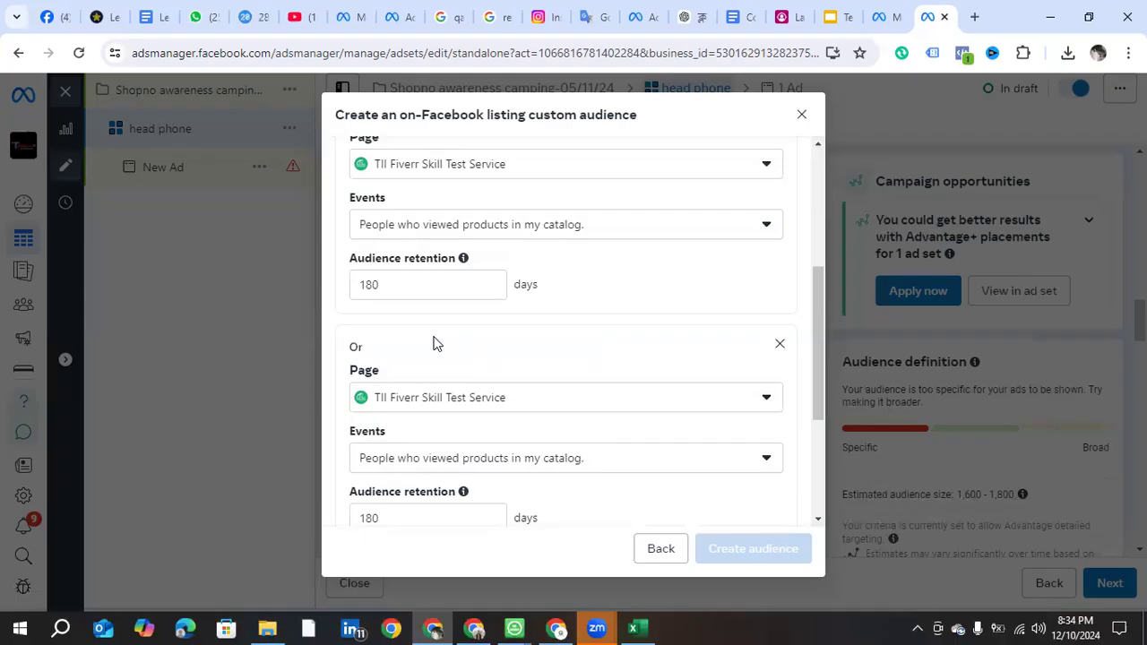
scroll(455, 377, down, 2)
scroll(453, 378, down, 1)
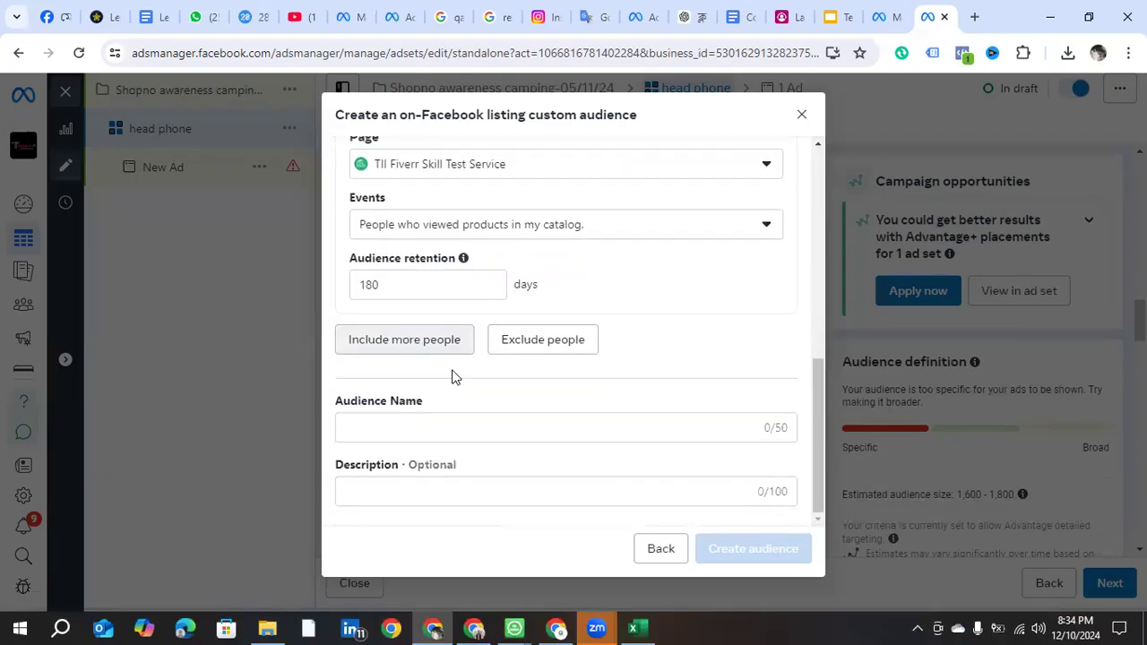
Step: Name the custom audience Head Phone, leave its description empty and create it
click(448, 430)
click(446, 485)
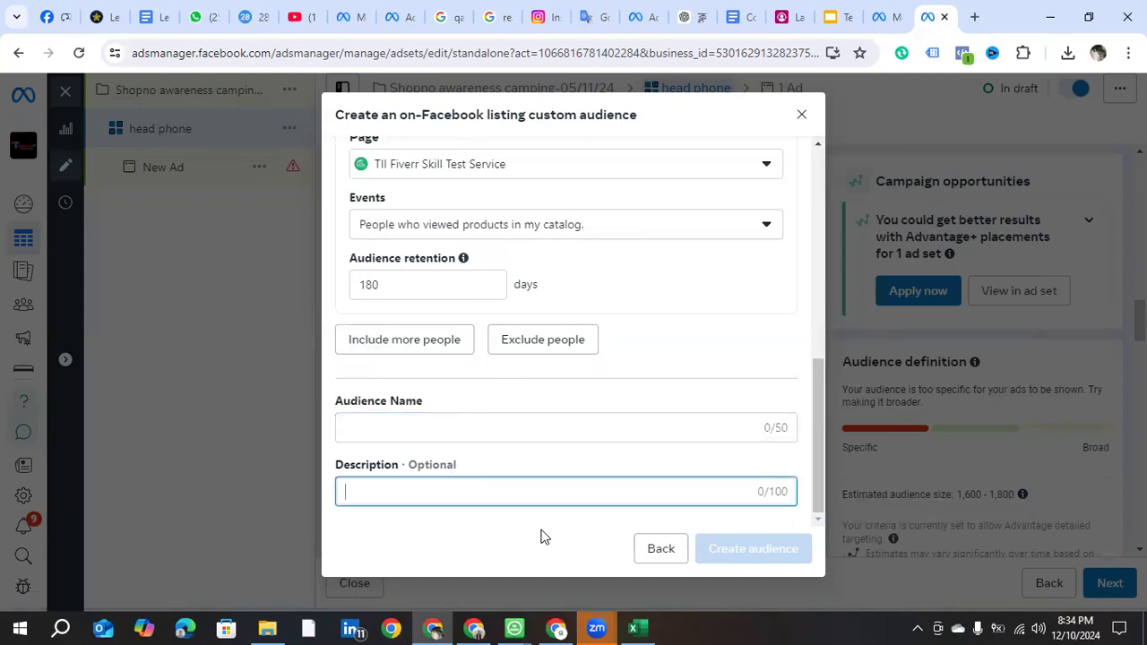
click(389, 427)
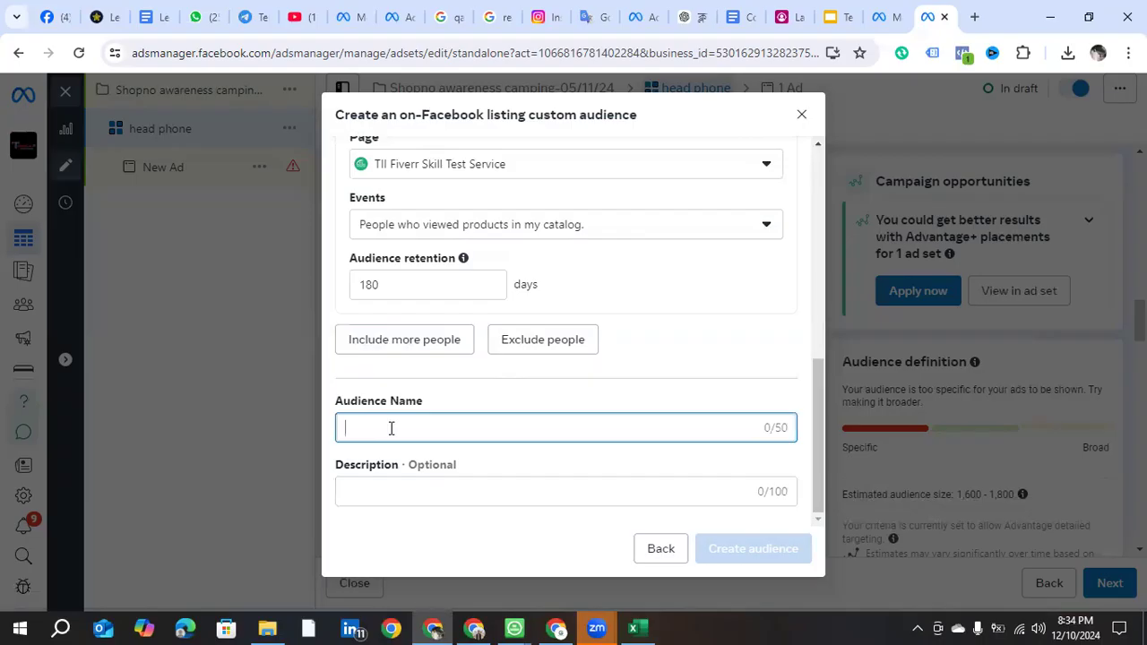
text(He)
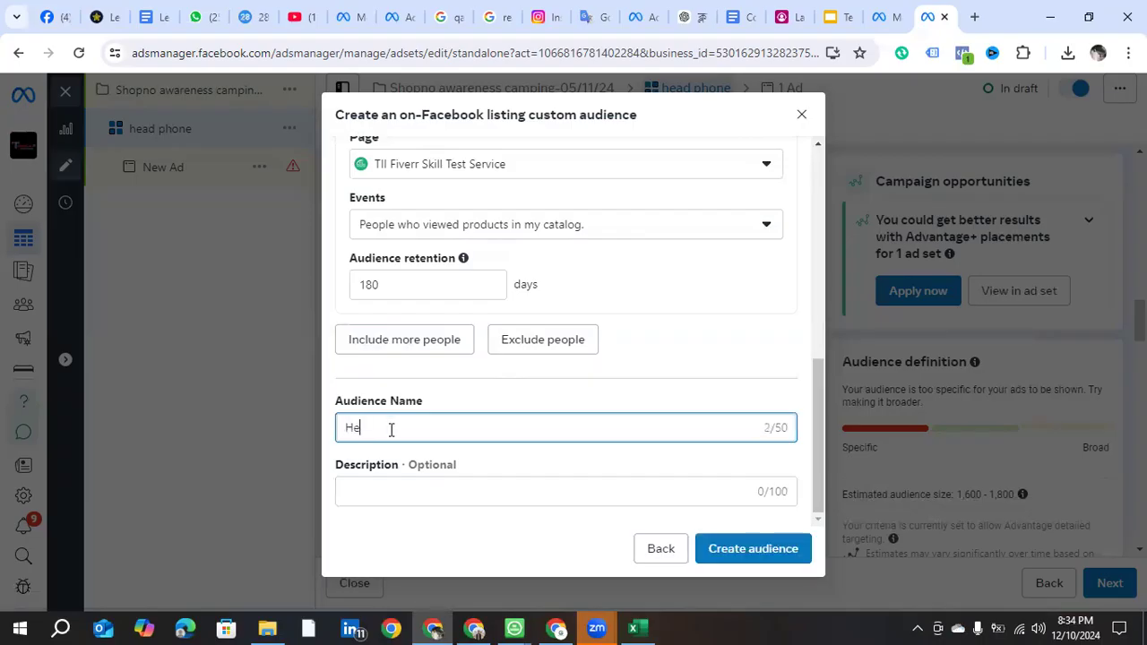
text(ad Phone)
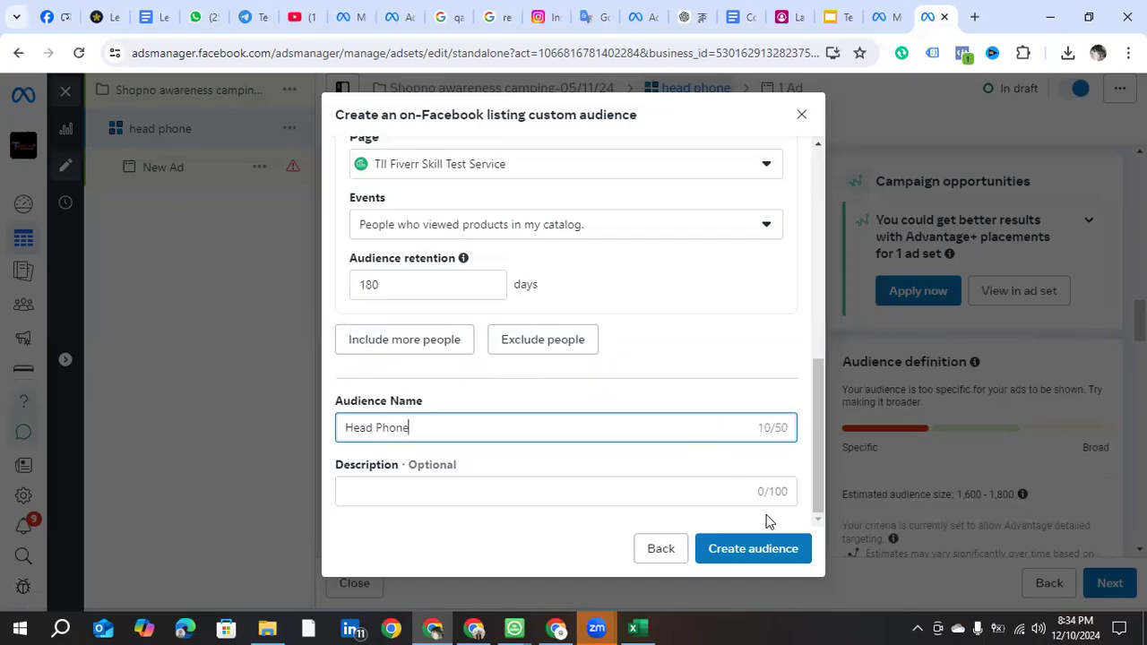
click(760, 549)
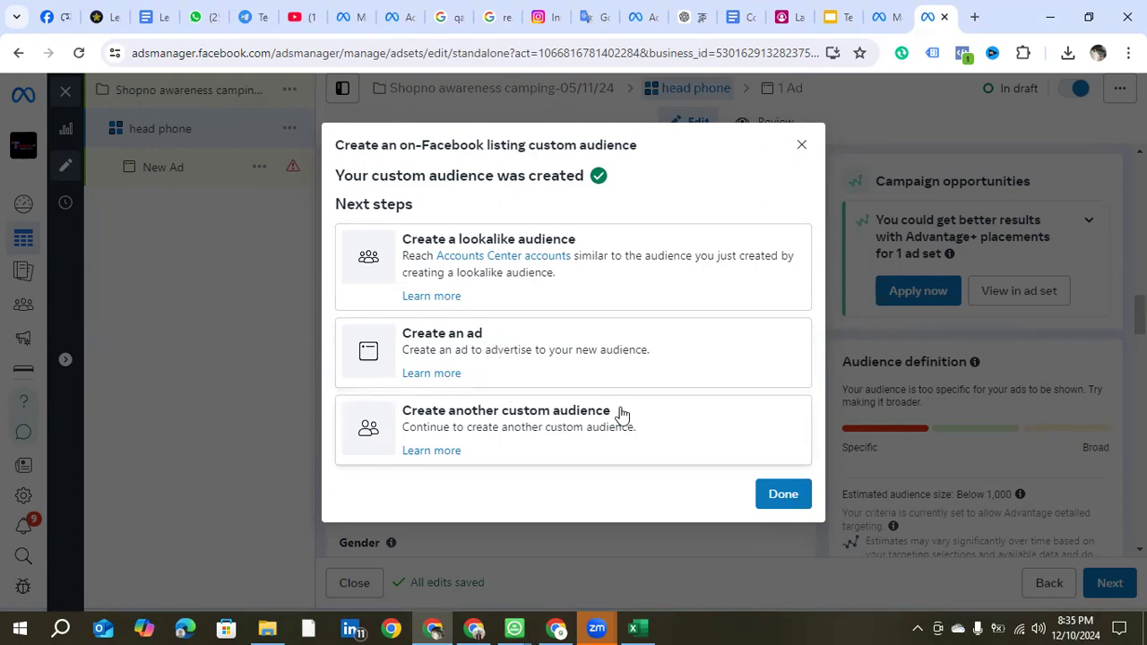
Step: Start creating an ad for the new audience, dismiss the payment method notice and review the Traffic campaign's settings
click(586, 337)
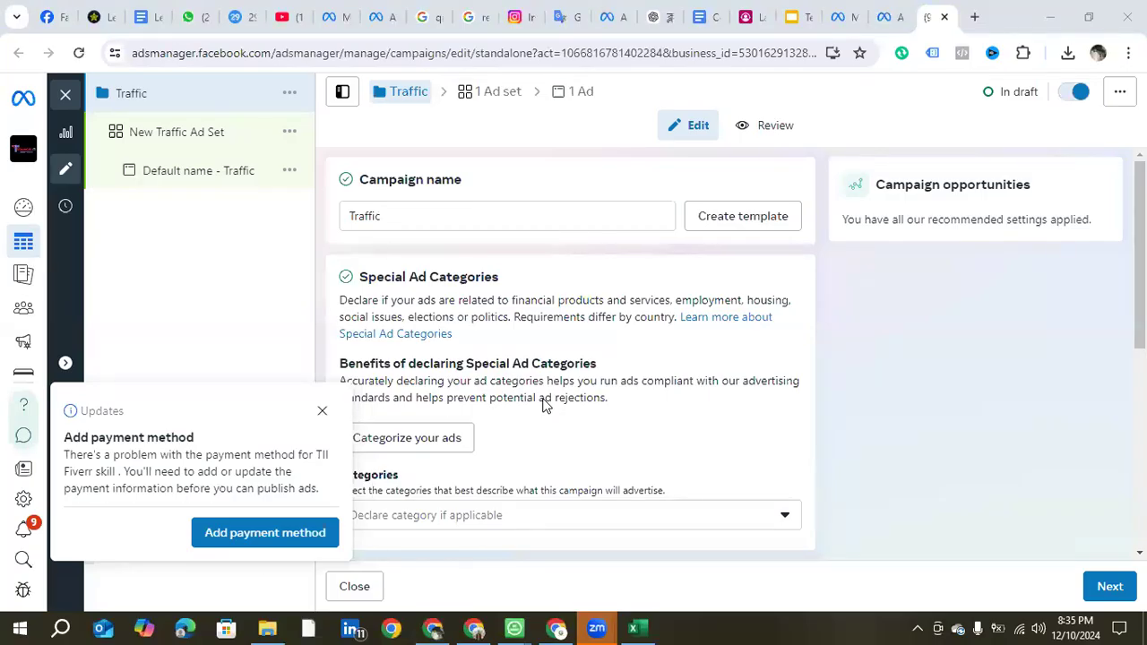
scroll(600, 266, down, 5)
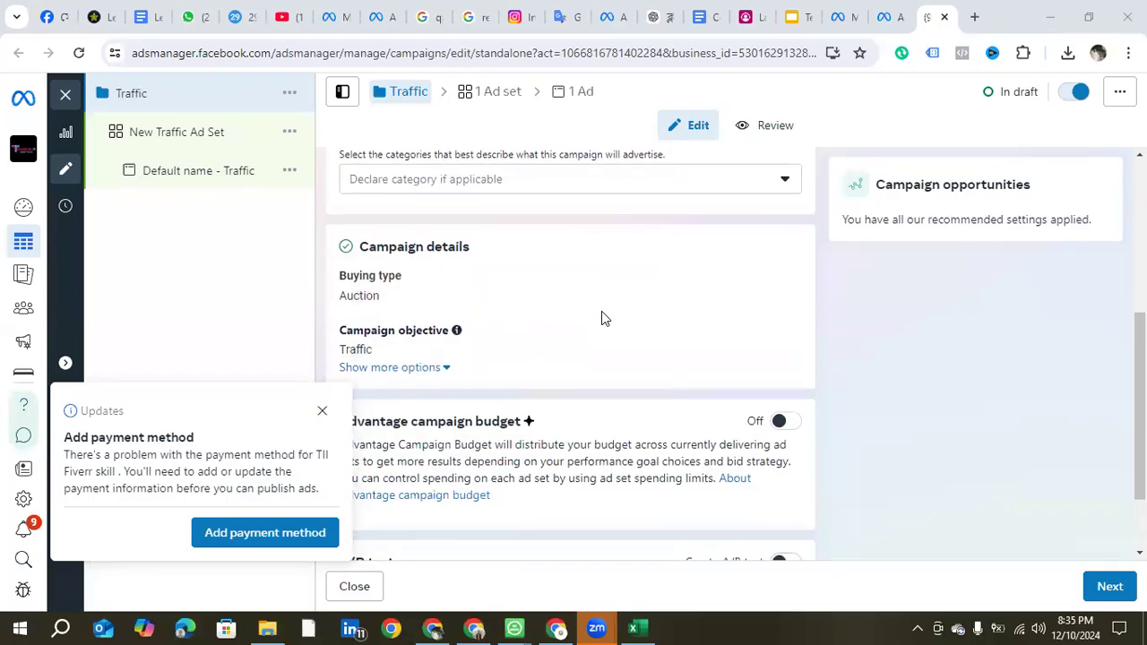
scroll(601, 320, up, 2)
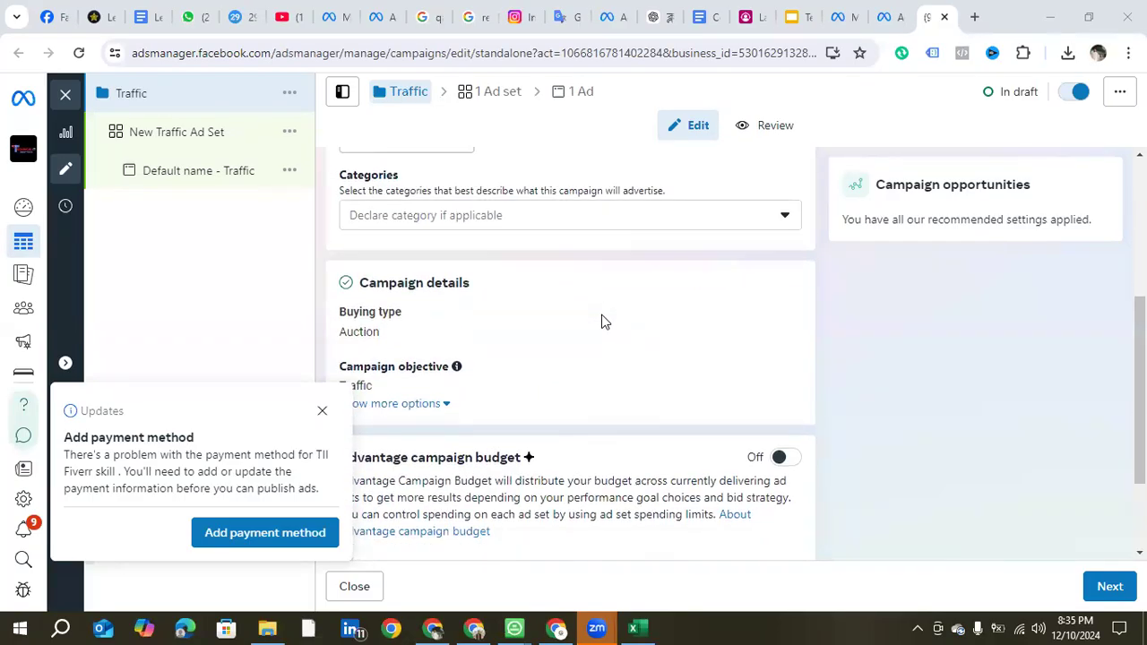
scroll(601, 320, down, 2)
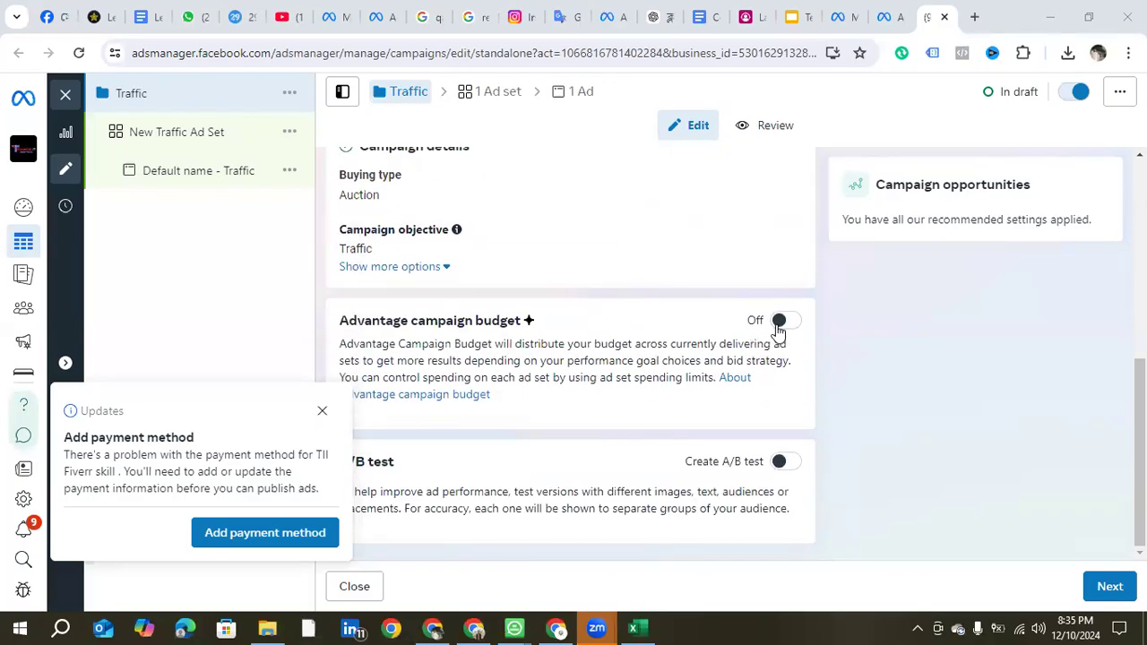
click(322, 410)
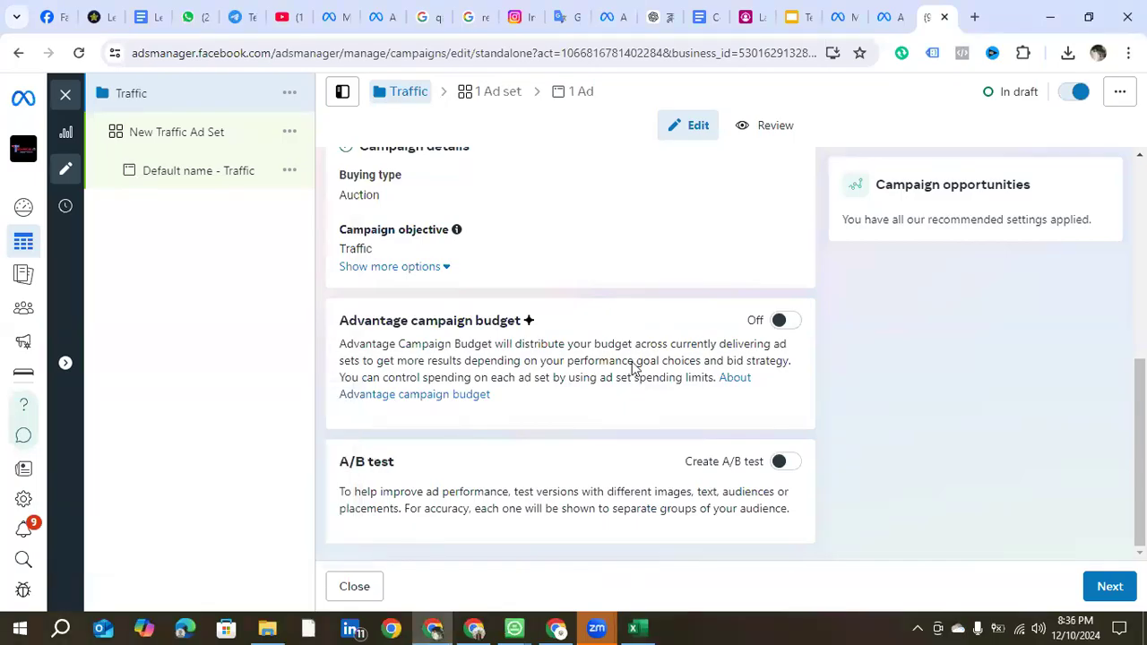
scroll(622, 367, up, 2)
scroll(632, 448, down, 2)
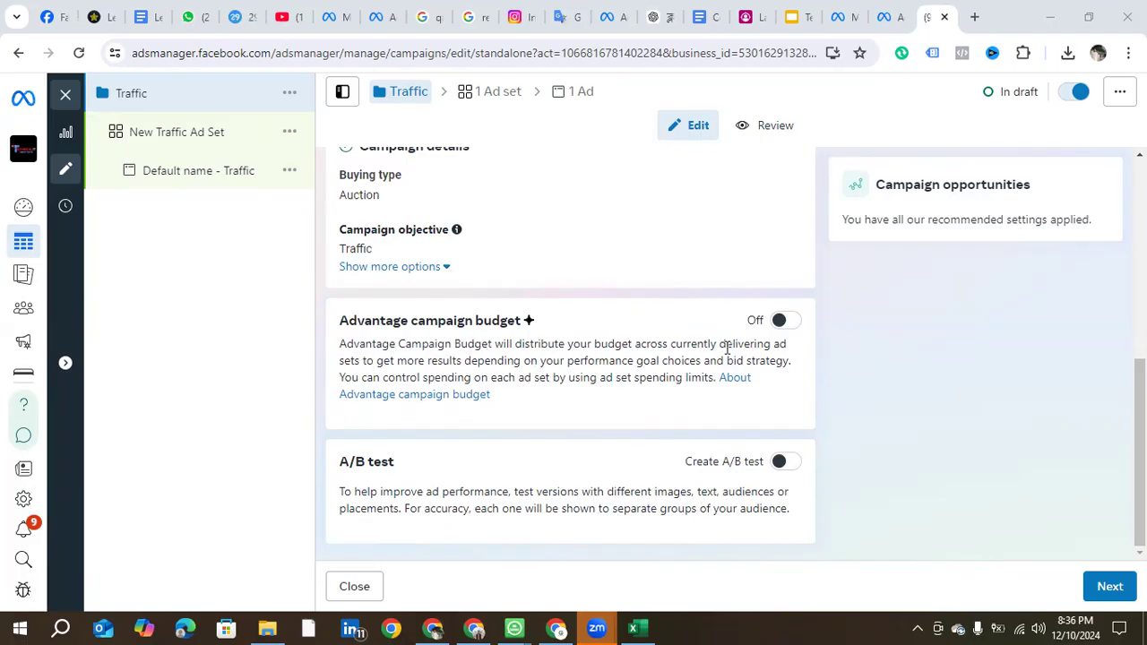
scroll(681, 349, up, 3)
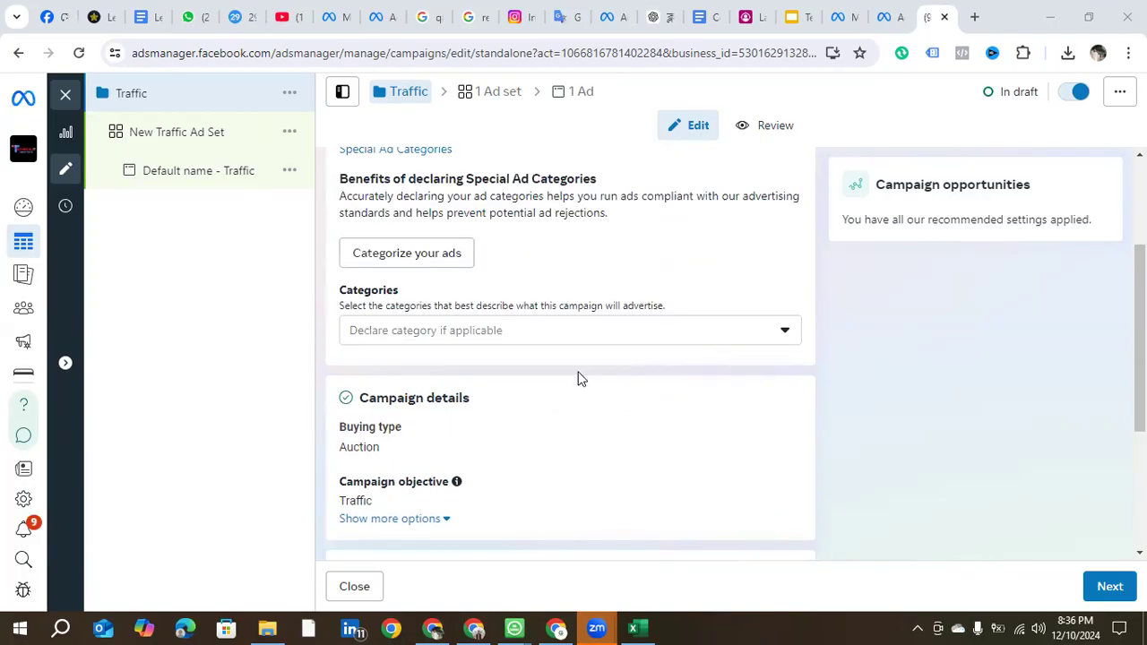
Step: Expand the Traffic campaign's additional detail options and review its name, special ad categories, objective and spending limit settings
scroll(578, 379, down, 2)
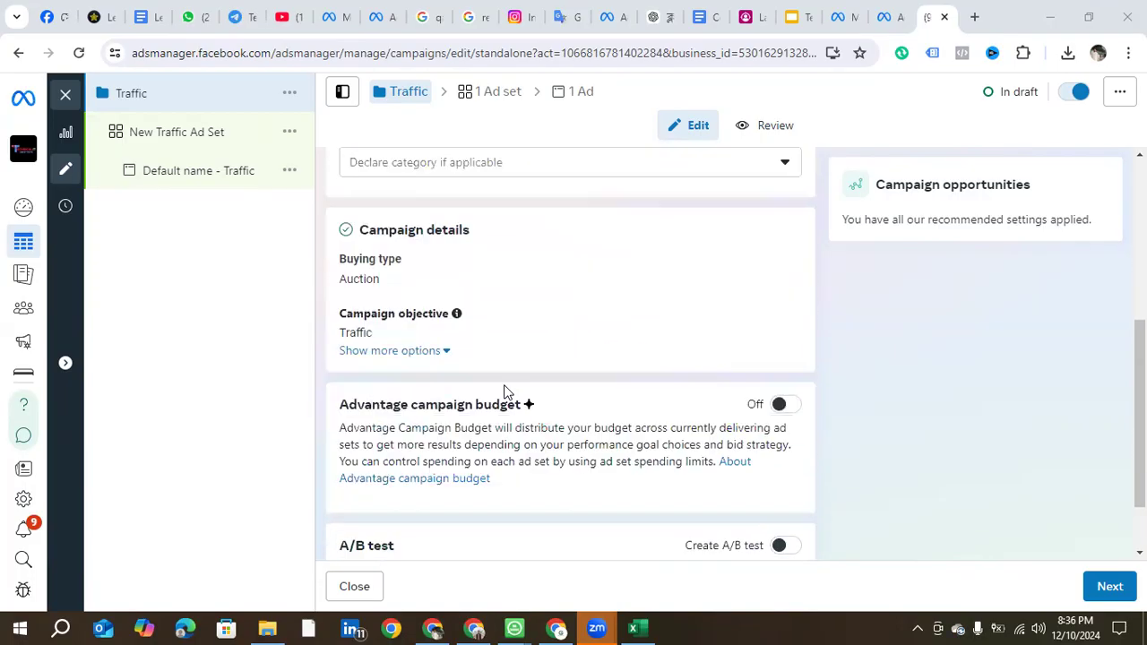
click(385, 351)
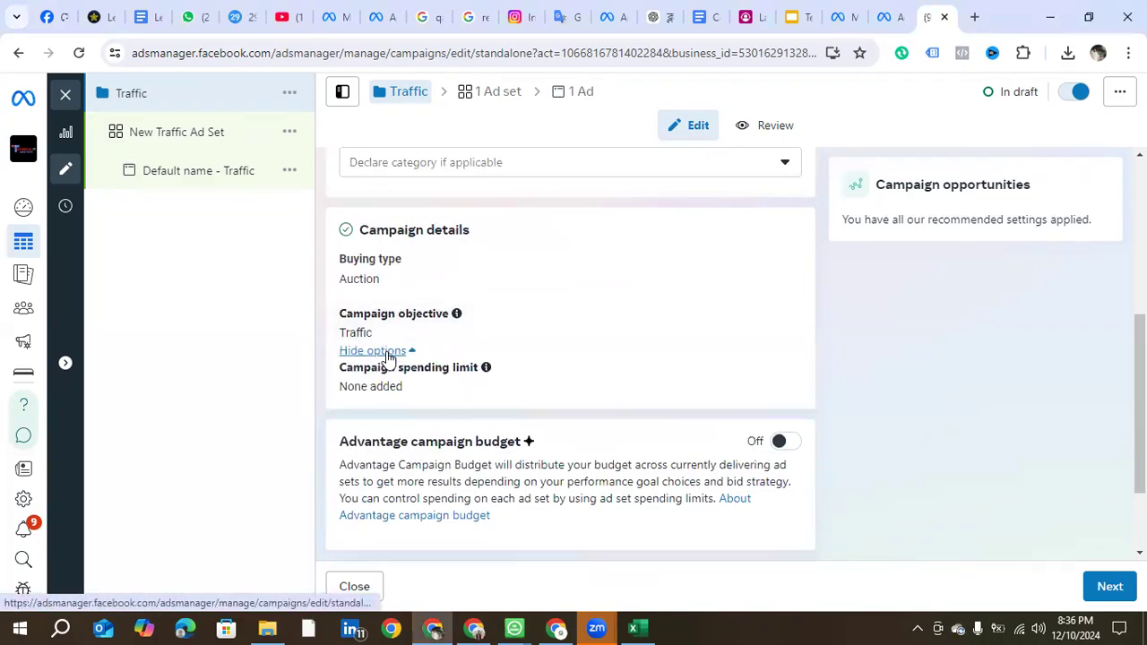
scroll(399, 384, down, 2)
scroll(399, 386, up, 2)
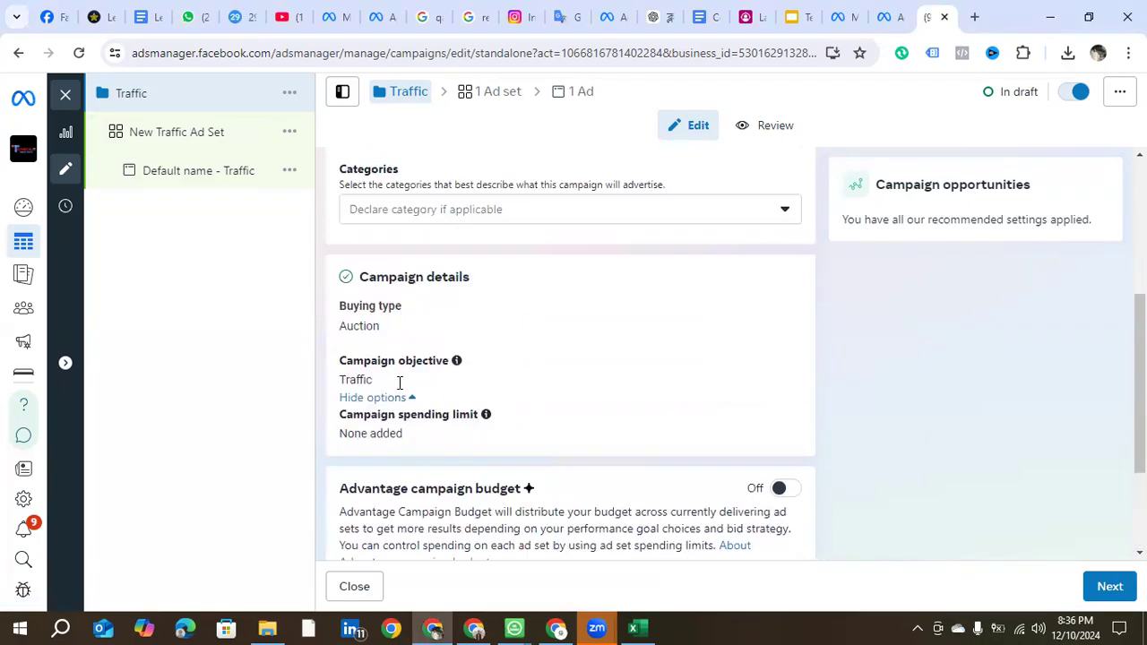
scroll(399, 386, up, 4)
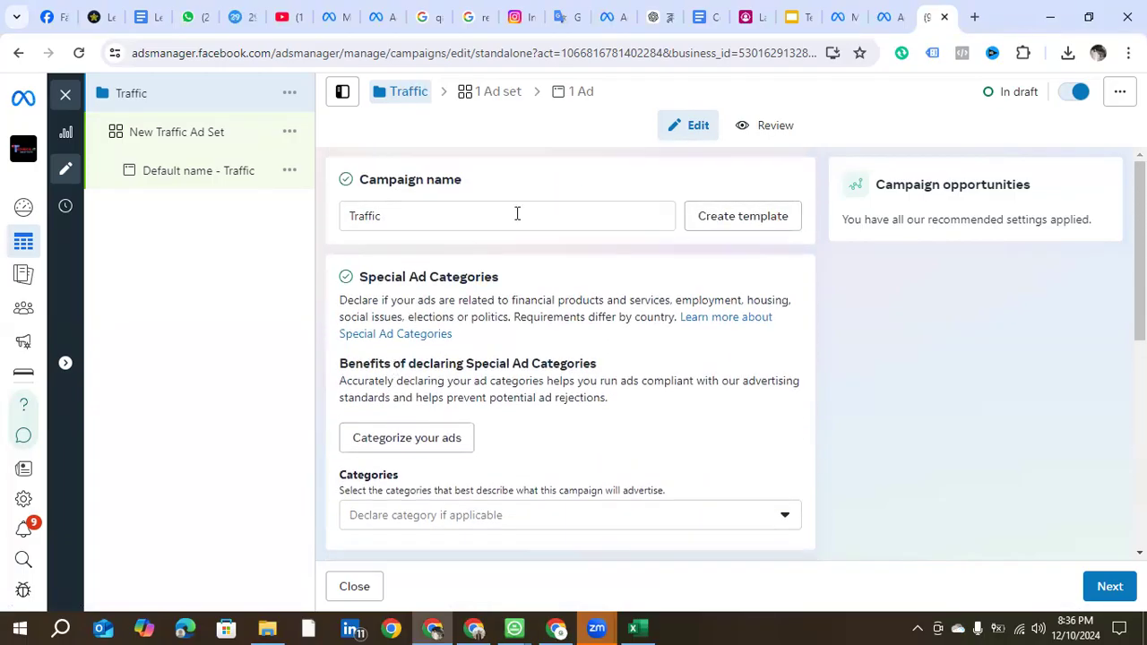
scroll(525, 305, down, 2)
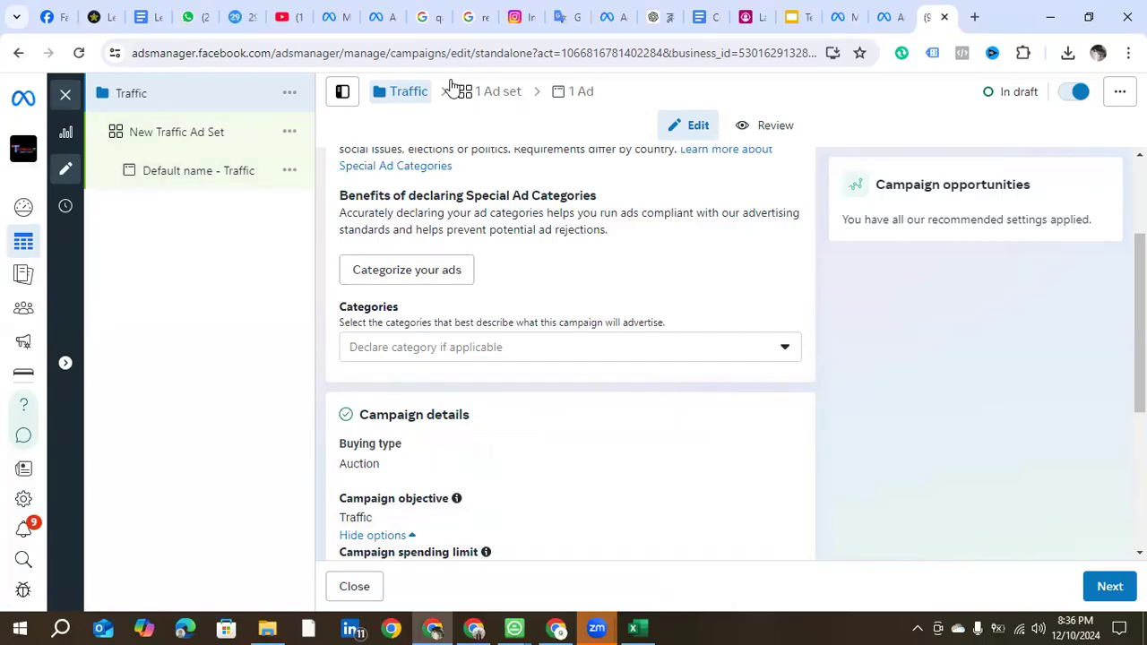
Step: Close the Traffic campaign's draft without publishing it and reload the campaigns list with no campaign selected
click(448, 88)
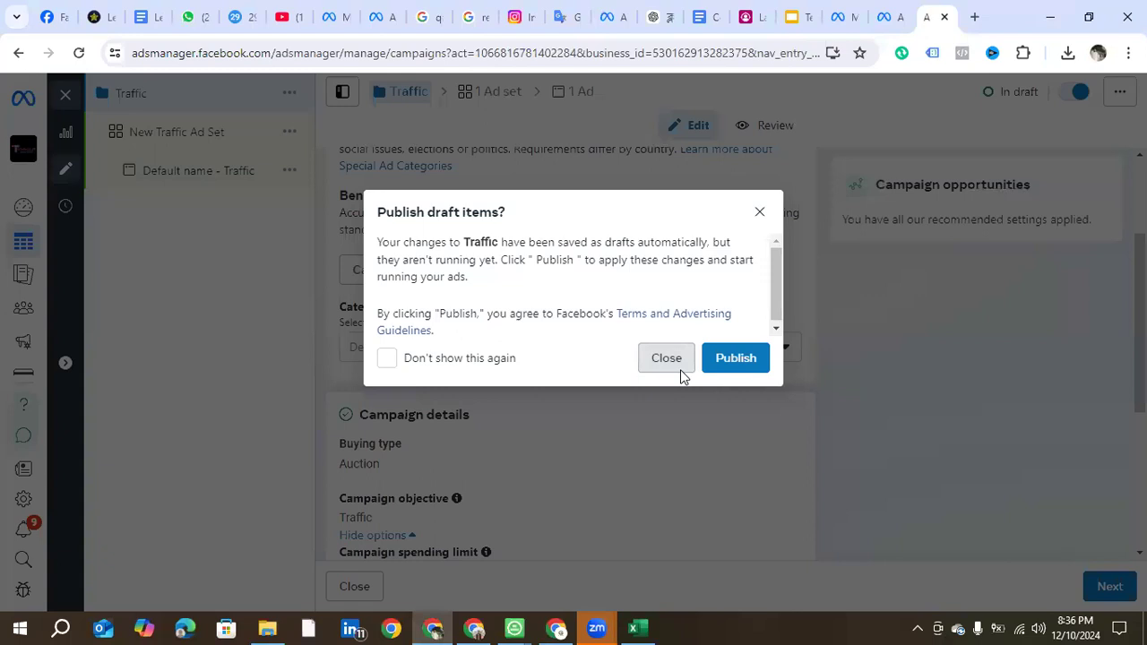
click(678, 366)
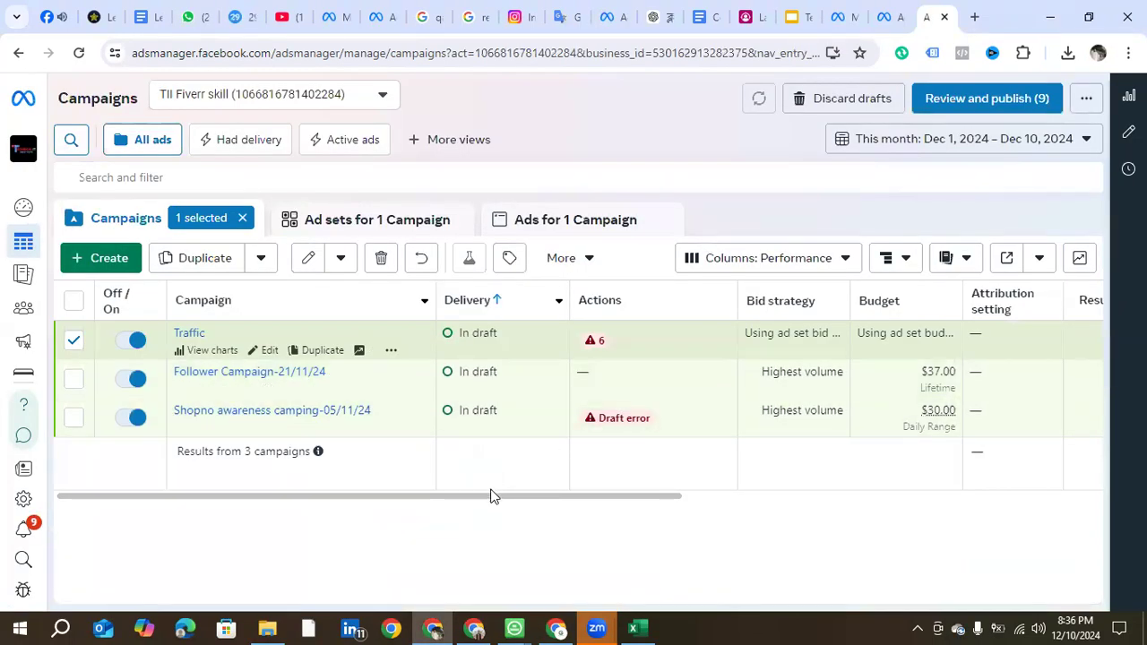
click(243, 217)
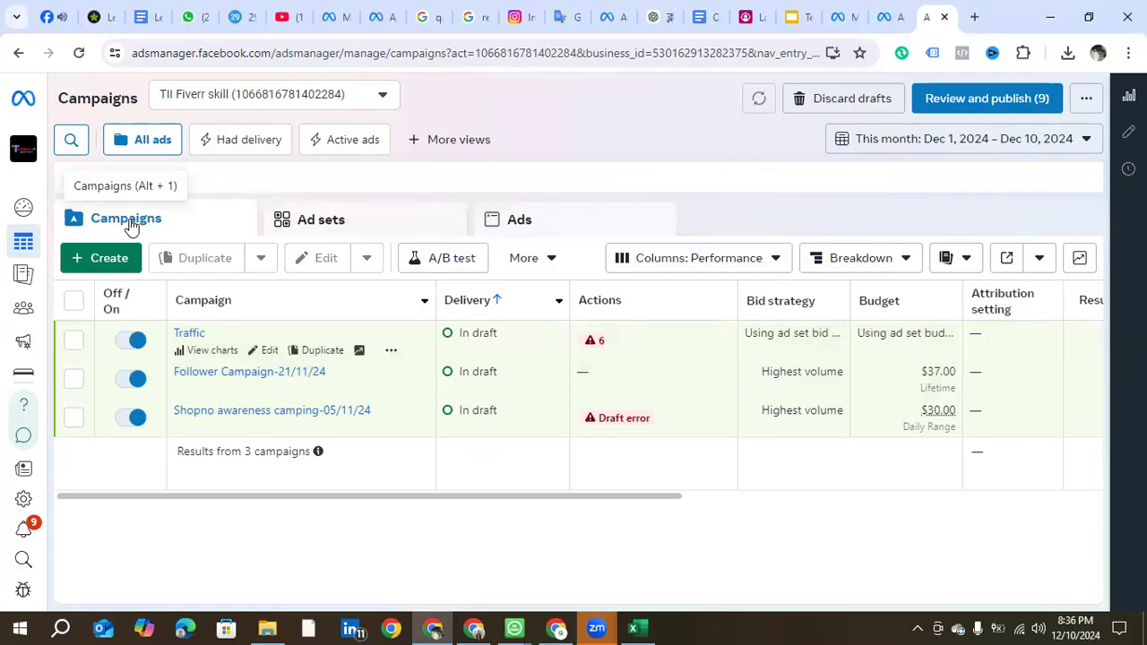
double_click(130, 225)
click(79, 53)
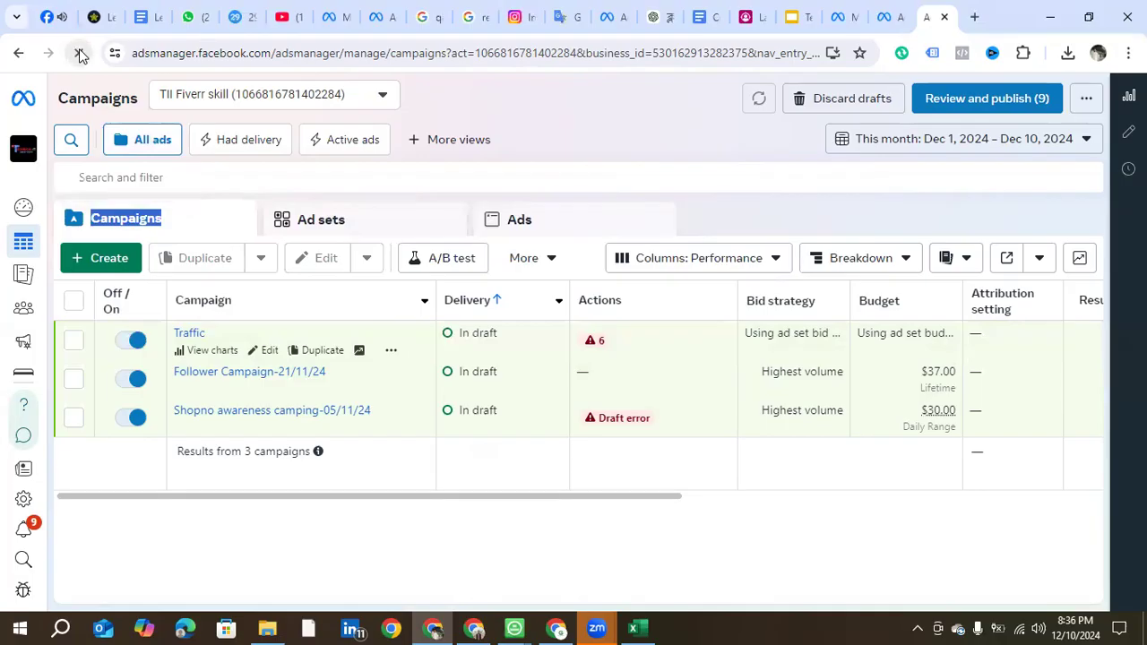
click(79, 53)
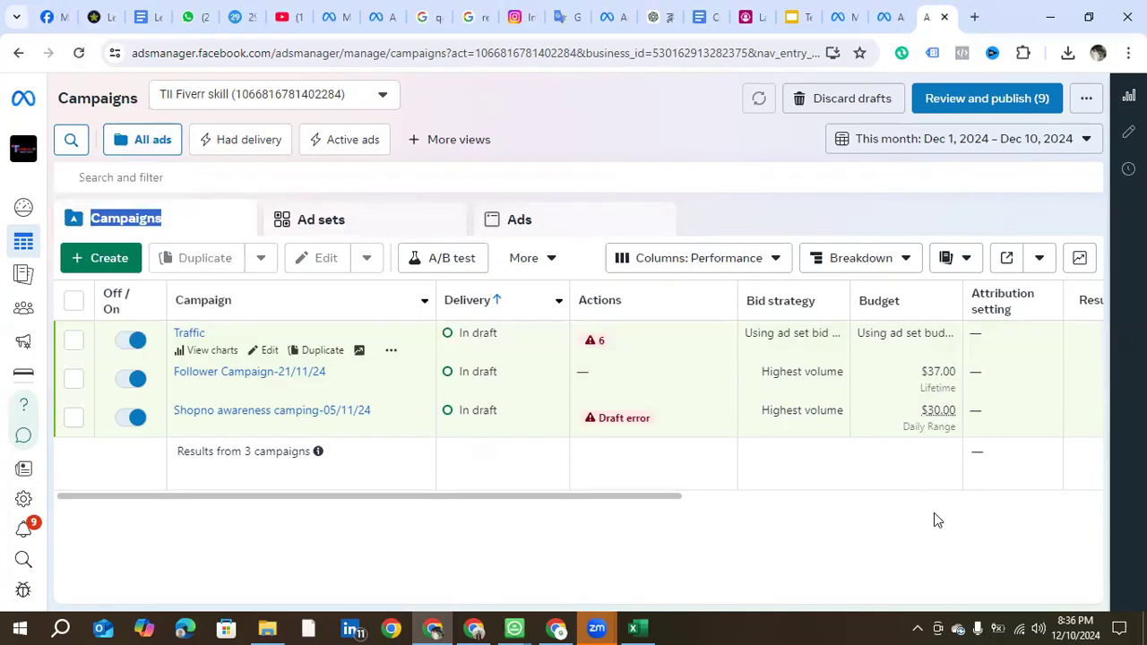
click(79, 53)
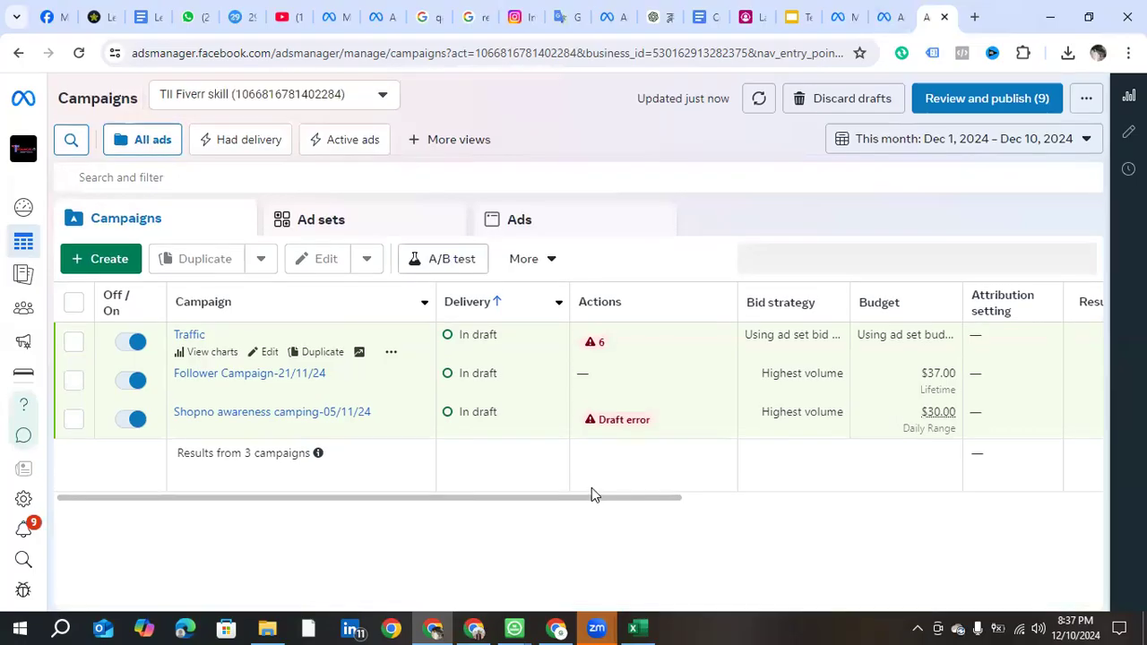
Step: Look through the campaign table's columns and open the Traffic campaign's New Traffic Ad Set for editing
drag(592, 498, 1022, 495)
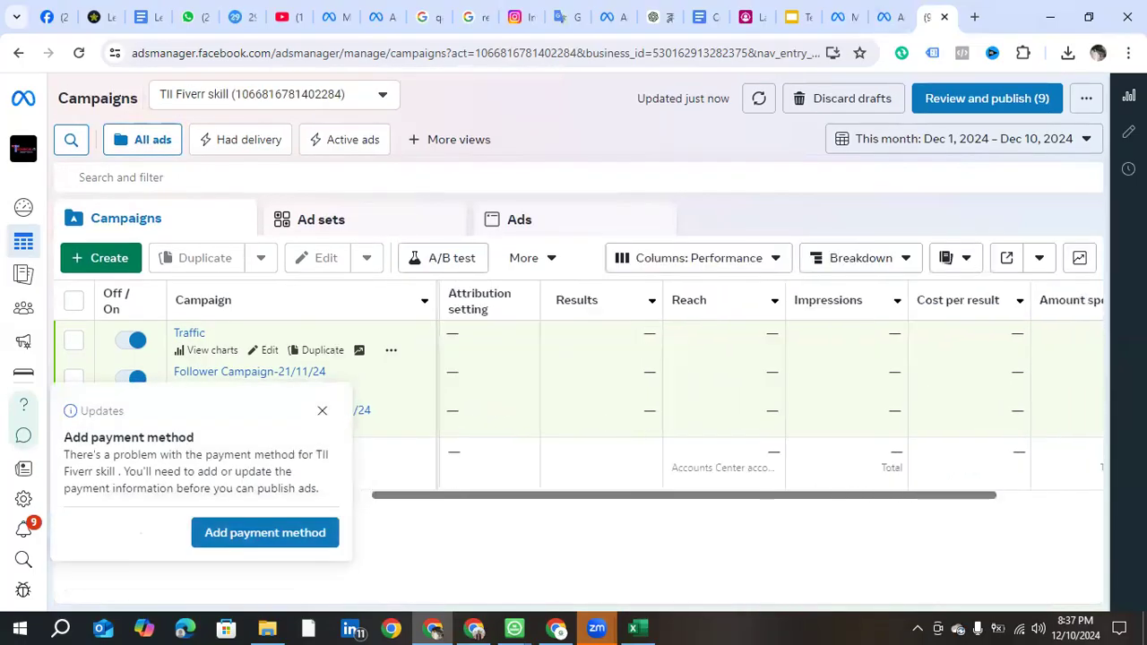
scroll(1066, 504, right, 1)
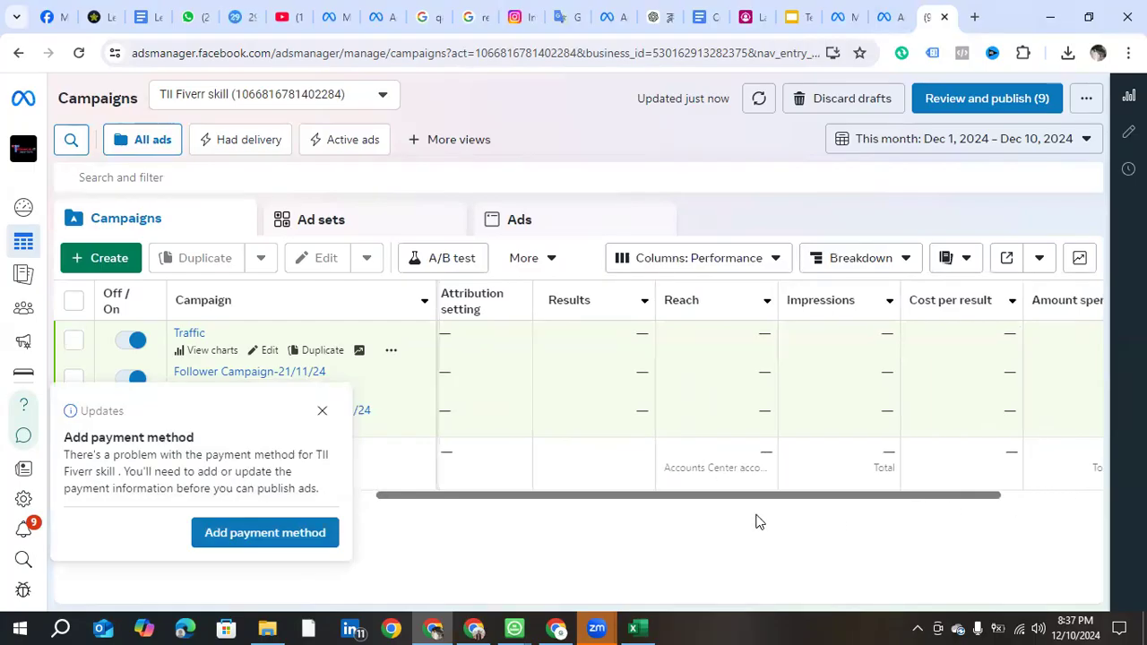
drag(760, 521, 699, 522)
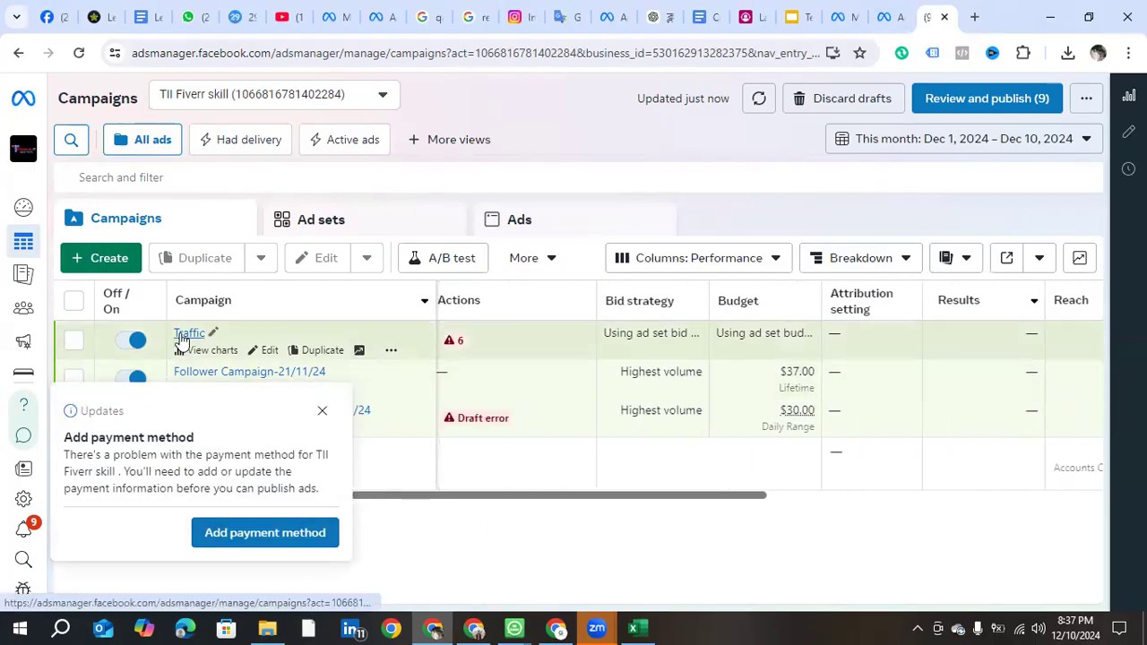
click(184, 333)
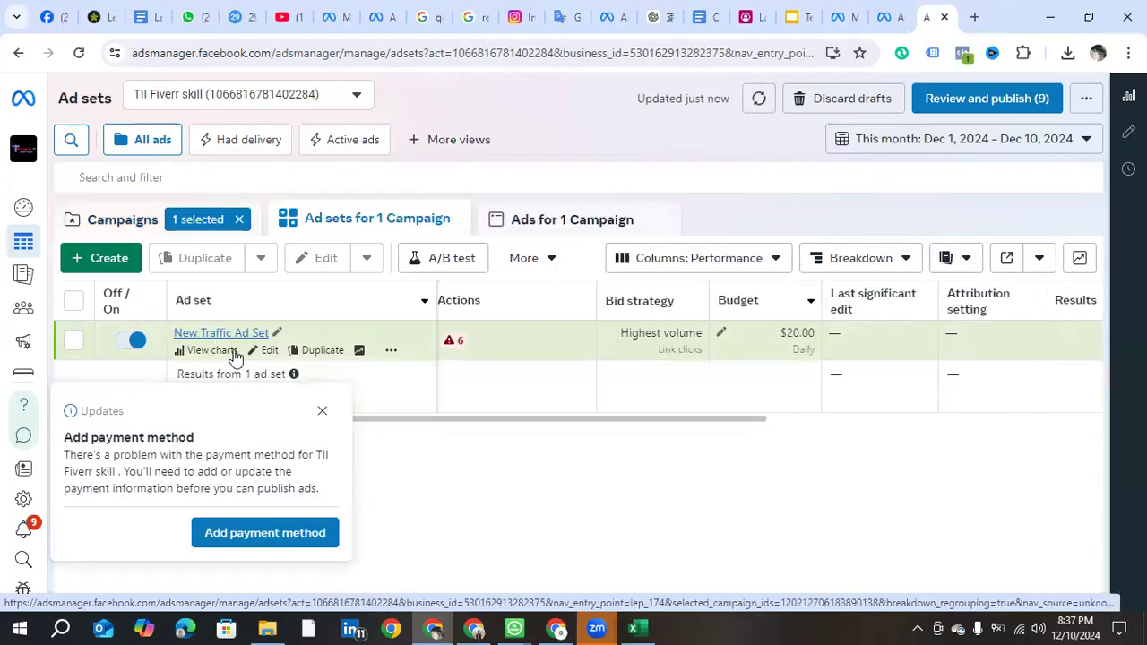
click(267, 350)
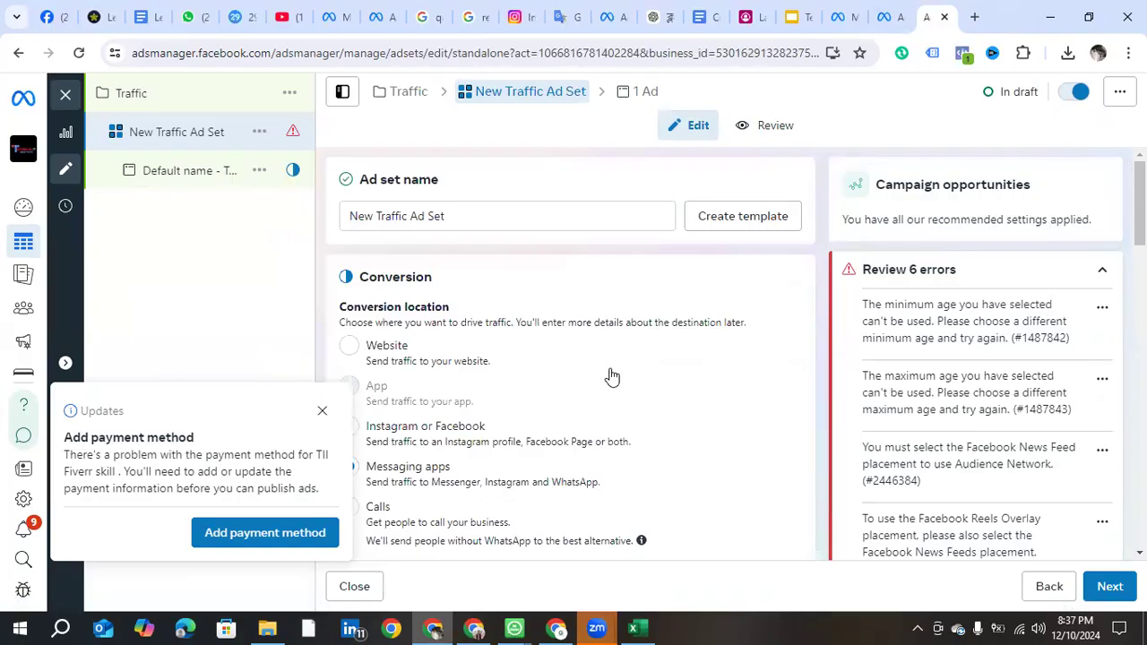
Step: Dismiss the payment method notice and review the ad set's settings from conversion through schedule to the custom audiences
scroll(323, 413, down, 3)
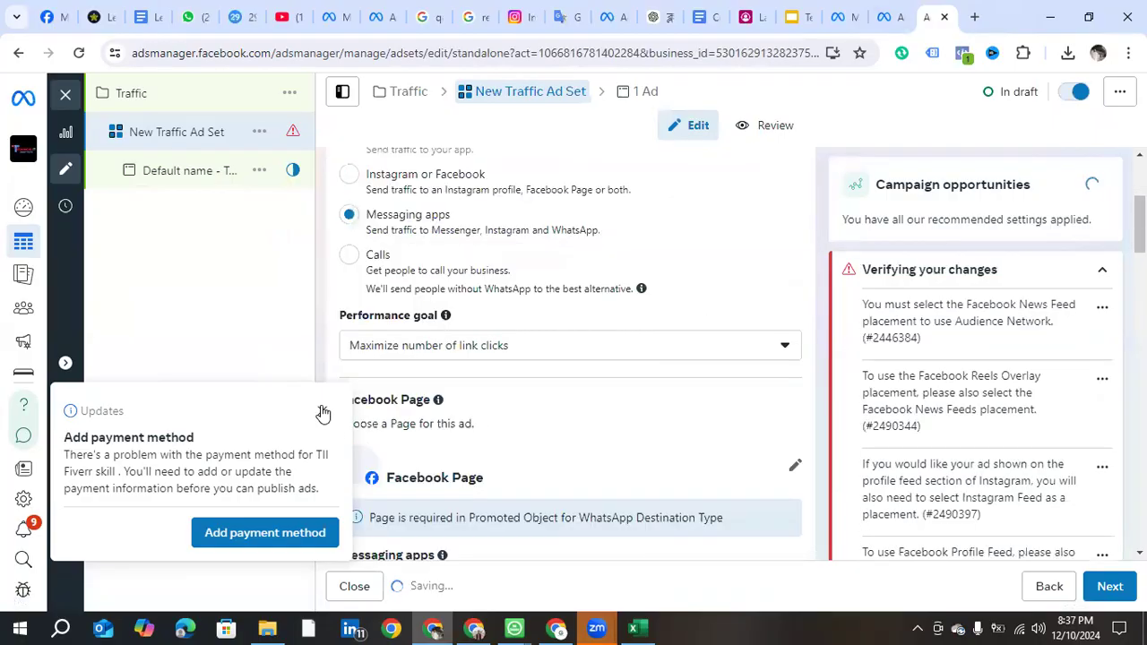
click(323, 413)
scroll(573, 363, down, 2)
scroll(579, 375, down, 8)
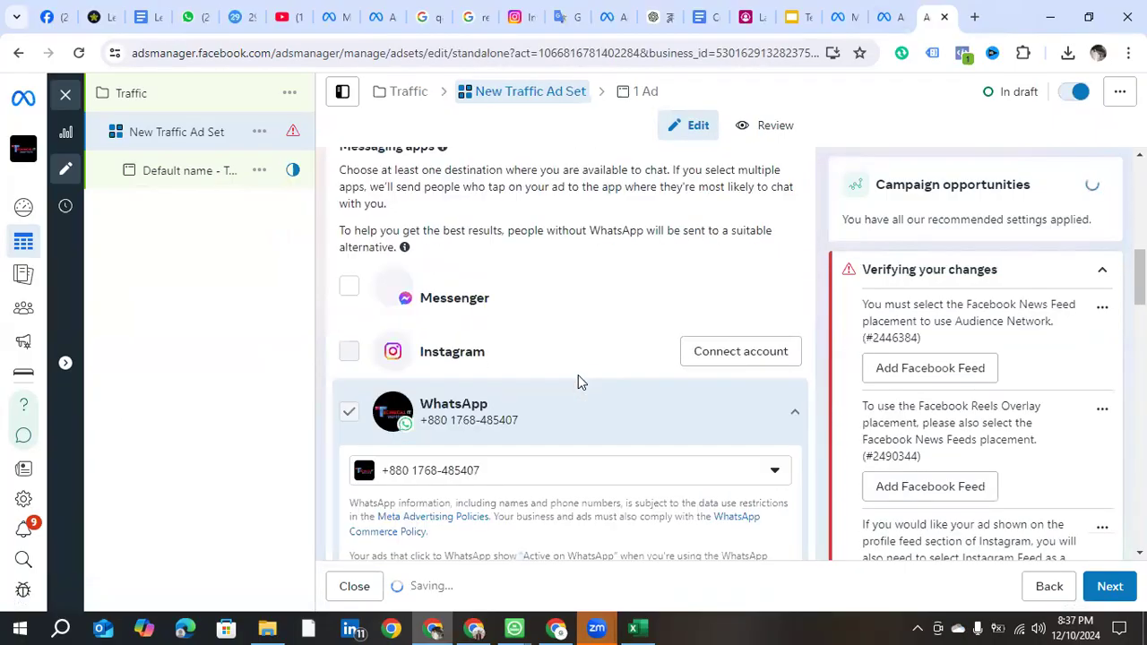
scroll(578, 380, down, 8)
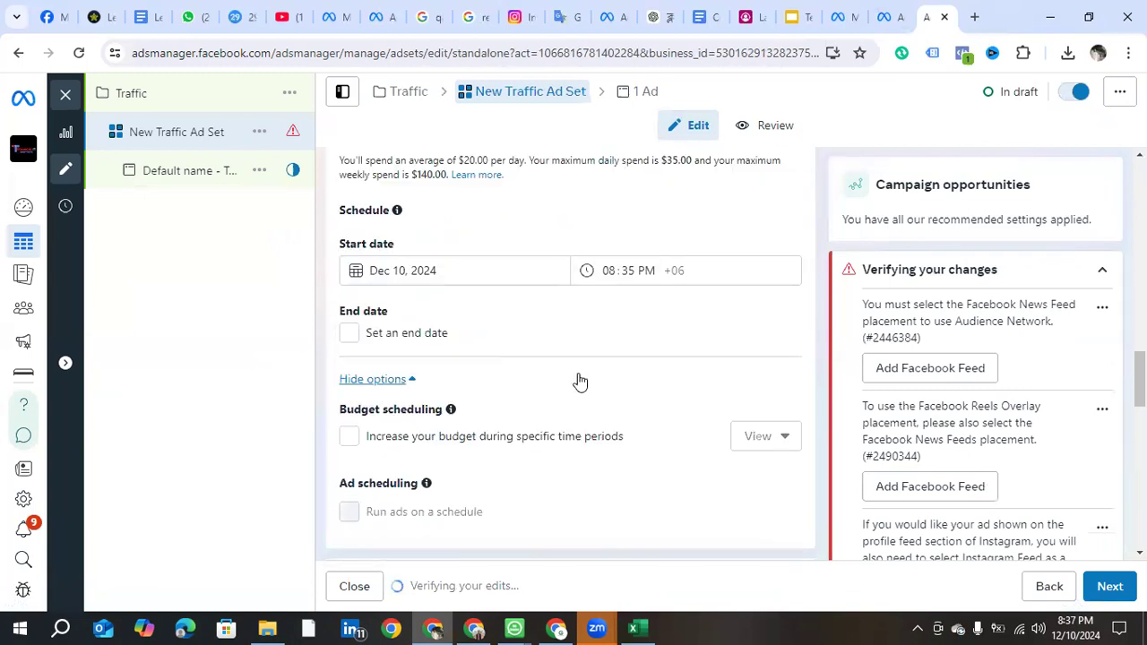
scroll(578, 380, down, 3)
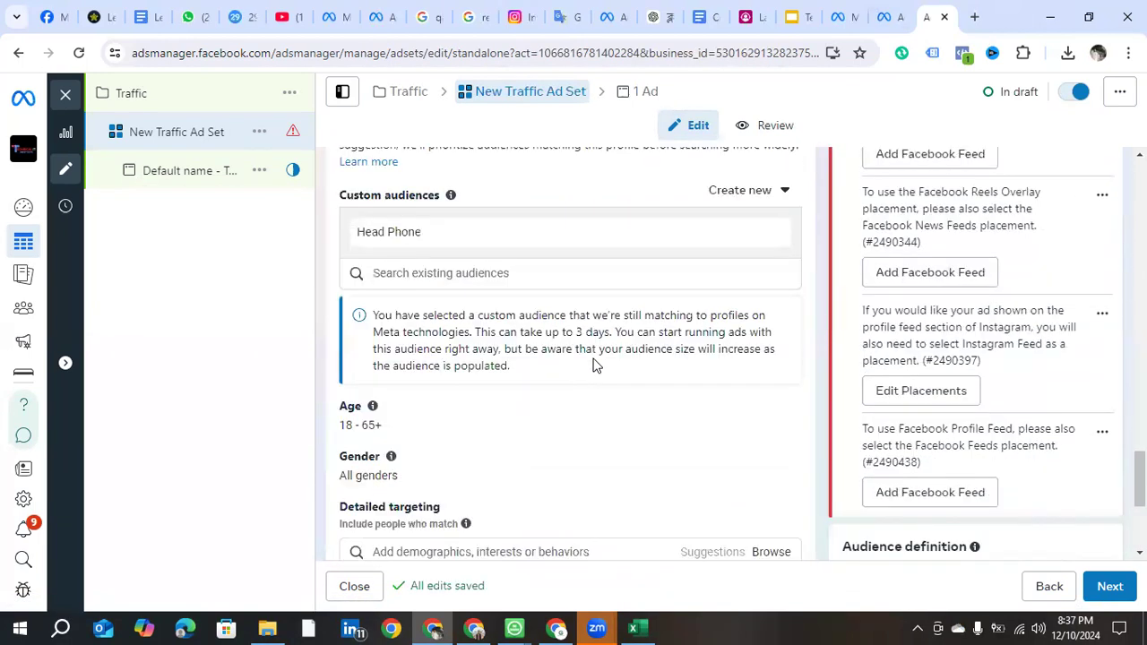
scroll(645, 318, up, 2)
scroll(651, 332, down, 4)
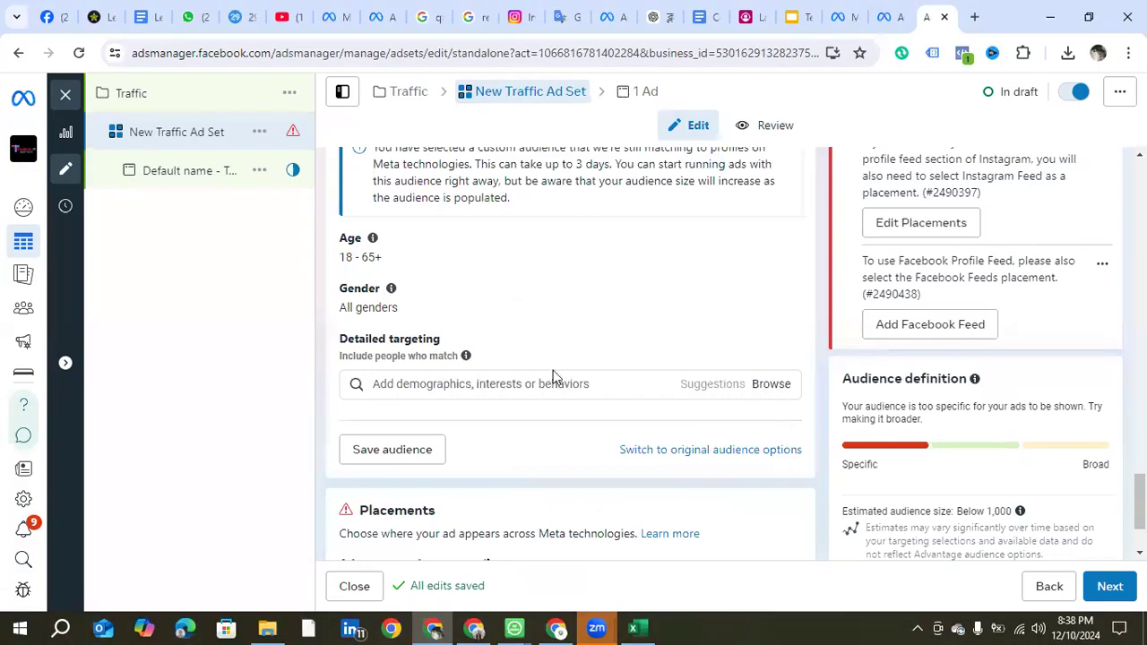
Step: Browse the detailed targeting categories and the audience types offered for creating a new audience, without choosing any
click(429, 387)
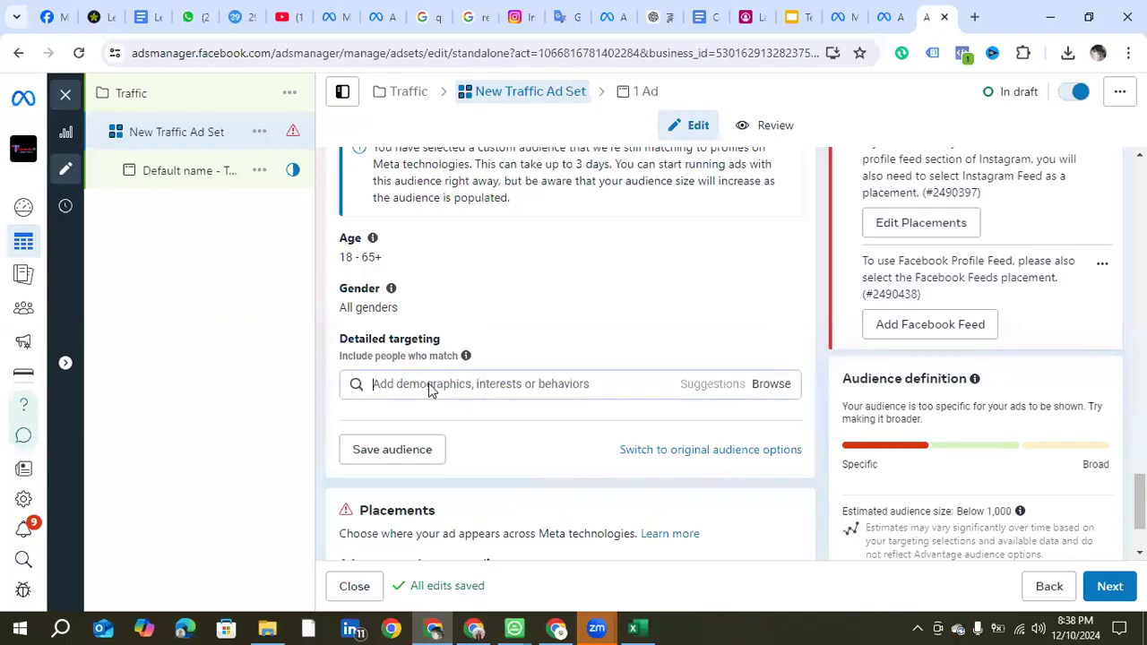
click(760, 384)
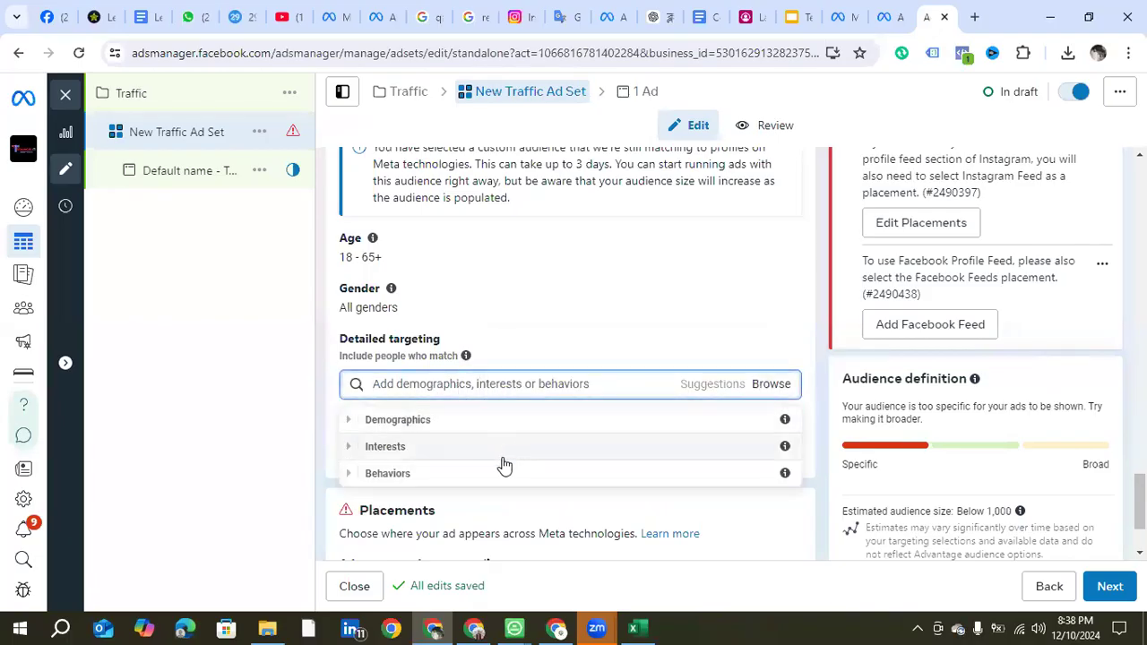
click(540, 311)
scroll(559, 351, up, 3)
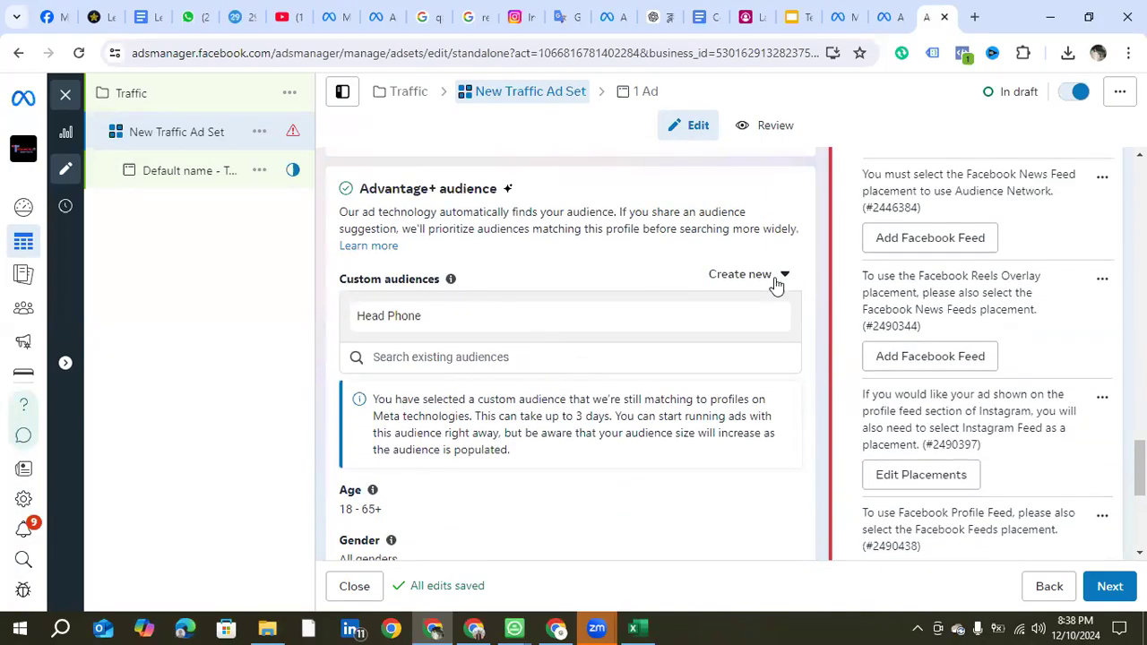
click(747, 283)
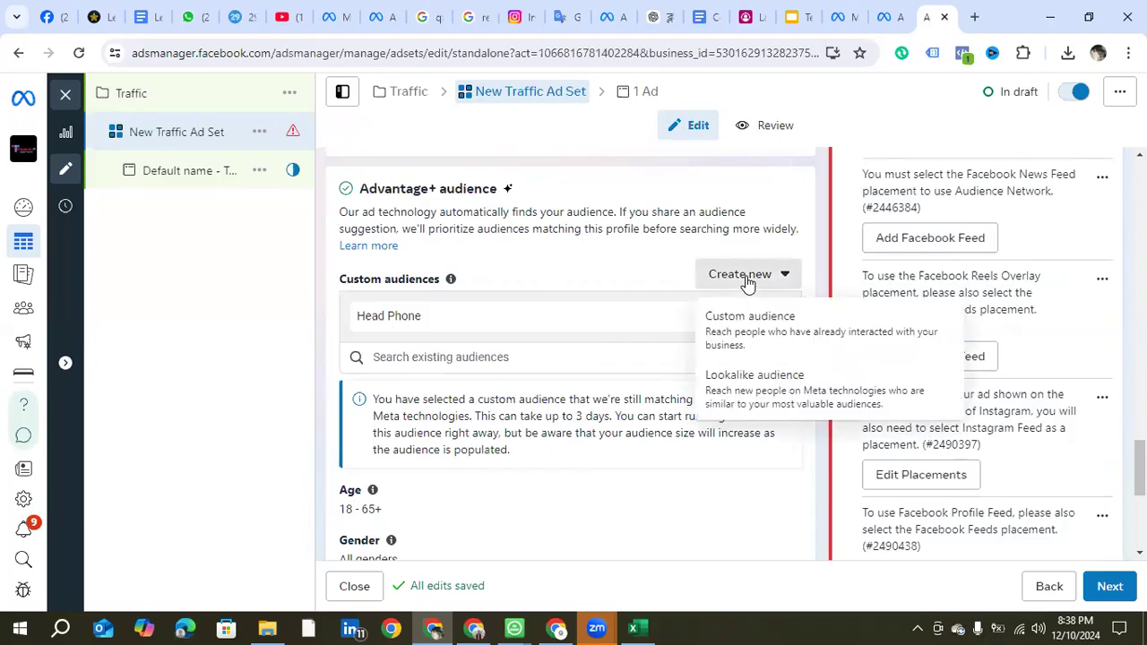
click(559, 334)
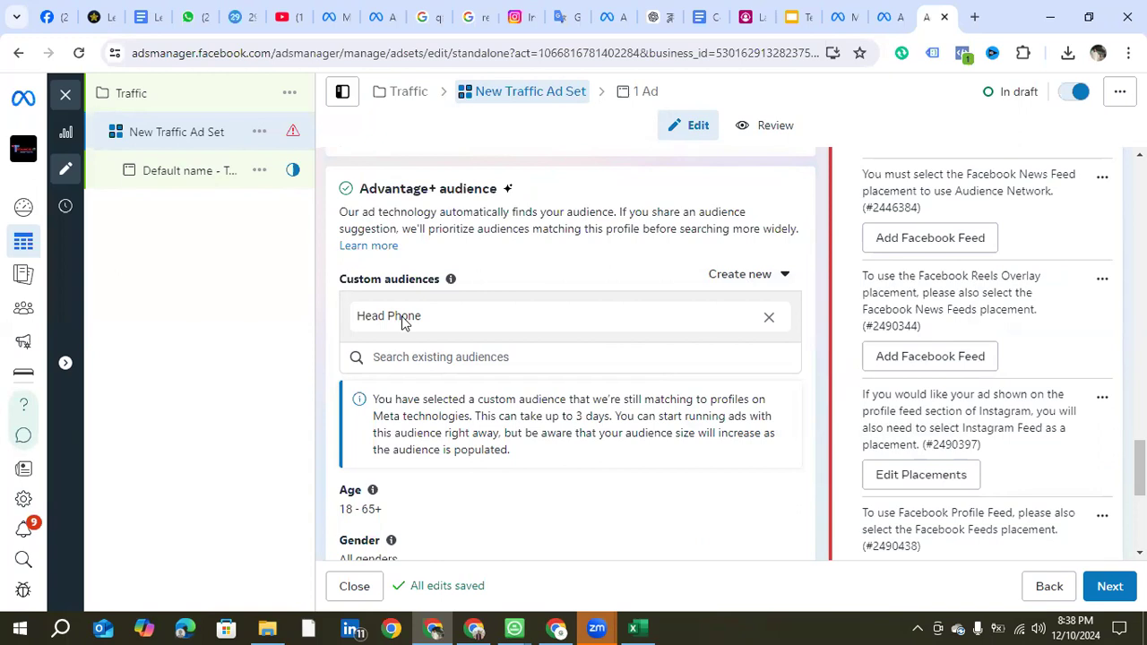
Step: Remove Head Phone from the ad set's custom audiences and add it again from the existing audiences
scroll(402, 320, down, 1)
scroll(402, 321, down, 1)
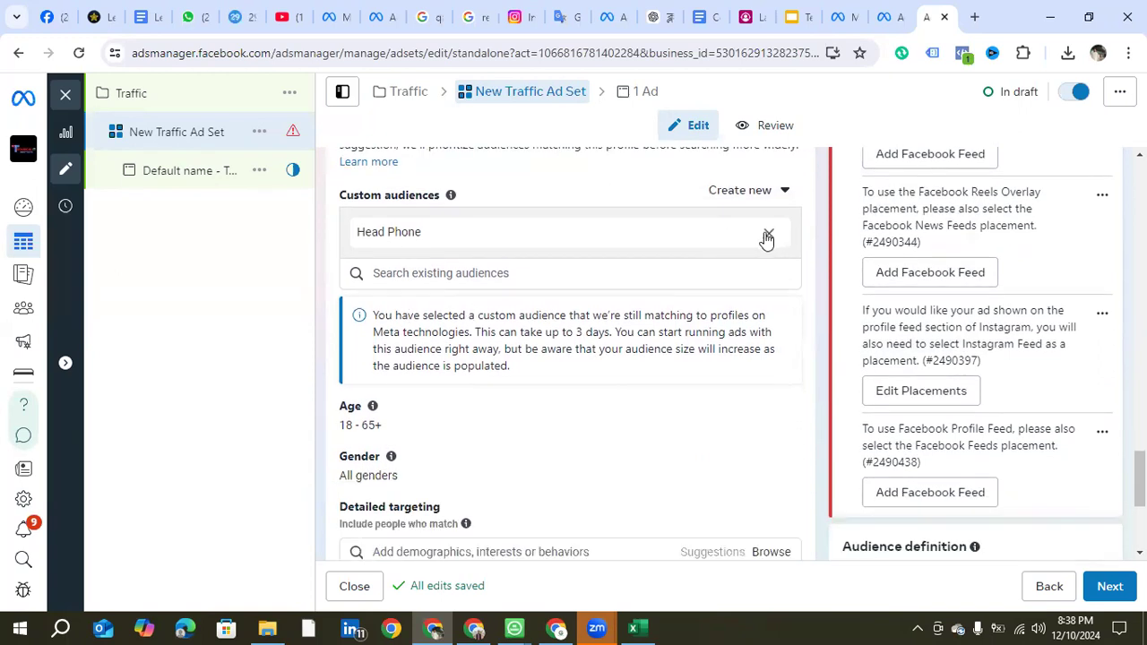
click(767, 235)
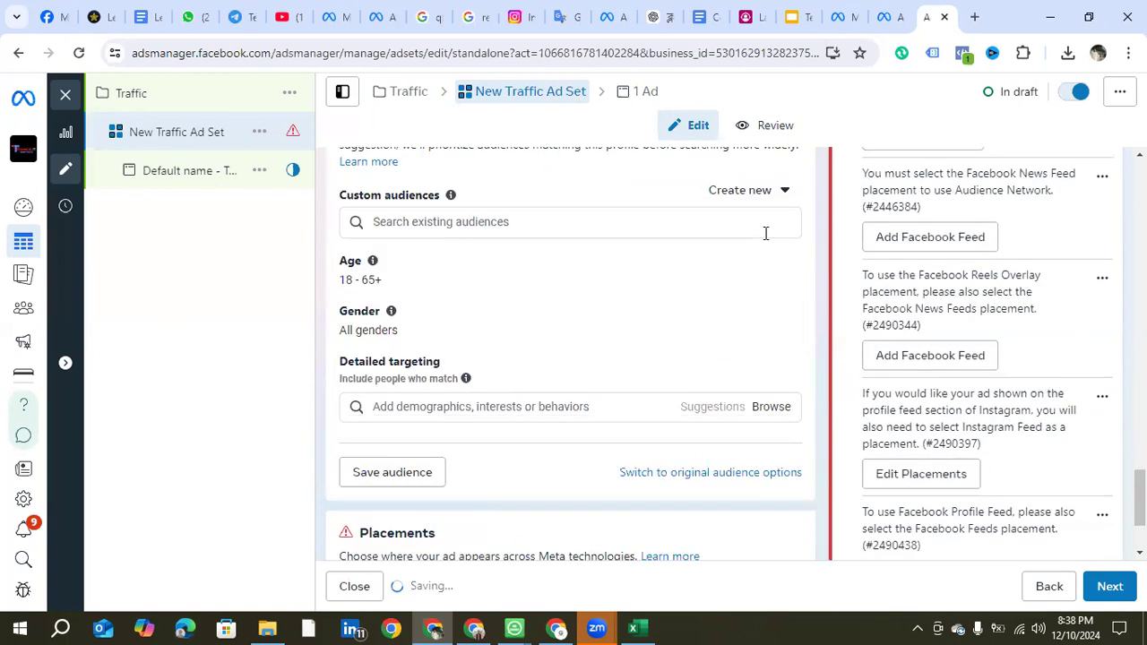
click(458, 224)
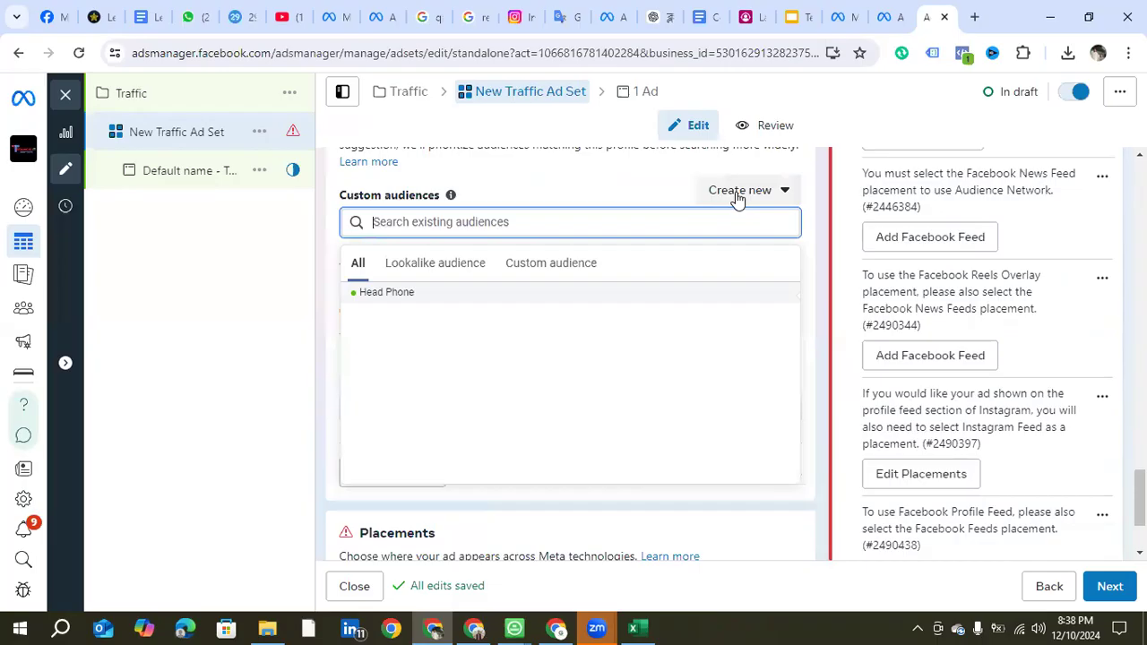
click(320, 270)
click(407, 225)
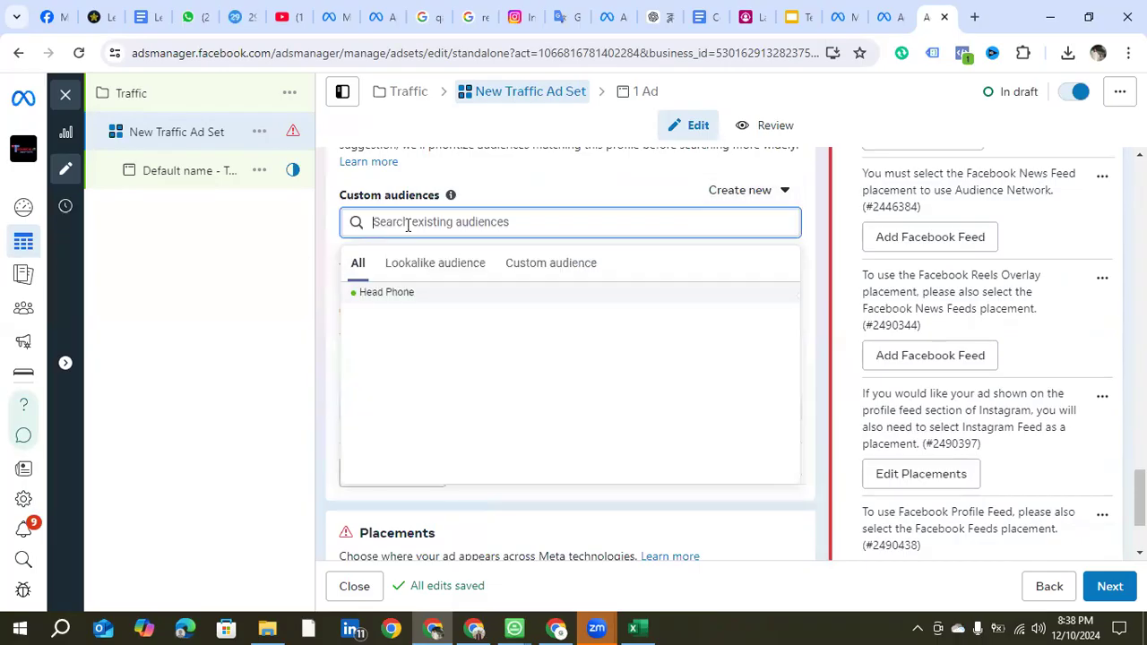
mouse_move(386, 296)
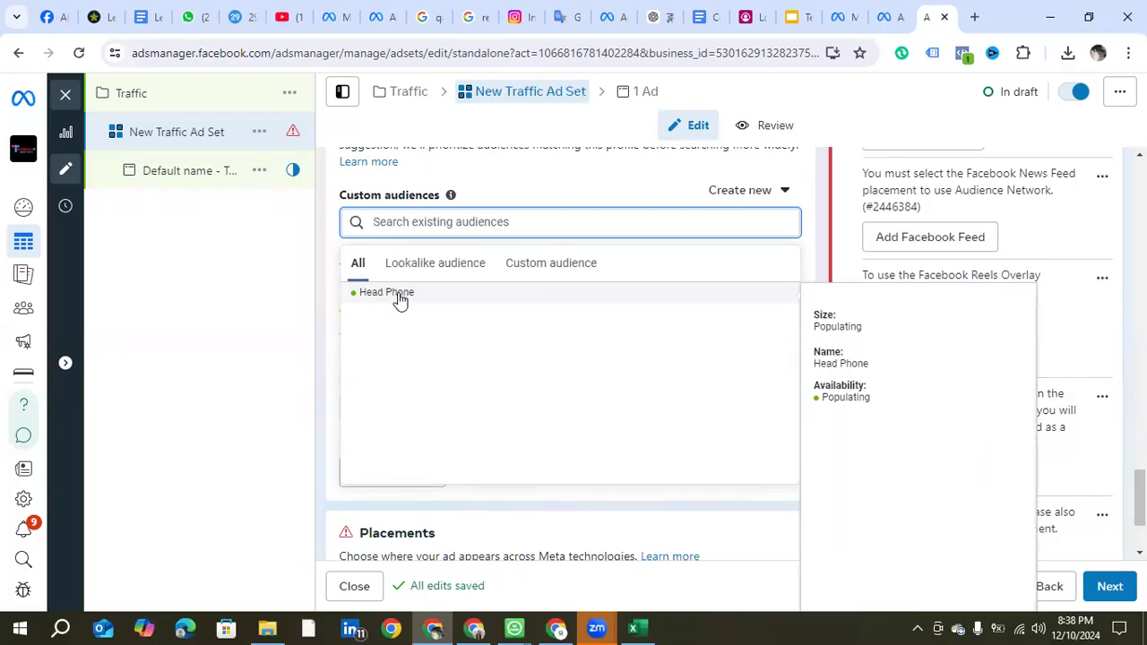
click(401, 296)
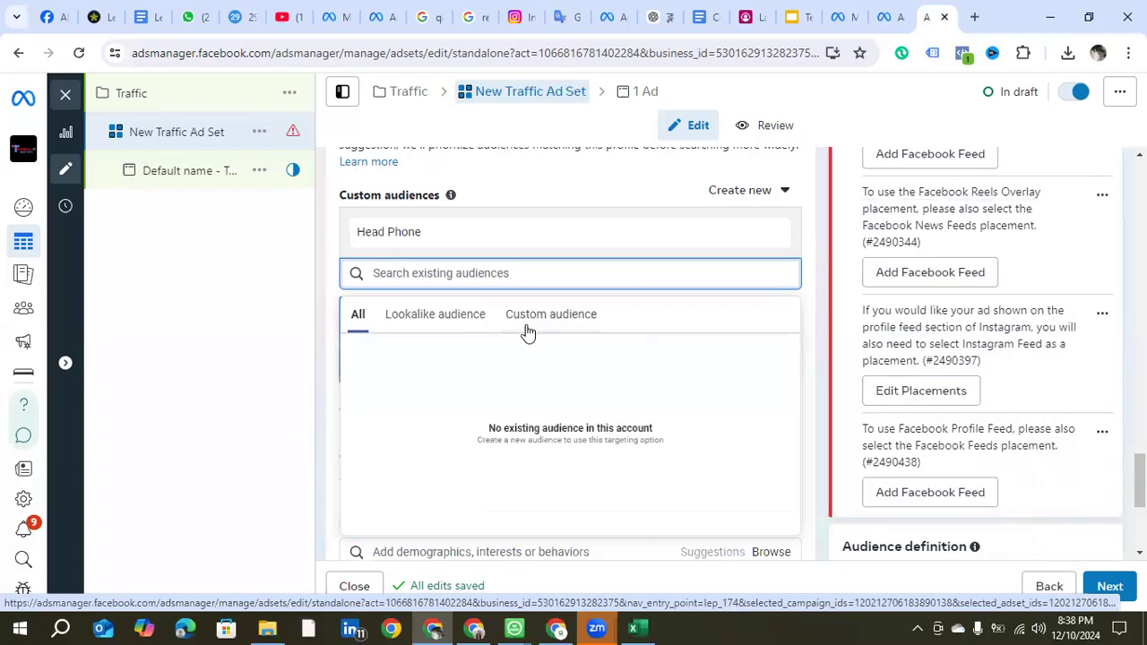
Step: Review the ad set's placements, audience definition and estimated daily results
scroll(847, 345, down, 3)
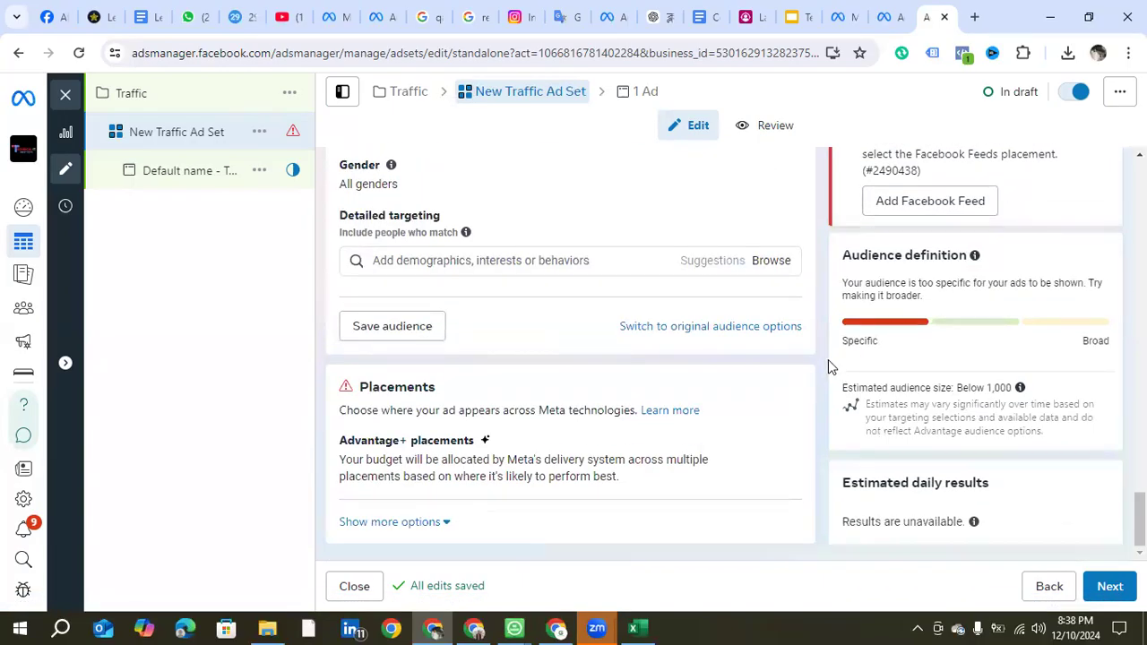
scroll(824, 357, up, 2)
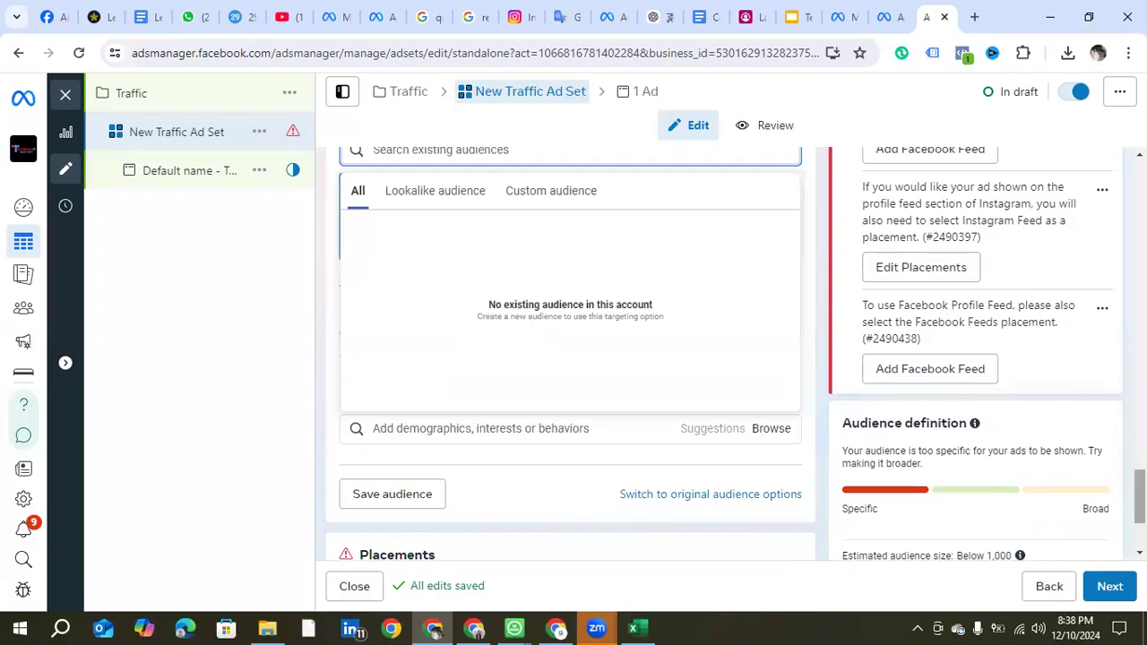
mouse_move(1139, 496)
mouse_down()
mouse_move(1140, 418)
mouse_move(1139, 519)
mouse_up()
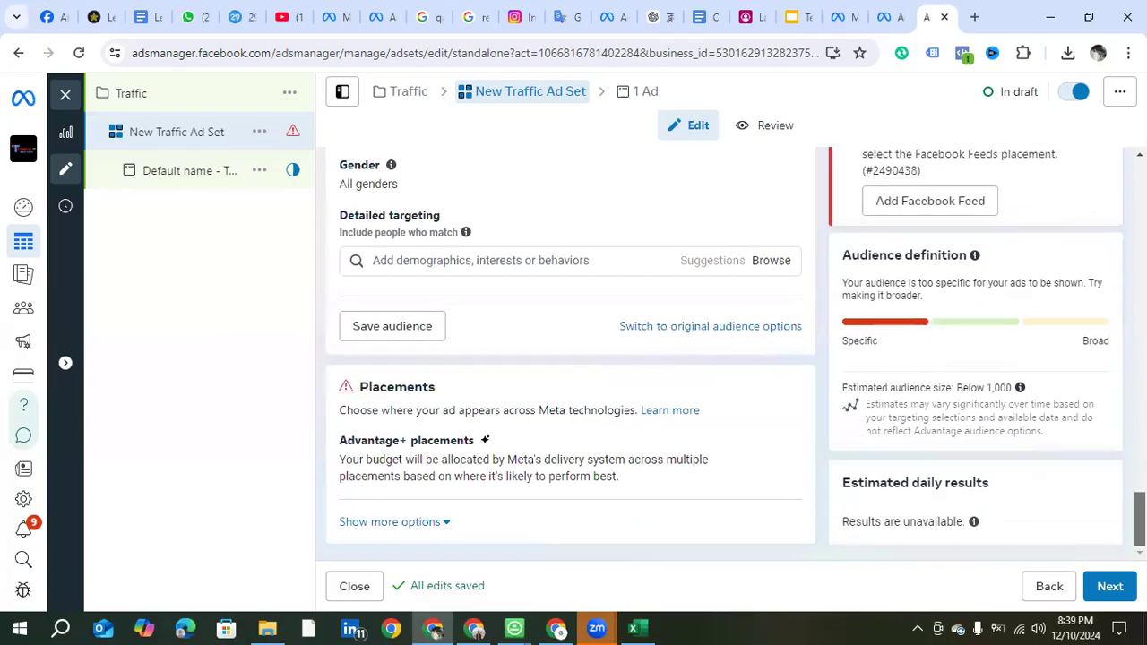
Step: Expand the placement options and review the ad set's budget, schedule, audience controls, locations and Advantage+ audience settings
click(420, 529)
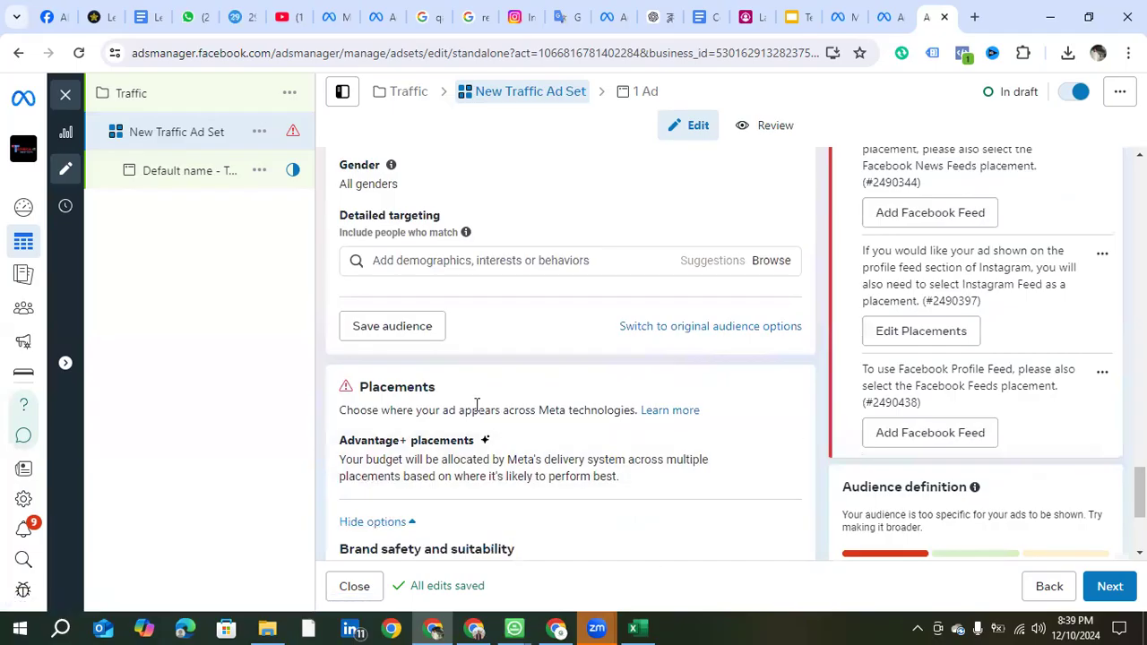
scroll(510, 465, up, 6)
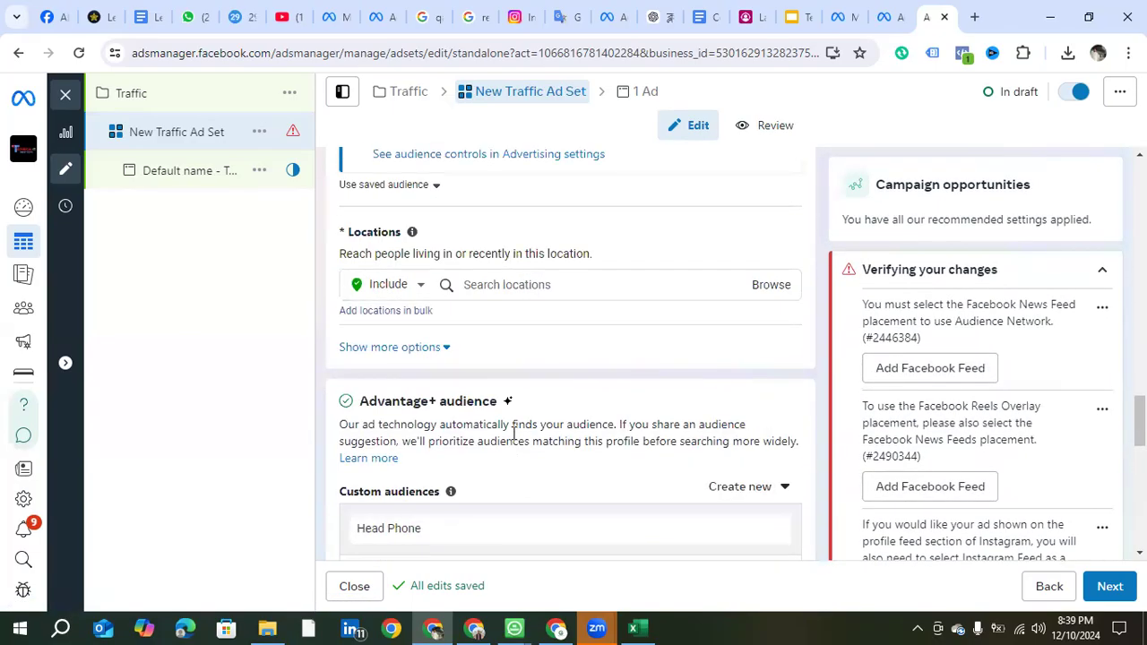
scroll(514, 432, up, 5)
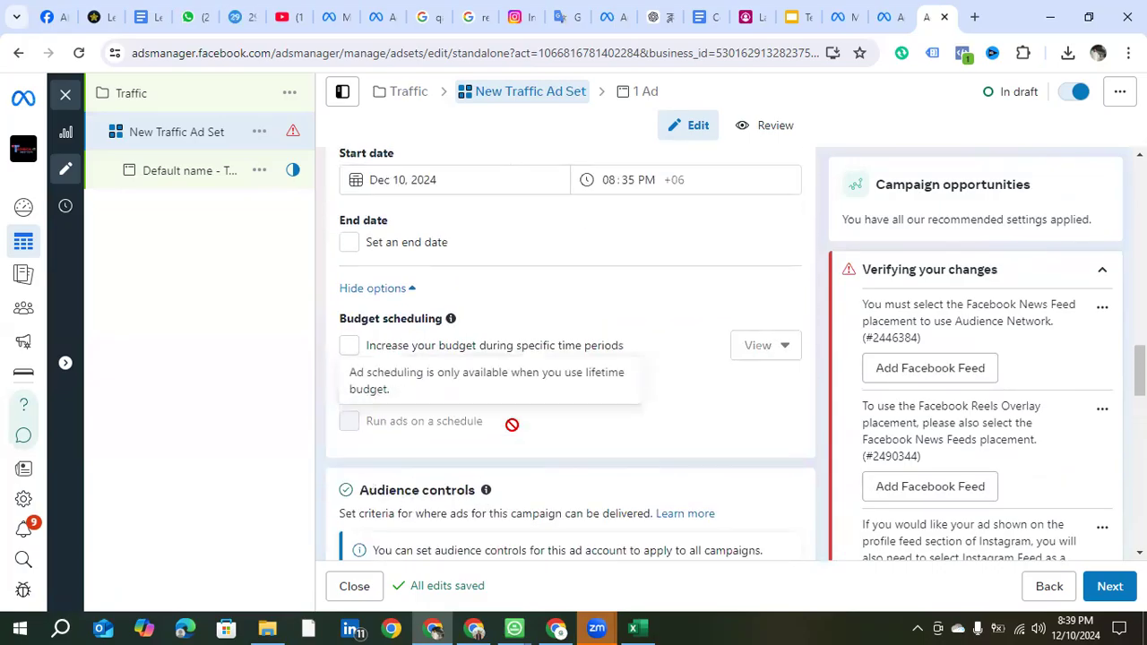
scroll(511, 325, down, 2)
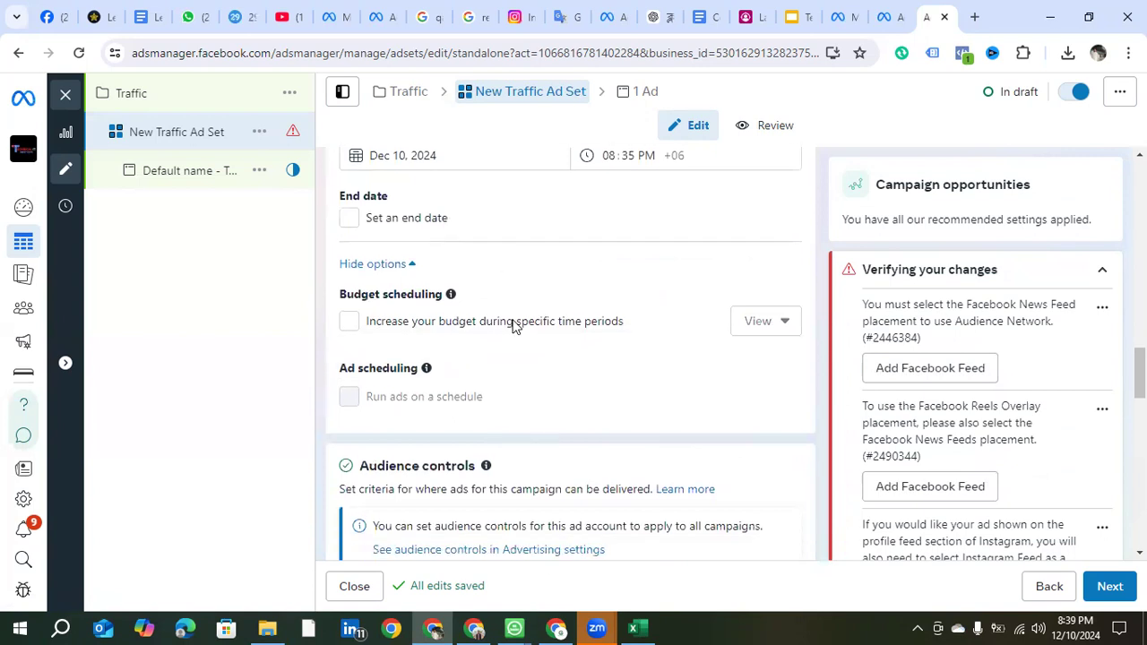
scroll(489, 397, down, 2)
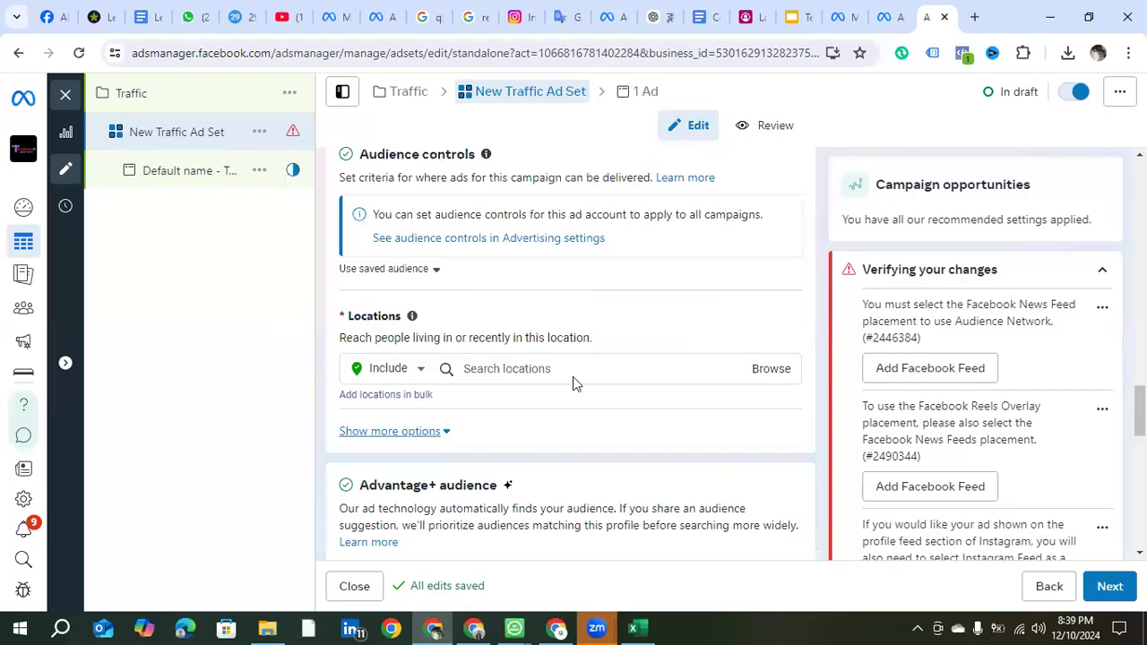
scroll(617, 408, down, 4)
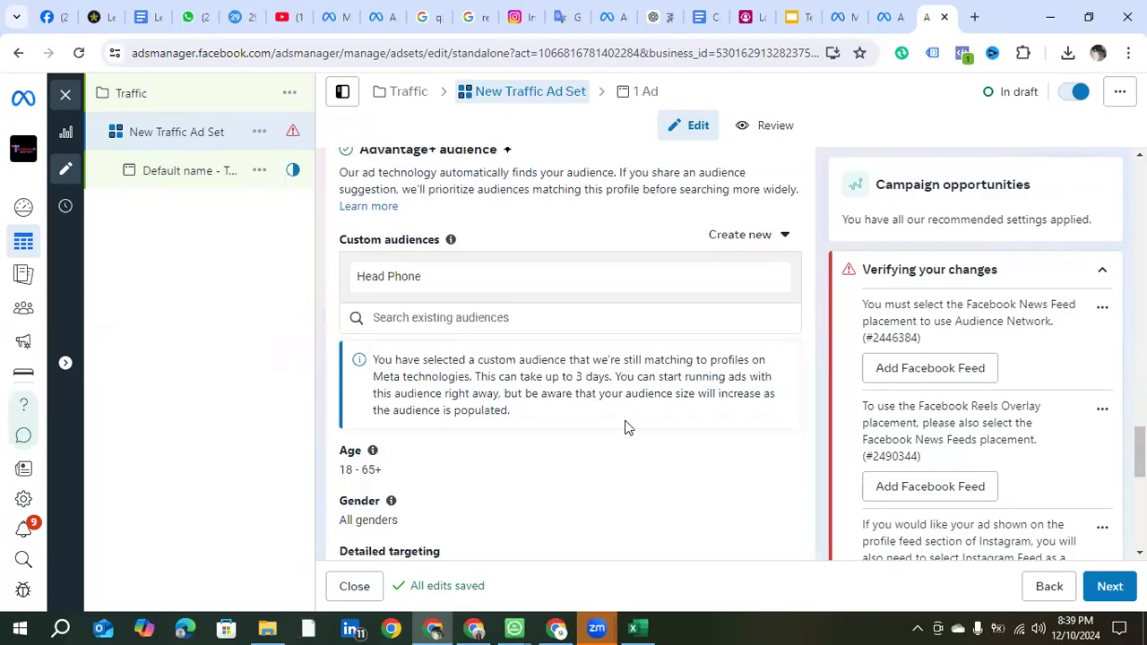
scroll(625, 427, down, 2)
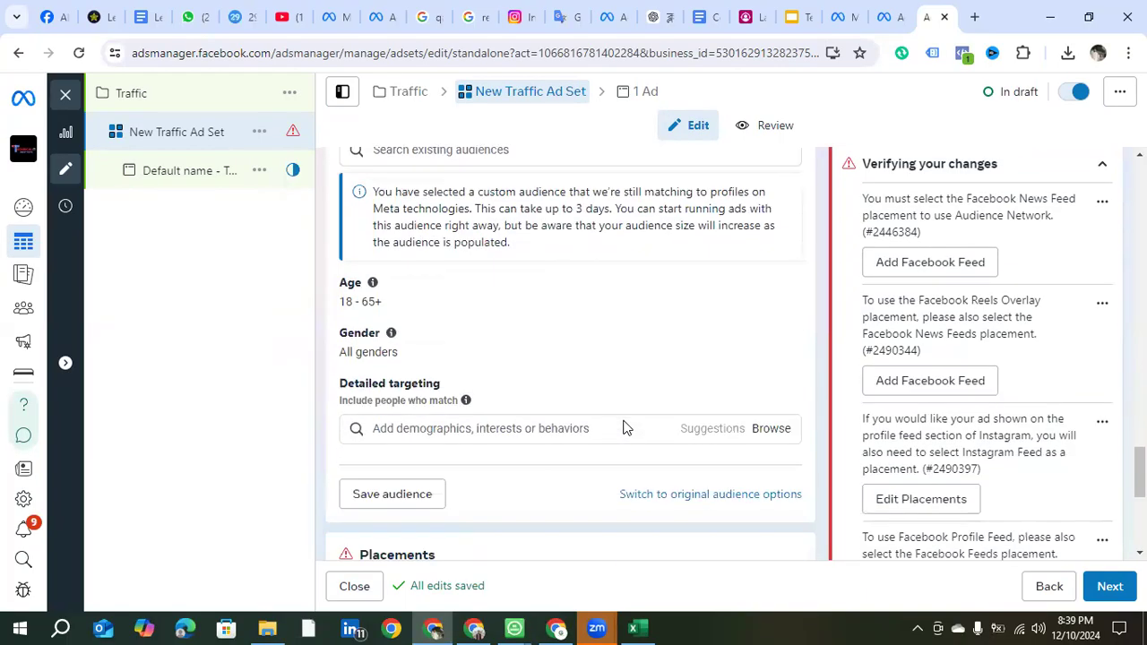
scroll(625, 428, up, 10)
scroll(623, 418, up, 3)
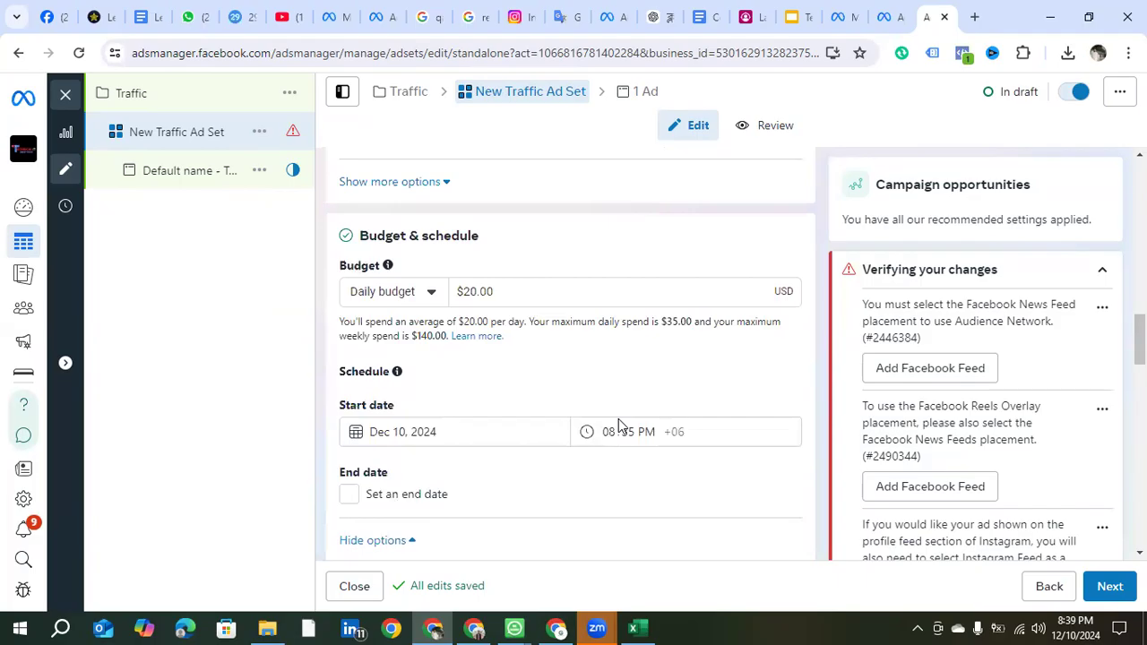
scroll(618, 427, down, 2)
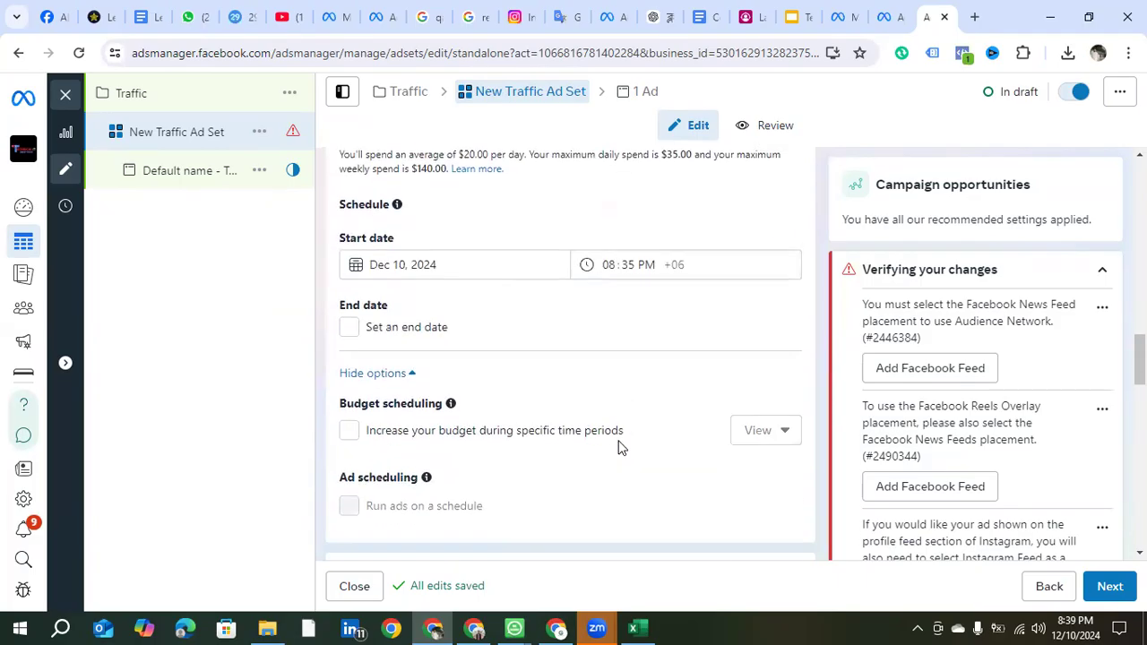
scroll(615, 434, down, 5)
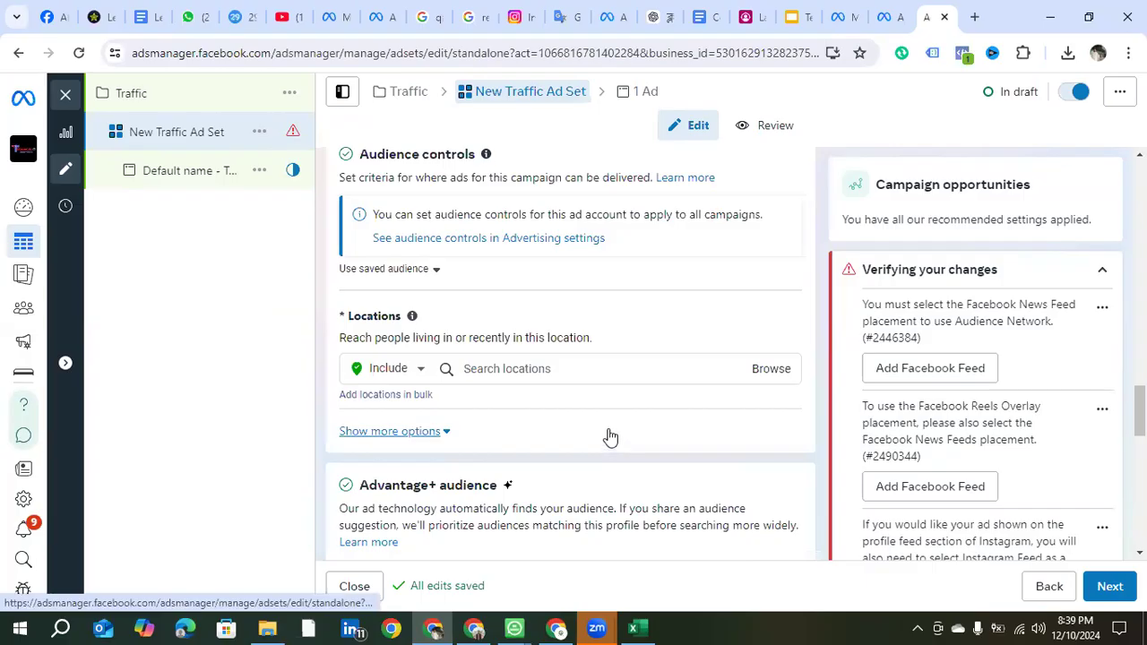
scroll(610, 436, down, 2)
scroll(608, 431, down, 1)
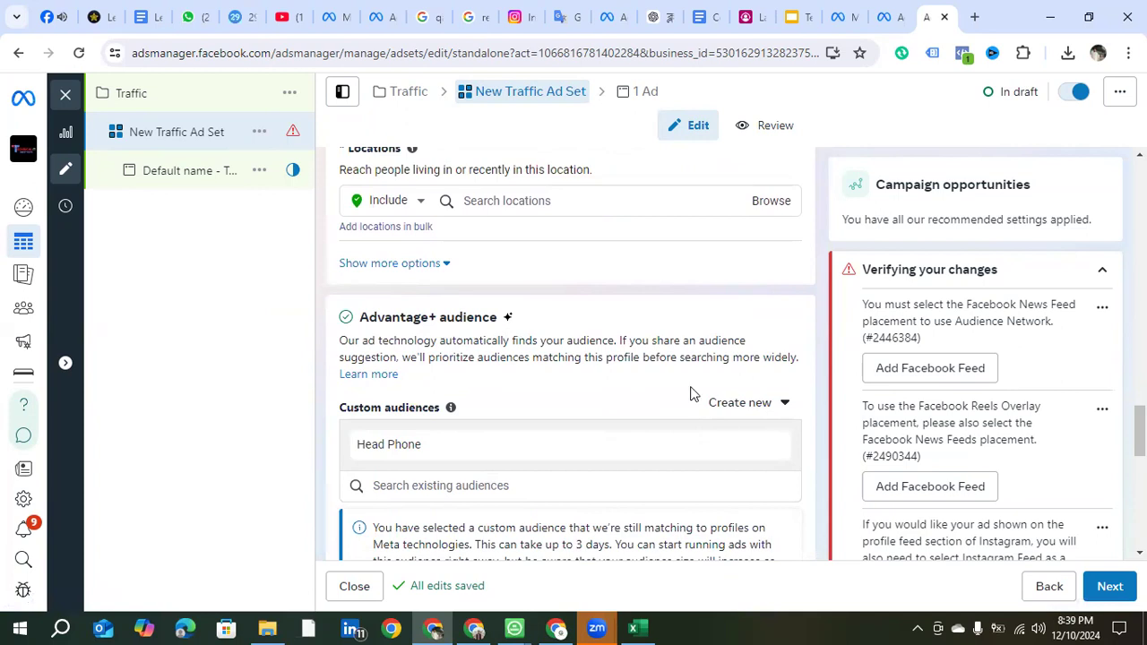
Step: Check the existing audiences offered for the ad set's custom audiences and look over its detailed targeting
click(721, 408)
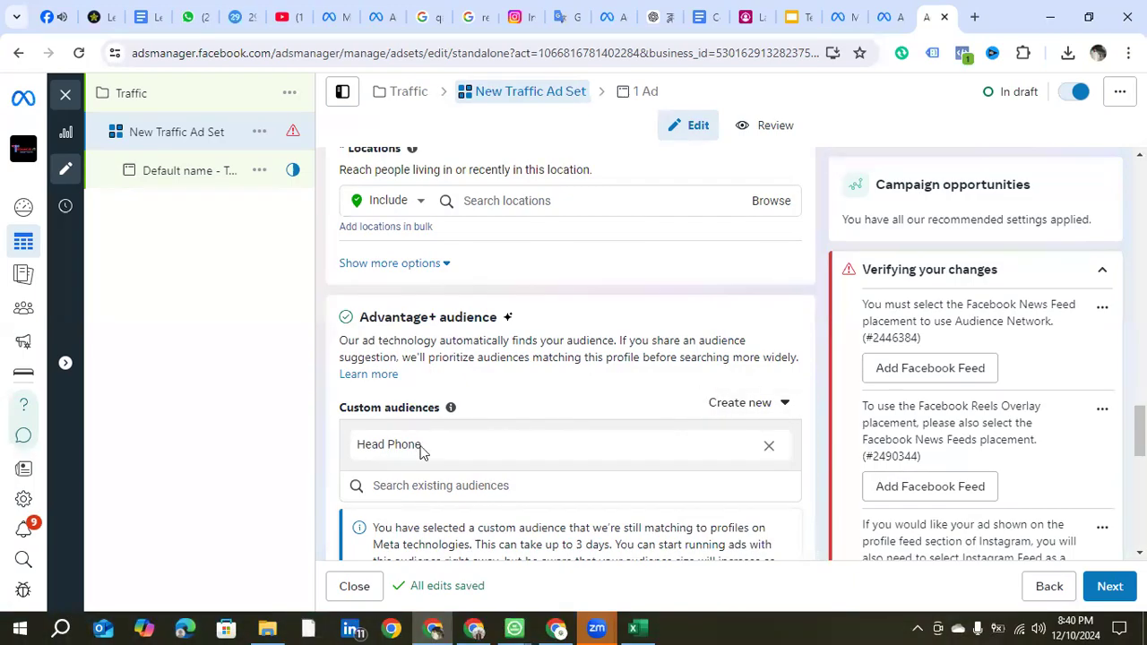
click(415, 488)
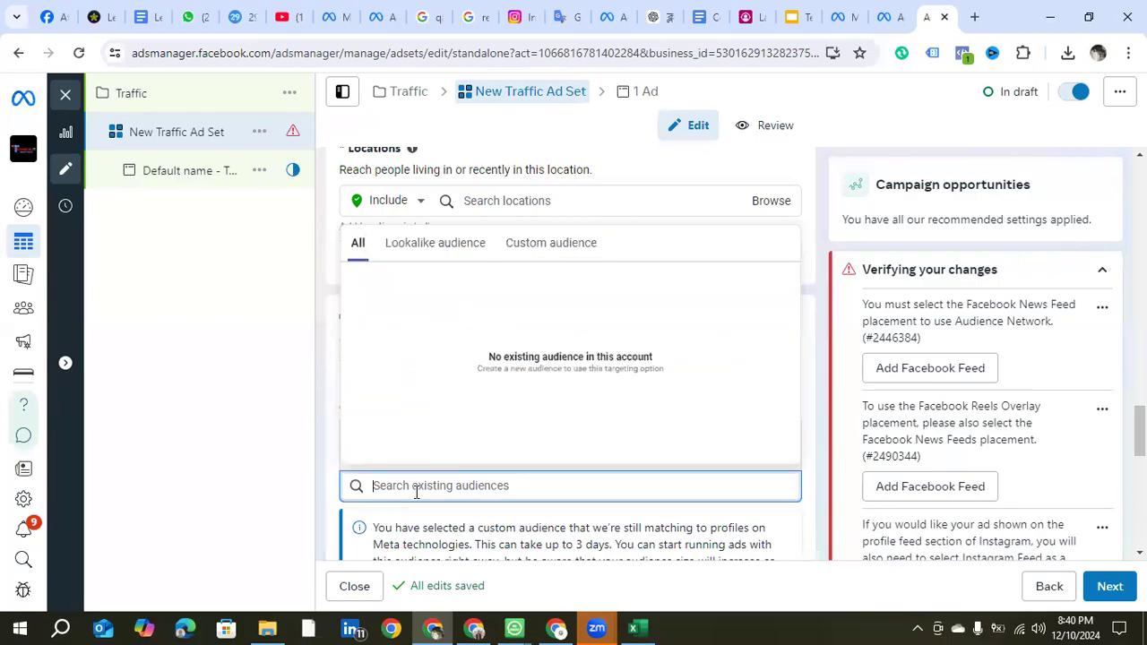
click(324, 486)
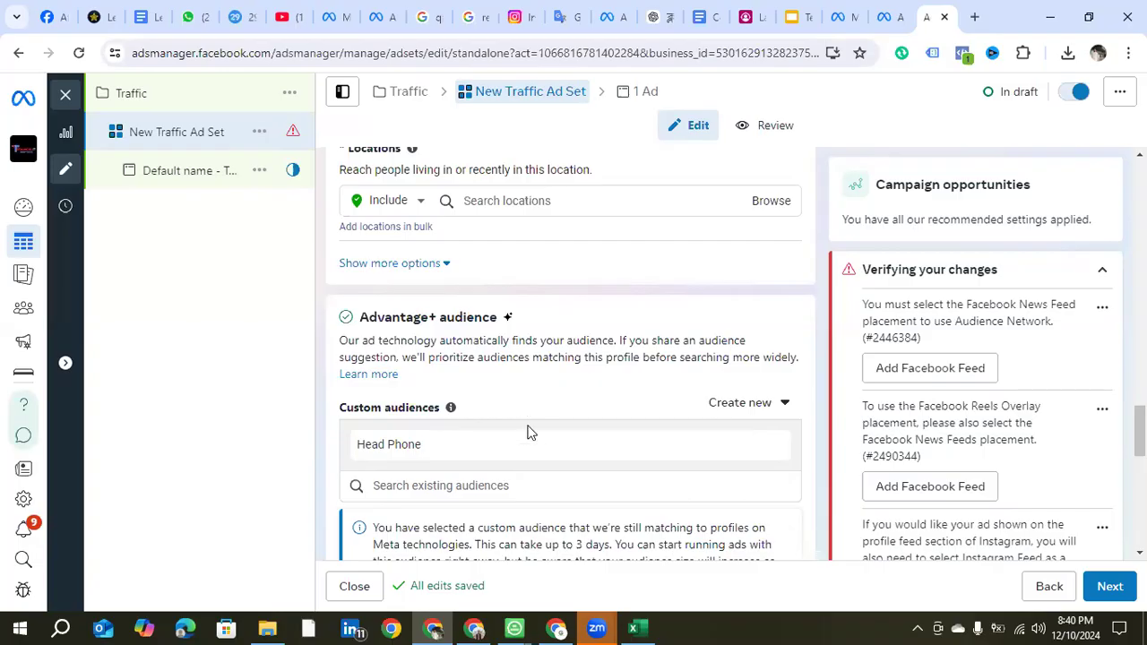
scroll(527, 425, down, 8)
scroll(522, 411, up, 2)
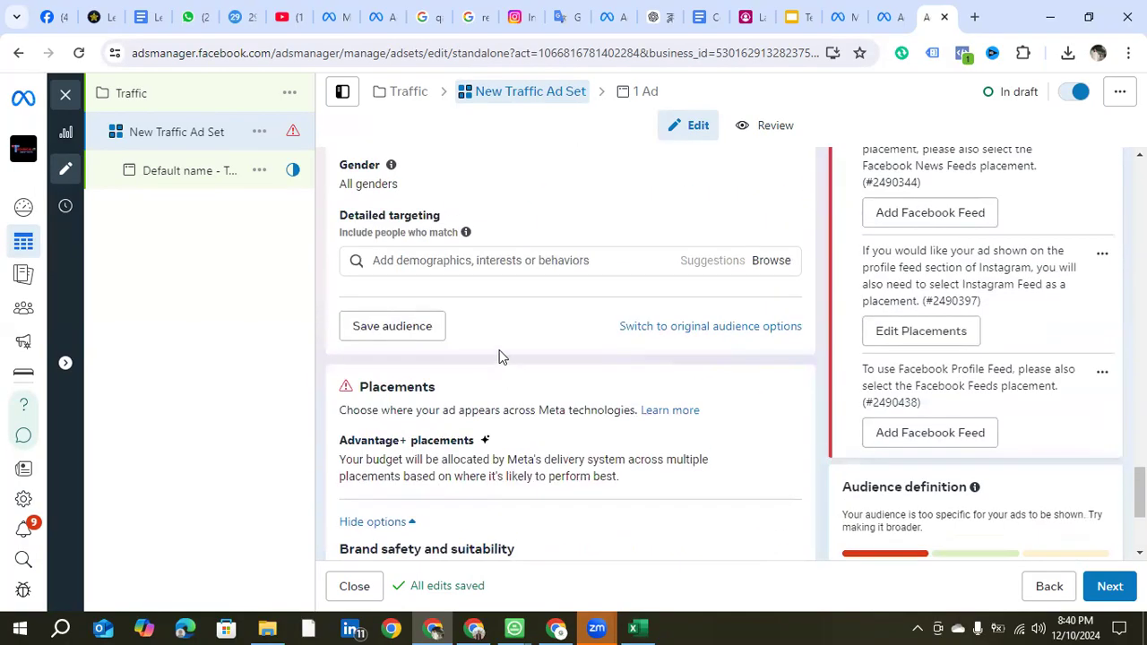
click(518, 260)
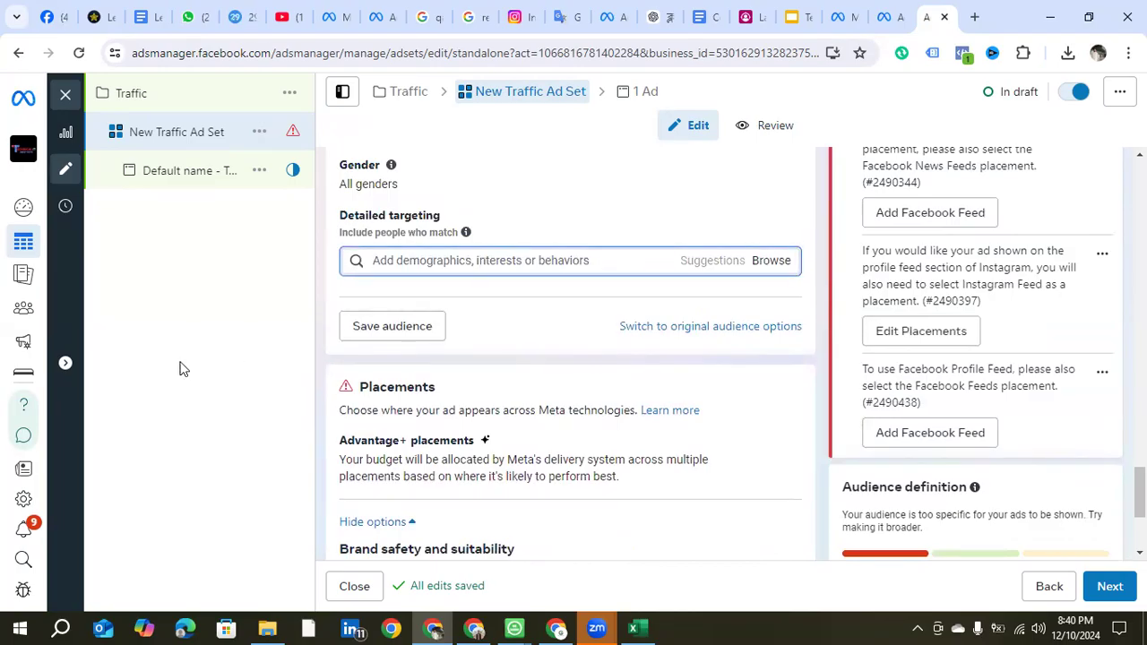
Step: Open the Audiences page and view the availability details of the Head Phone audience
mouse_move(29, 315)
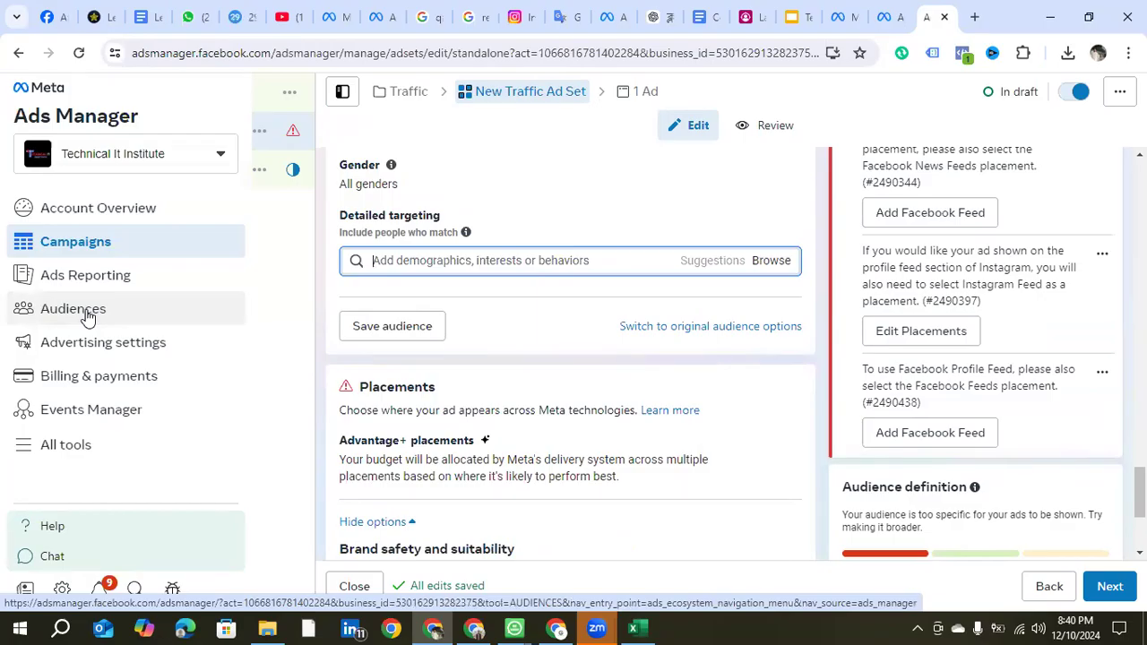
click(87, 314)
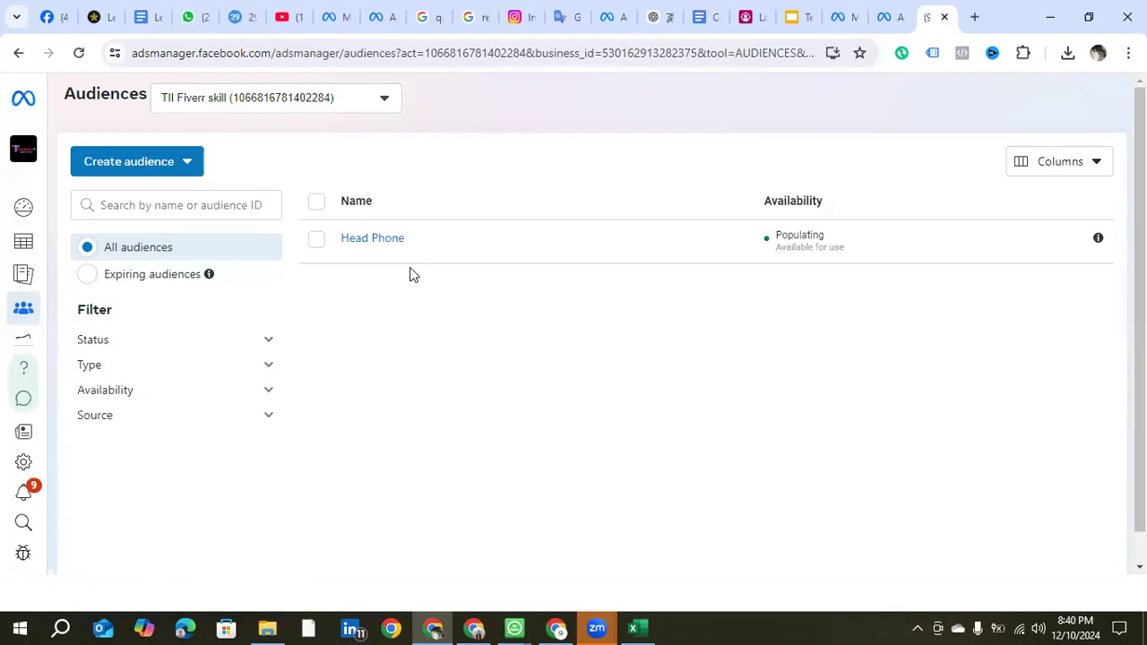
mouse_move(410, 238)
mouse_down()
mouse_move(384, 238)
mouse_move(414, 242)
mouse_up()
click(413, 301)
mouse_move(1098, 245)
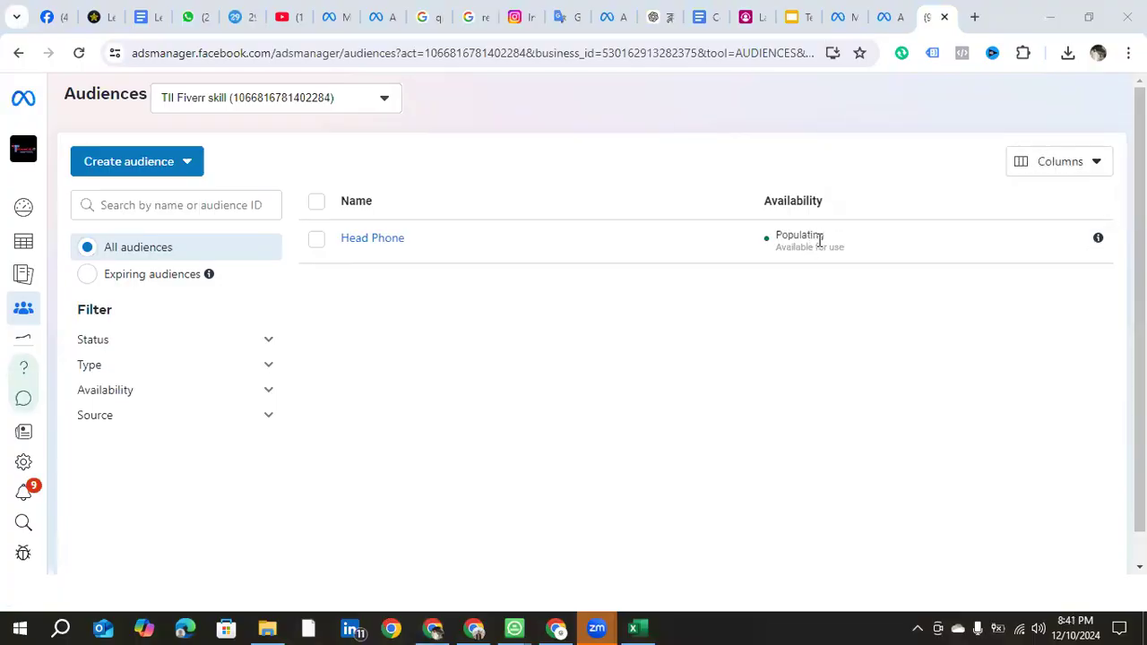
mouse_move(1097, 248)
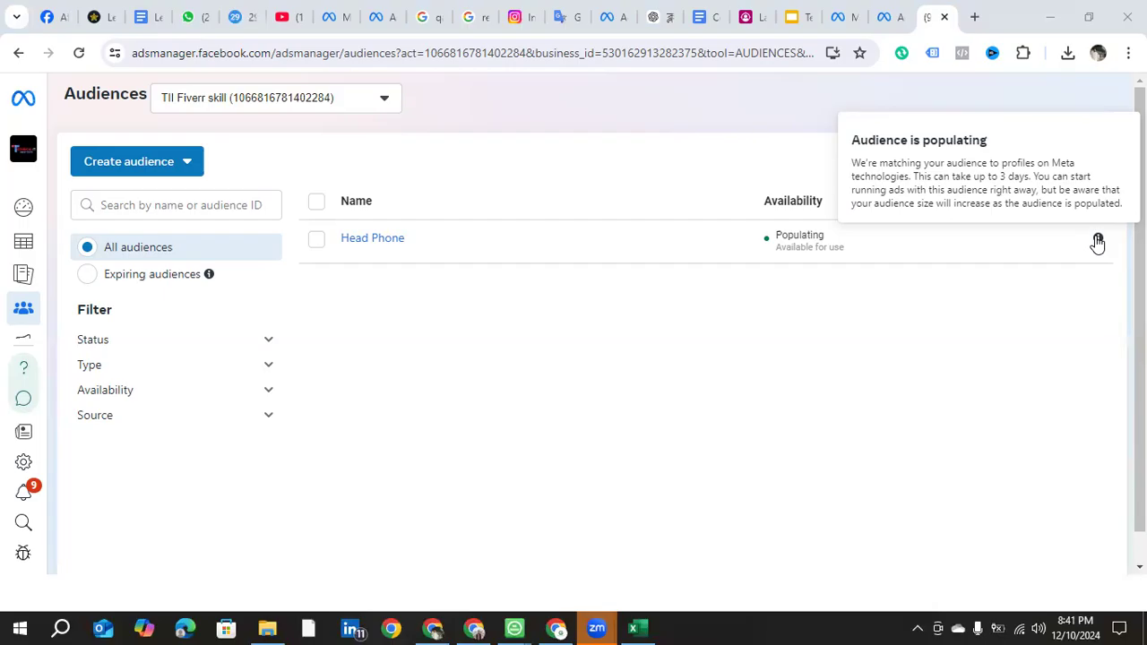
Step: Show only expiring audiences and view the sources offered for a new custom audience without choosing one
click(86, 276)
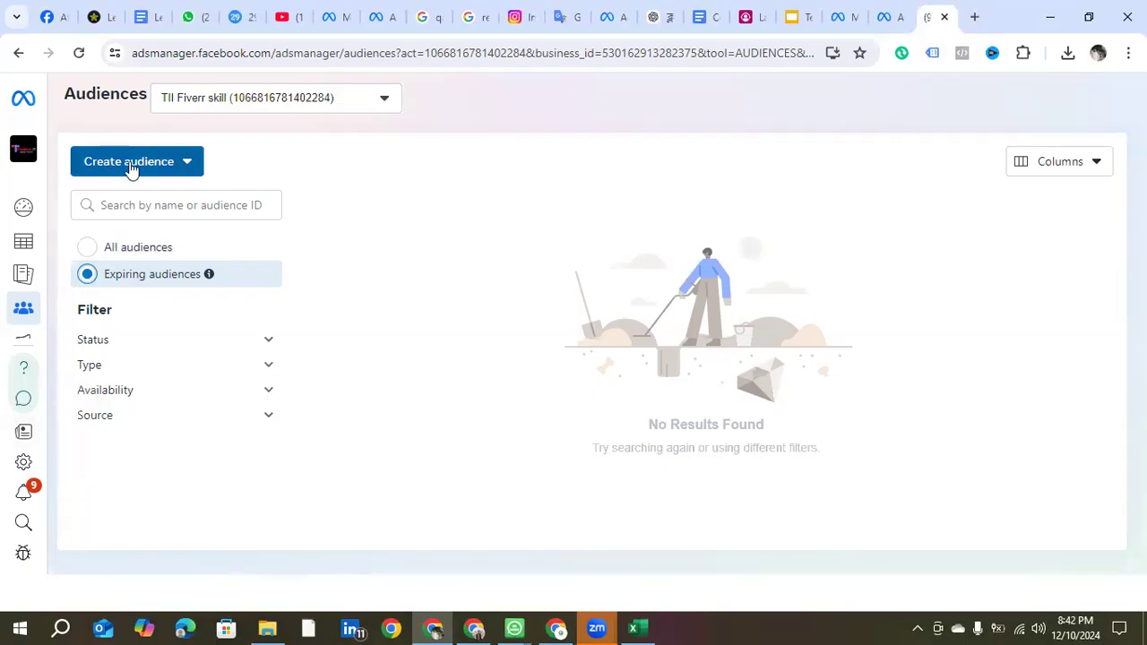
click(130, 166)
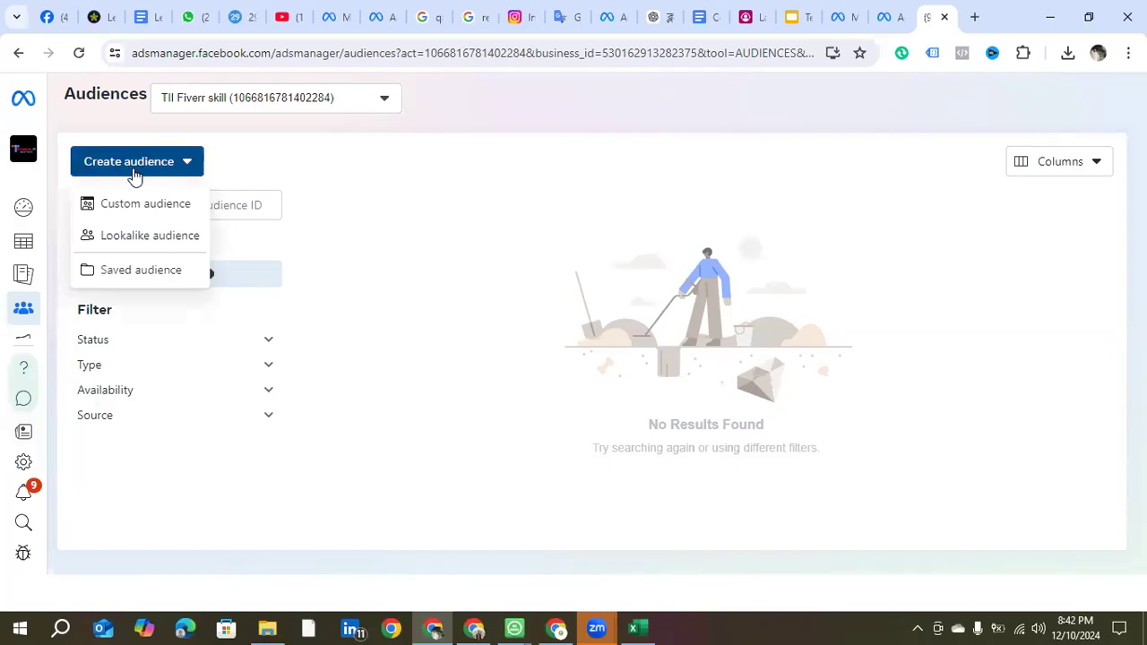
mouse_move(137, 200)
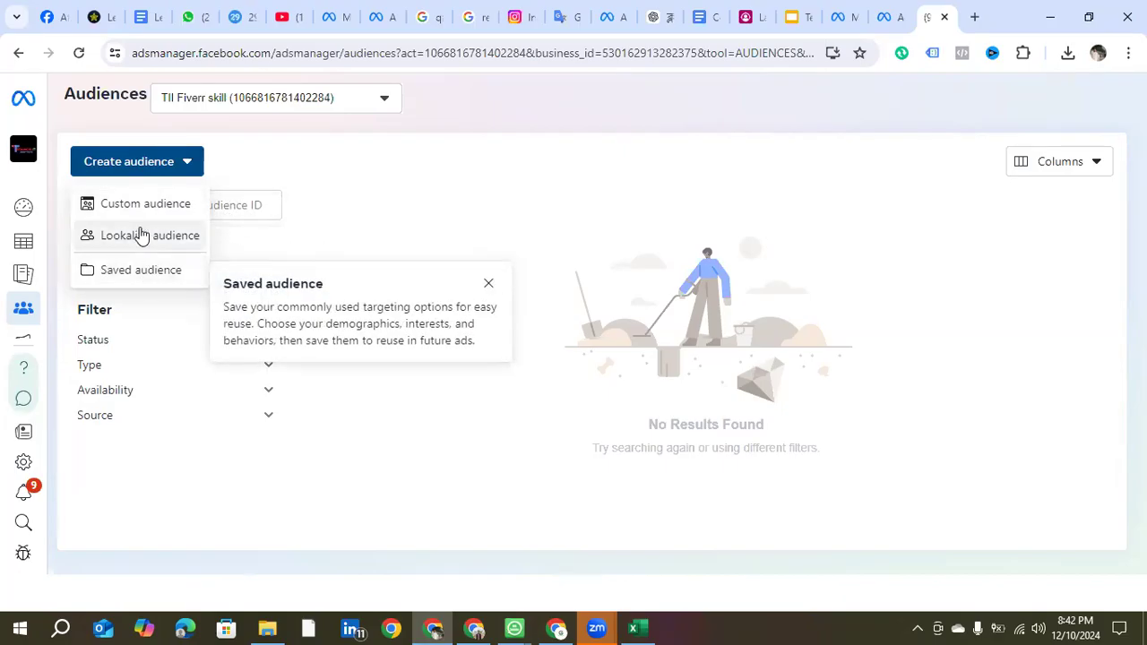
click(136, 212)
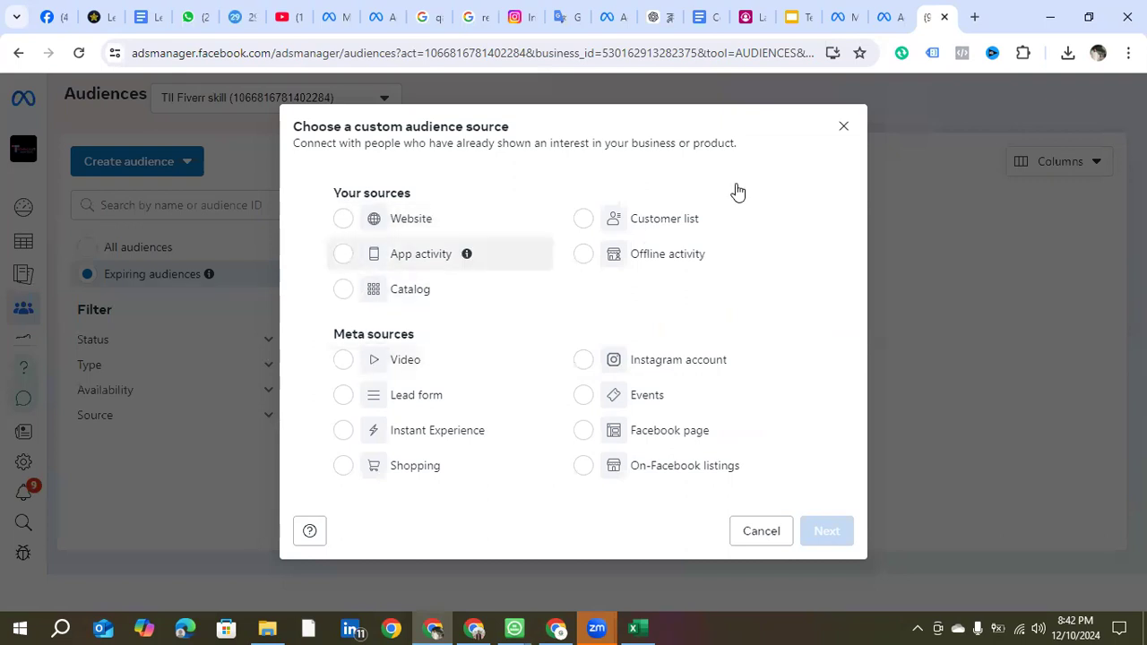
click(842, 131)
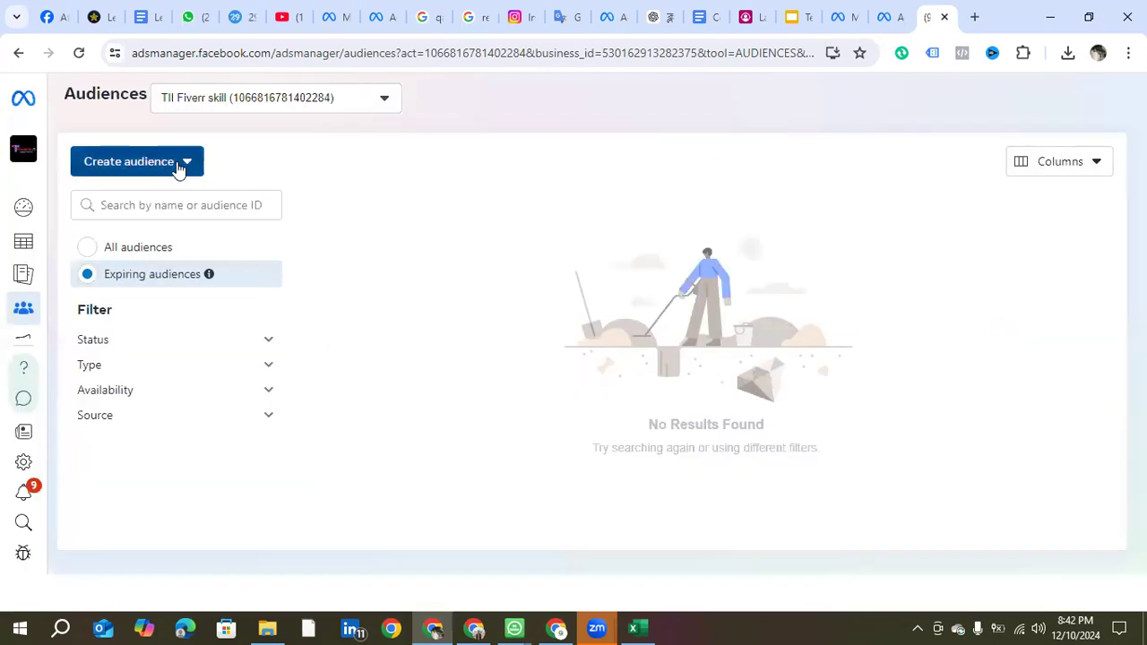
Step: Start a new saved audience and review its location, minimum age, language, custom audience, age and gender settings
click(179, 167)
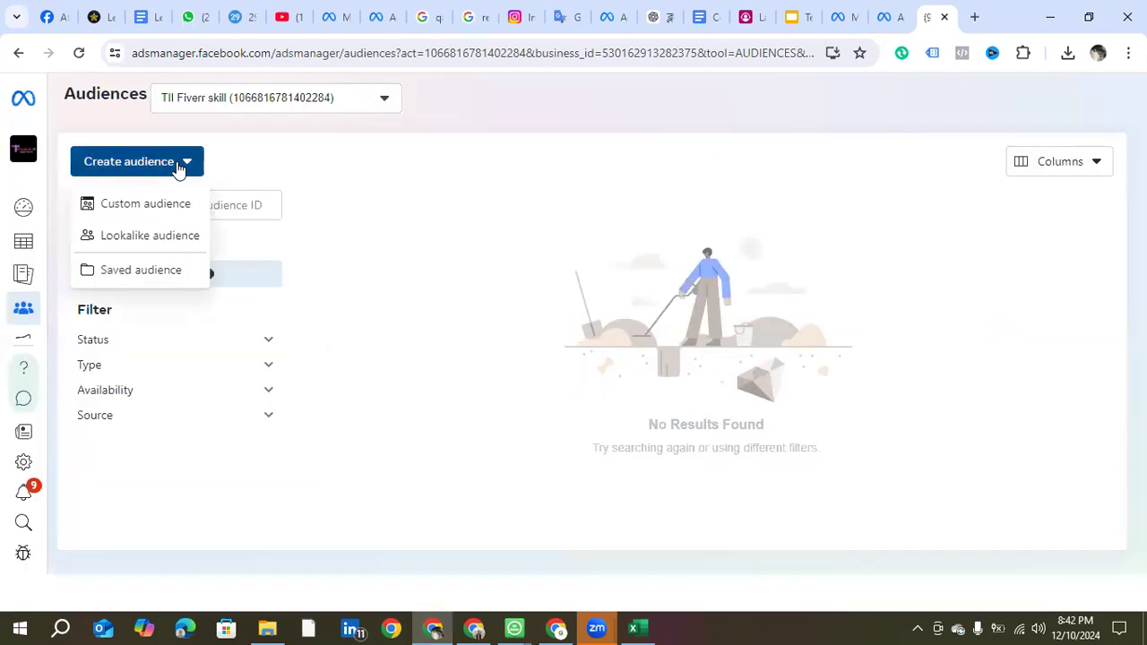
click(142, 275)
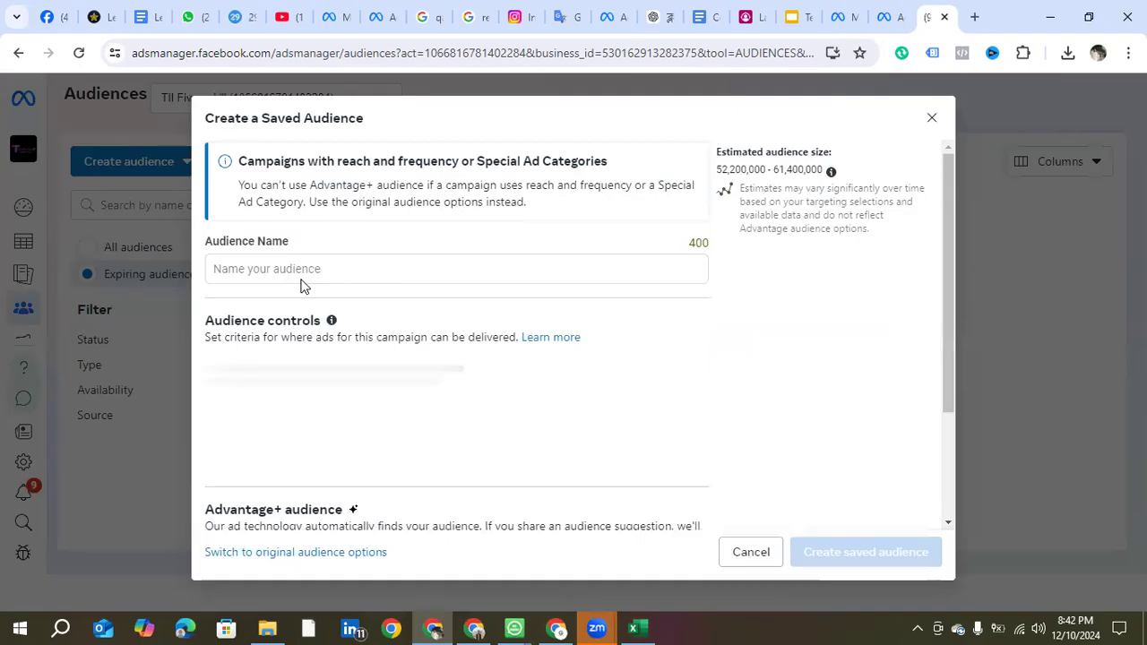
scroll(302, 286, down, 2)
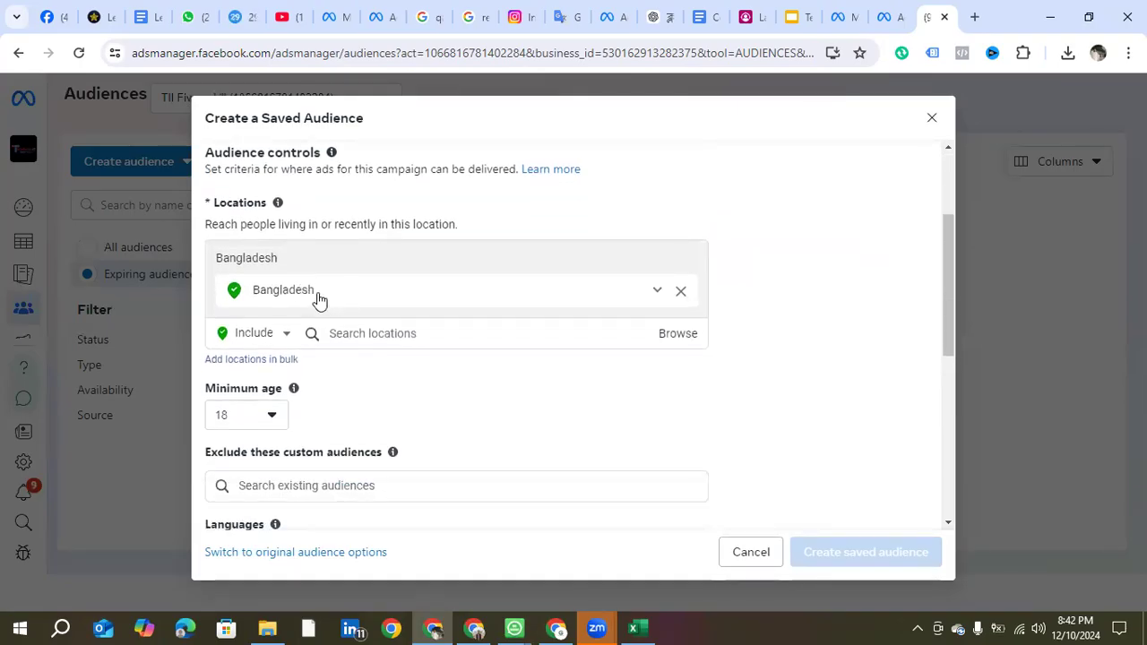
click(352, 331)
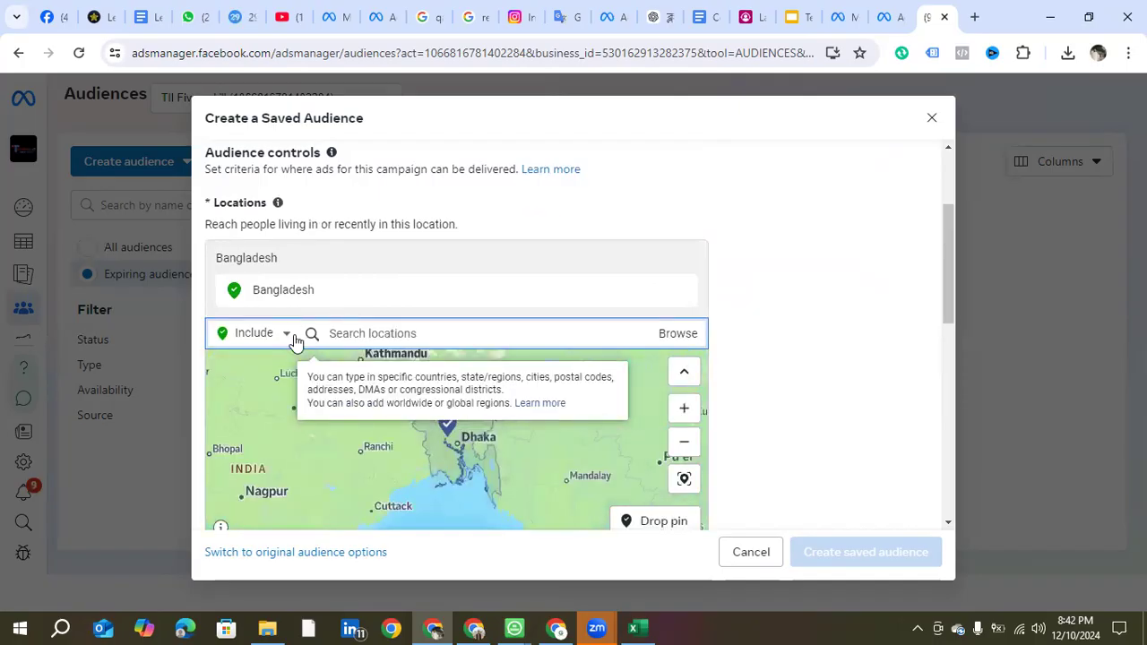
scroll(317, 299, down, 3)
scroll(315, 295, up, 3)
scroll(316, 296, down, 5)
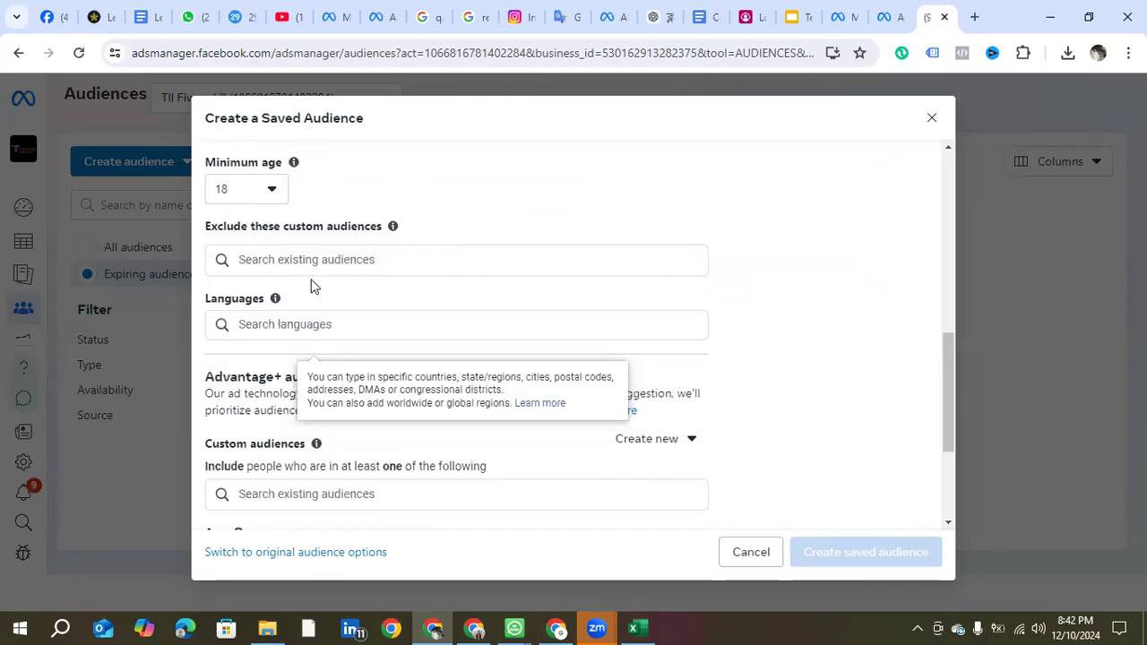
scroll(312, 285, up, 2)
scroll(307, 274, down, 3)
scroll(321, 341, down, 3)
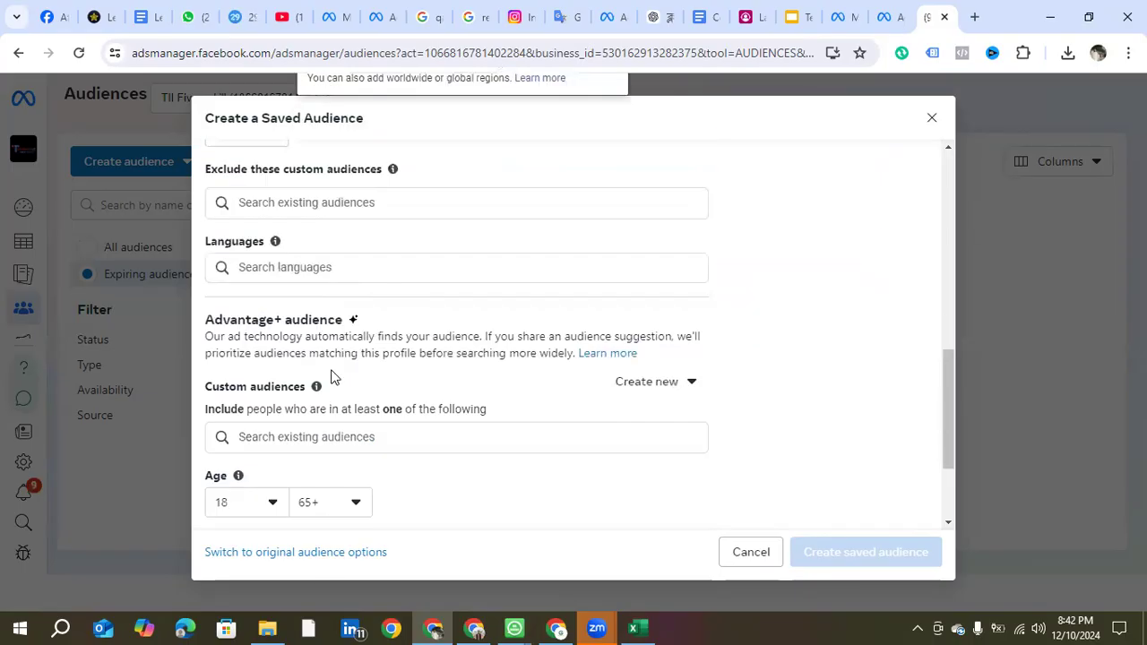
scroll(307, 250, down, 2)
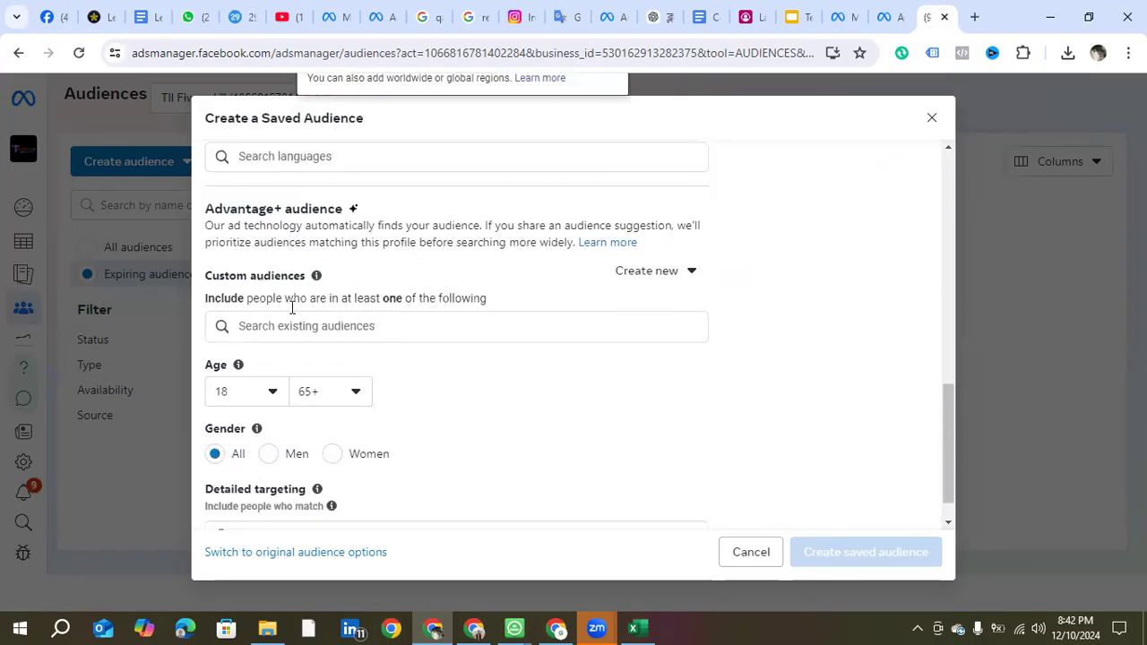
scroll(253, 360, down, 1)
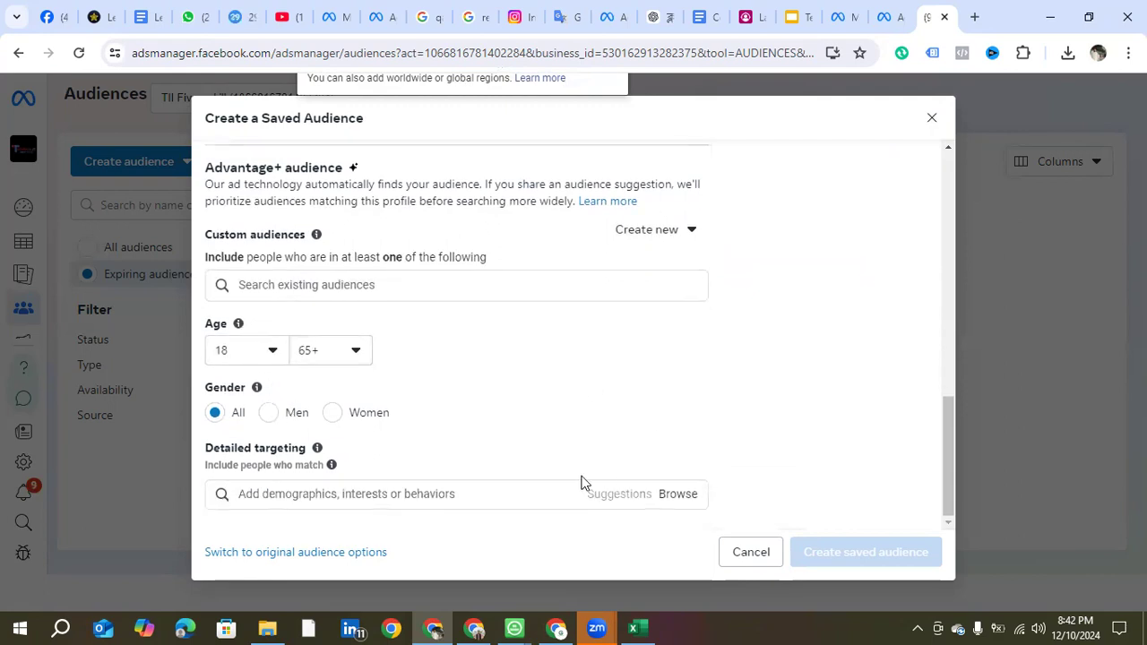
Step: Search the detailed targeting for "teacher" and include the job title Teacher in the saved audience
click(354, 495)
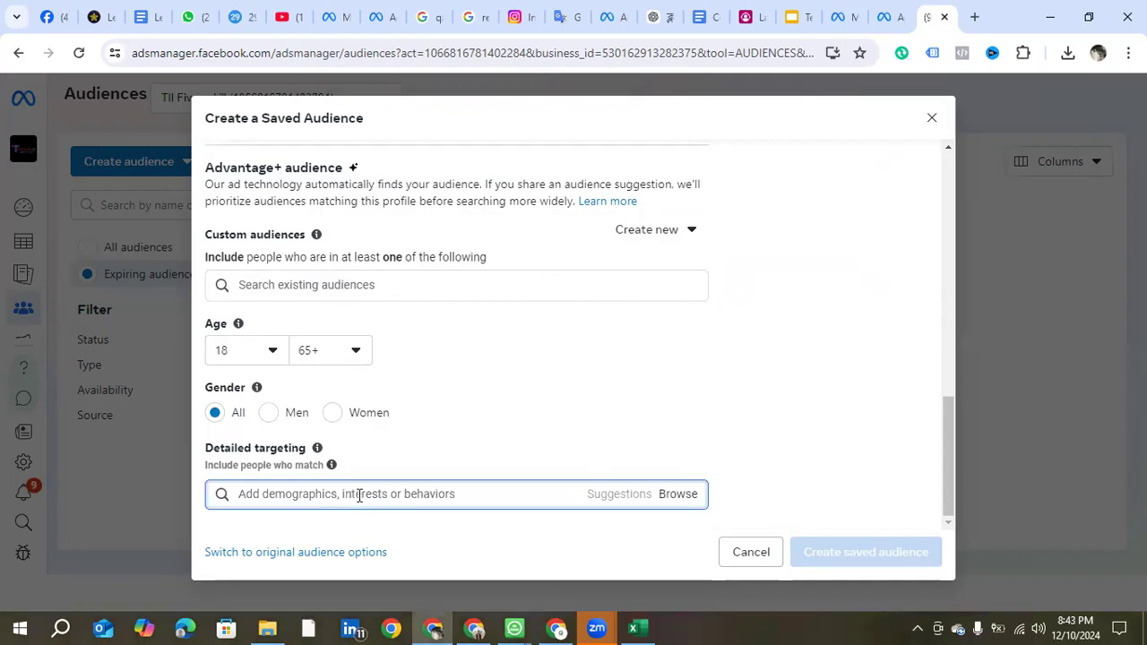
text(ta)
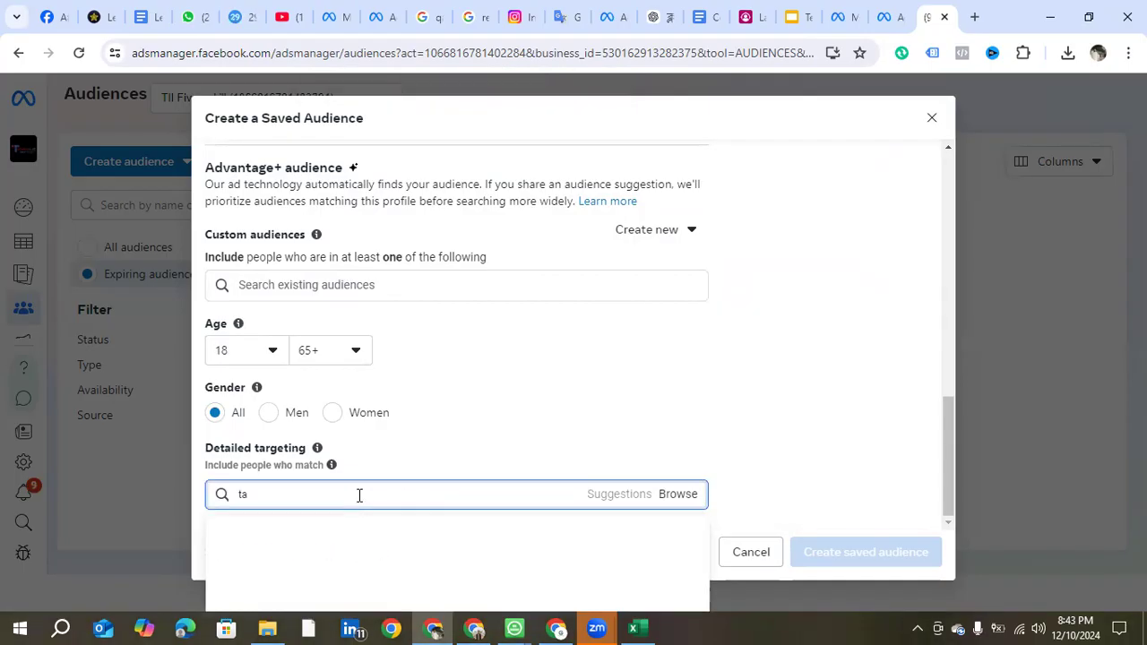
text(eacher)
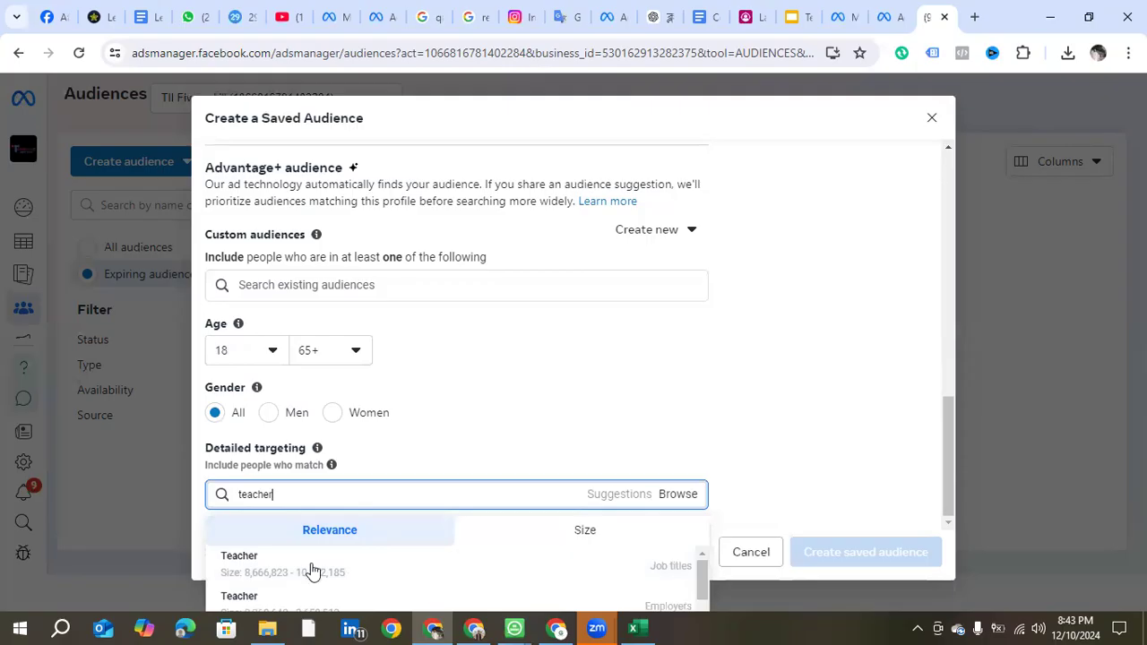
double_click(296, 495)
click(296, 494)
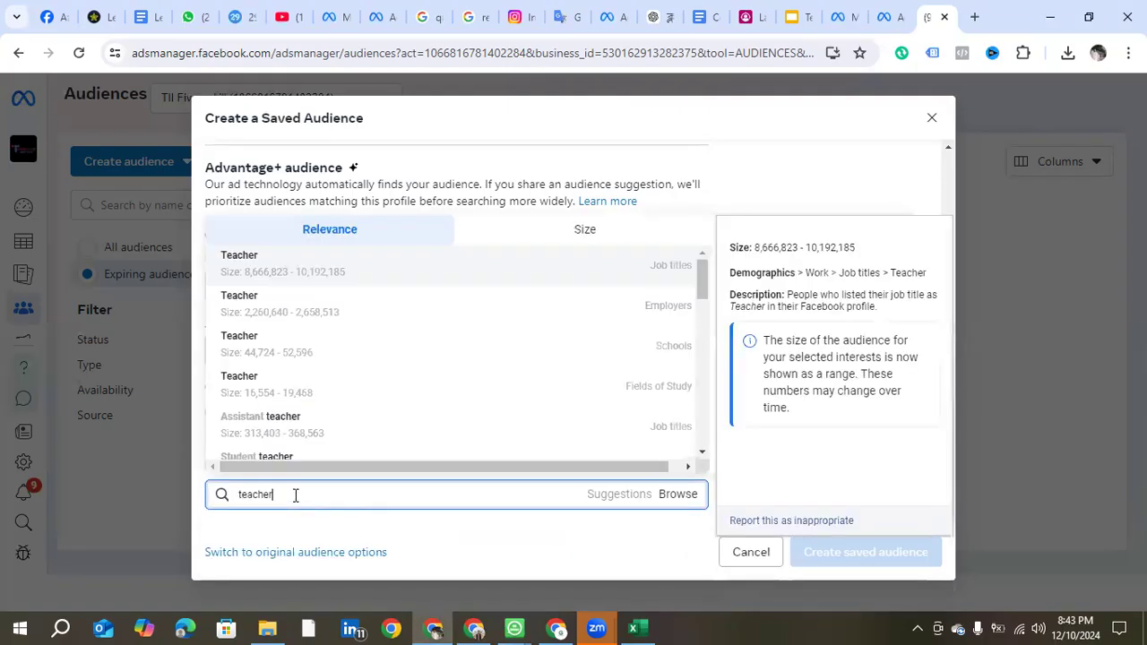
scroll(403, 341, down, 1)
scroll(405, 304, up, 1)
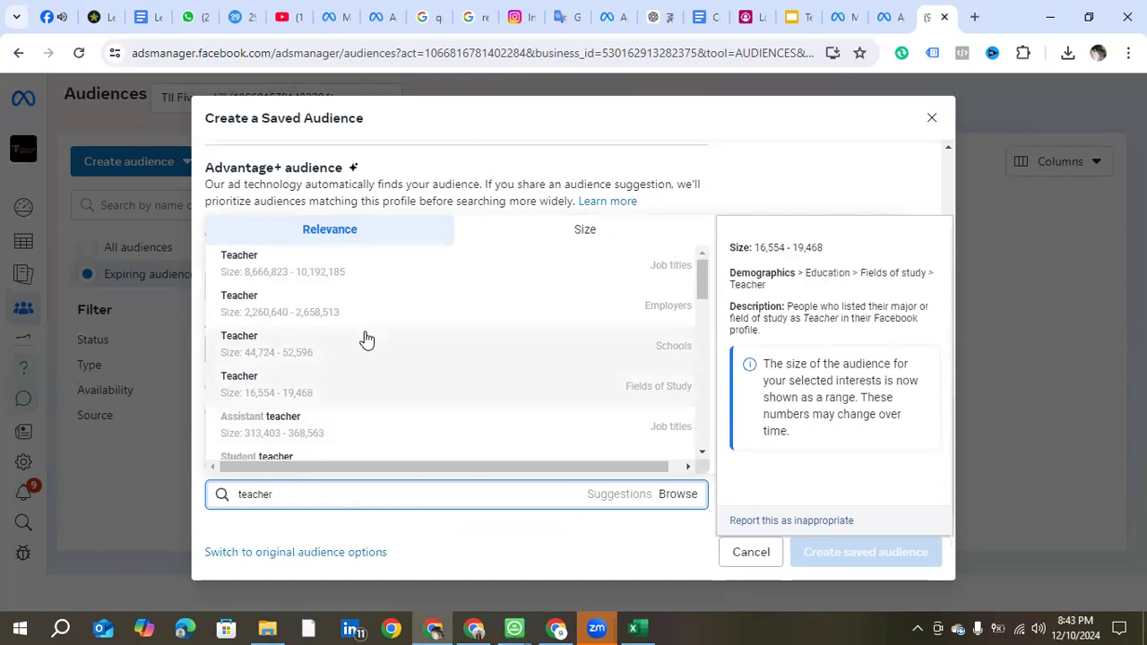
click(337, 273)
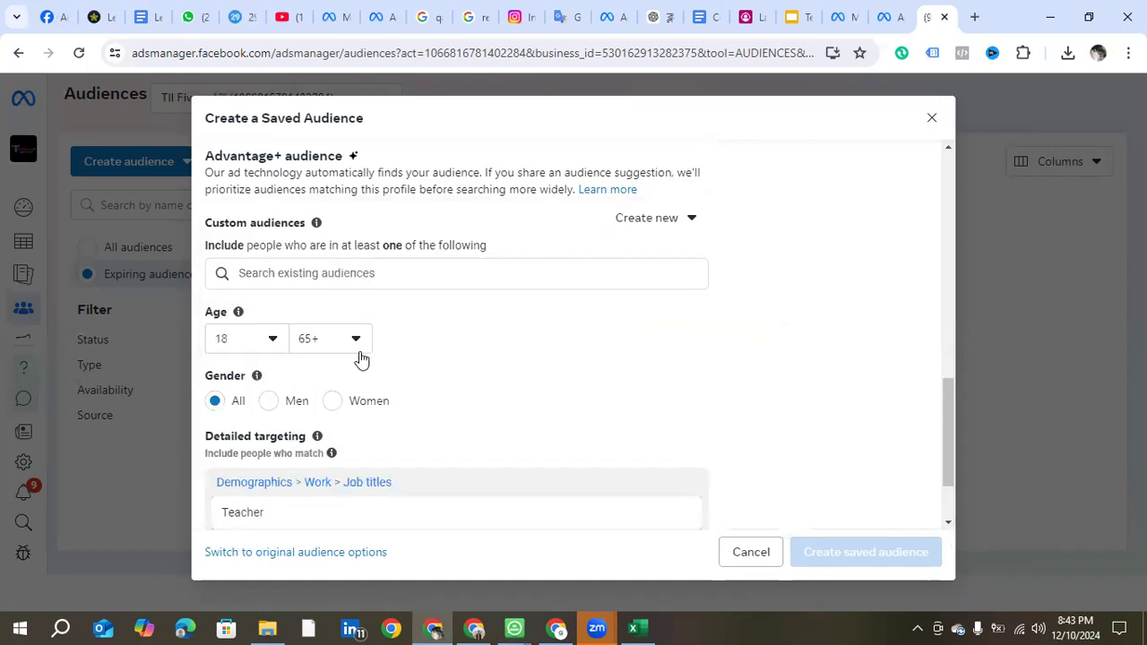
Step: Look through the student options in detailed targeting and add the interest Student (education)
scroll(359, 505, down, 2)
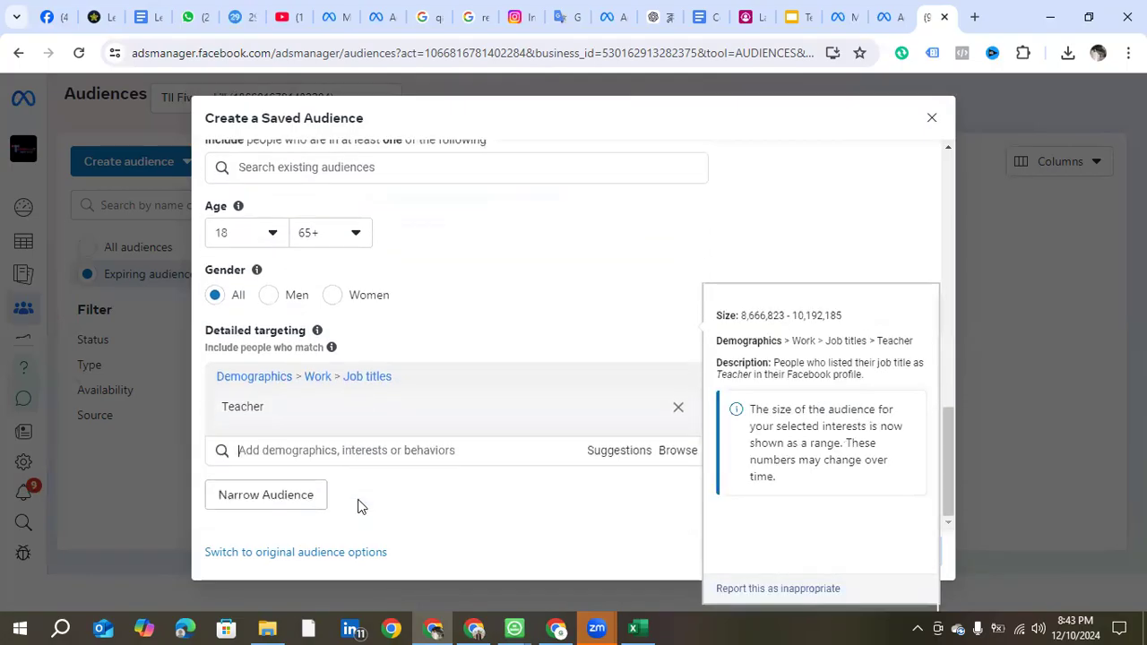
click(292, 448)
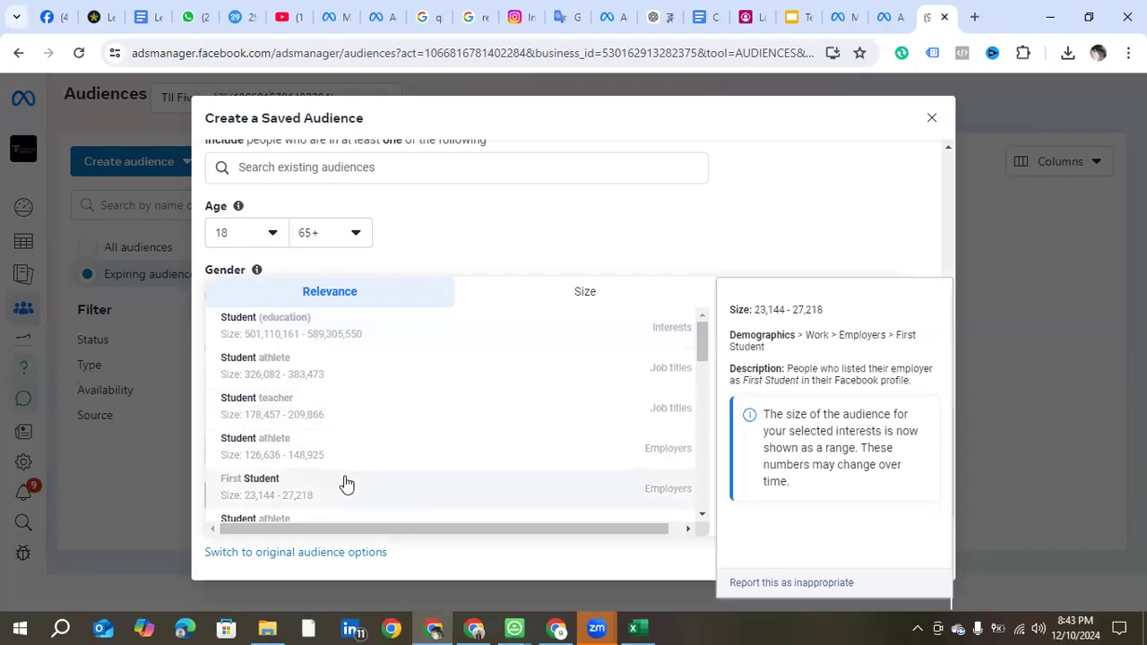
scroll(345, 485, down, 2)
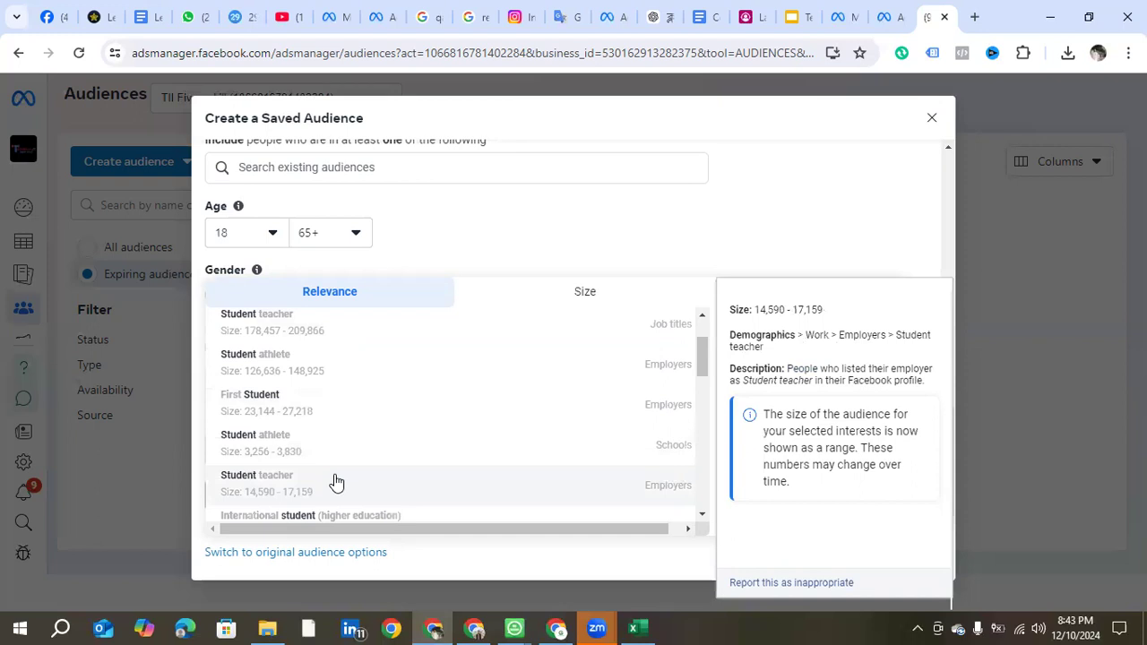
scroll(336, 484, down, 3)
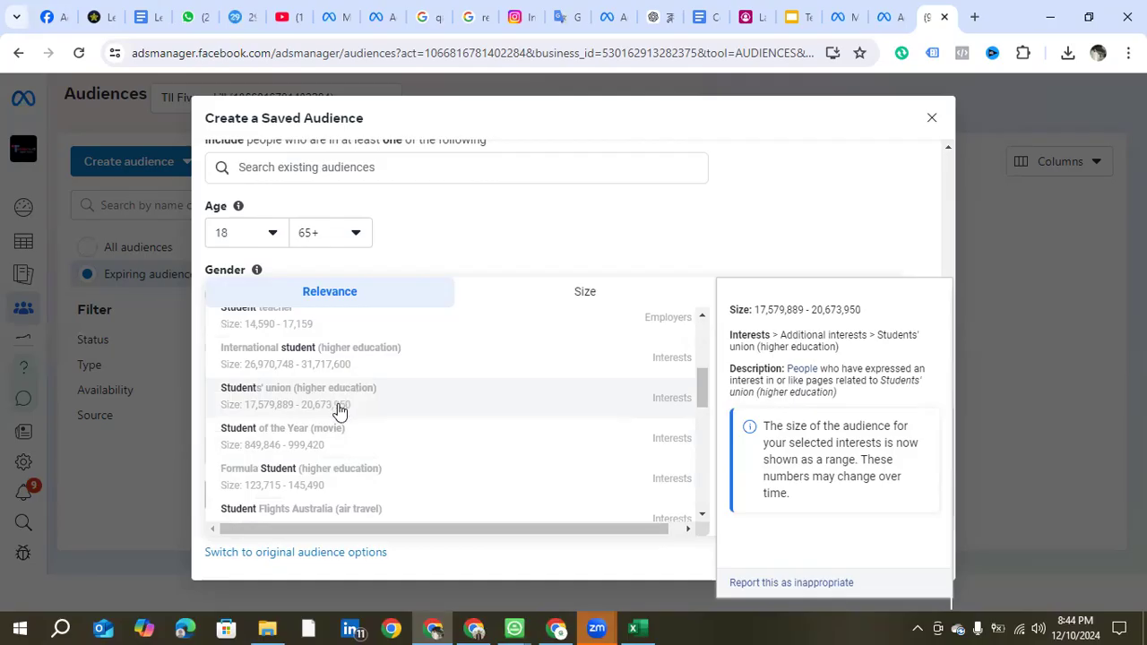
scroll(338, 410, up, 5)
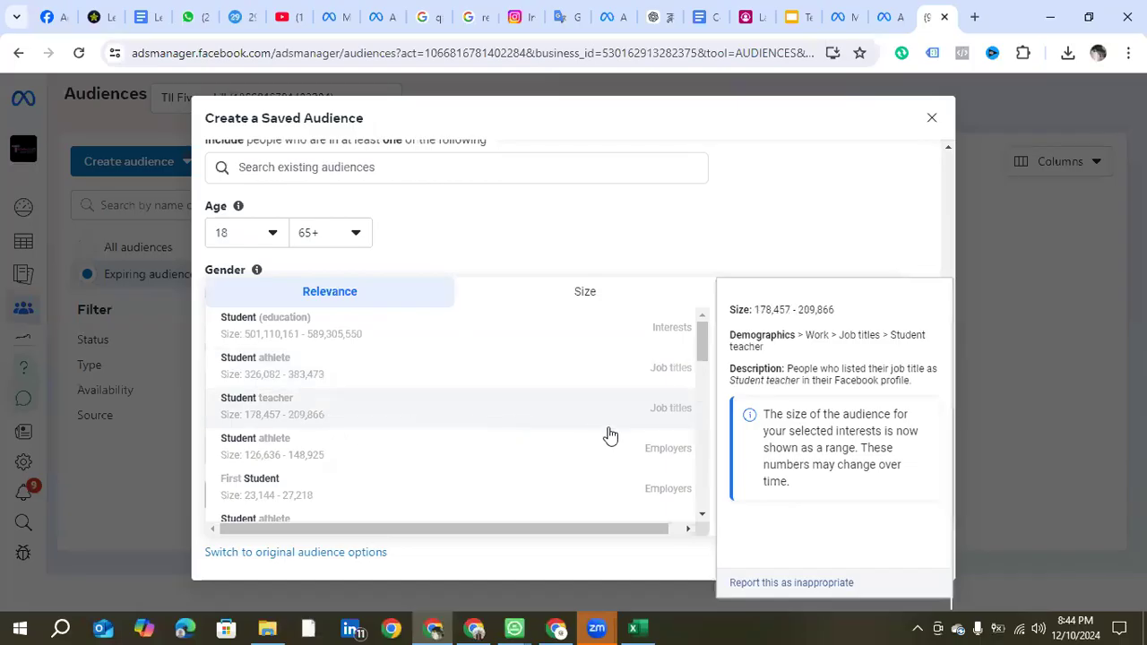
scroll(606, 436, down, 10)
scroll(600, 452, down, 3)
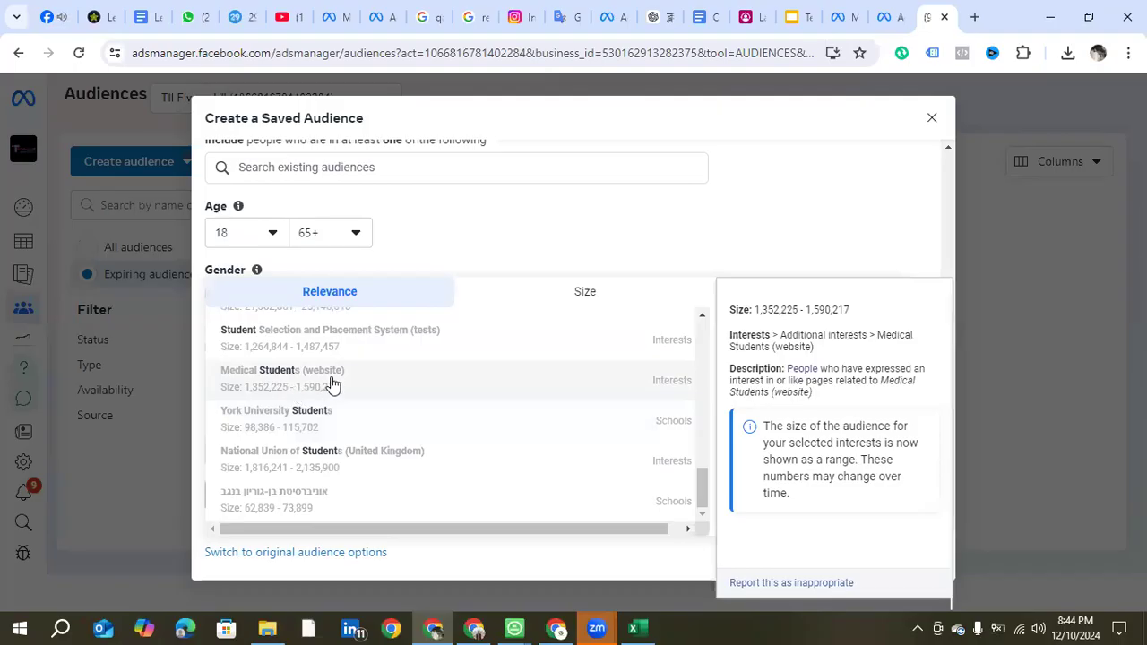
scroll(334, 385, up, 10)
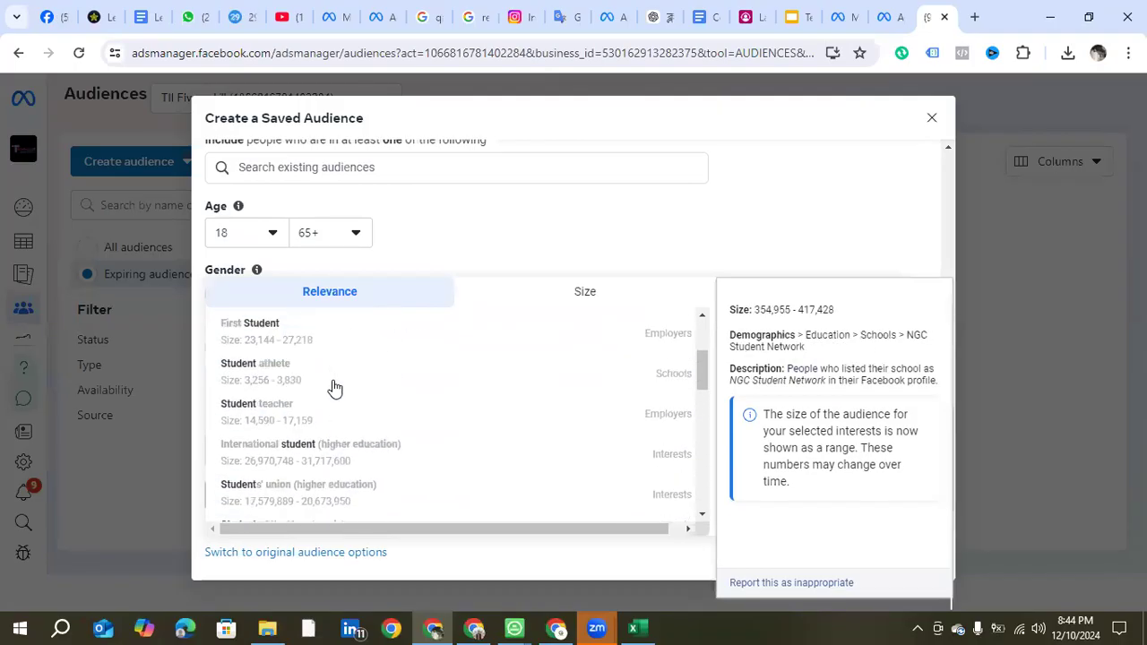
click(330, 332)
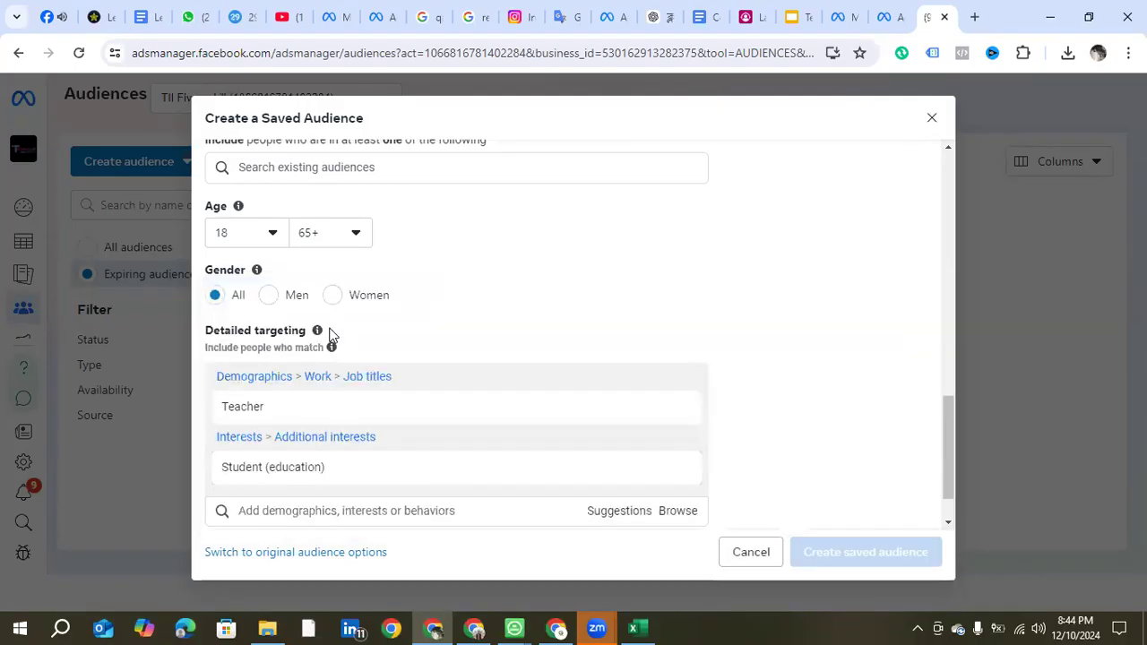
Step: Search the detailed targeting for "parents", add the Parents employer entry, and review the included targeting list
mouse_move(332, 347)
text(d)
text(rents)
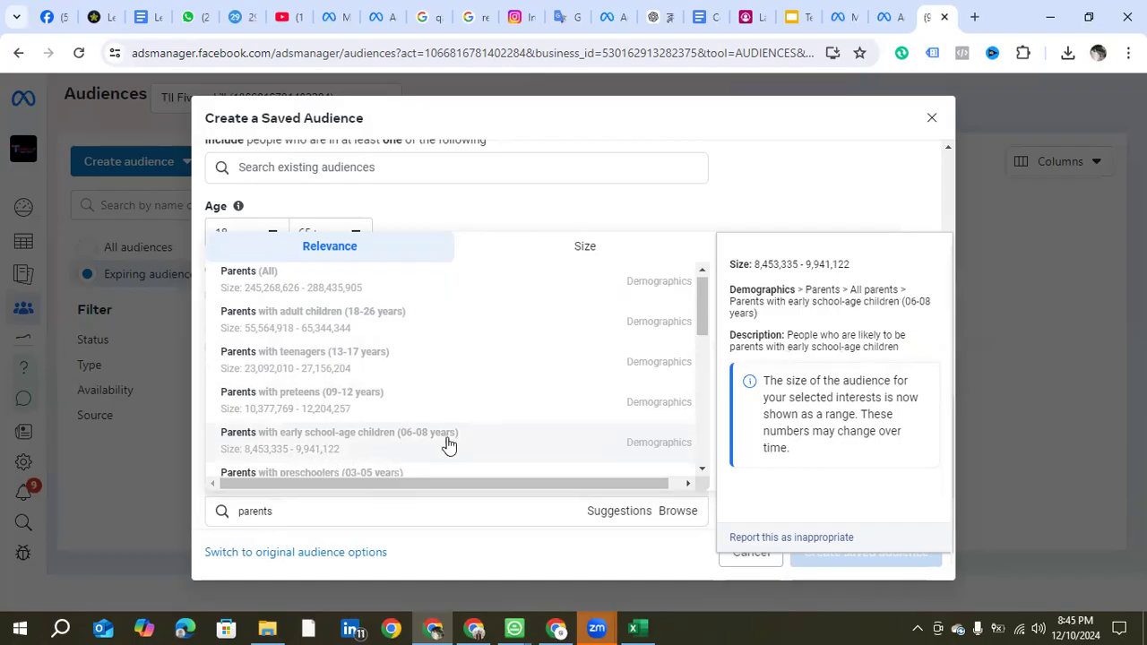
scroll(443, 446, down, 2)
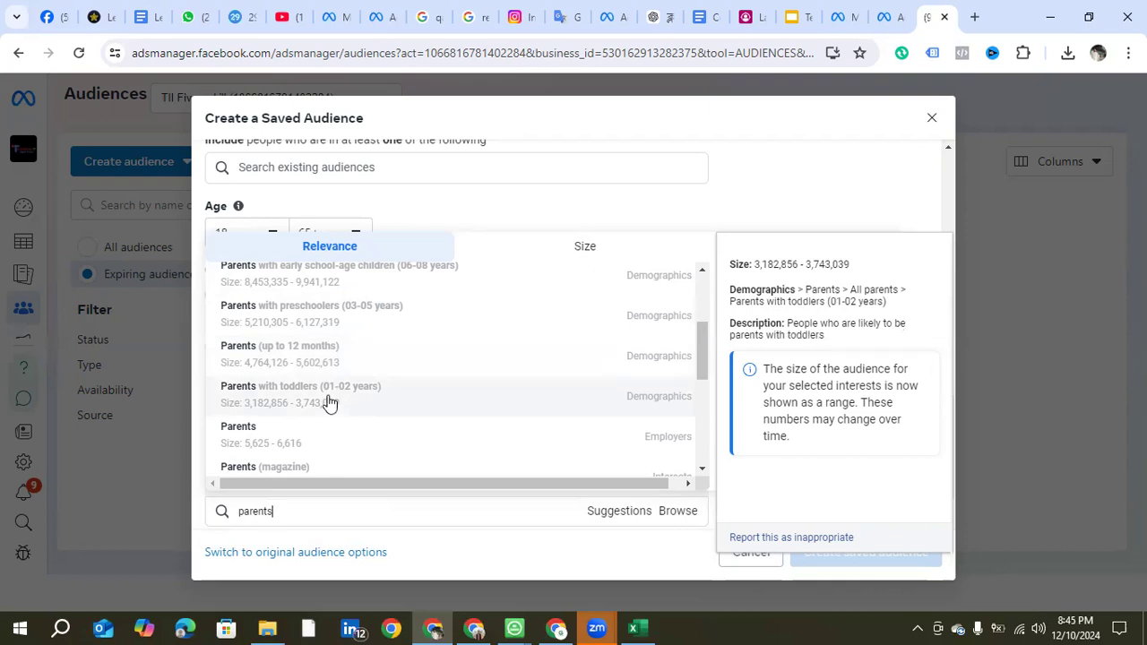
click(319, 441)
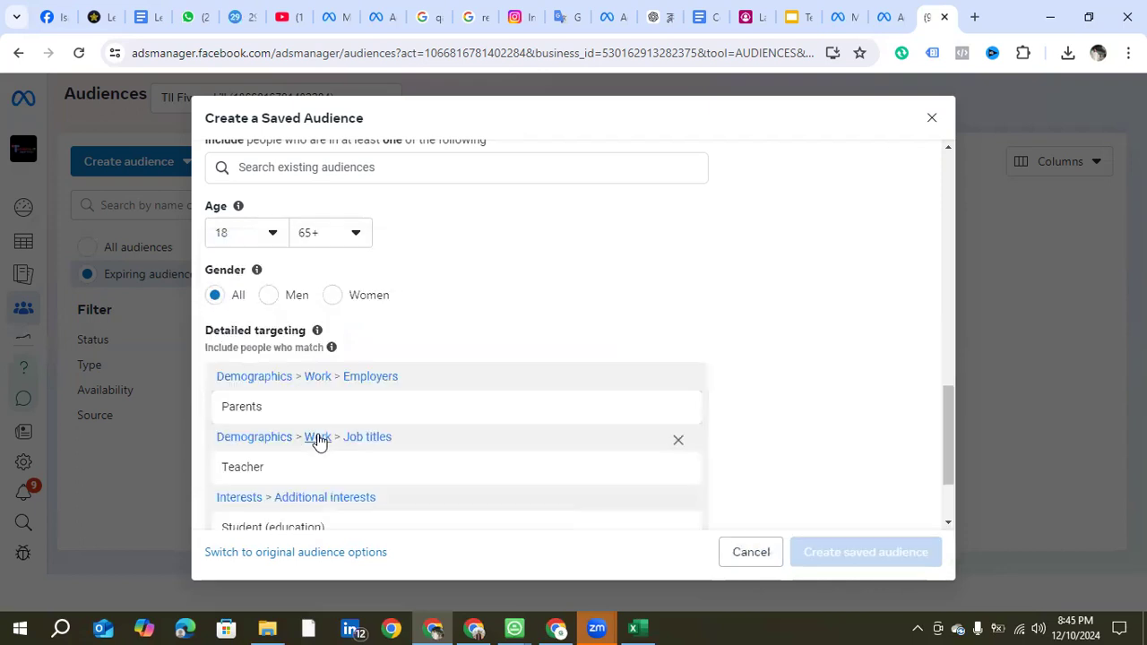
scroll(464, 476, down, 2)
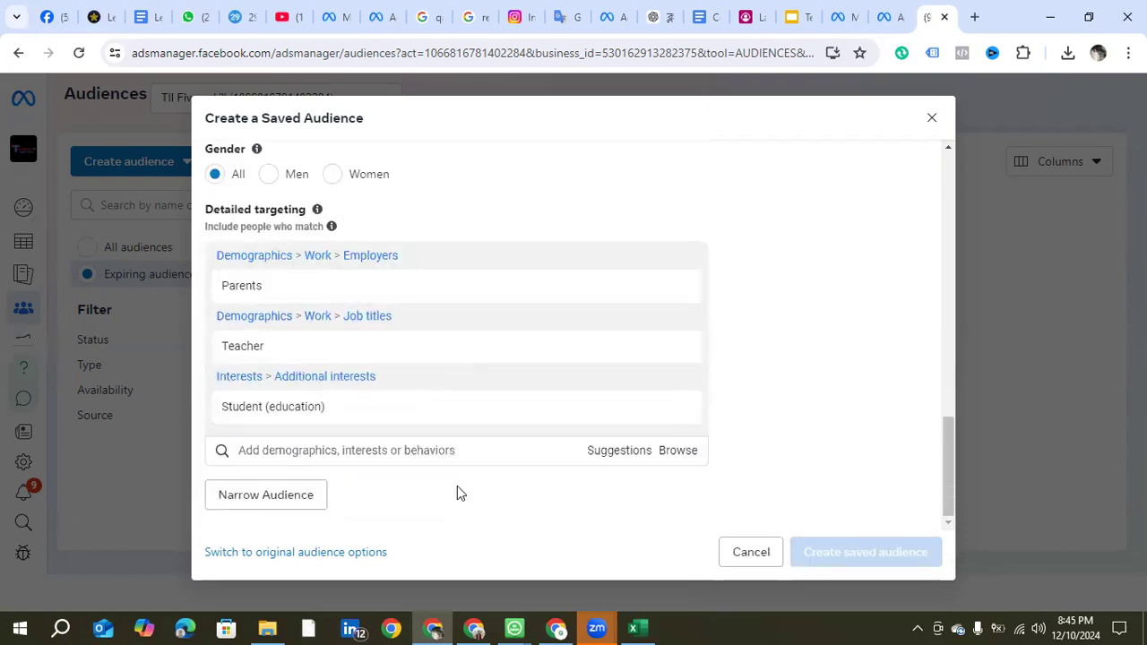
scroll(424, 451, up, 1)
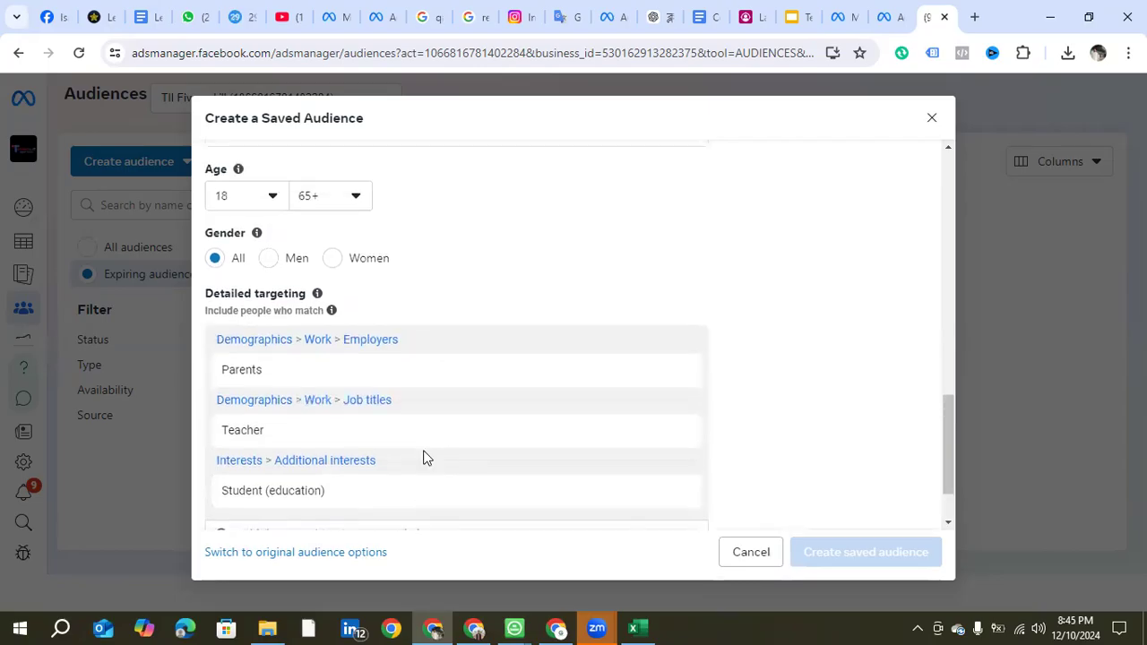
scroll(425, 451, down, 1)
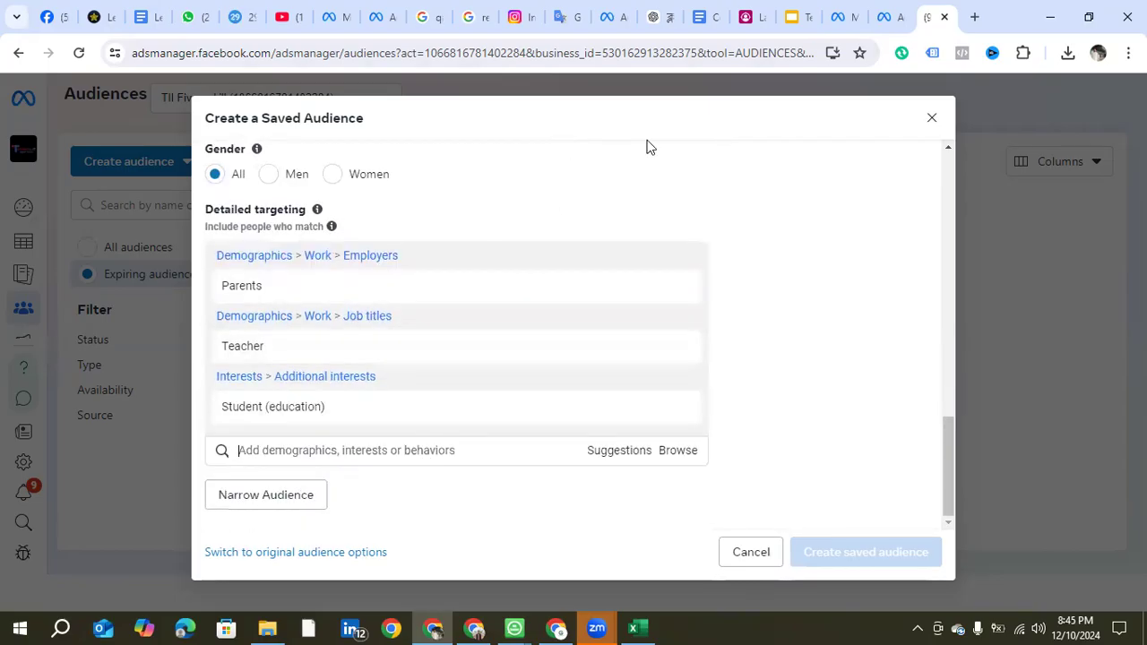
Step: Switch to ChatGPT and try to log in again with the saved e-mail address and account password, dismissing the password check
click(651, 16)
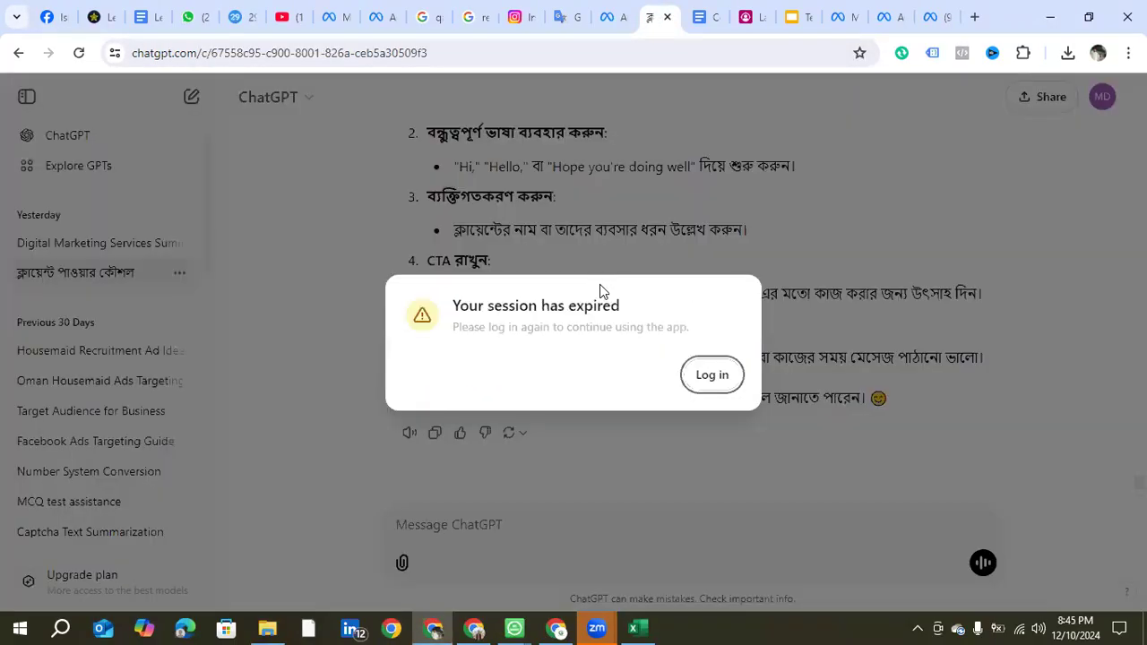
click(713, 376)
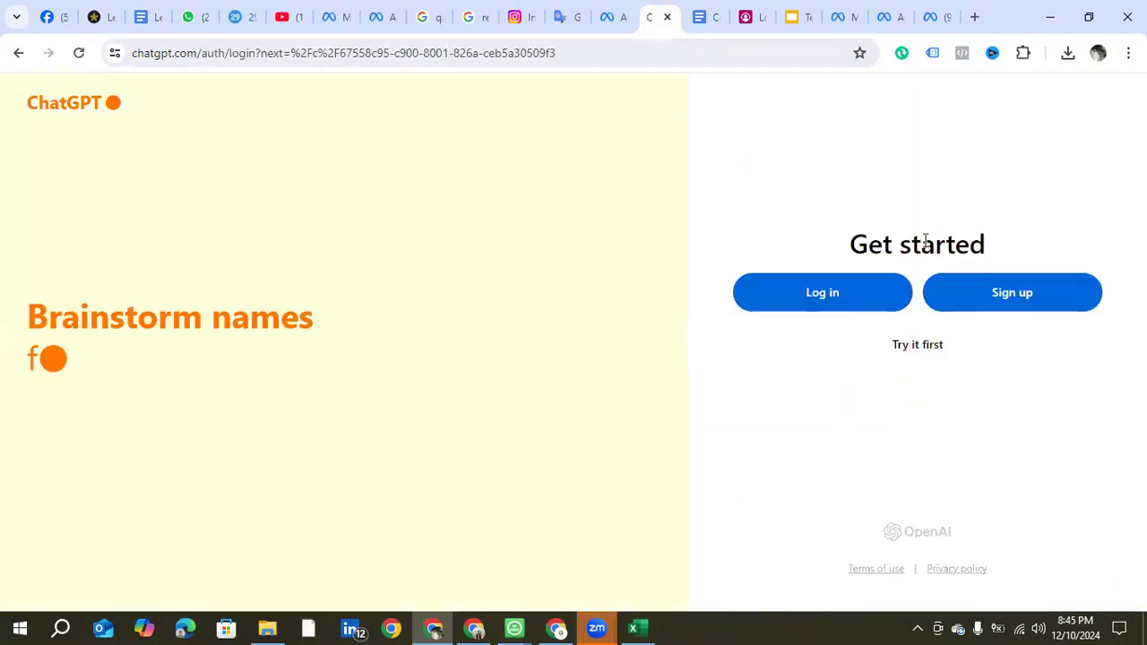
click(836, 311)
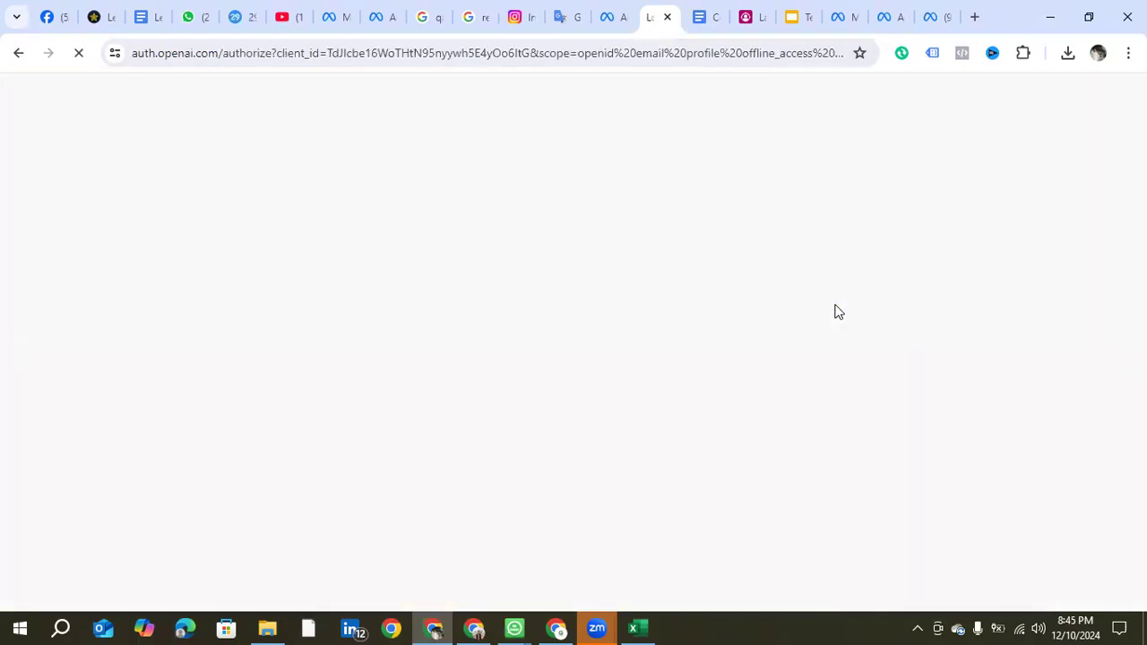
click(596, 319)
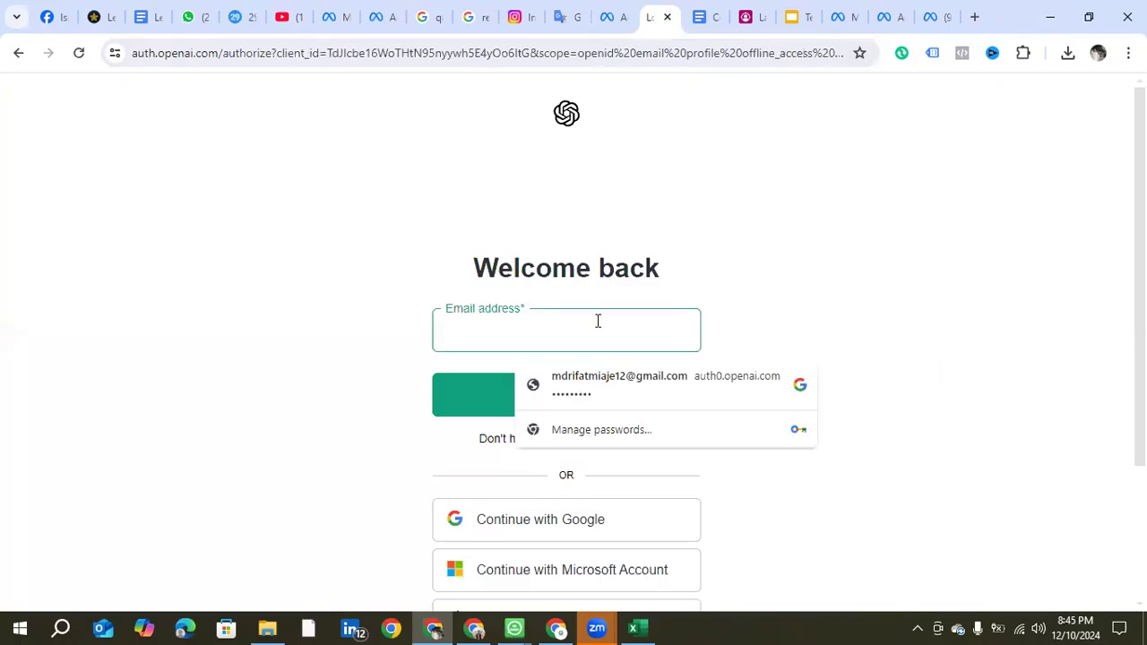
click(603, 377)
click(606, 391)
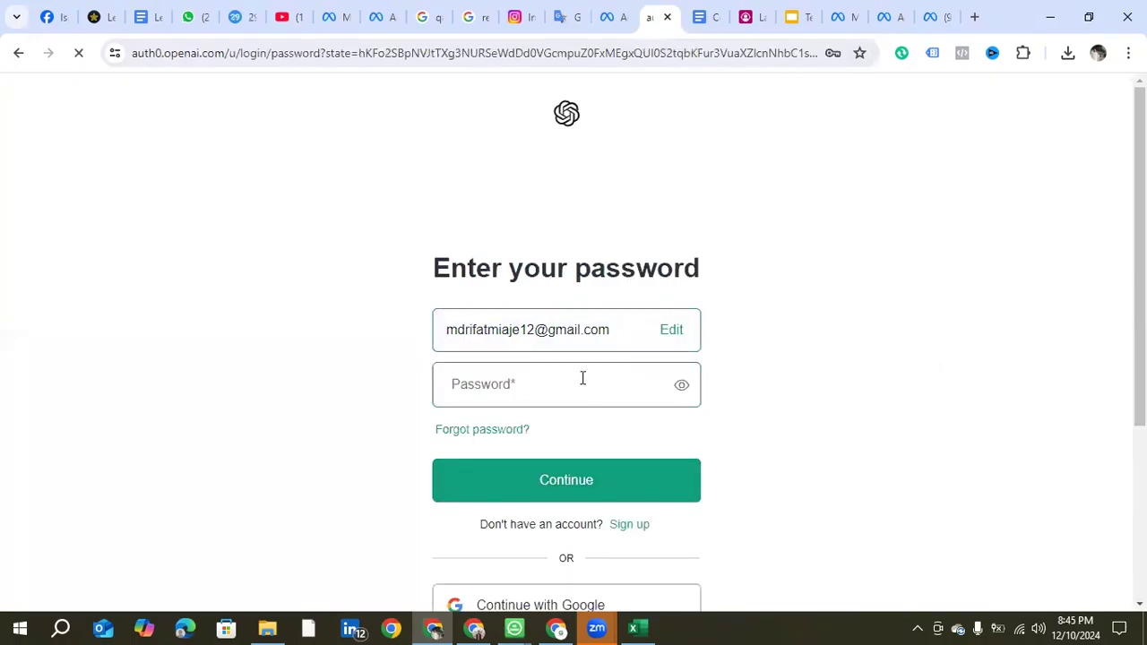
click(559, 386)
click(503, 493)
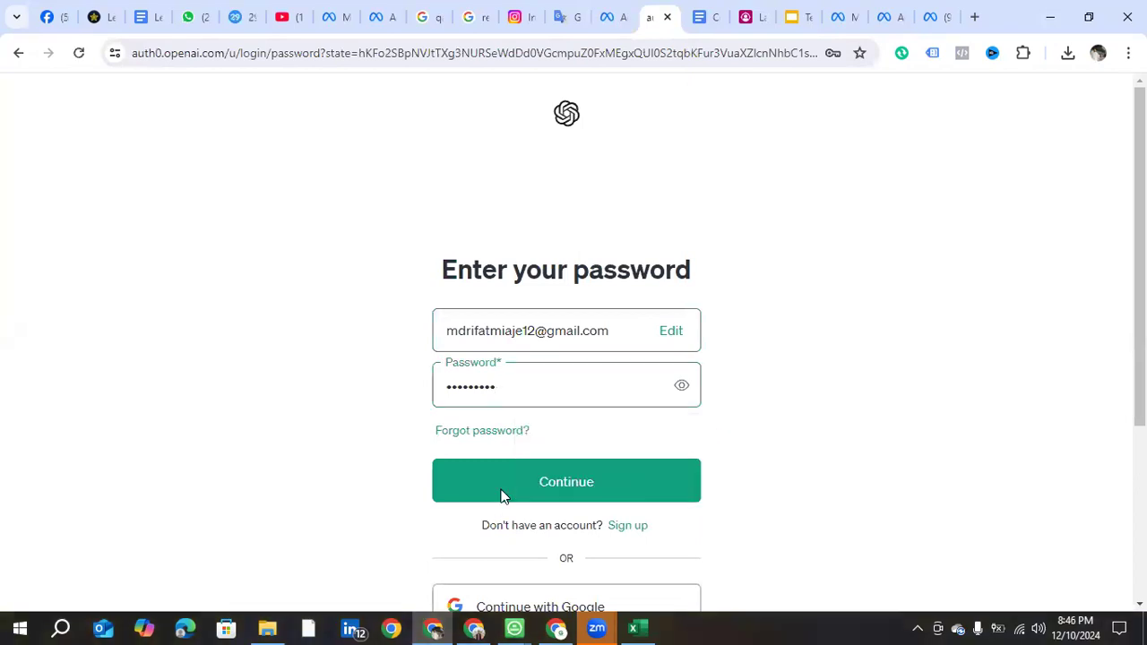
click(550, 494)
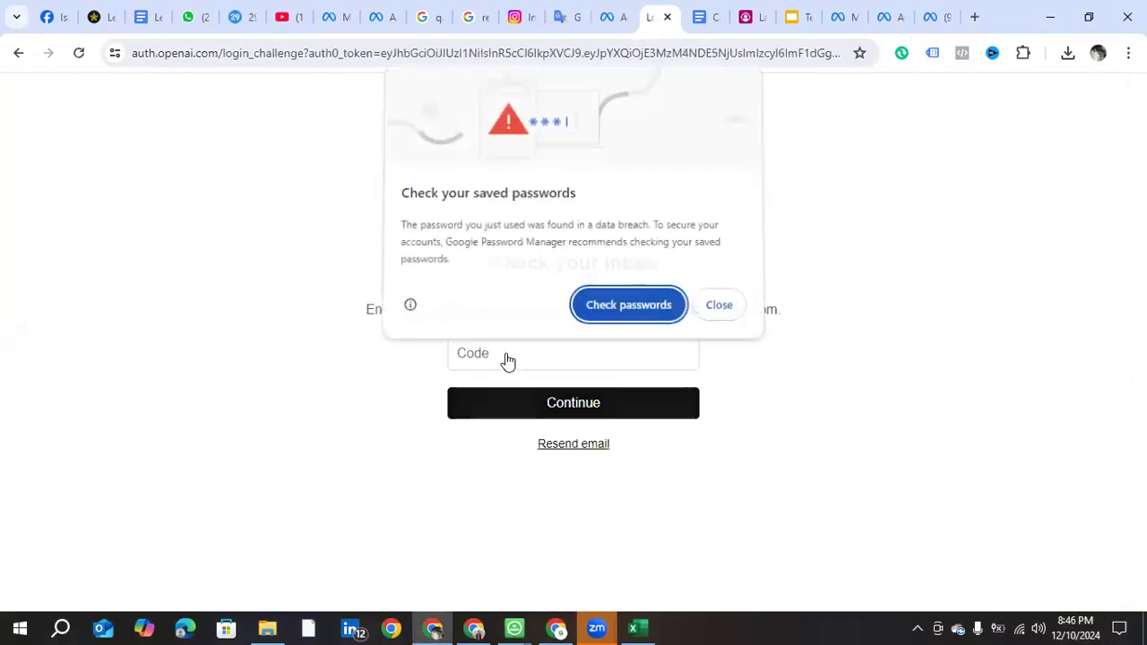
click(718, 307)
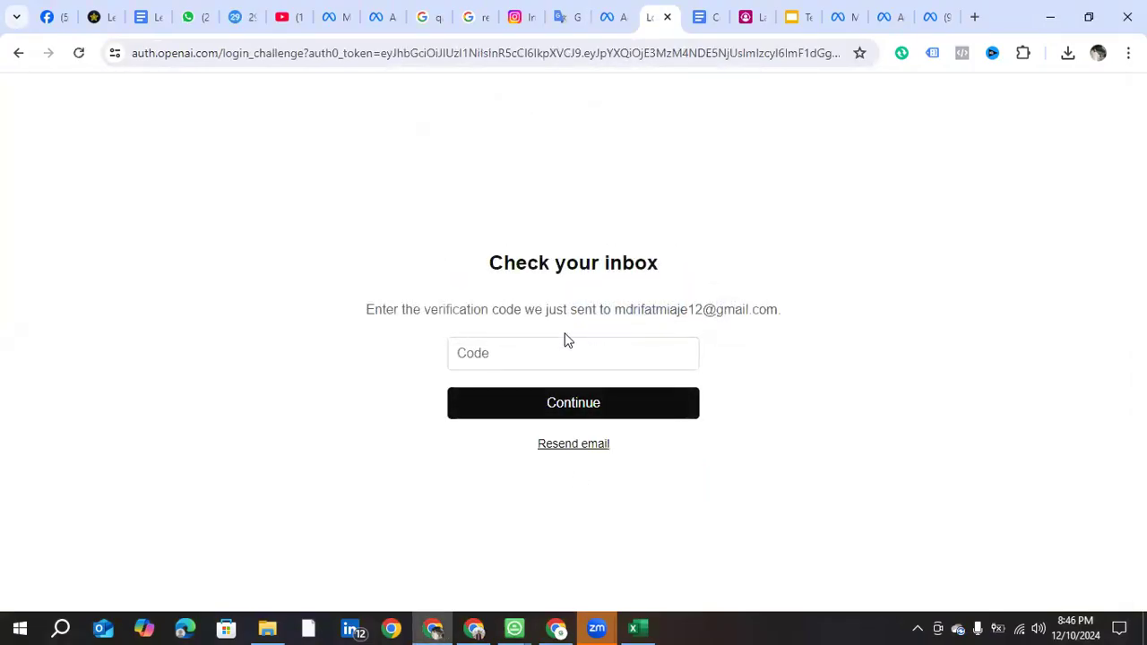
click(535, 362)
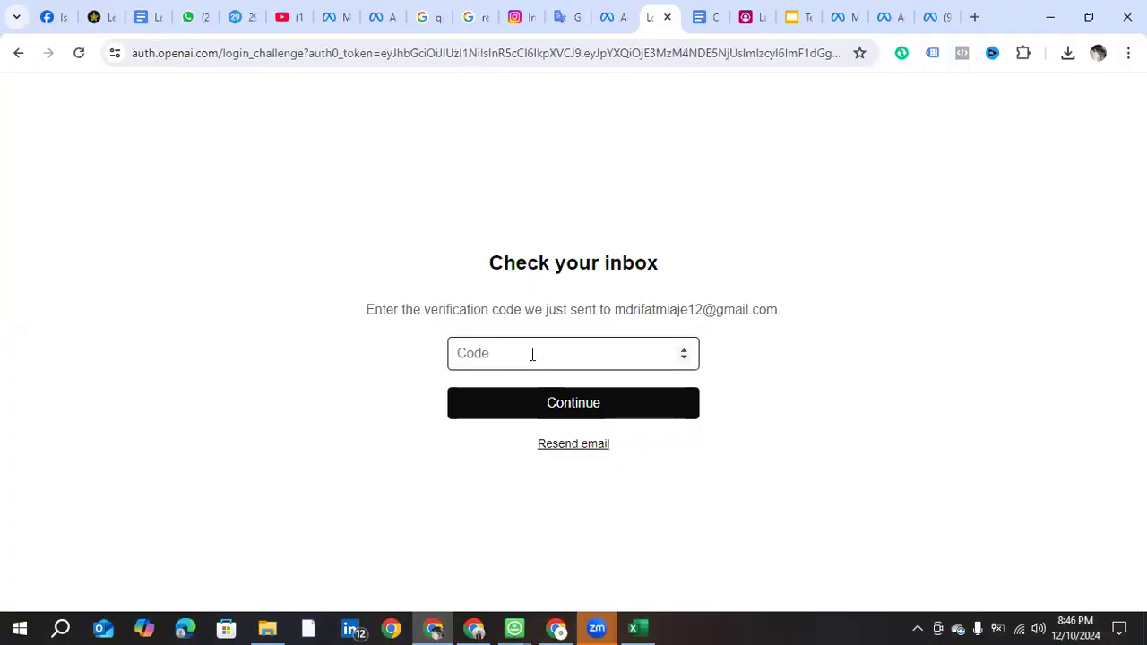
click(975, 18)
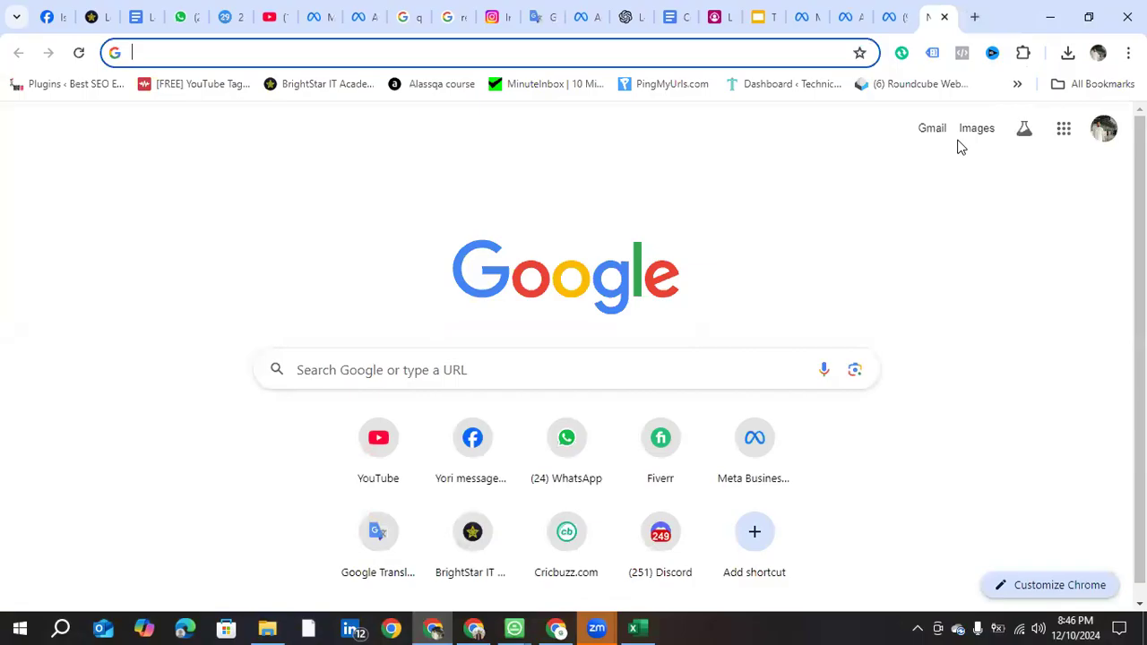
click(939, 133)
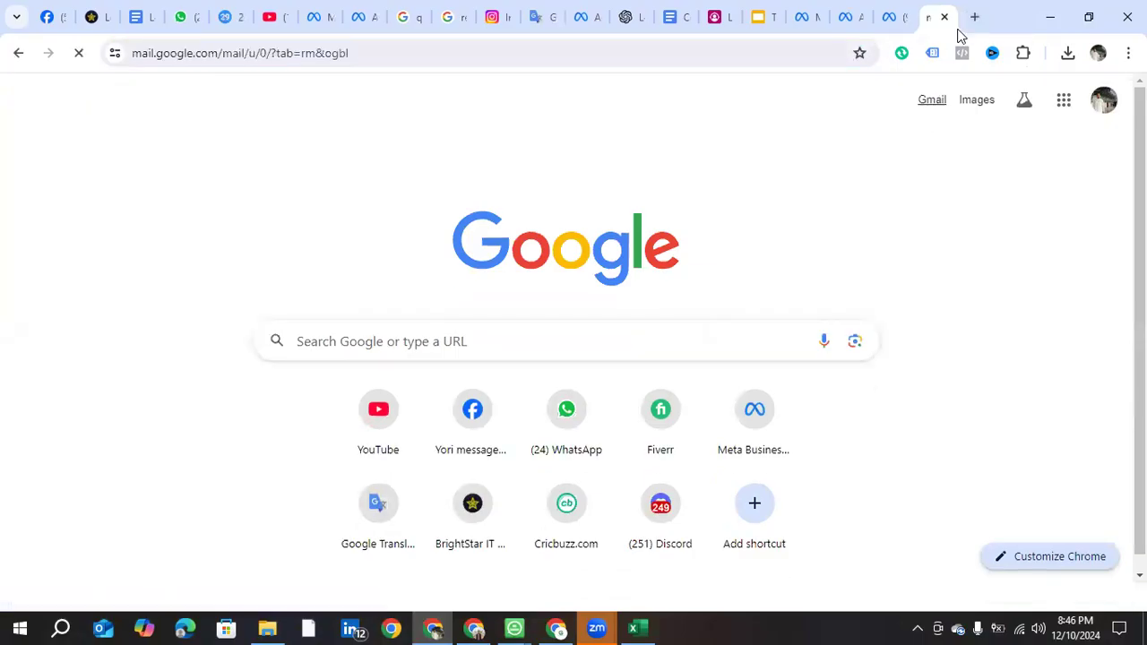
click(944, 17)
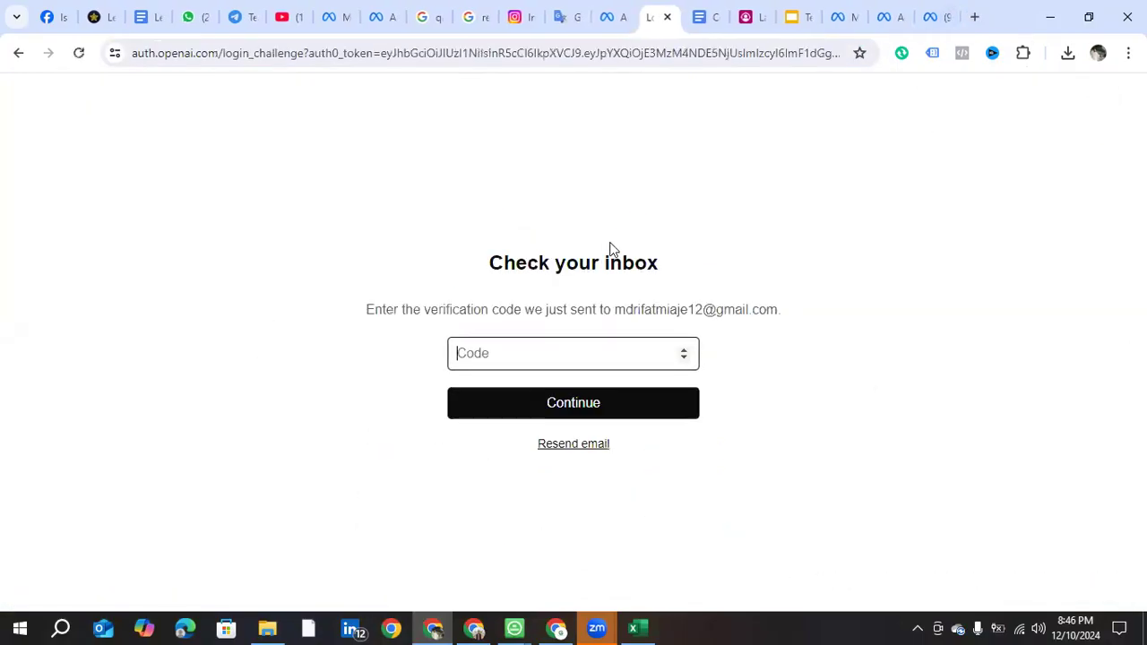
Step: Switch to the other Chrome window, open ChatGPT in a new tab through its introduction page, and look through the chat history
click(465, 587)
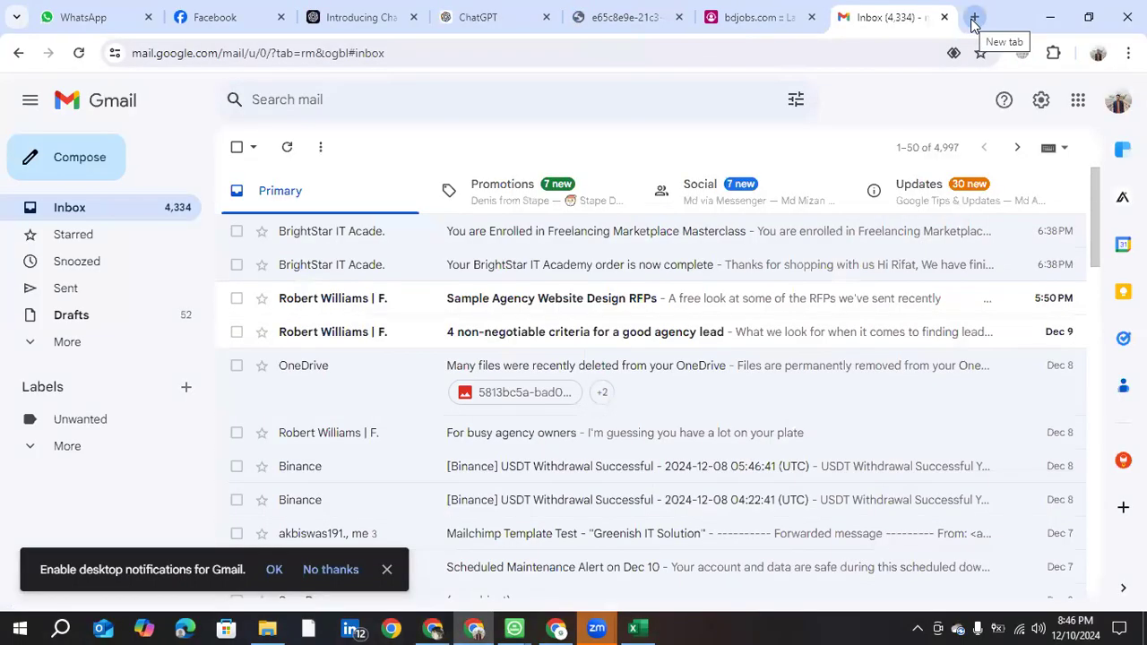
click(974, 20)
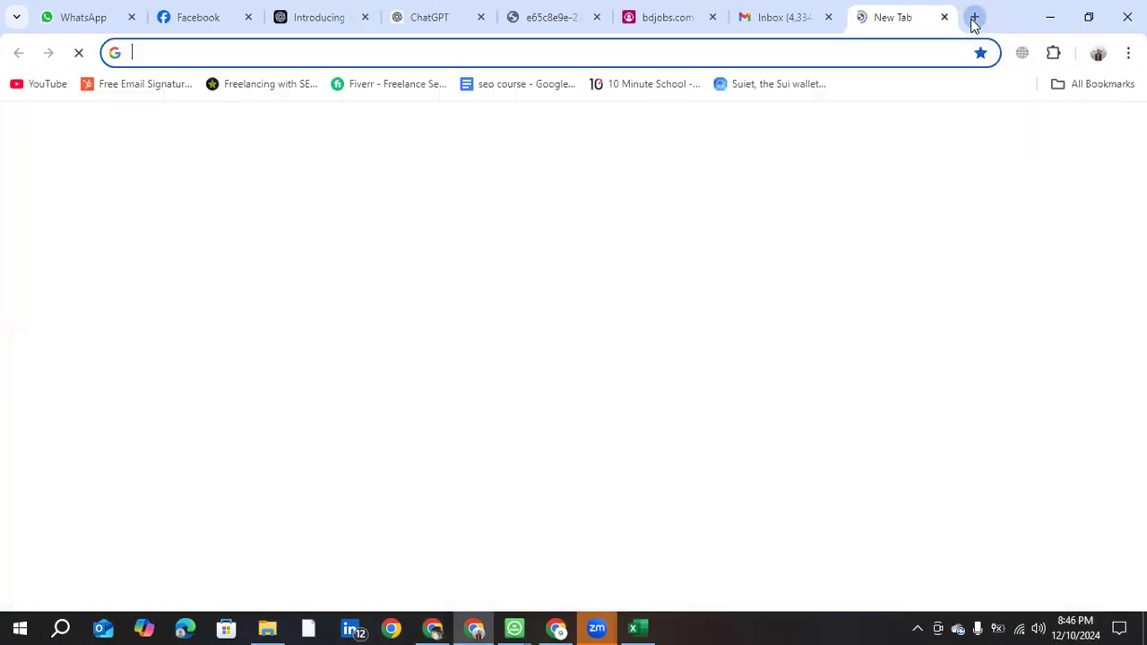
click(815, 55)
text(c)
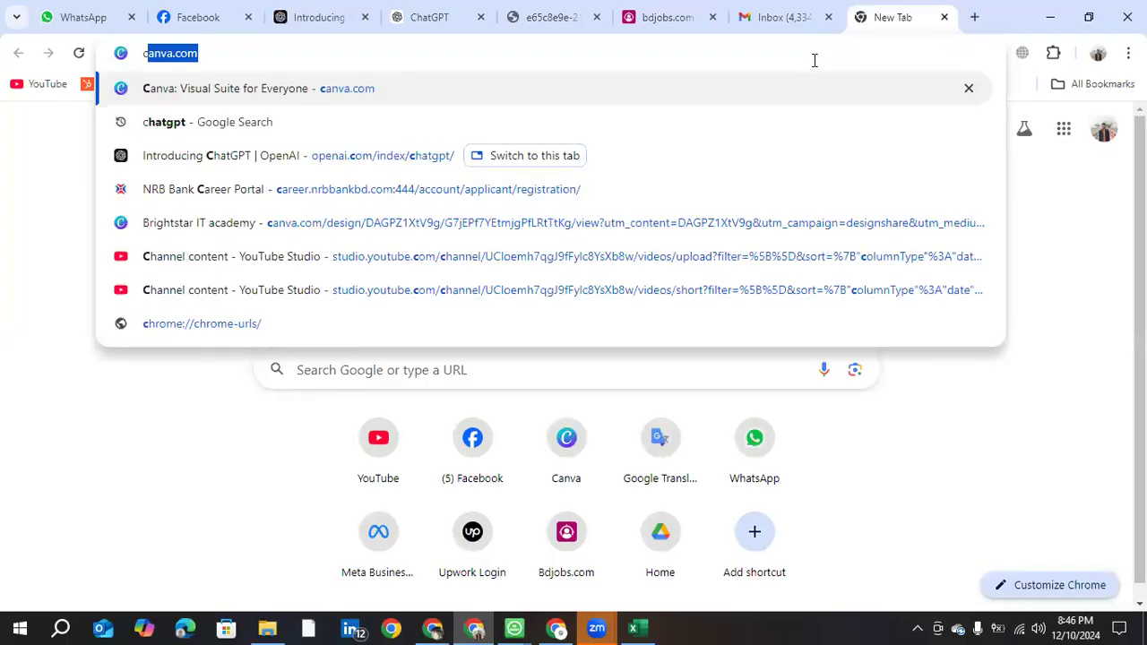
text(h)
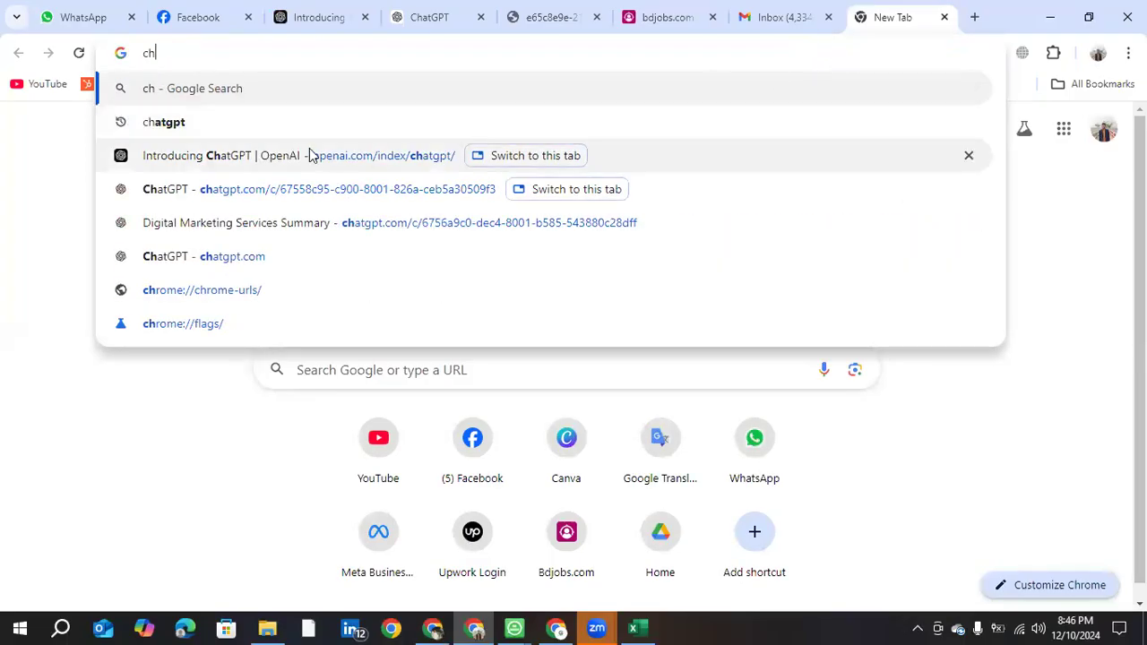
click(287, 155)
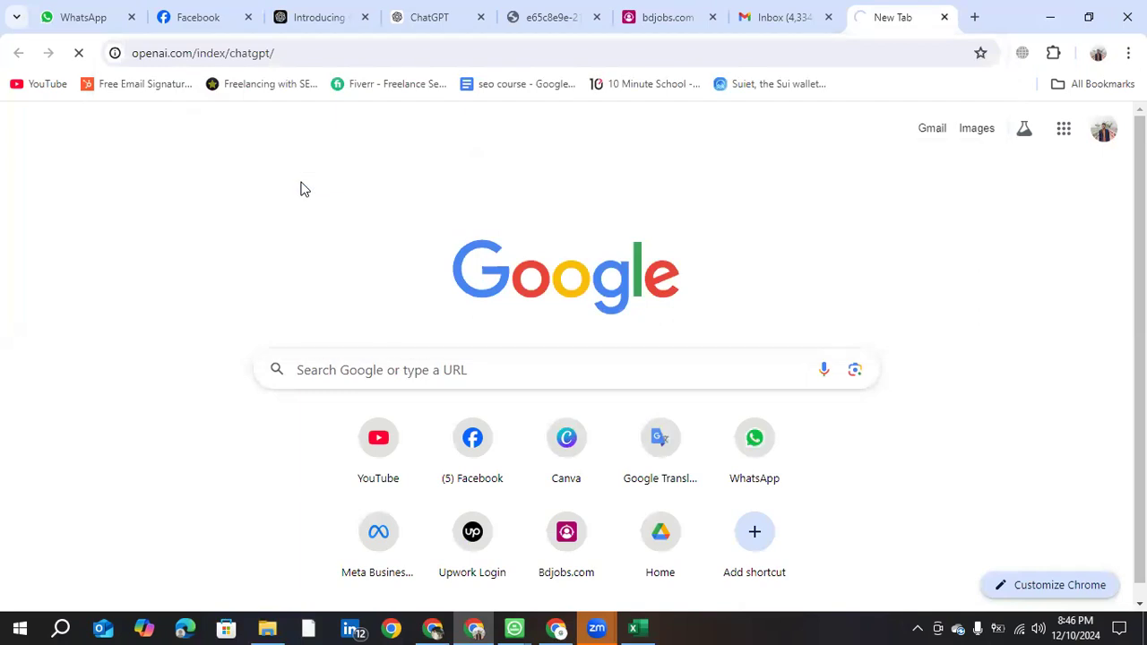
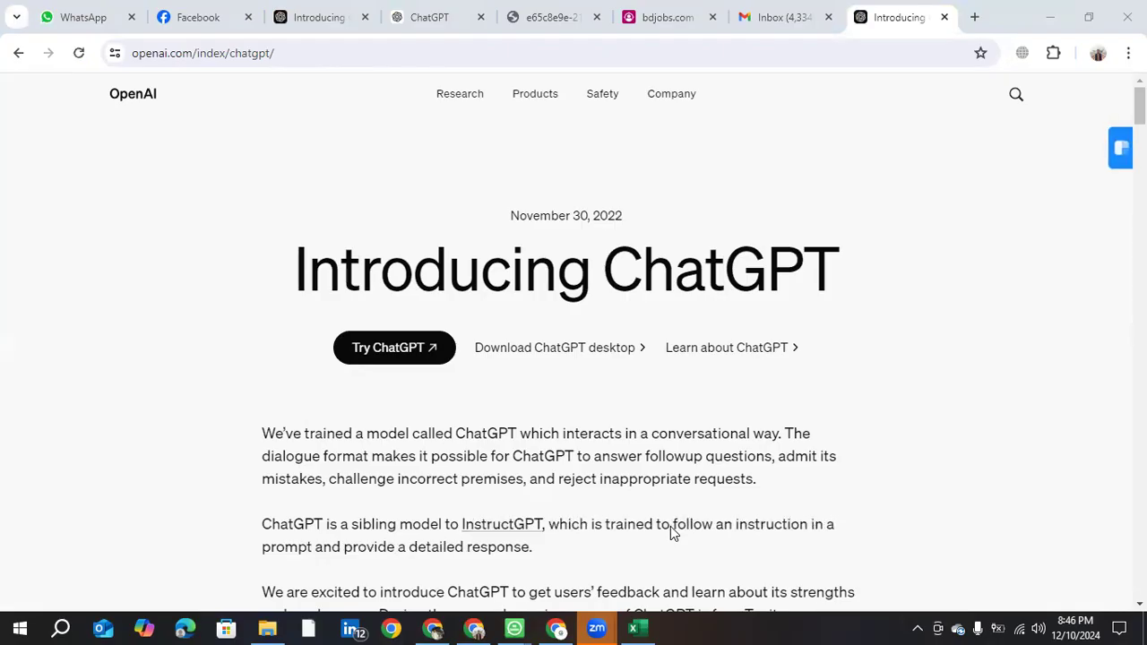
click(425, 355)
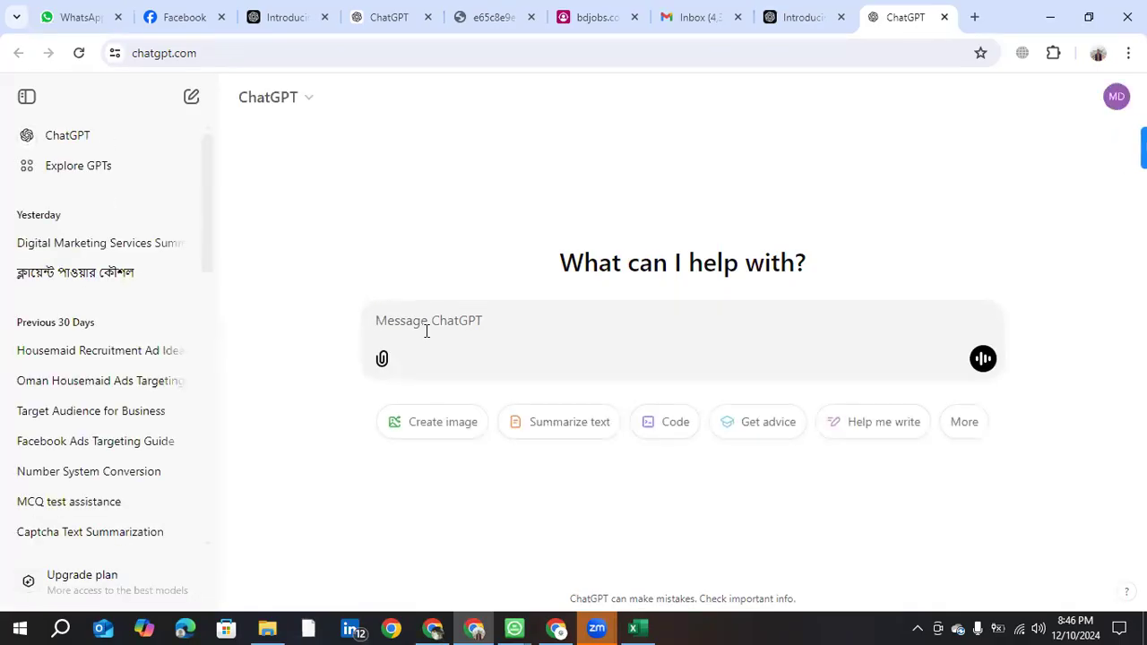
scroll(46, 528, down, 3)
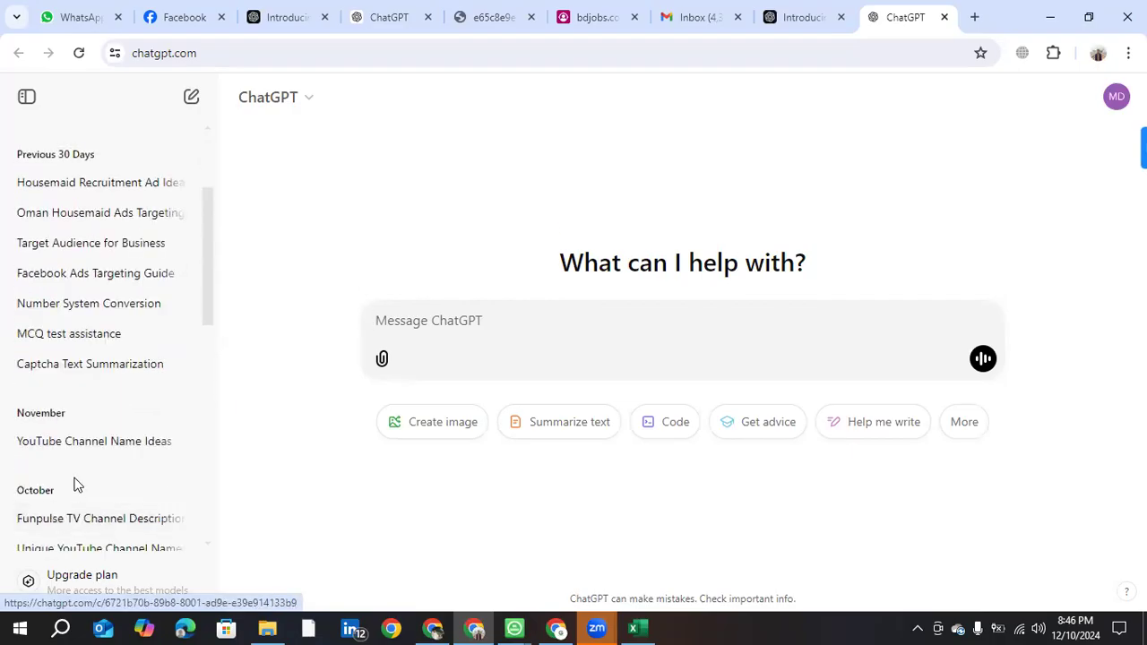
scroll(77, 490, down, 3)
scroll(79, 497, down, 3)
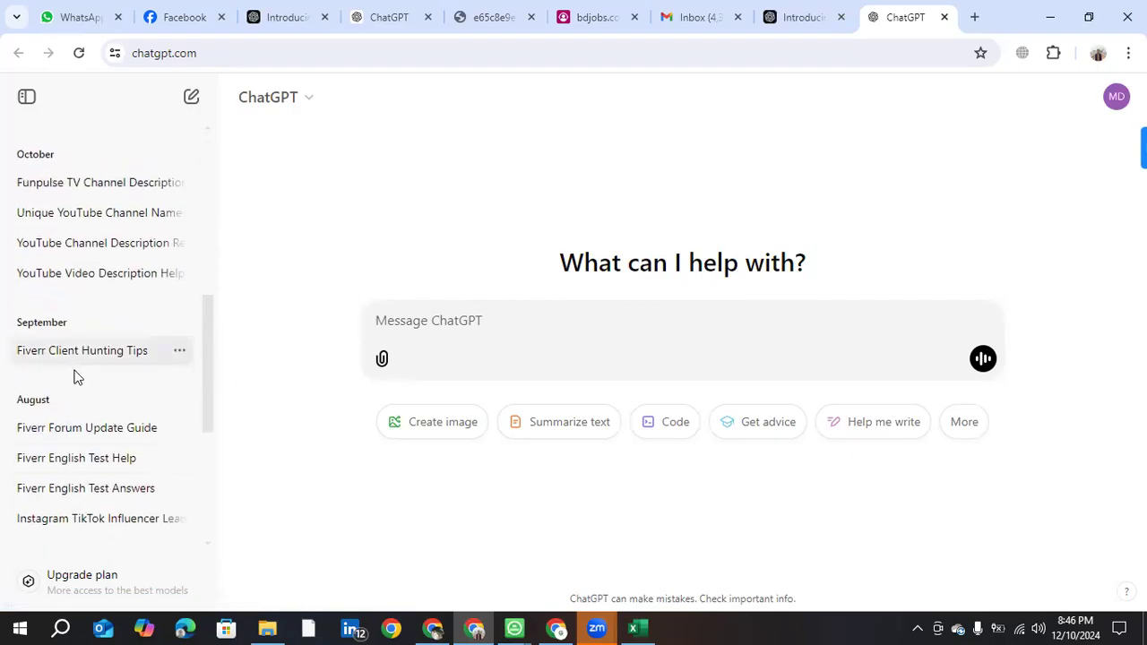
scroll(80, 404, down, 3)
scroll(88, 440, up, 10)
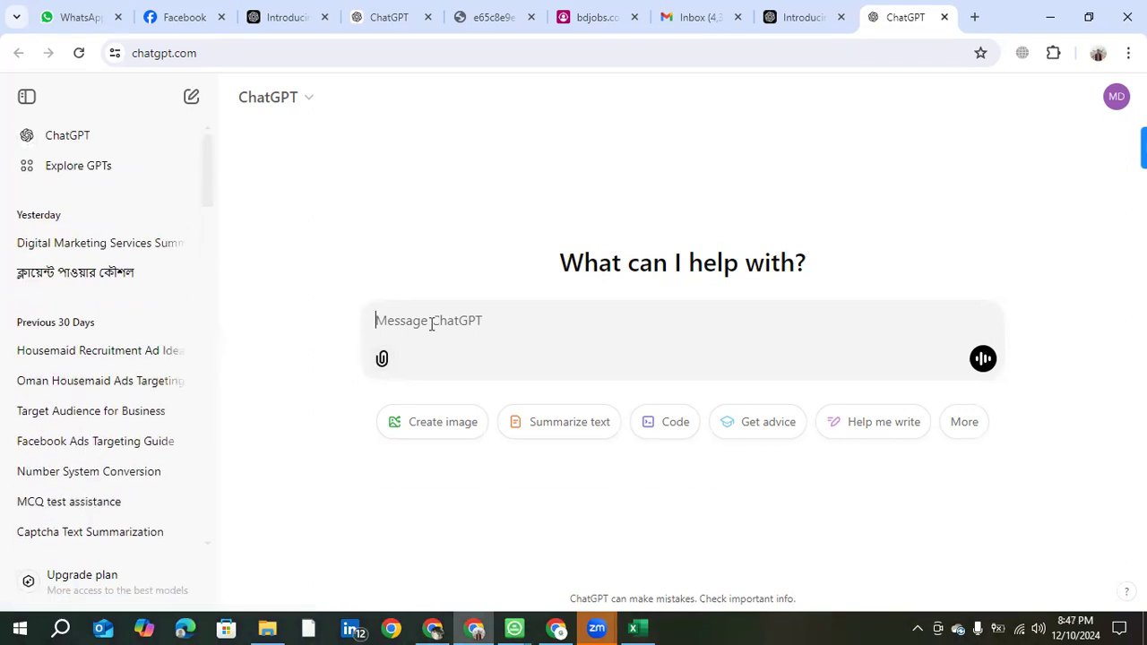
Step: Write the prompt opening "I want run Facebook ads for freelancing training" for ChatGPT, correcting the spelling of Facebook
text(I want )
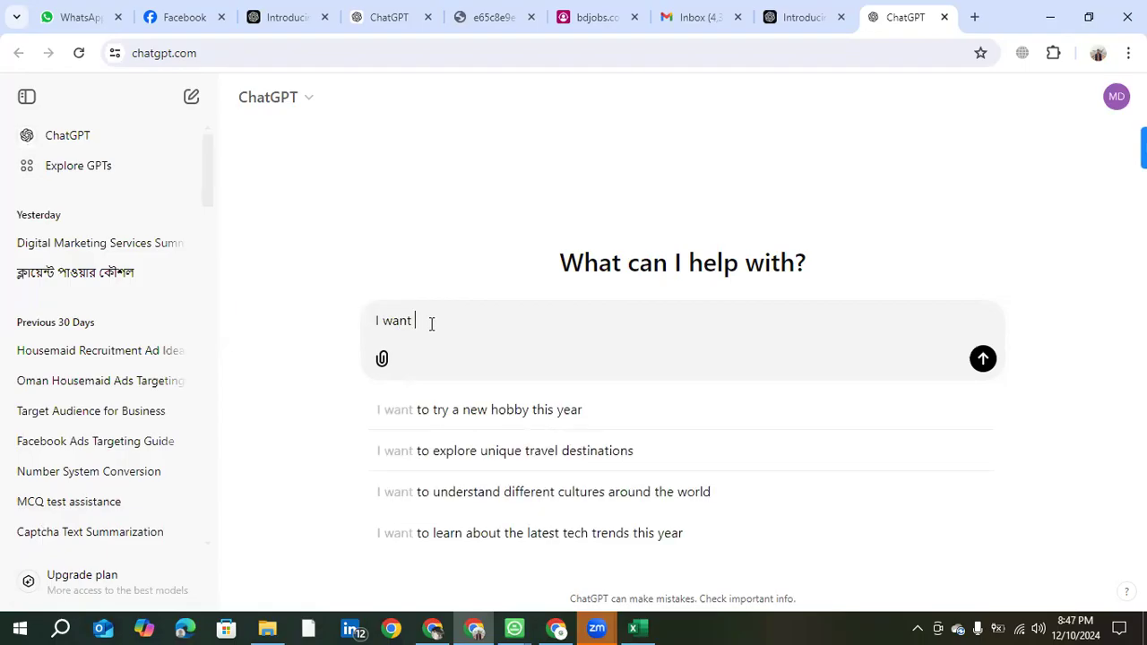
text(run facebook ads)
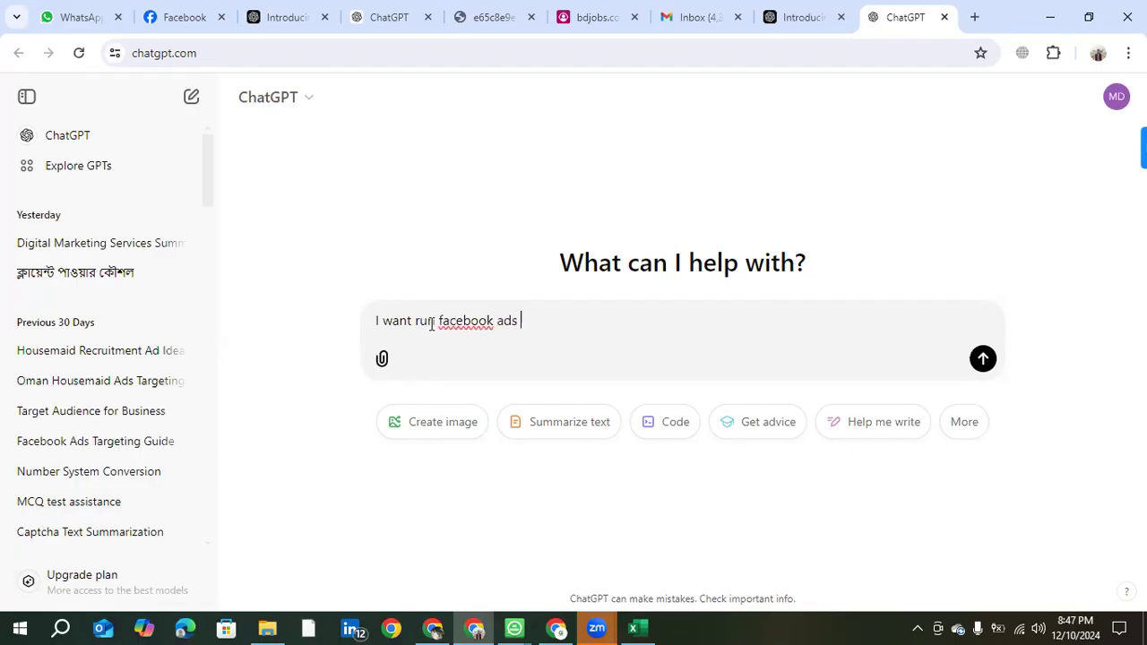
text( for freelancing training)
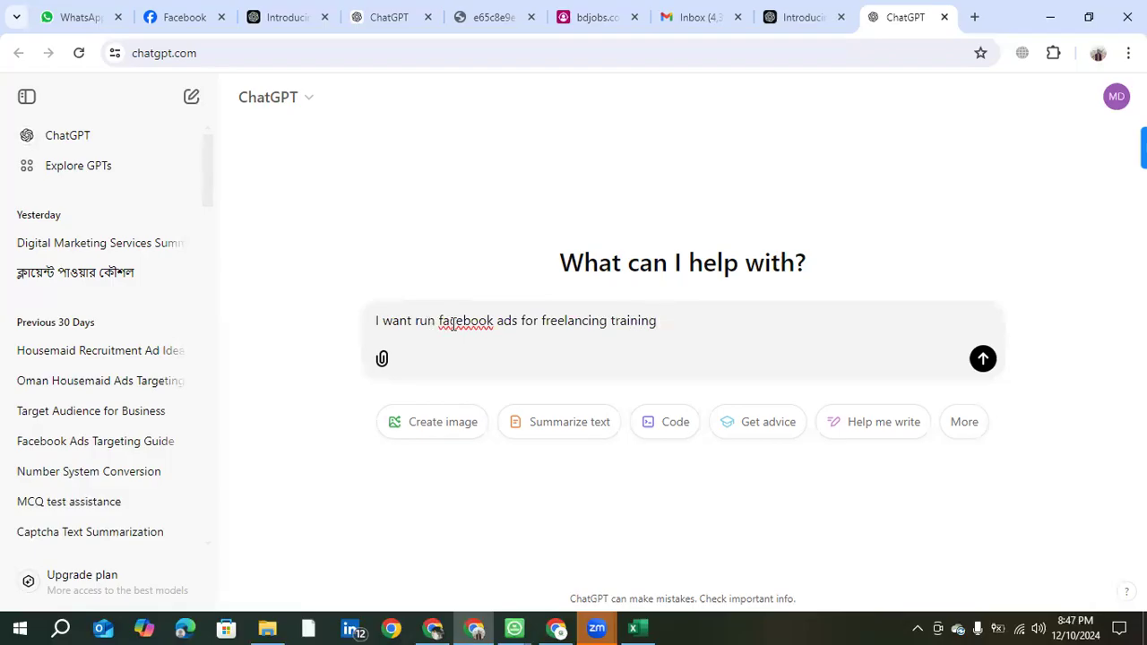
right_click(456, 324)
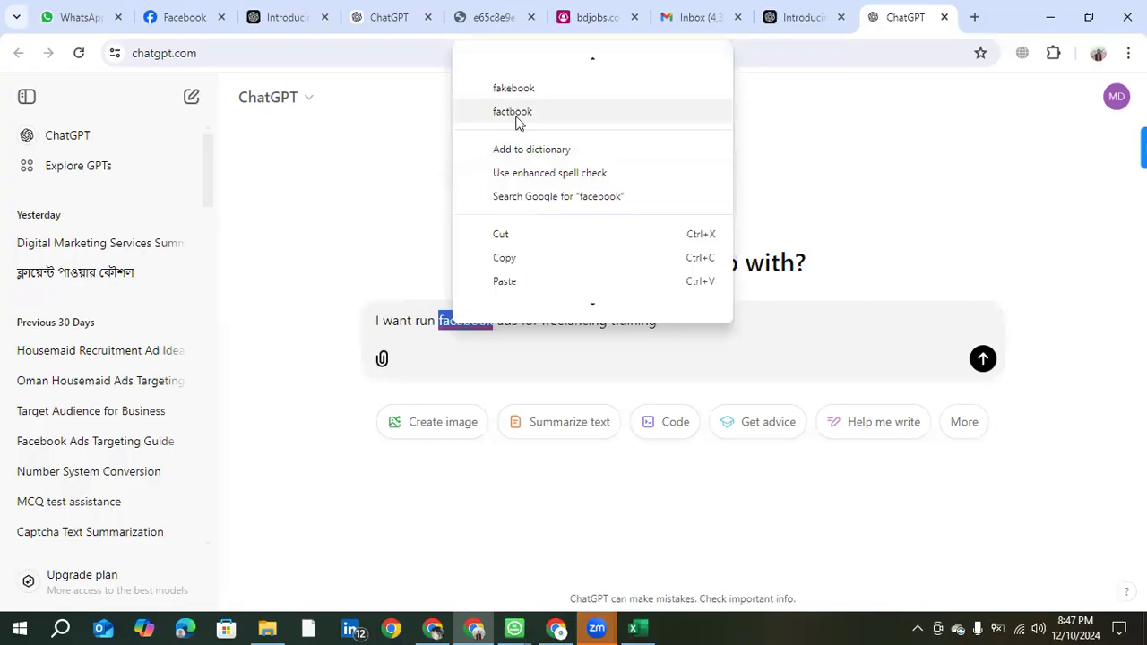
scroll(520, 112, up, 1)
click(526, 65)
Step: Complete the prompt by asking "what kind of audience should I target" and requesting audience targeting, and send it
click(671, 323)
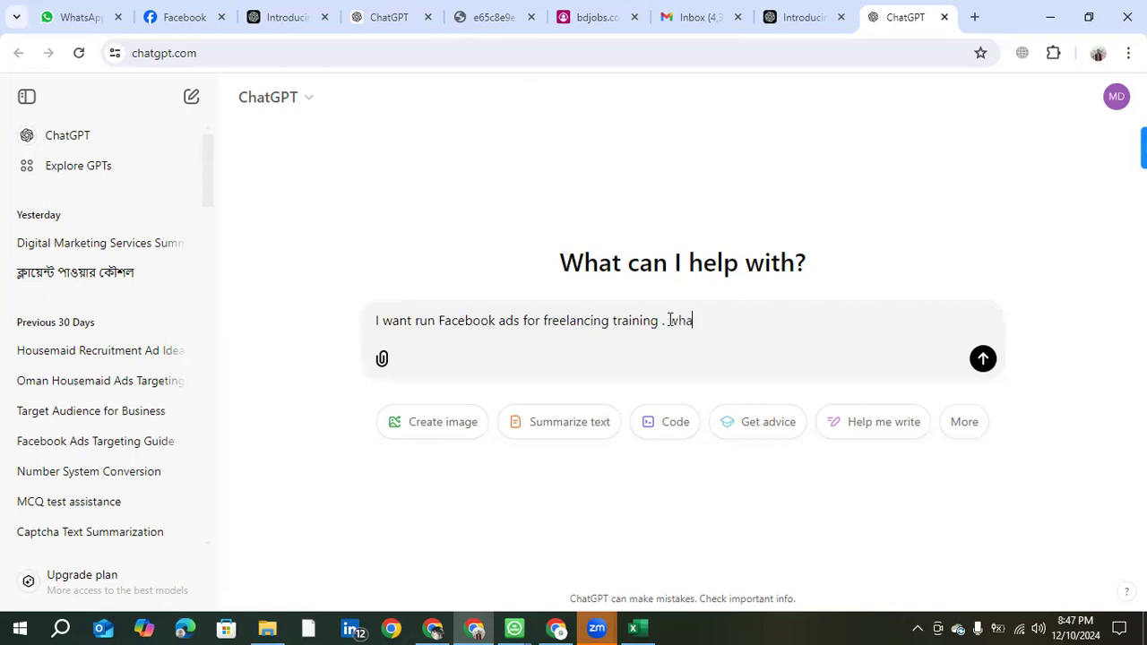
text(. what kind of audience)
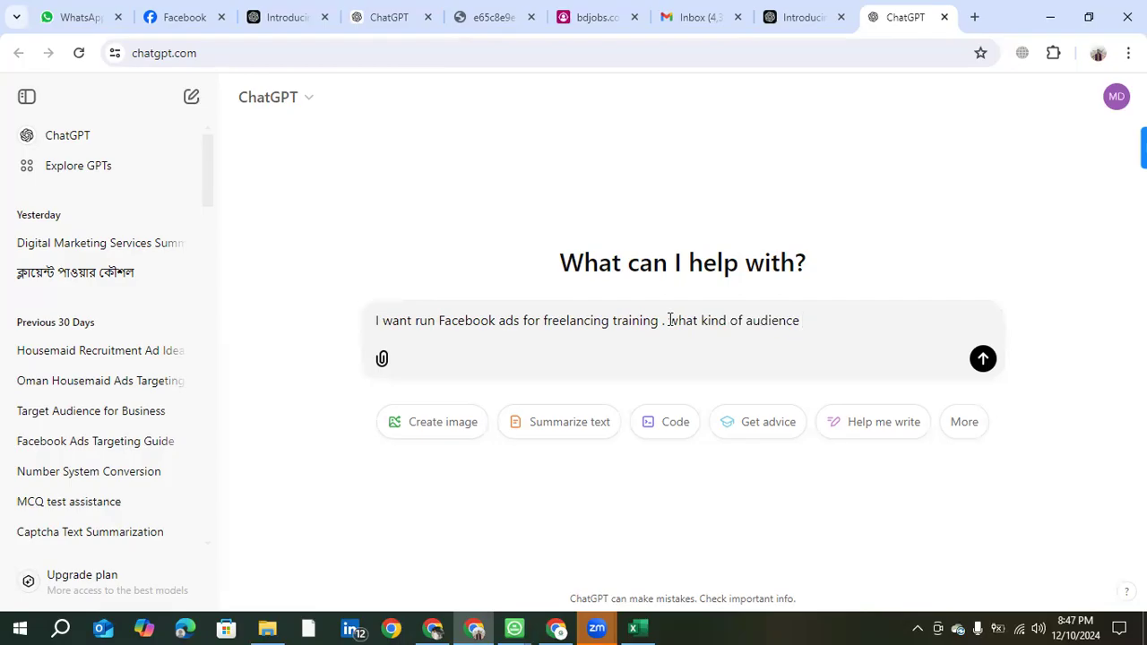
text(should I target.? can)
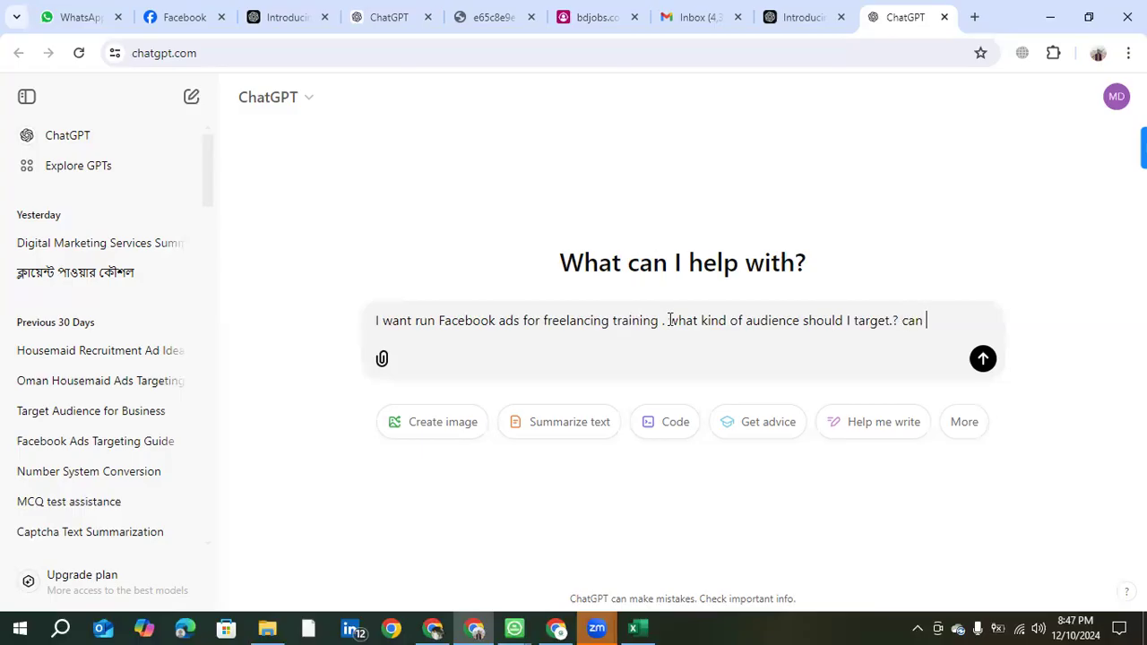
text( You)
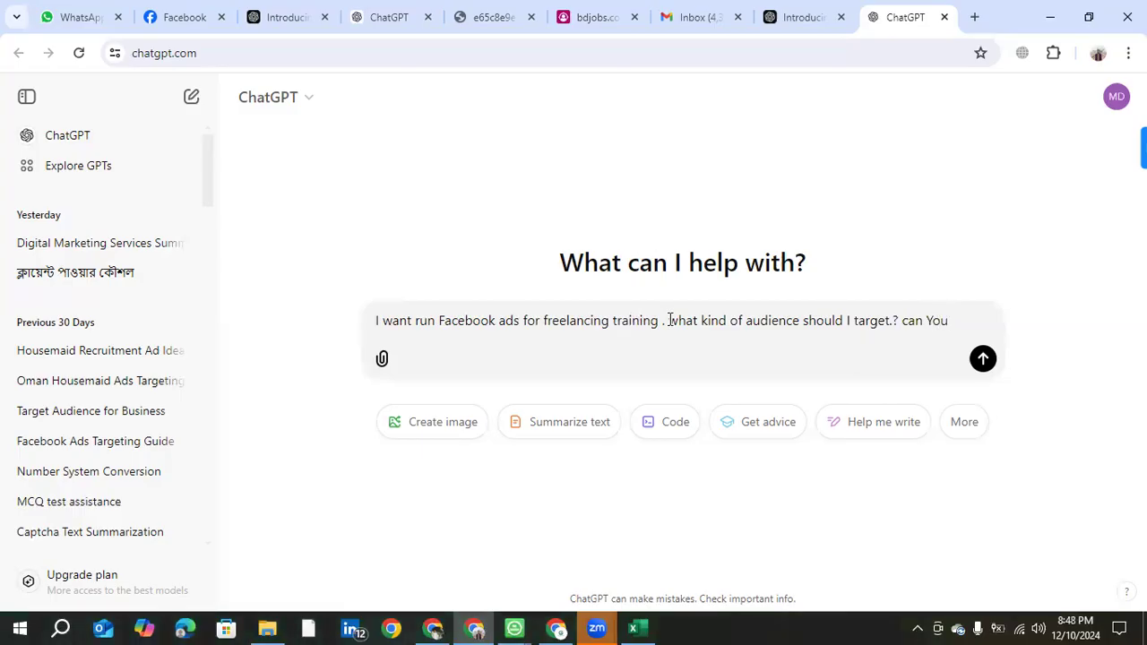
text( give me audienc)
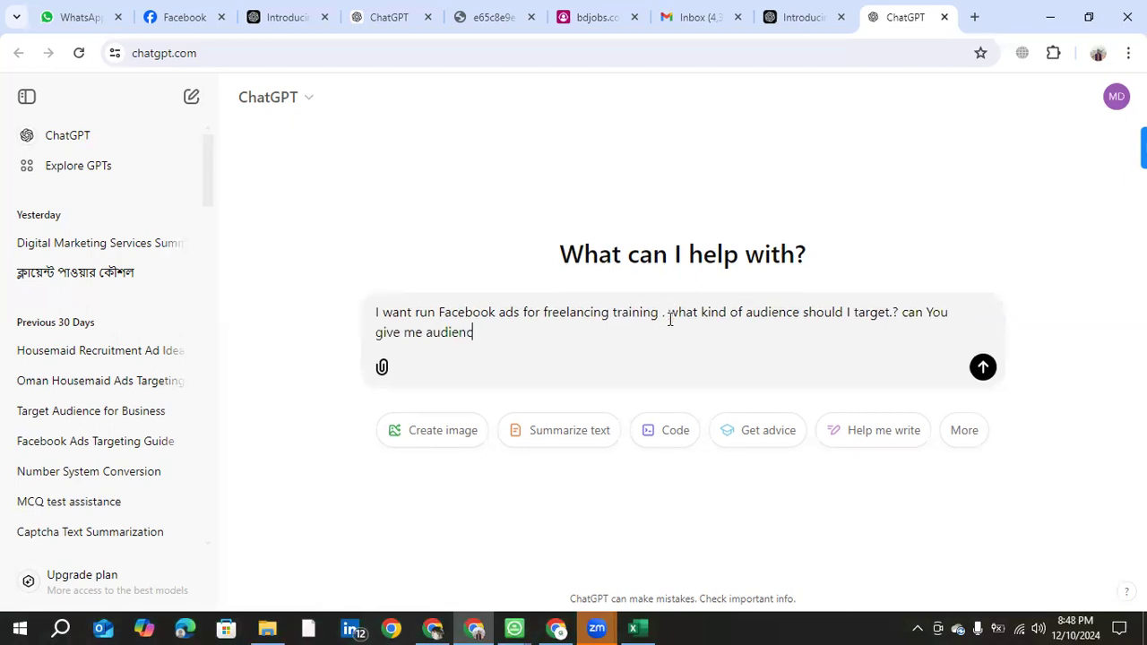
text(e targe)
key(Return)
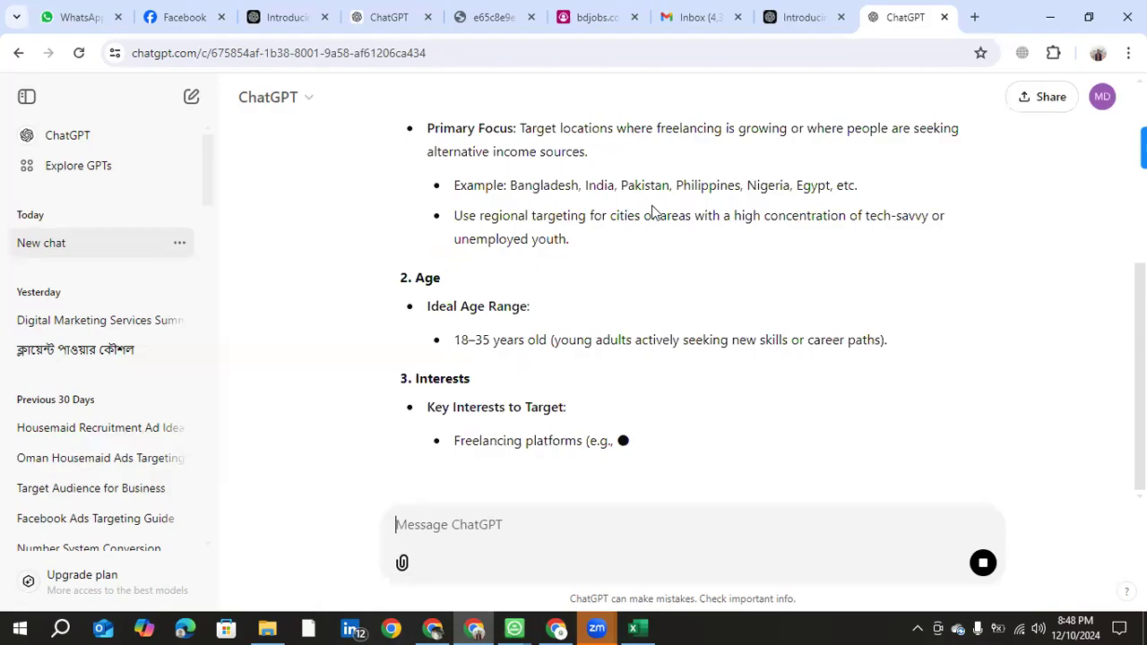
Step: Read the recommended location, age range and interests in ChatGPT's audience targeting answer
scroll(655, 212, up, 1)
scroll(655, 212, up, 1)
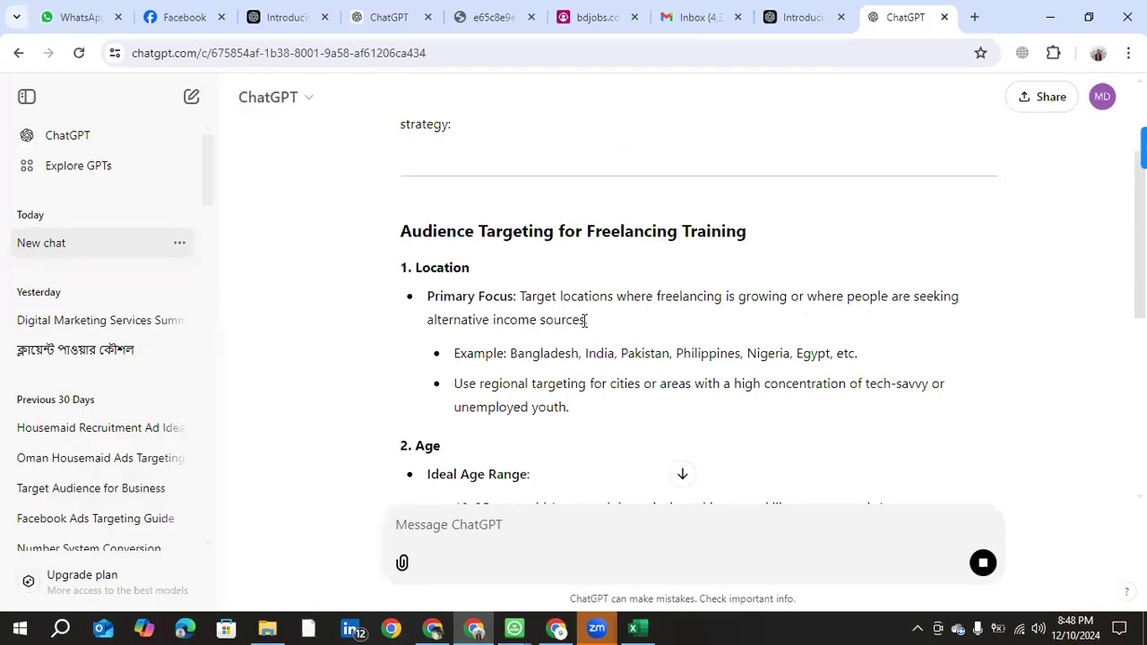
drag(516, 291, 585, 315)
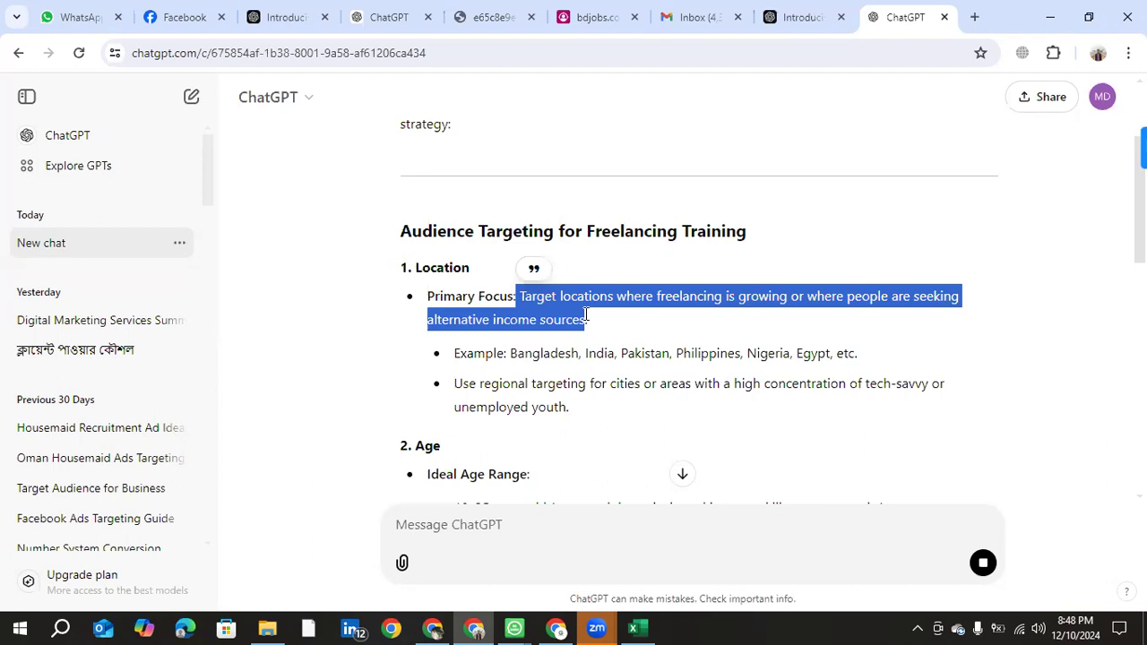
scroll(585, 315, down, 3)
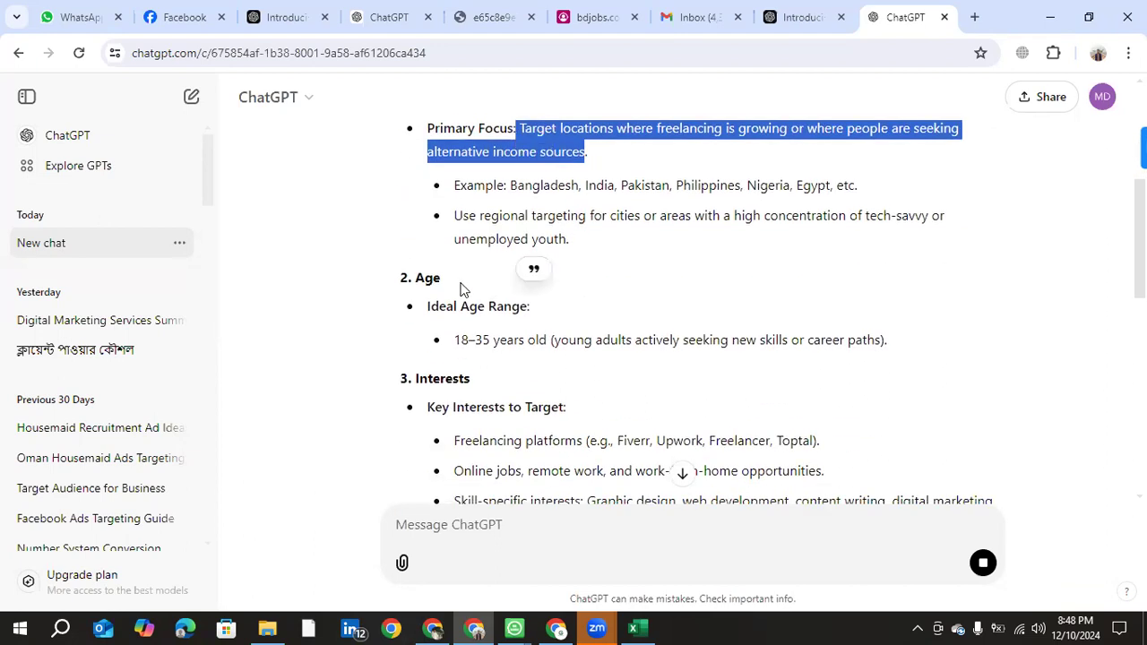
scroll(460, 329, down, 3)
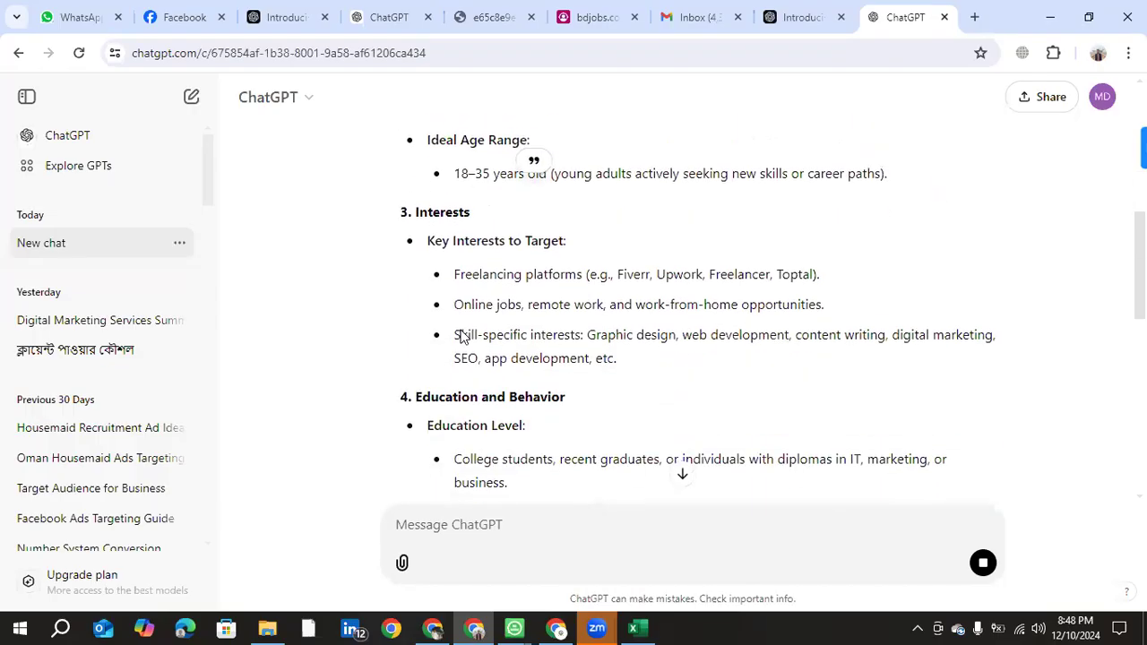
drag(452, 175, 488, 177)
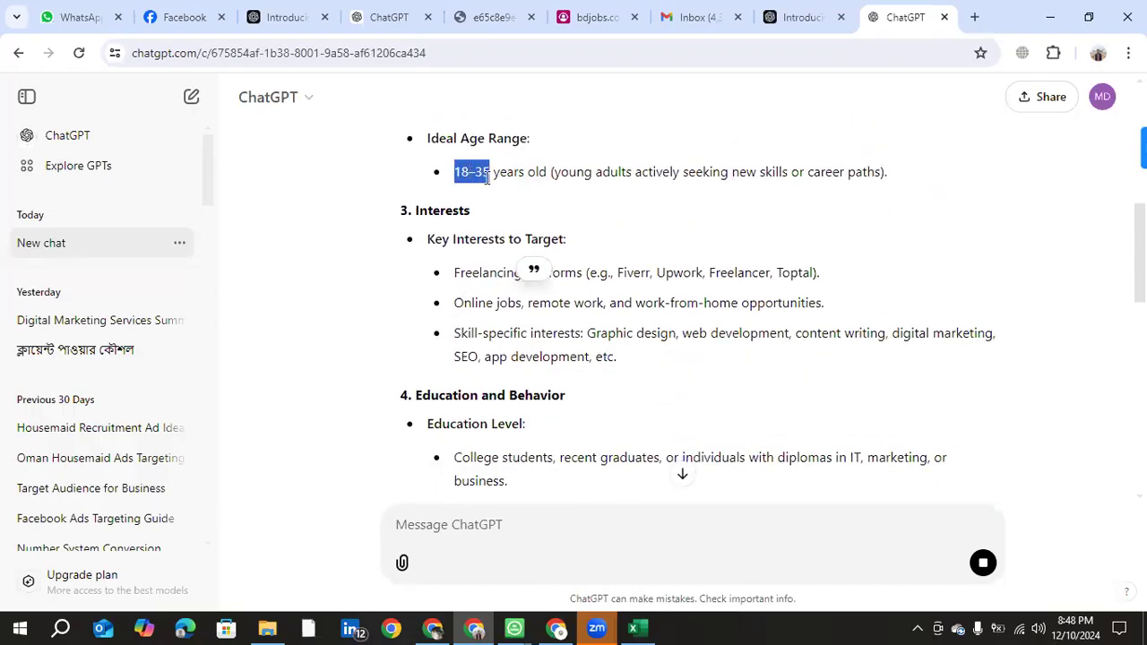
click(574, 205)
scroll(576, 209, down, 1)
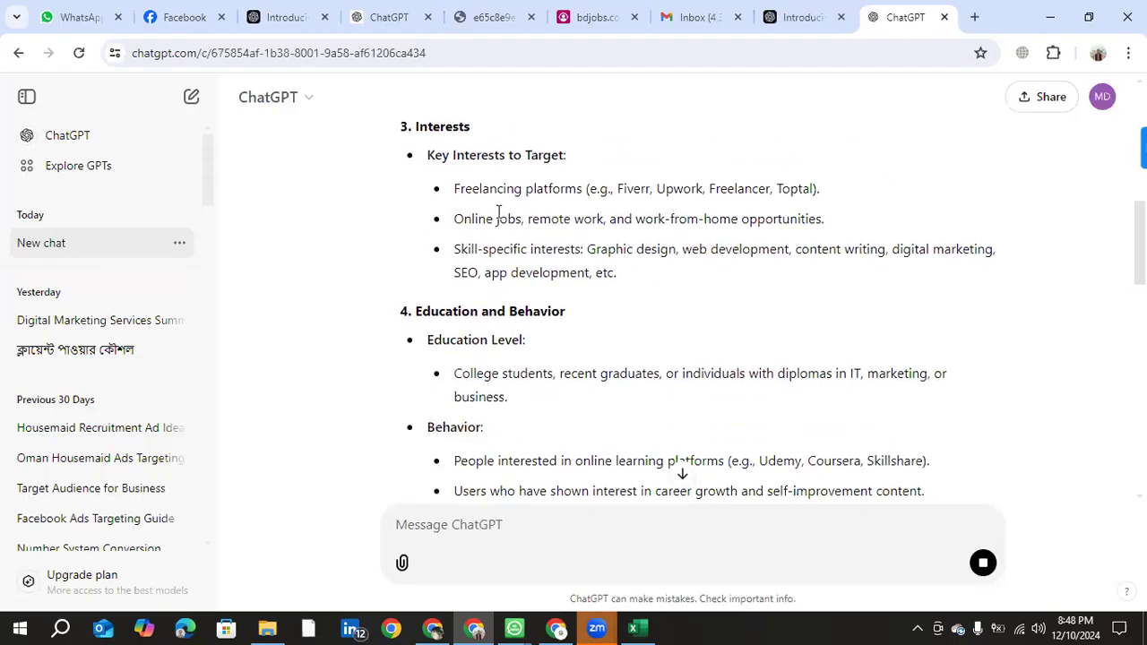
Step: Copy the phrase "Freelancing platform" from the key interests in ChatGPT's answer
double_click(460, 188)
shift+click(578, 184)
key(ctrl+c)
right_click(555, 192)
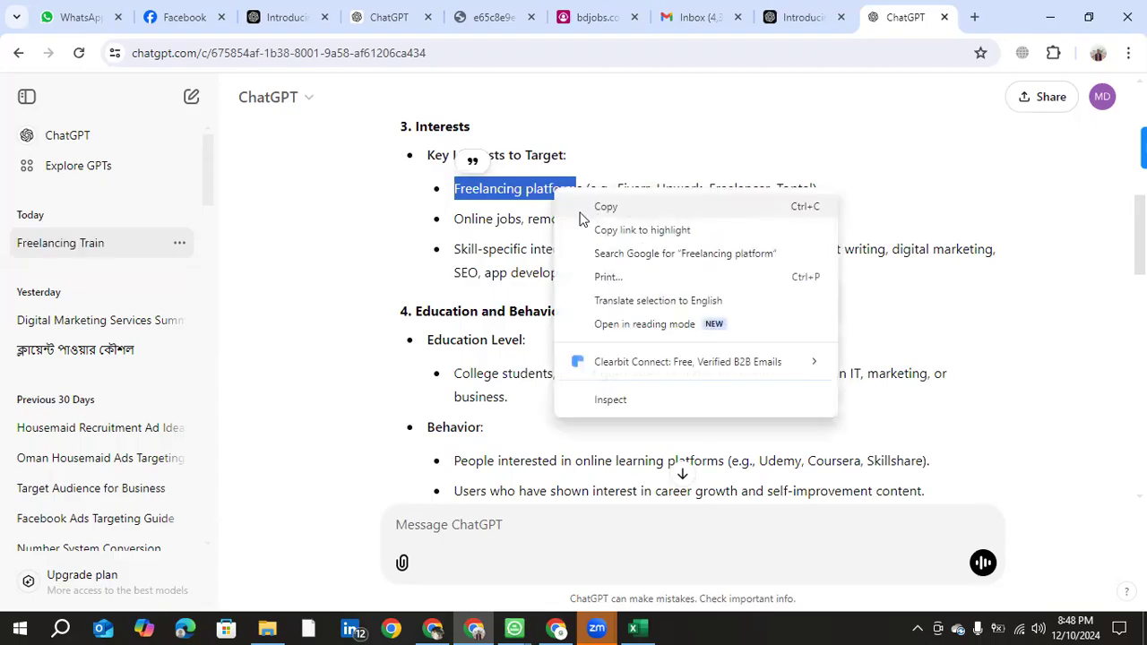
click(596, 206)
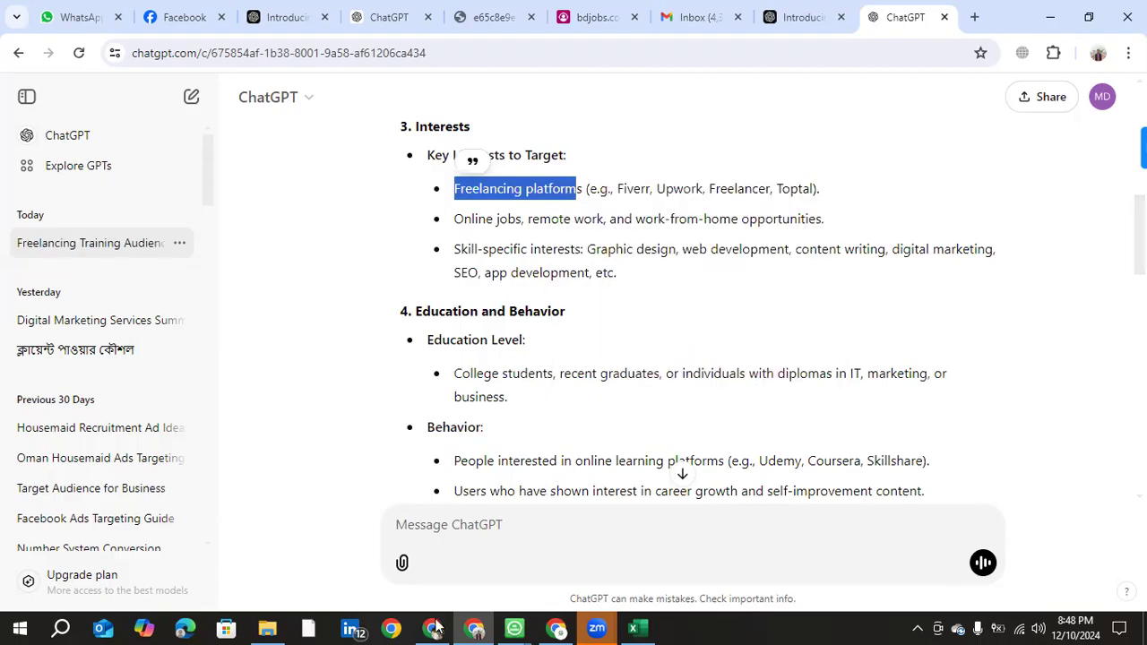
Step: Switch back to Meta Ads Manager and search the saved audience's detailed targeting for "Freelancing platform"
mouse_move(433, 627)
click(428, 566)
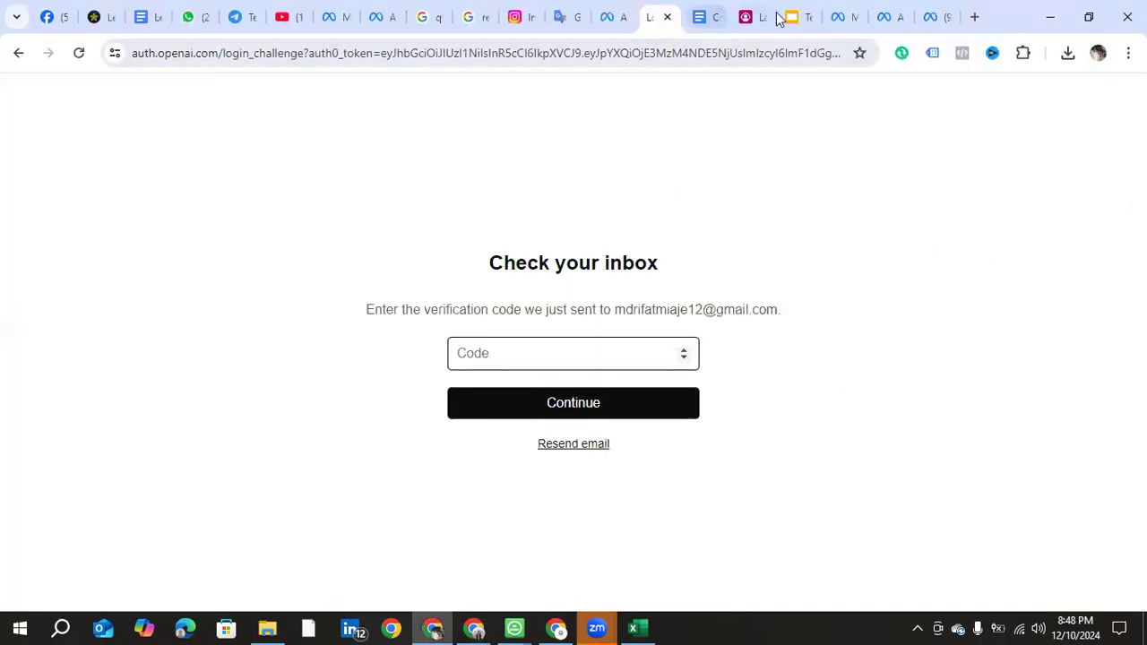
click(932, 12)
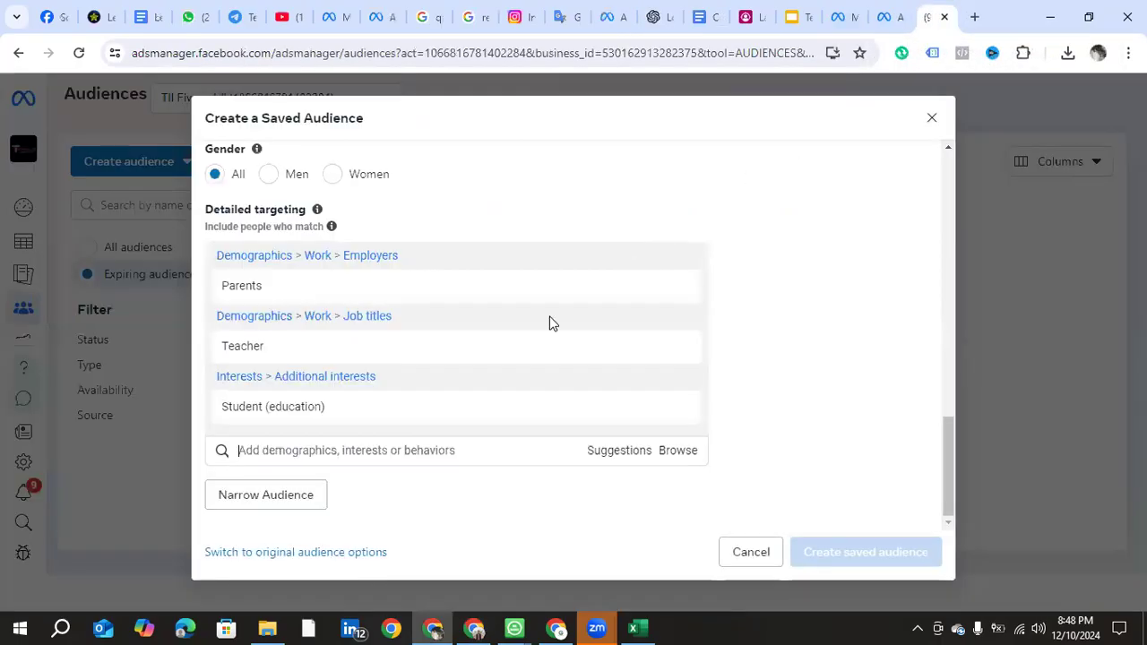
right_click(302, 446)
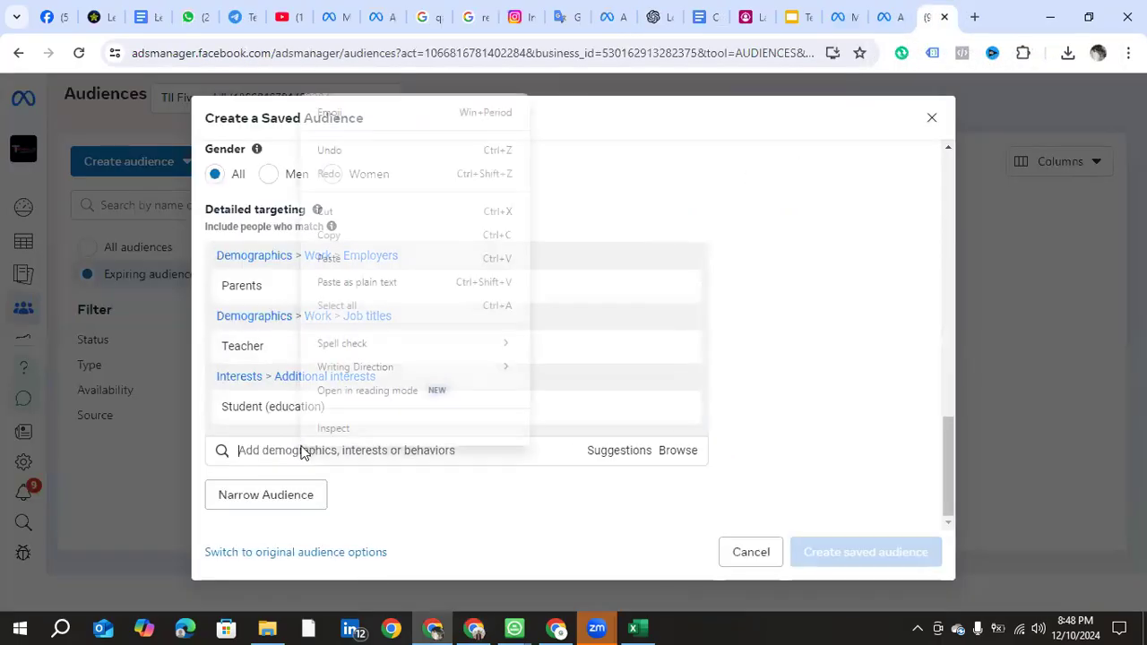
click(363, 253)
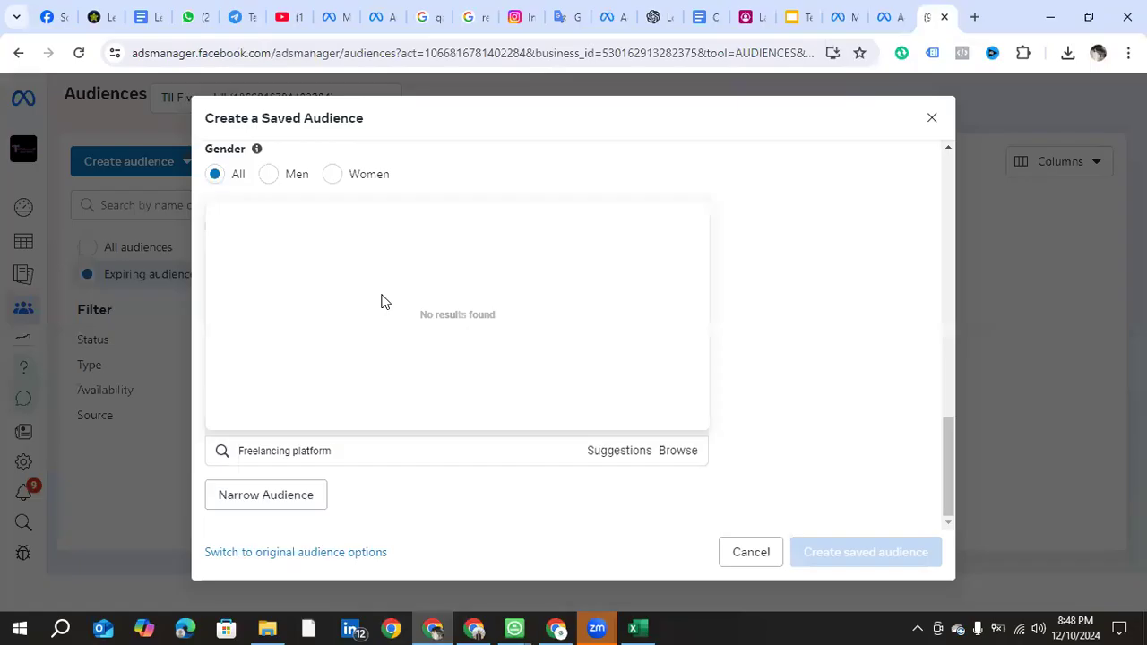
Step: Shorten the detailed targeting search to "Freelancing" and add the Freelancer (careers) interest to the audience
key(BackSpace)
key(BackSpace)
key(BackSpace)
key(BackSpace)
key(BackSpace)
key(BackSpace)
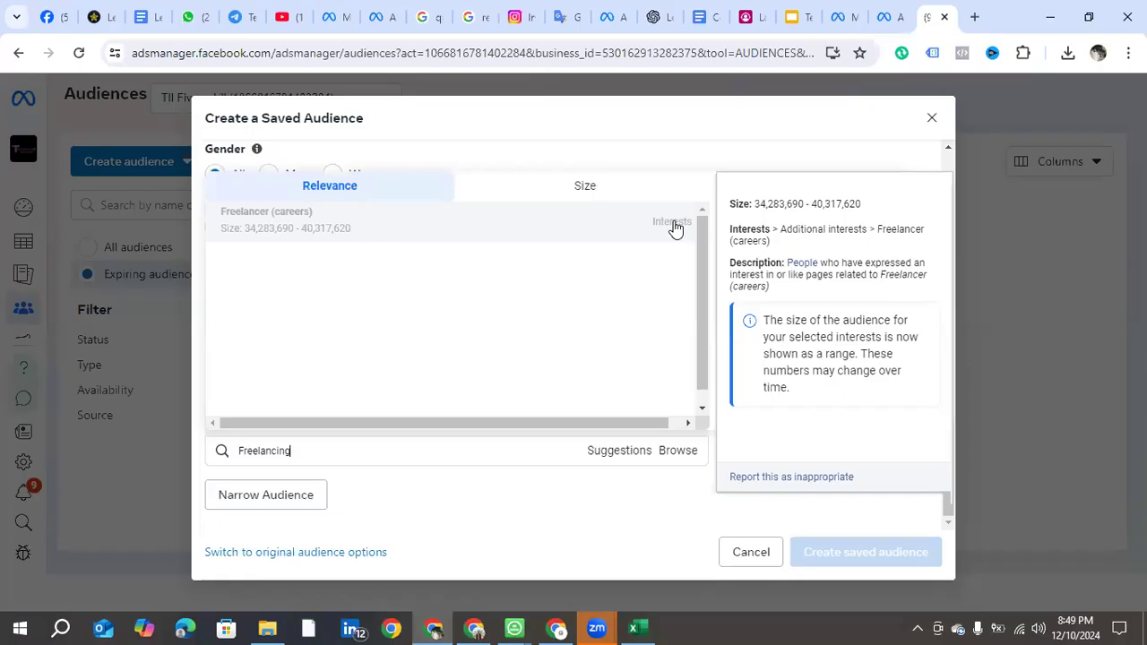
click(610, 233)
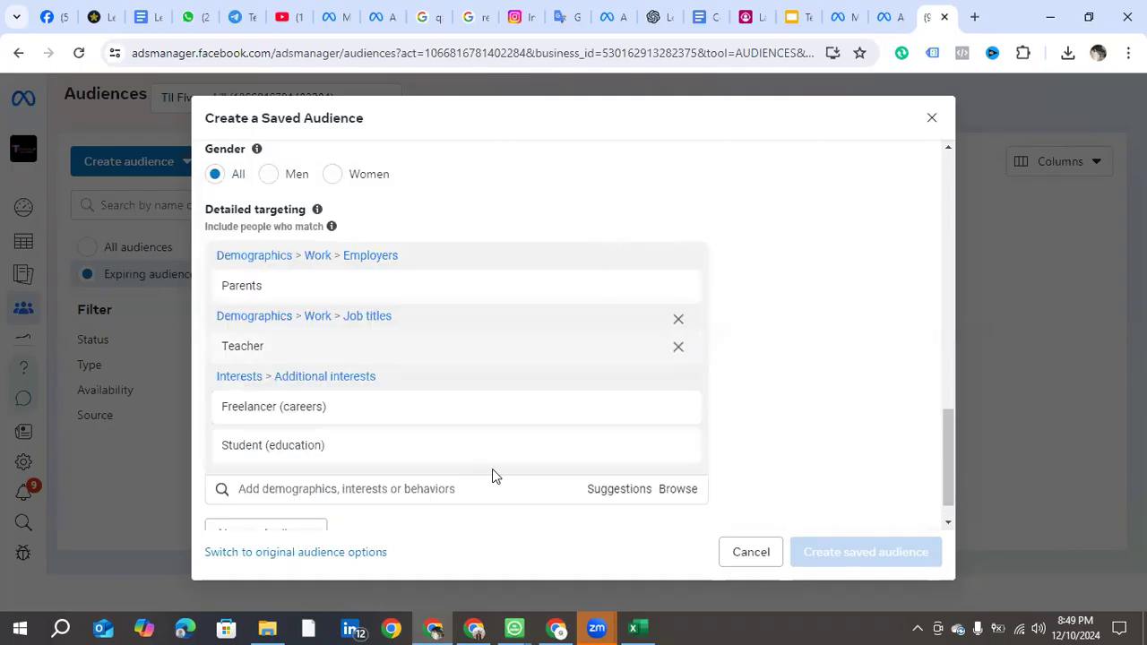
Step: Switch to ChatGPT and copy "Online jobs" from the key interests to target
mouse_move(473, 627)
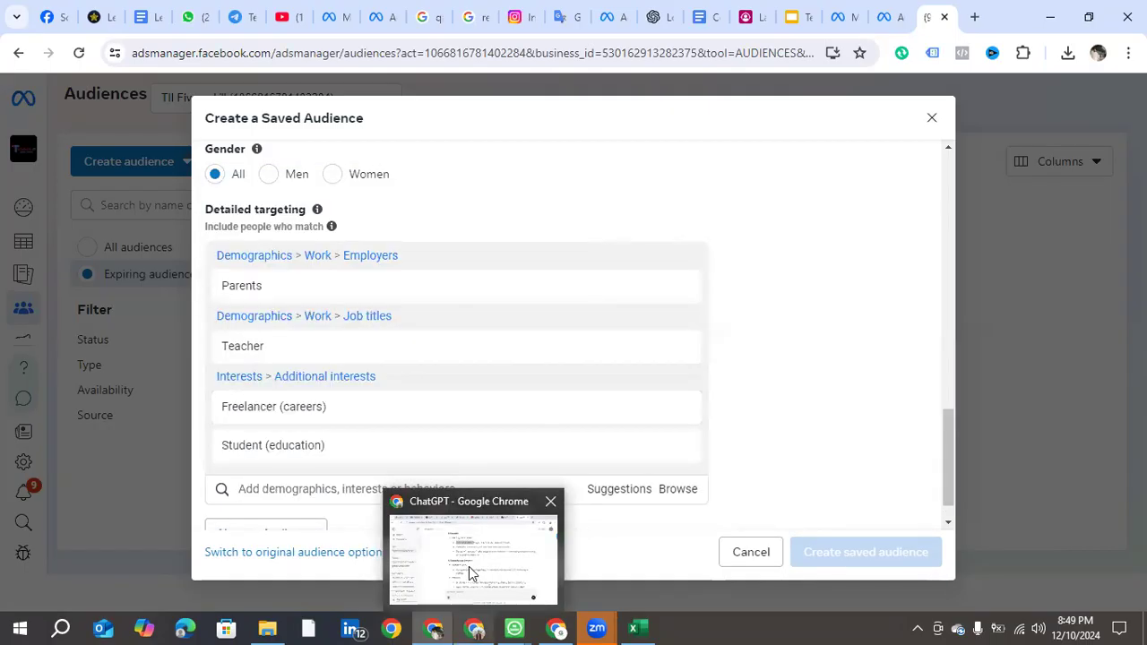
click(469, 566)
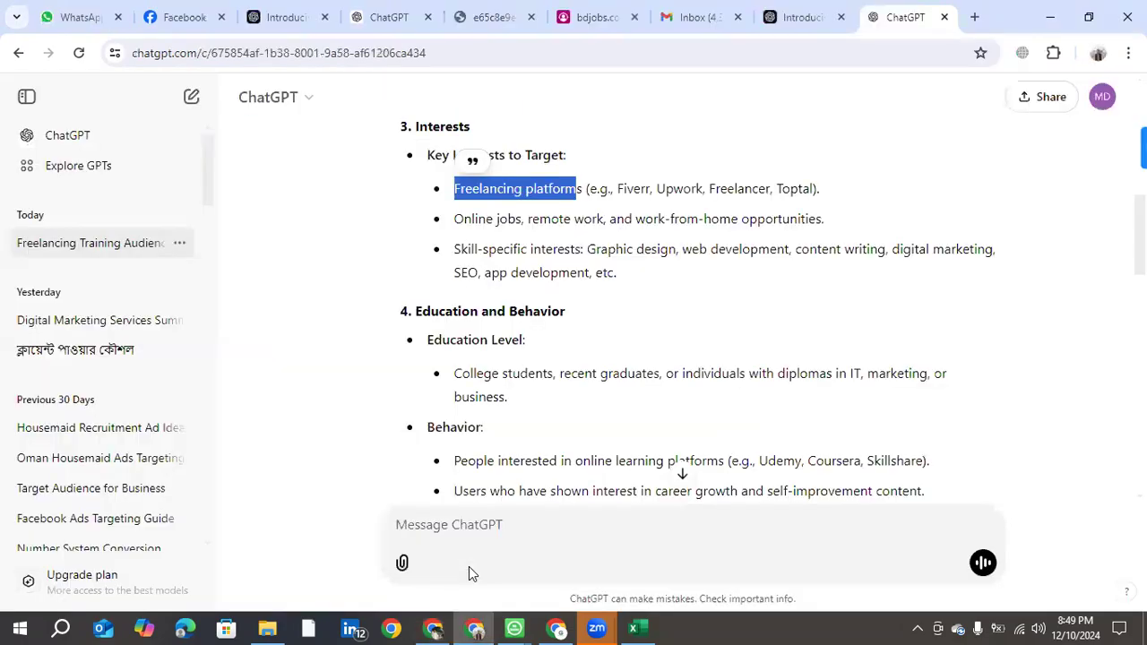
click(544, 271)
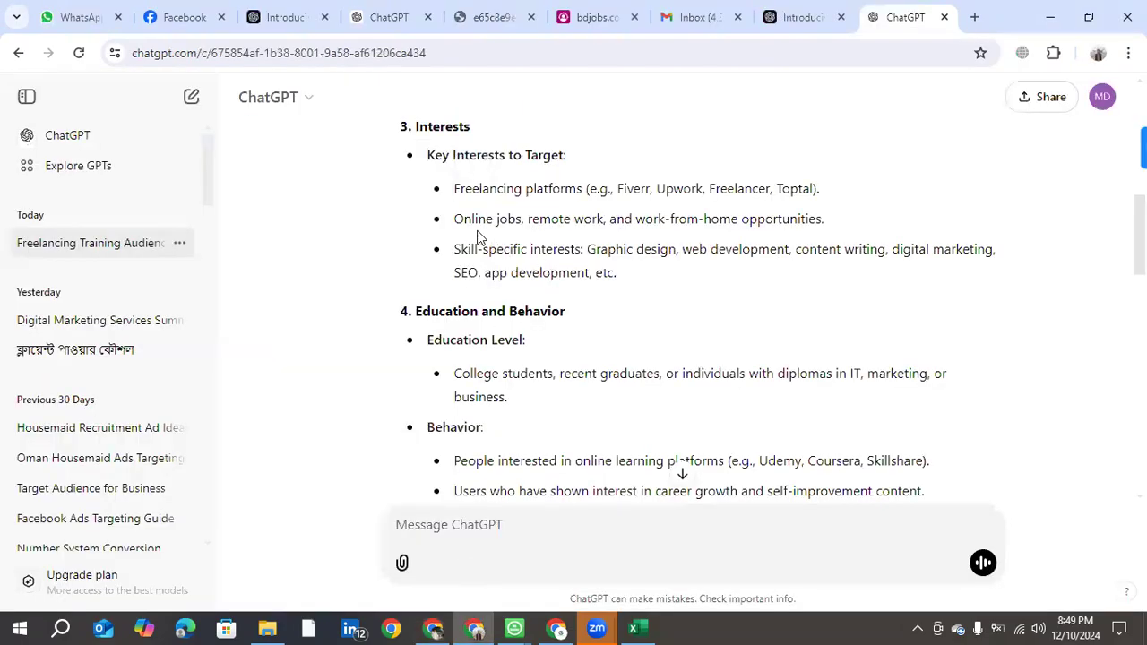
drag(455, 224, 522, 219)
key(ctrl+c)
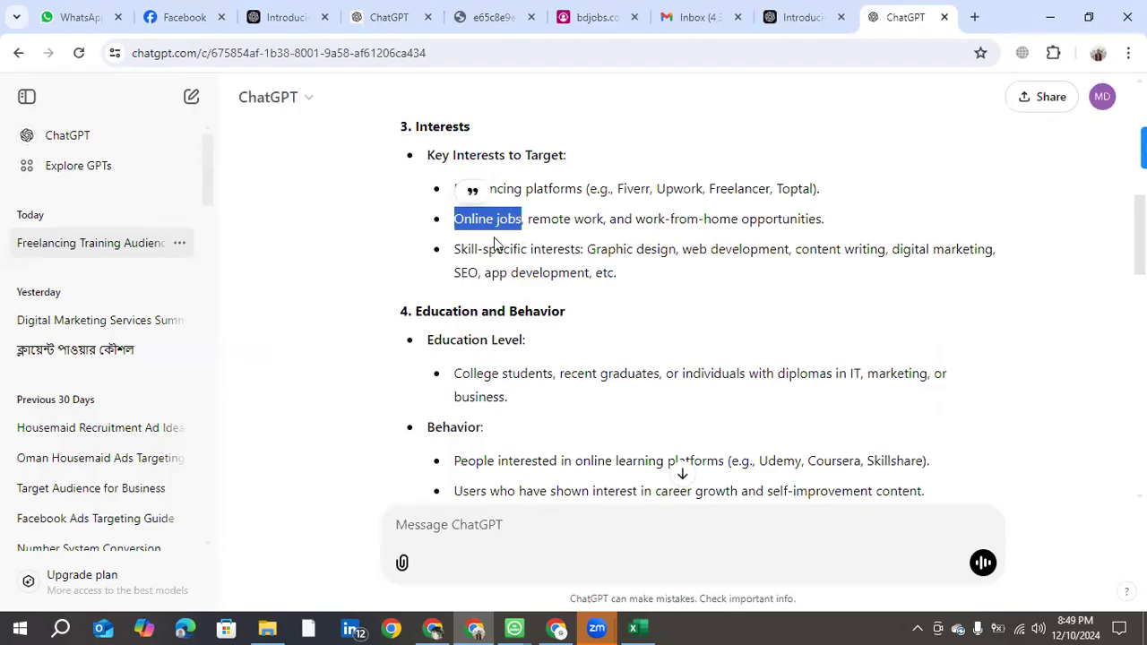
right_click(500, 226)
key(Escape)
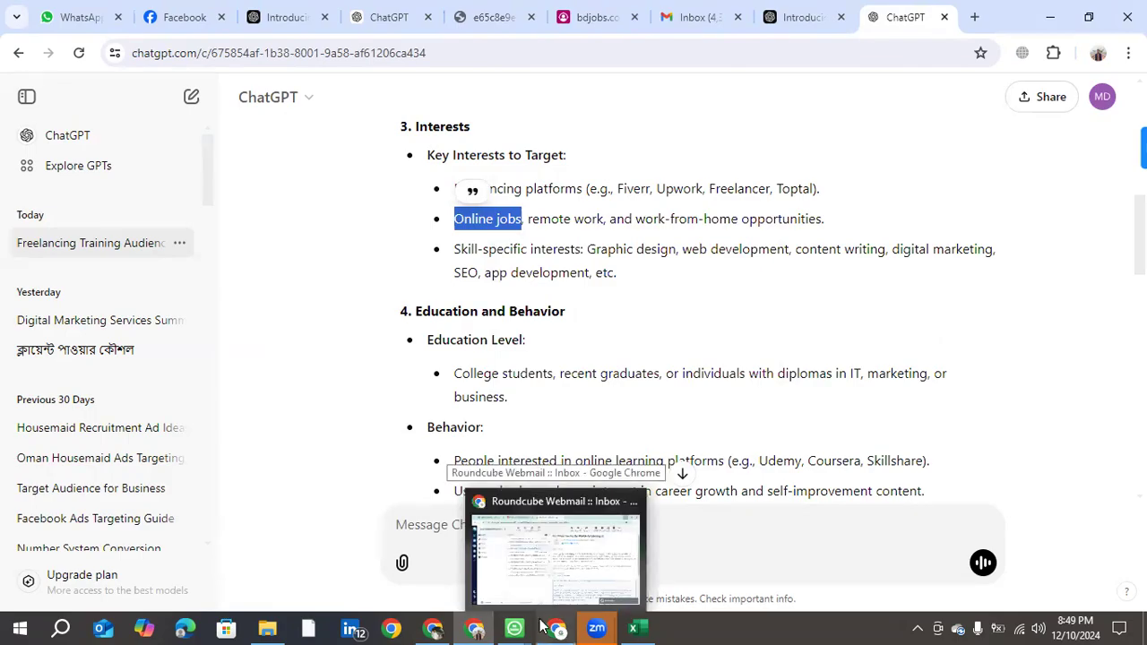
Step: Switch to Ads Manager, search detailed targeting for "Online jobs", and add the Online job fair (careers) interest
mouse_move(425, 624)
click(422, 578)
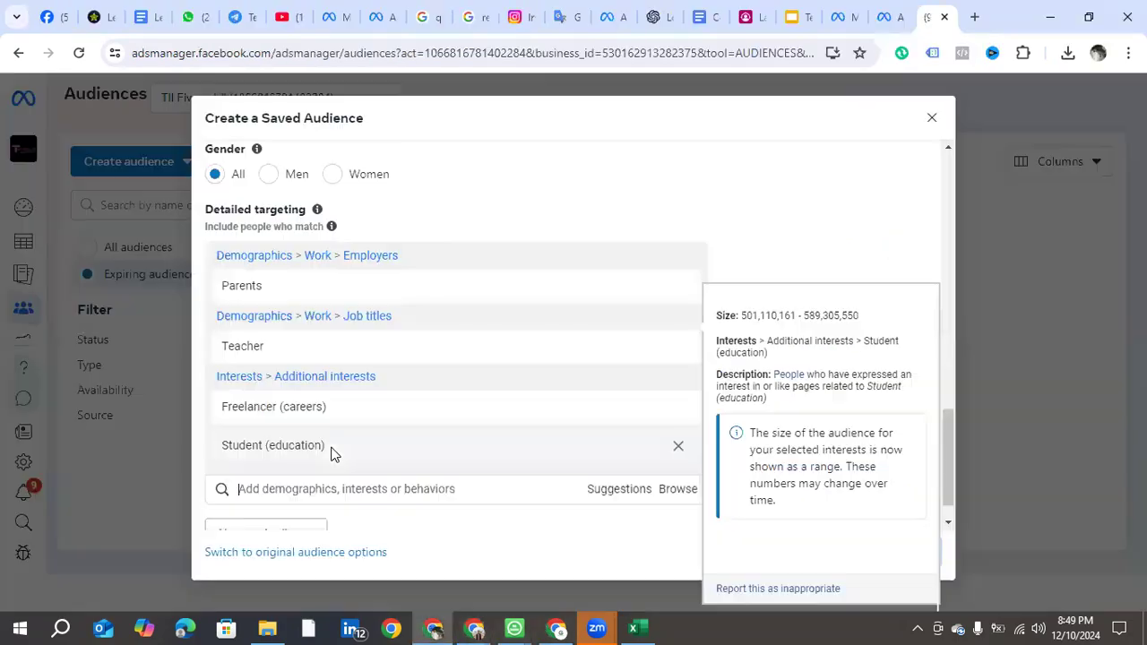
right_click(271, 486)
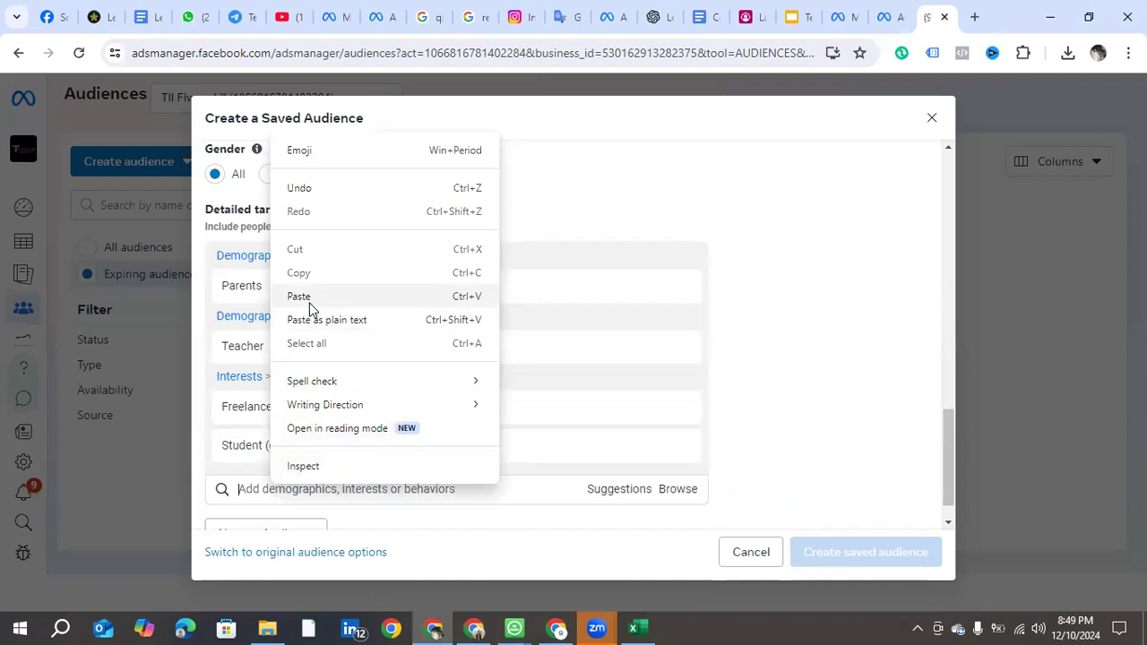
click(310, 300)
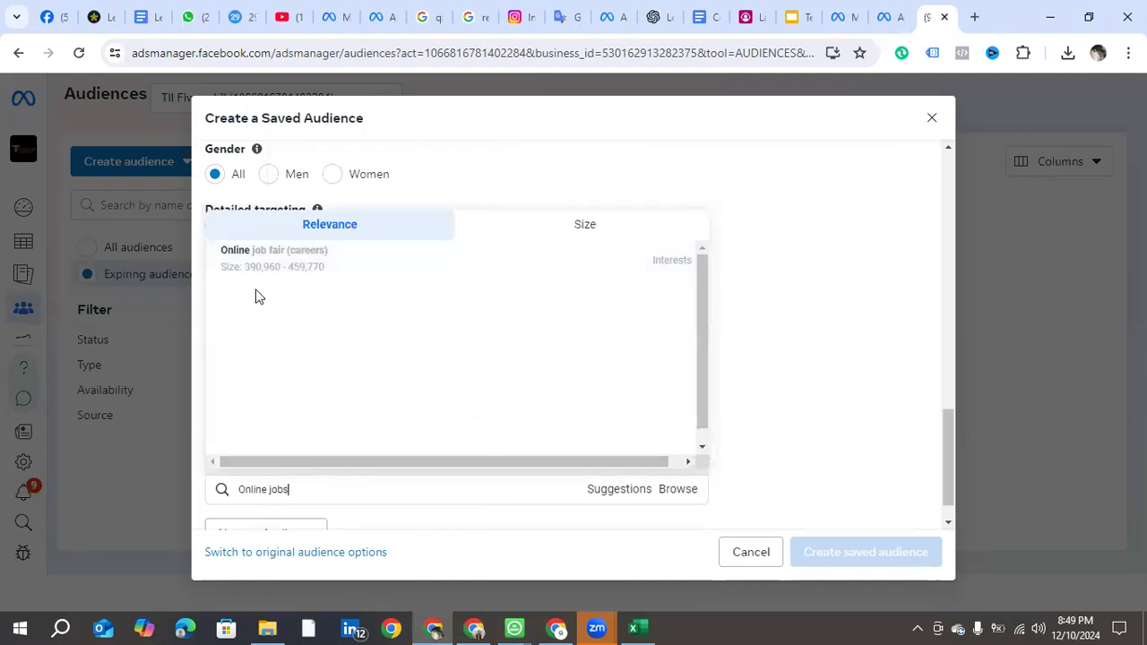
mouse_move(259, 263)
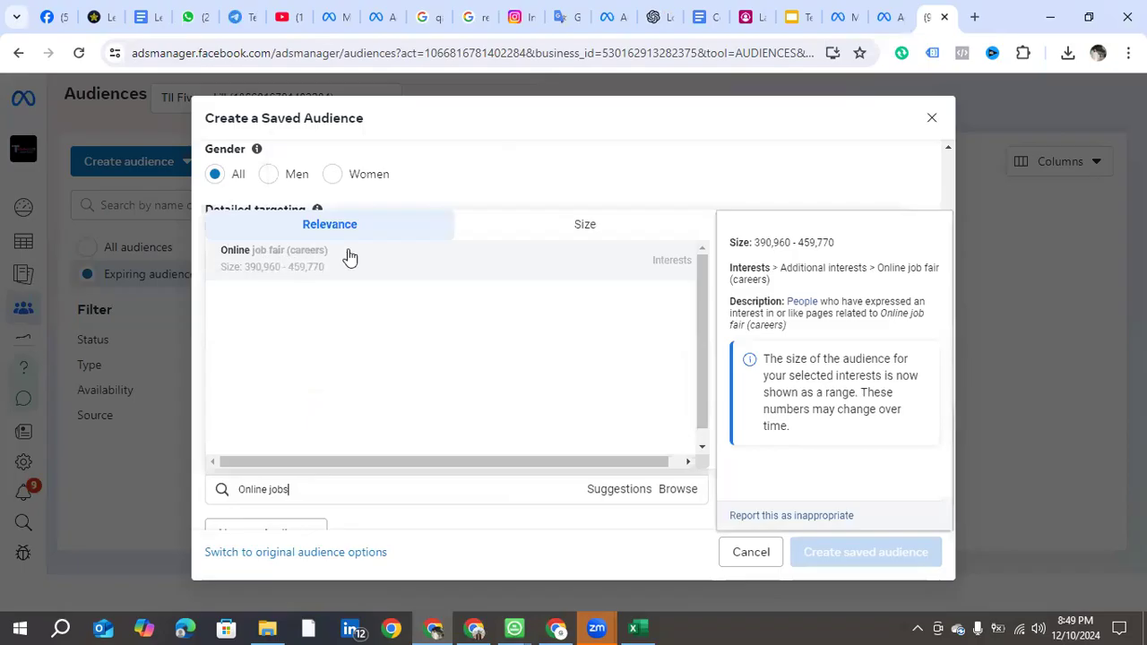
click(436, 276)
Step: Switch to ChatGPT and examine the remaining key interests, including remote work, work-from-home opportunities and skill-specific interests
mouse_move(474, 628)
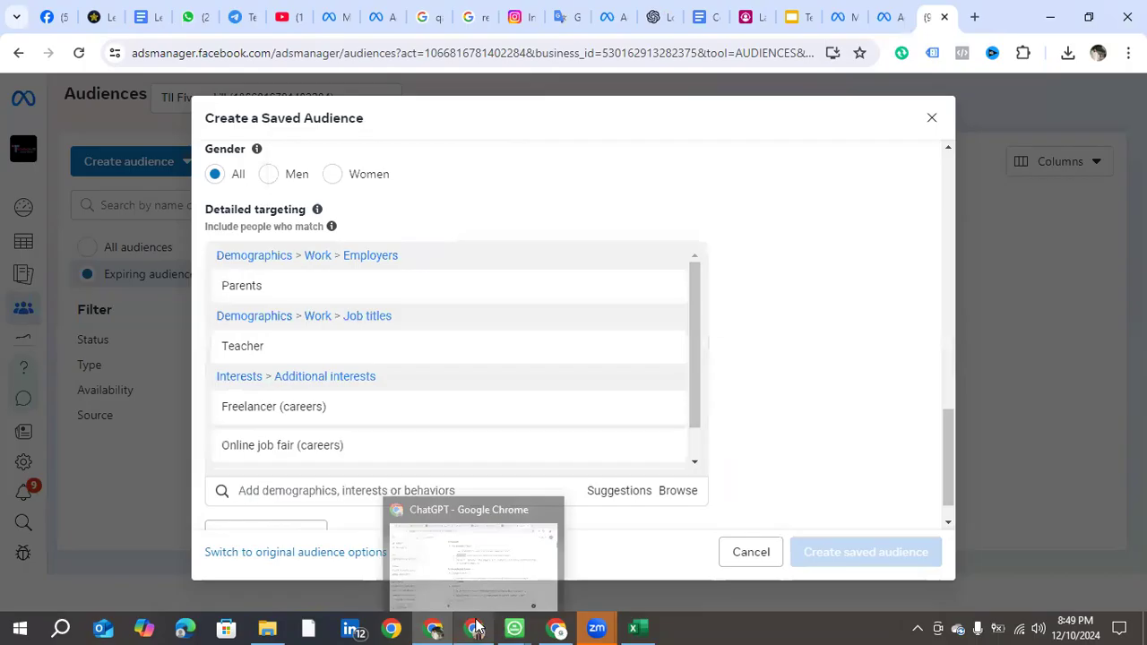
click(430, 550)
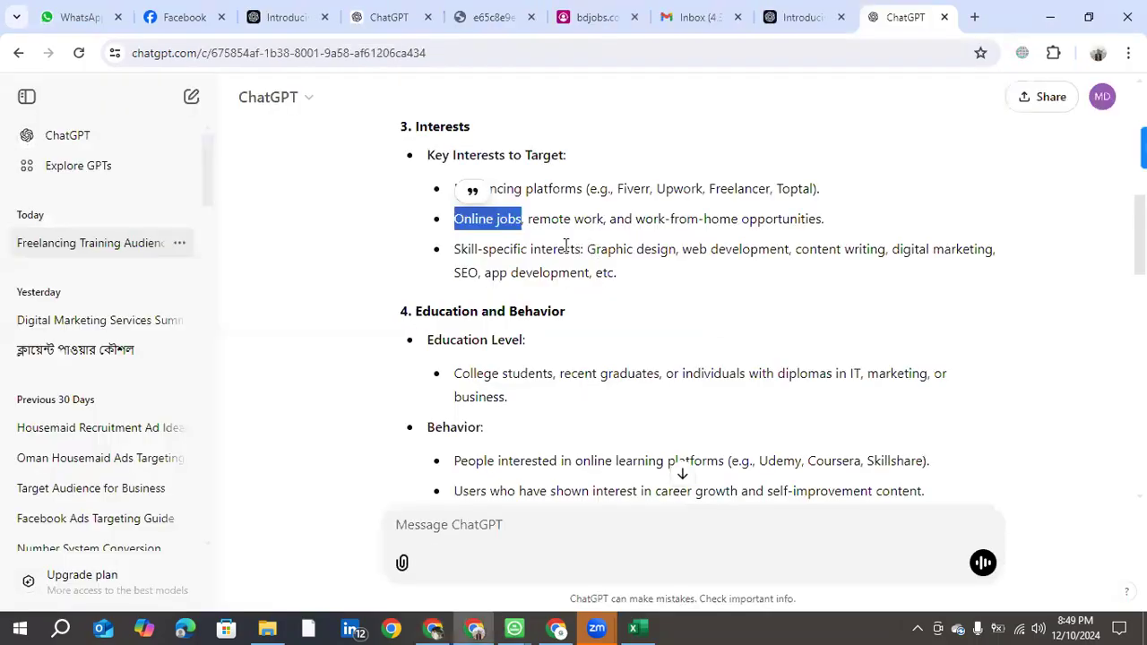
double_click(547, 220)
drag(634, 219, 817, 218)
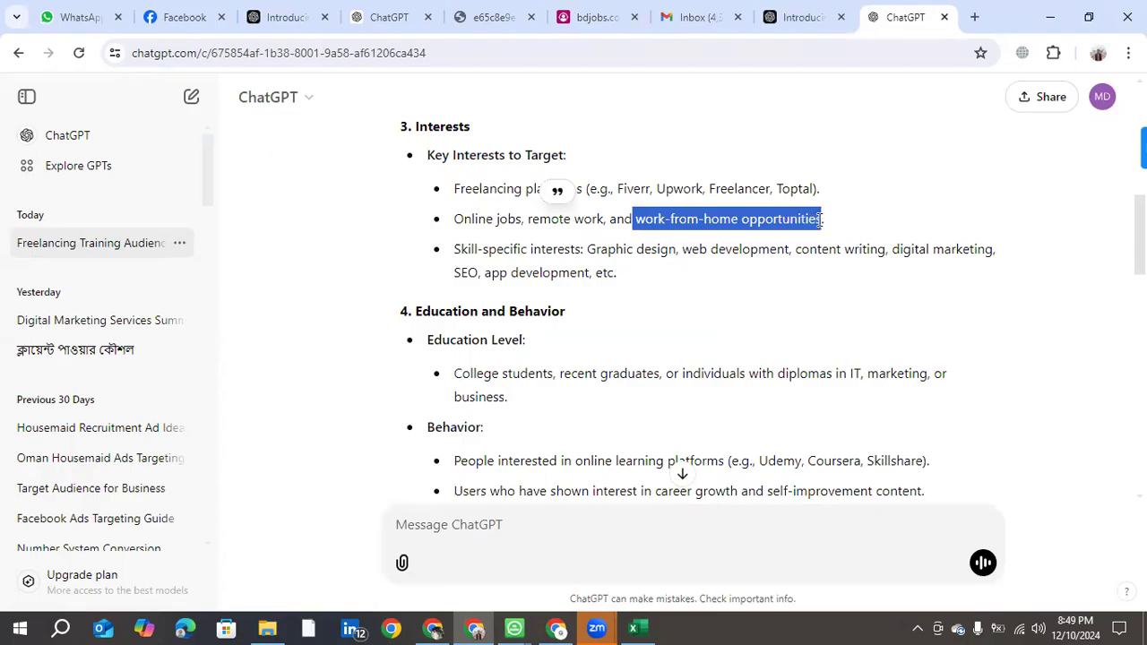
scroll(660, 298, down, 1)
scroll(645, 256, down, 1)
click(642, 254)
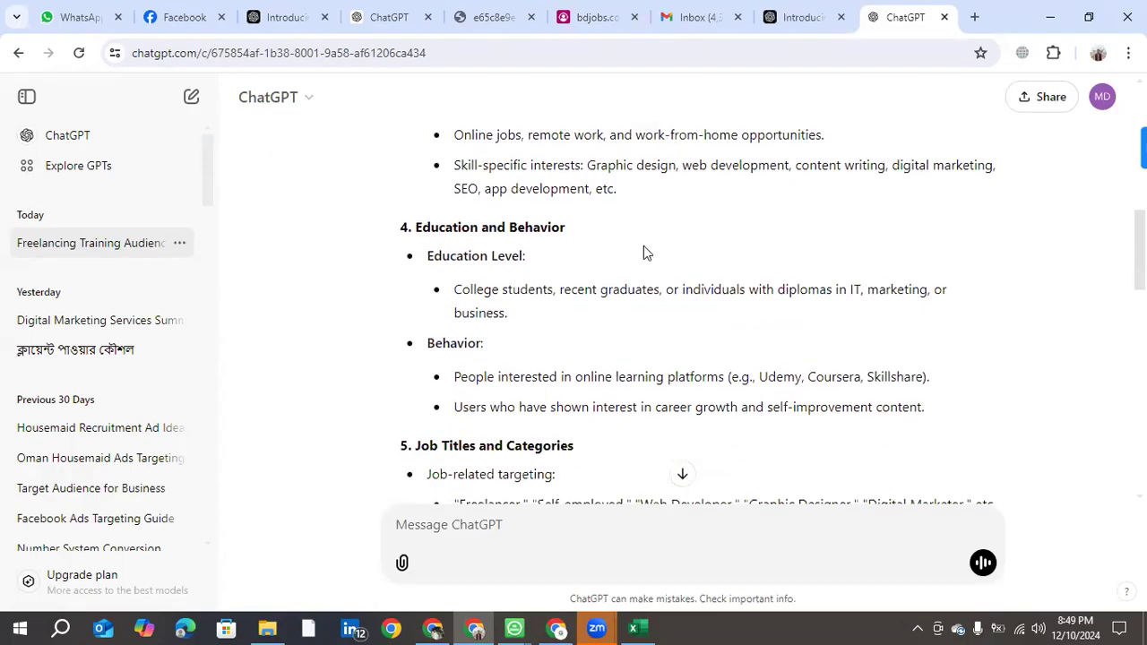
scroll(642, 254, up, 1)
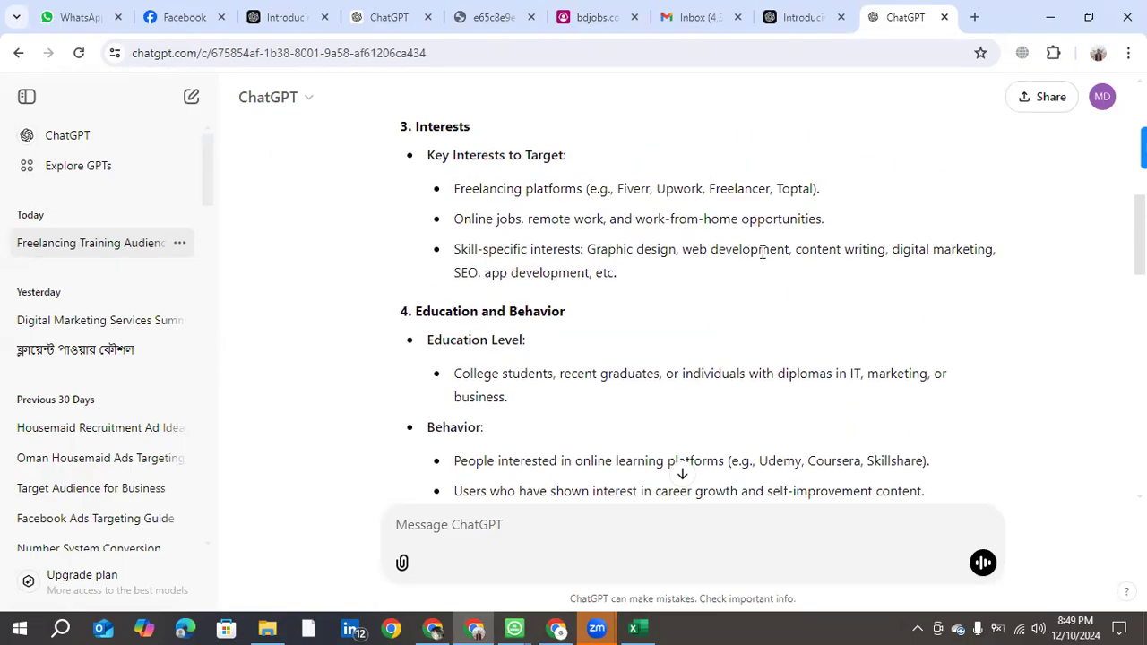
drag(594, 253, 945, 249)
drag(476, 273, 498, 272)
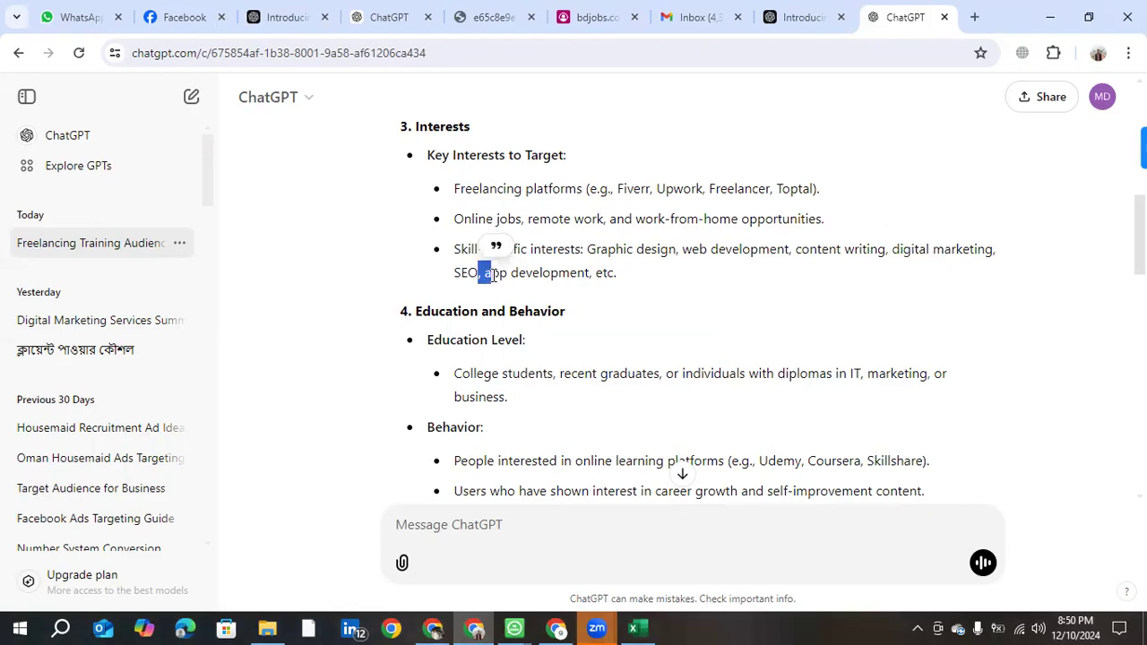
click(609, 305)
Step: Review ChatGPT's targeting advice from education and behavior through job titles, custom audiences, device type, exclusions and ad content
scroll(609, 304, down, 2)
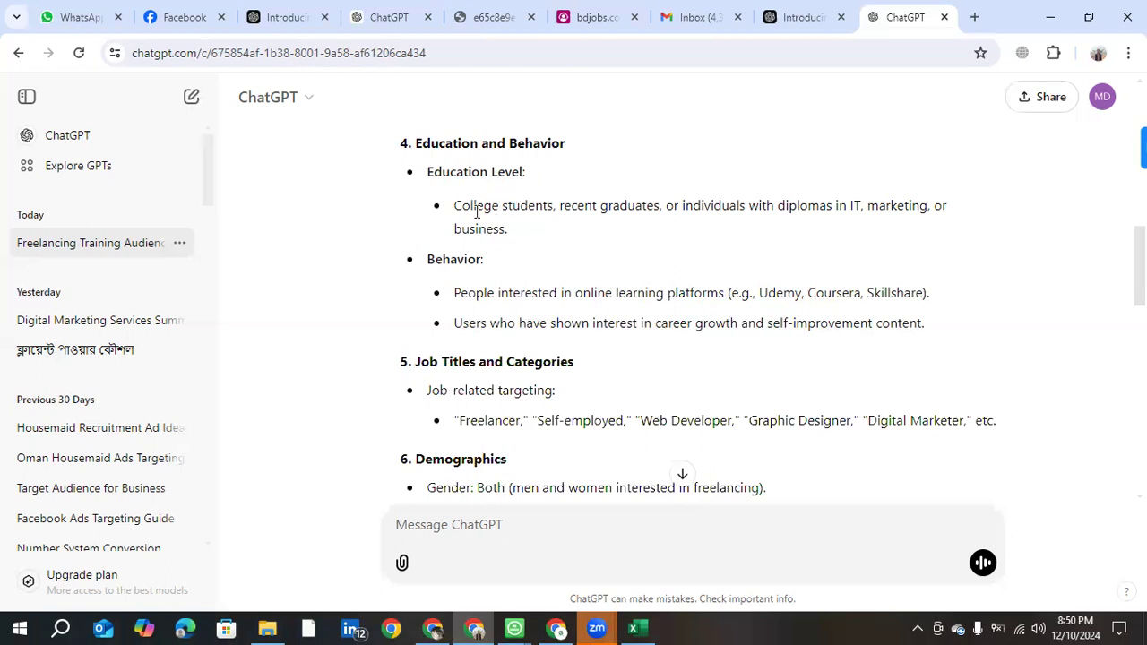
drag(453, 207, 656, 207)
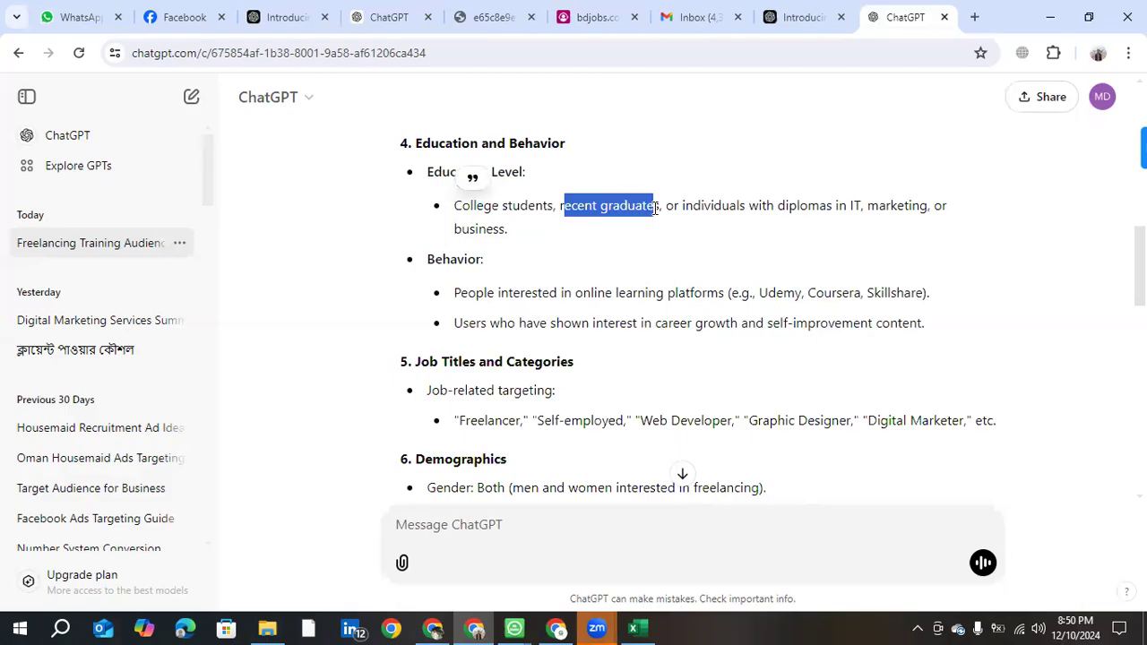
drag(674, 206, 932, 220)
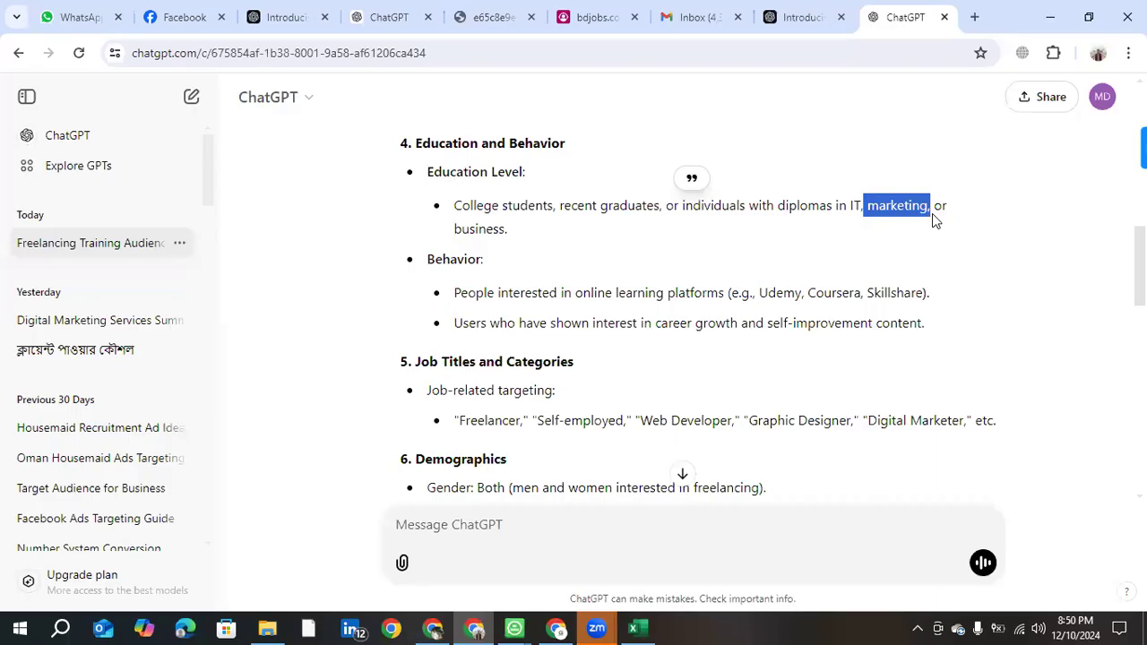
scroll(494, 278, down, 1)
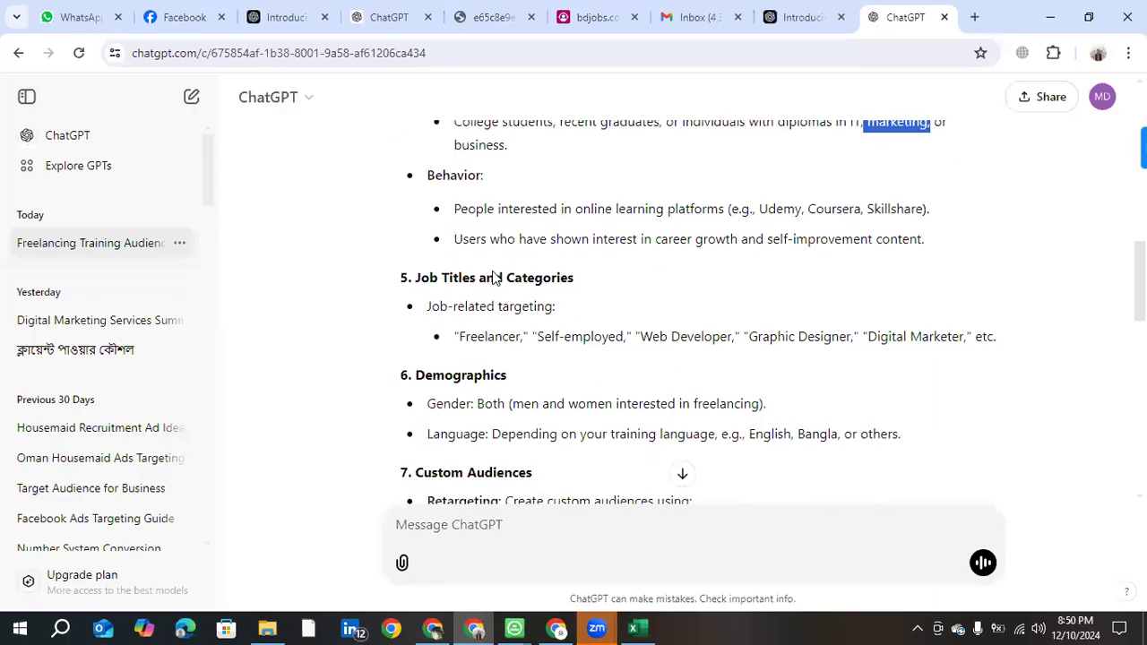
scroll(627, 242, down, 3)
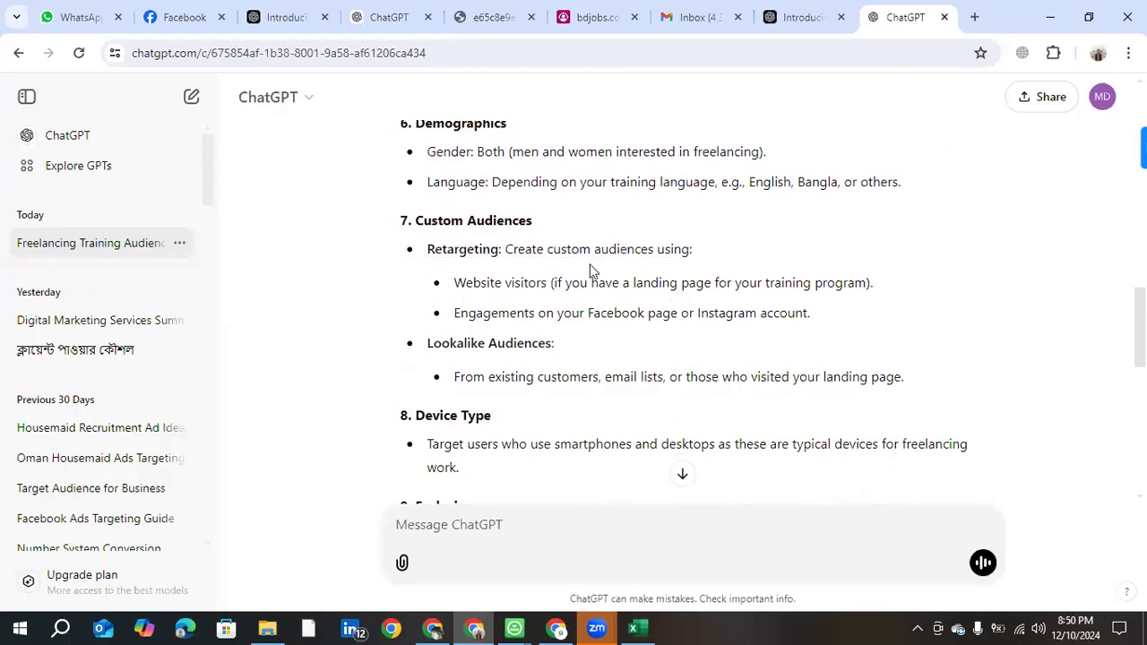
scroll(591, 274, down, 2)
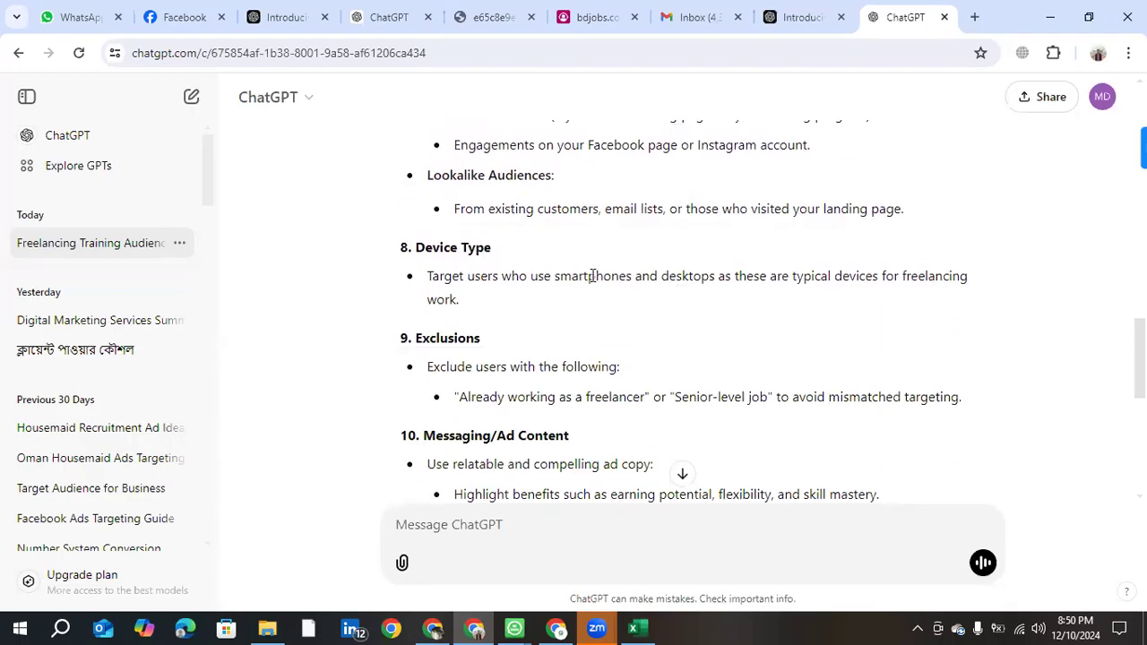
scroll(595, 282, down, 2)
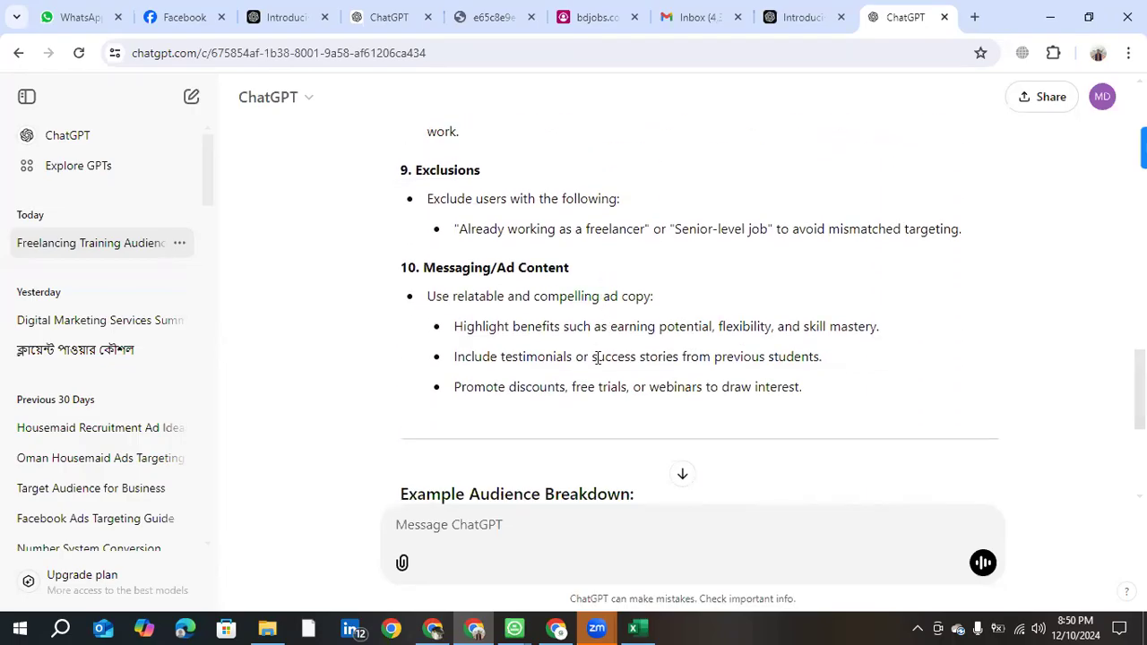
scroll(597, 359, up, 2)
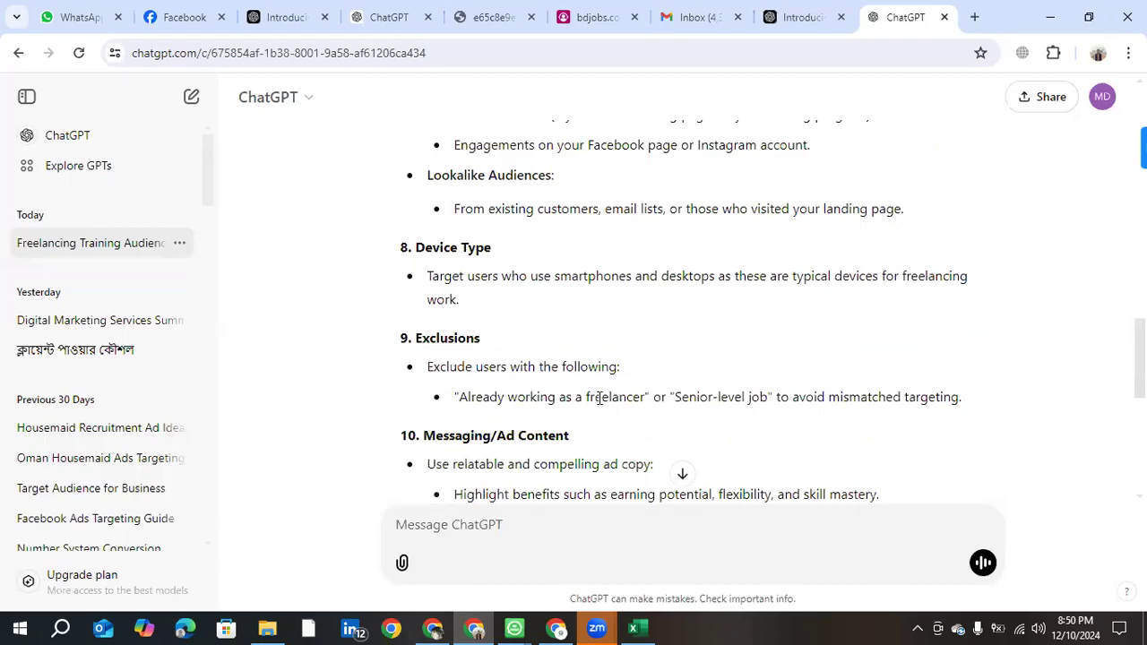
scroll(598, 402, down, 1)
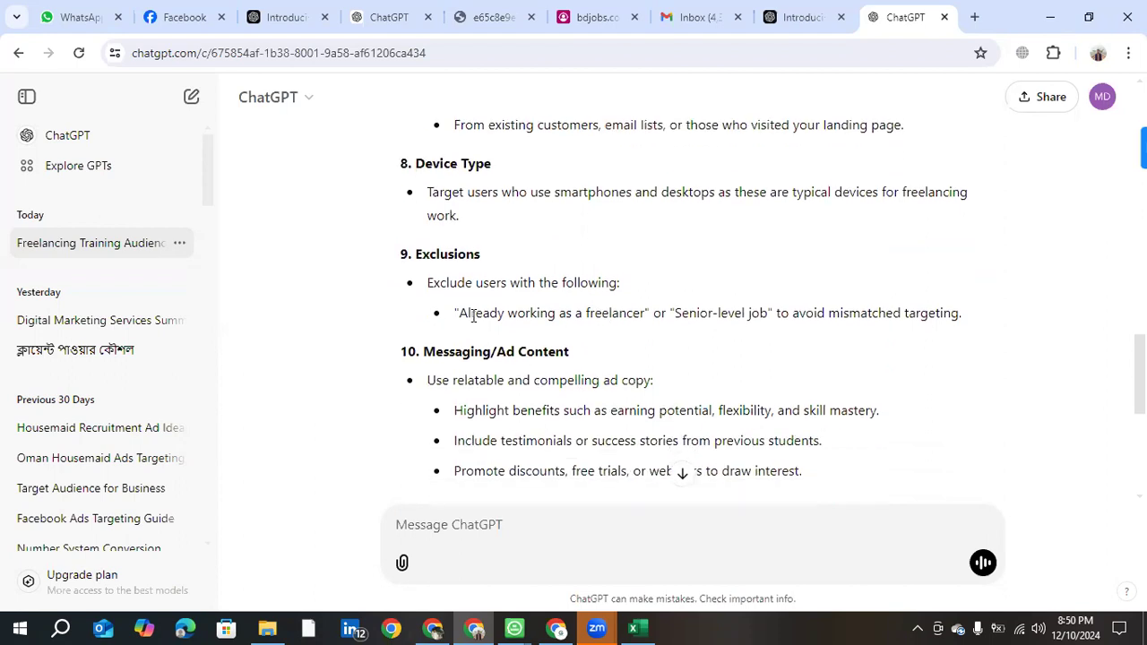
drag(460, 313, 641, 307)
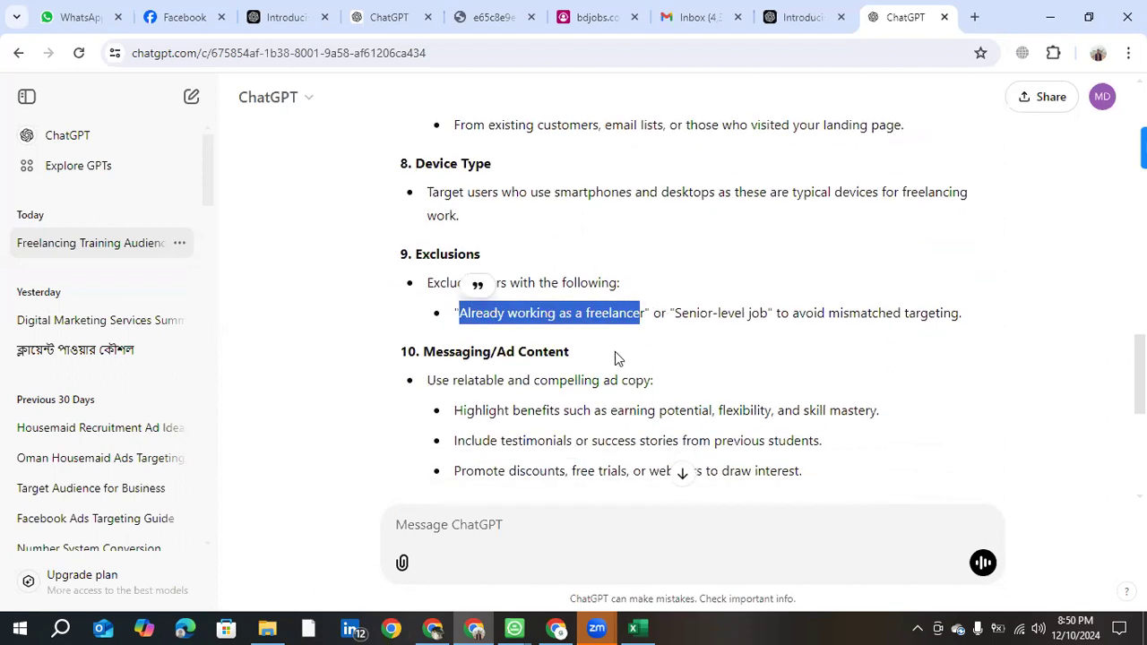
scroll(615, 351, down, 1)
scroll(545, 340, up, 2)
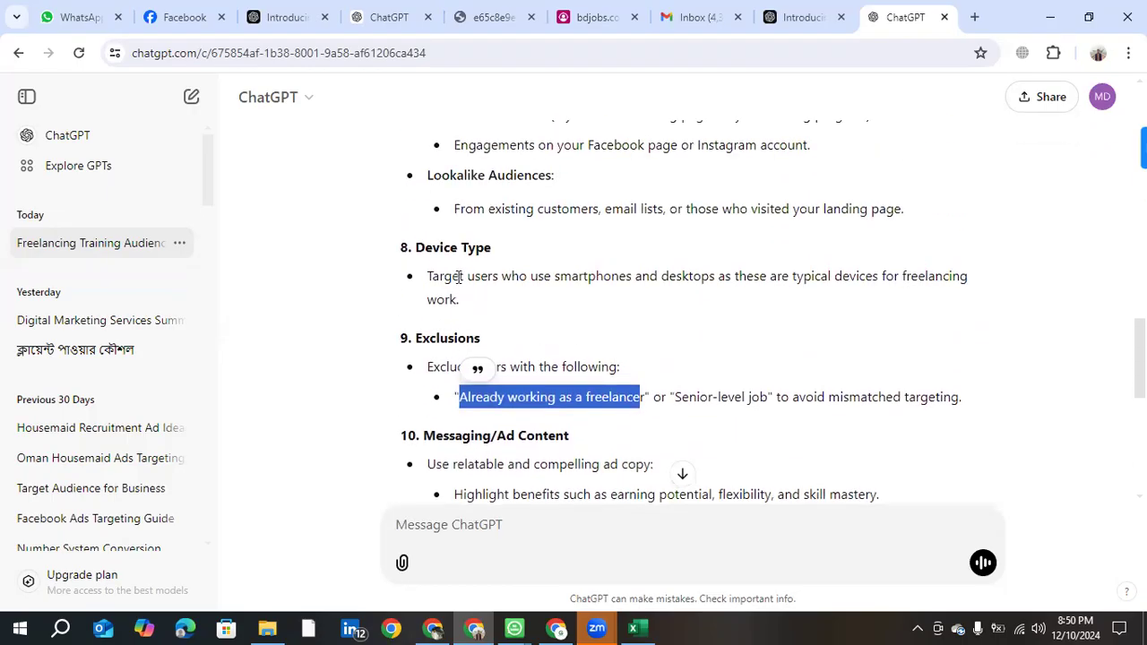
Step: Copy "career seekers" from the behaviors in ChatGPT's example audience breakdown
scroll(464, 280, down, 5)
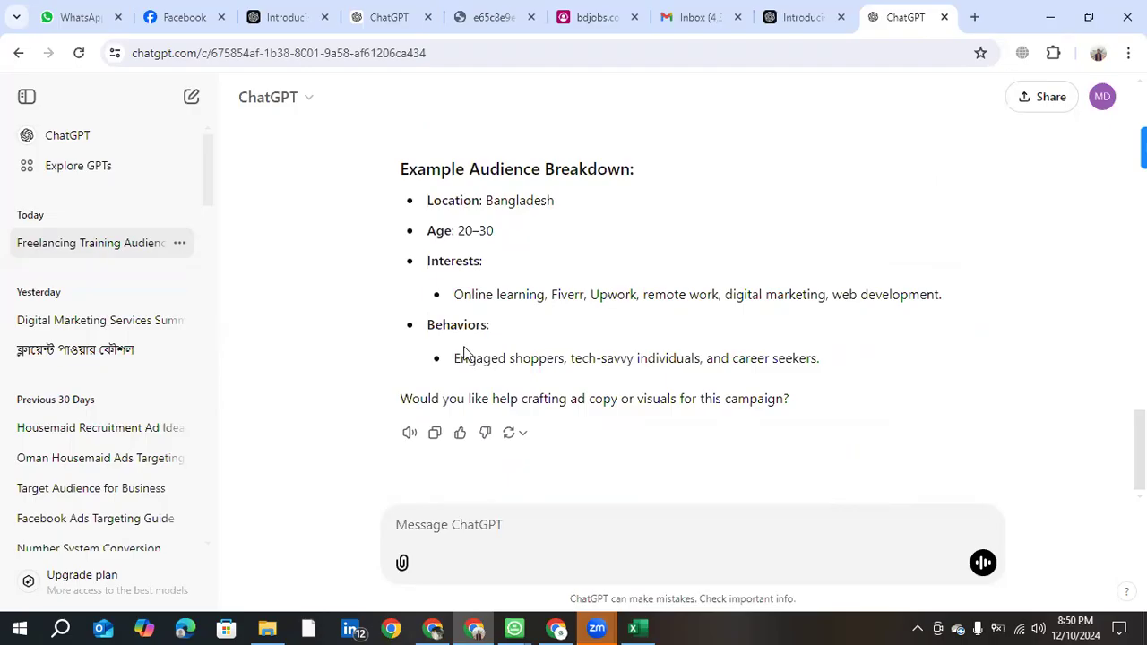
drag(454, 358, 817, 359)
key(ctrl+c)
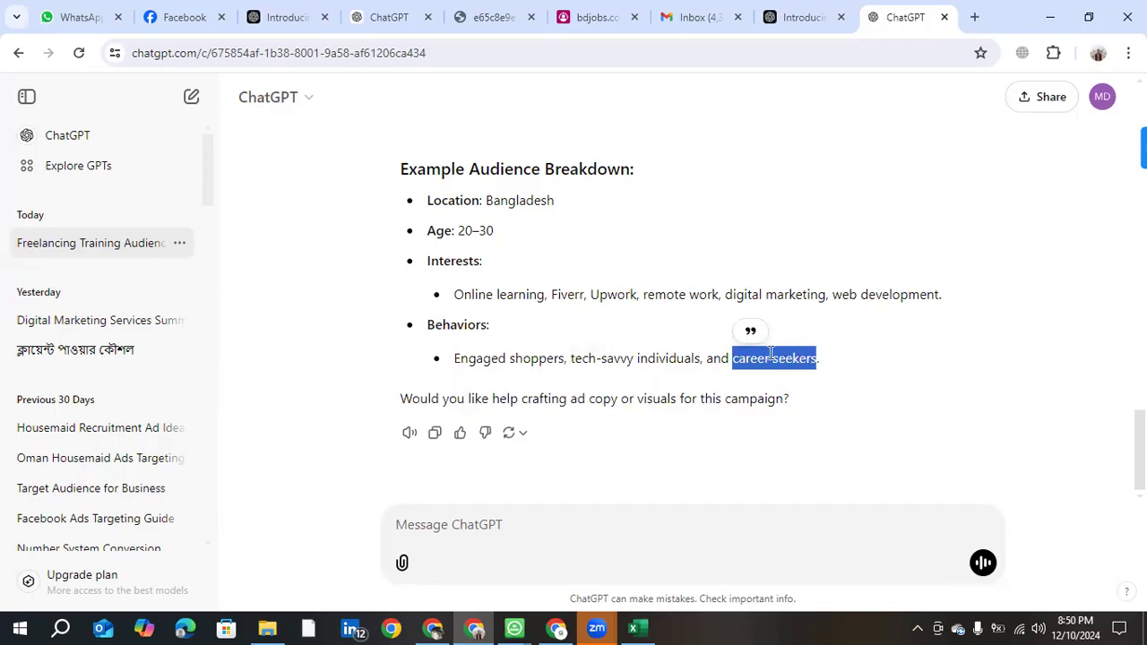
right_click(786, 359)
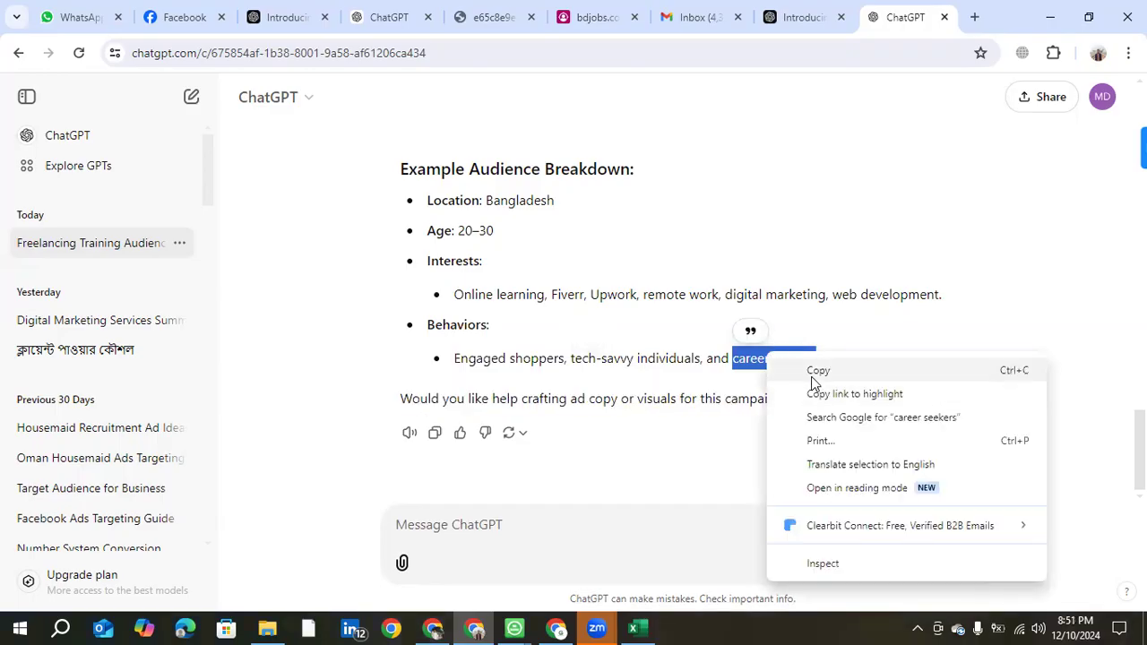
Step: Switch to Ads Manager and search the existing custom audiences under Advantage+ audience for "career seekers"
click(433, 627)
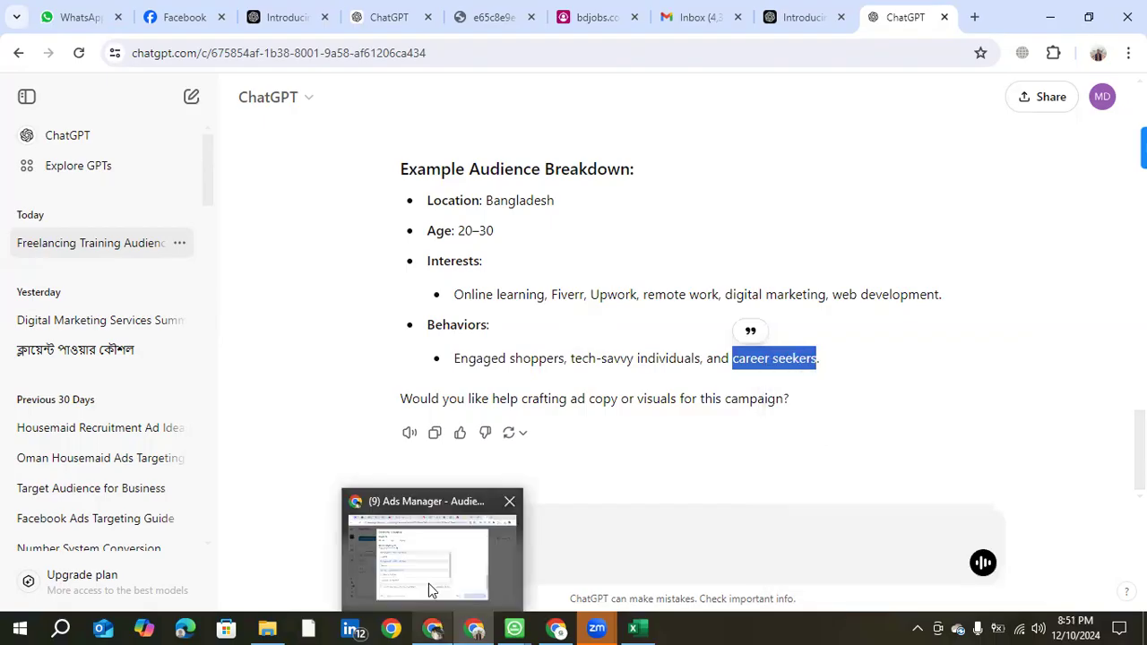
click(424, 574)
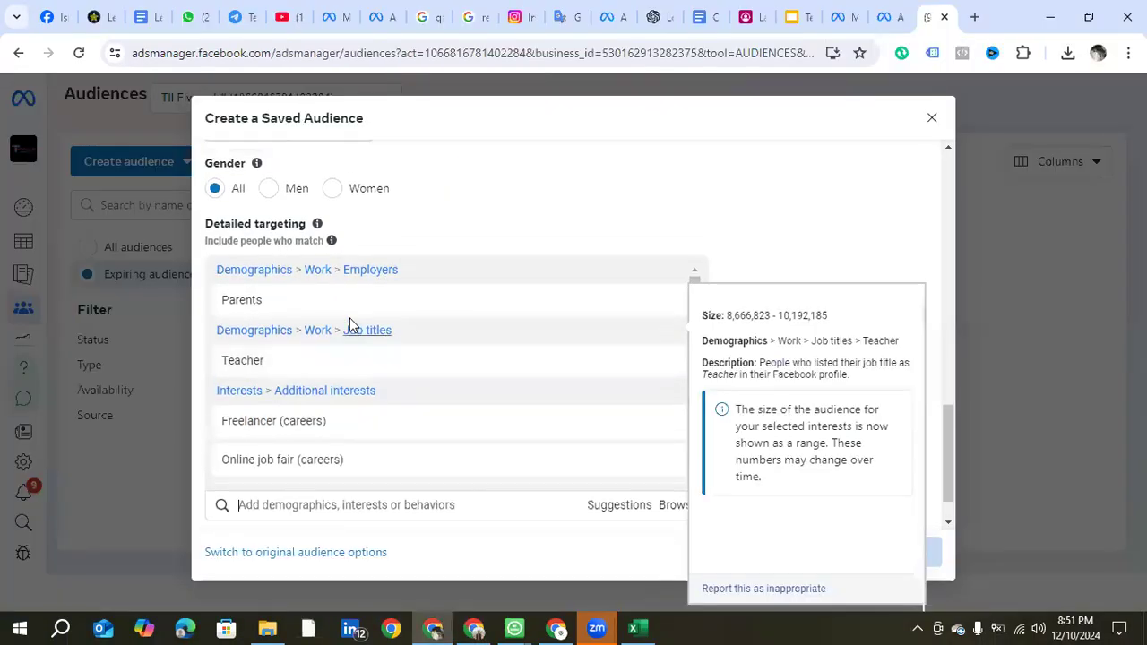
scroll(350, 328, up, 4)
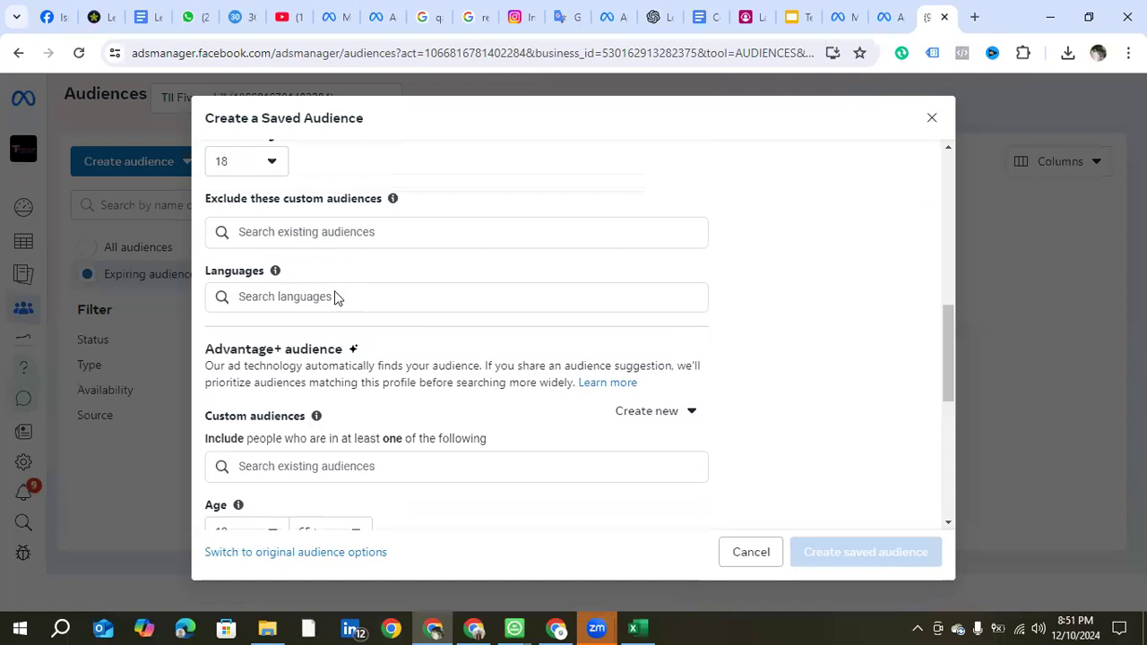
scroll(341, 305, down, 5)
scroll(347, 325, up, 3)
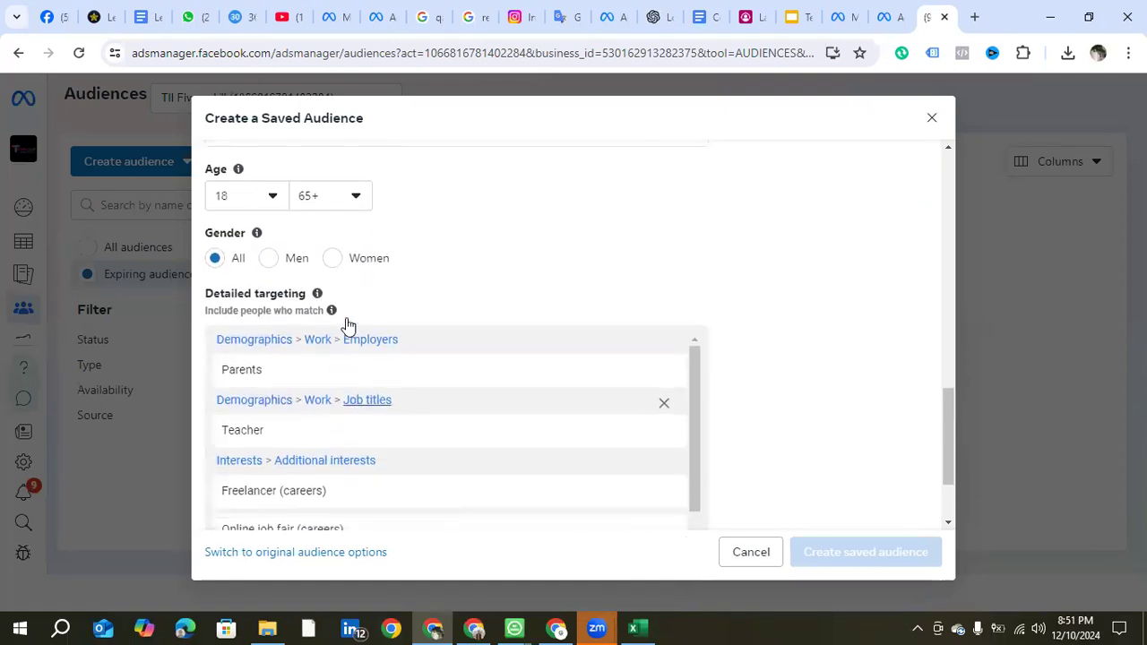
click(338, 307)
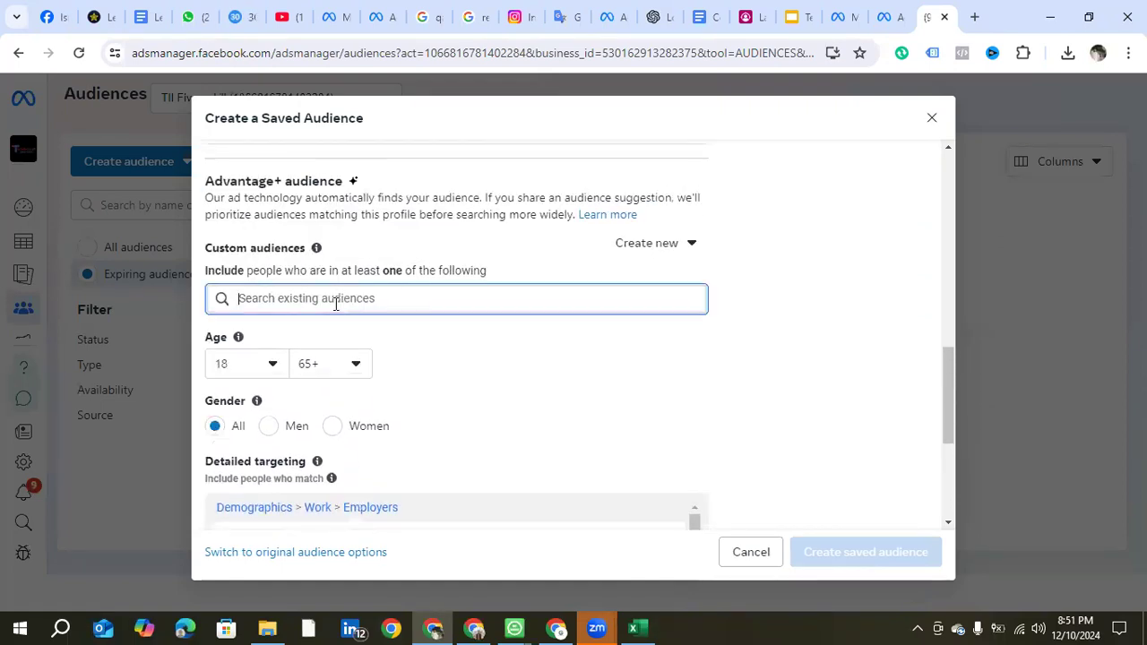
right_click(337, 306)
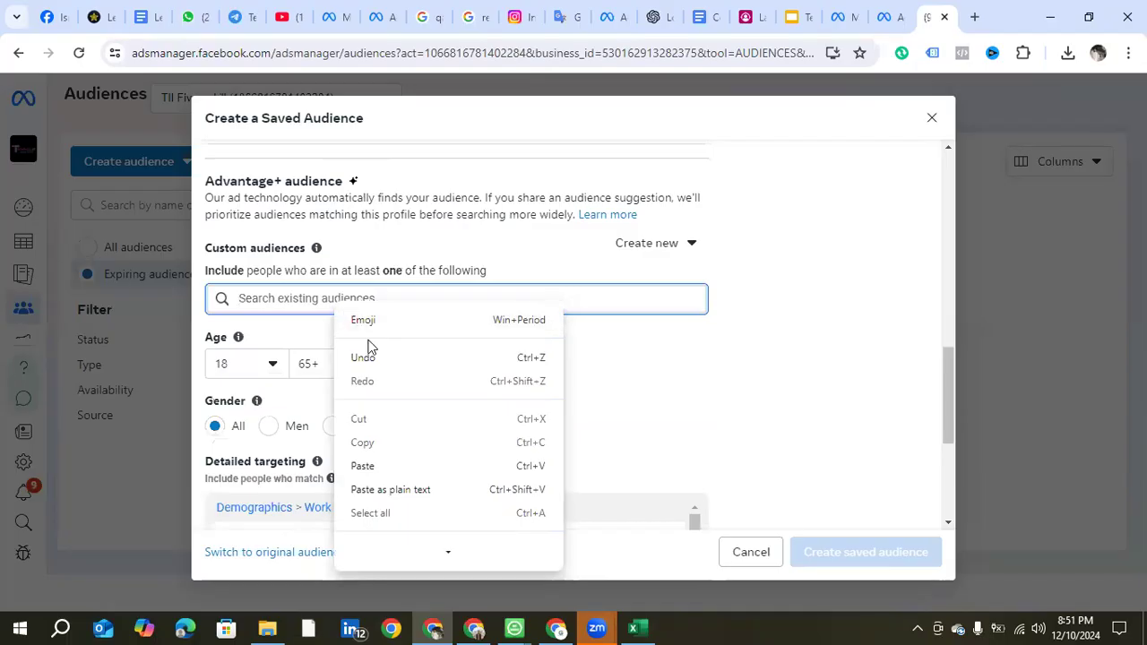
click(385, 465)
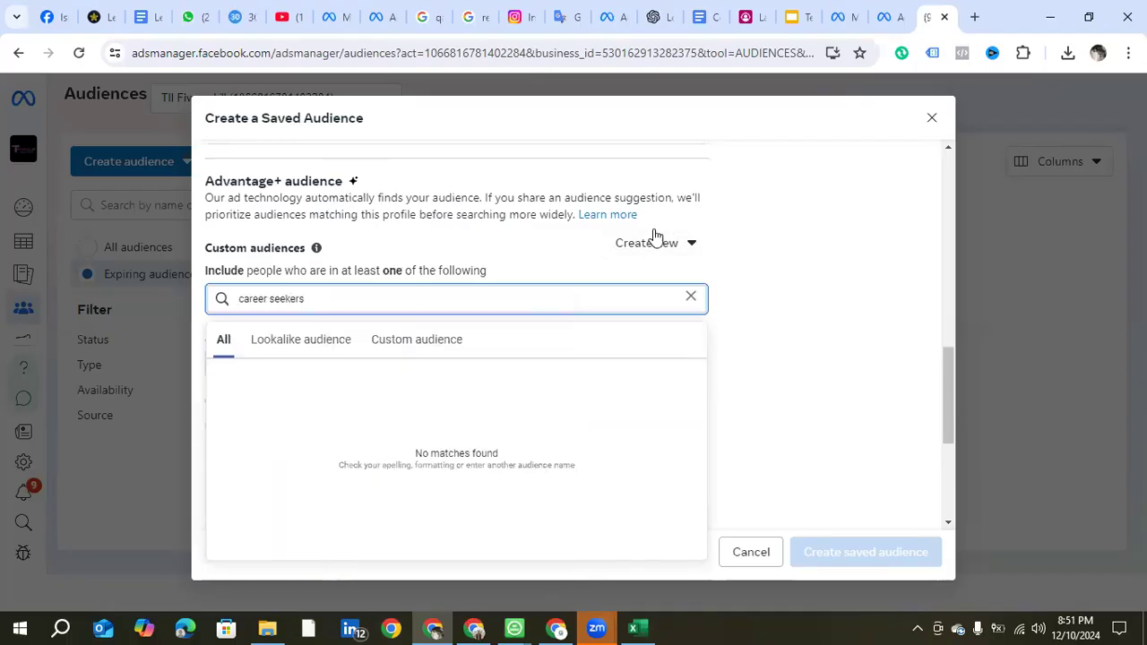
Step: Close the current saved audience without saving it and start creating a new saved audience
scroll(354, 326, down, 5)
scroll(360, 341, down, 1)
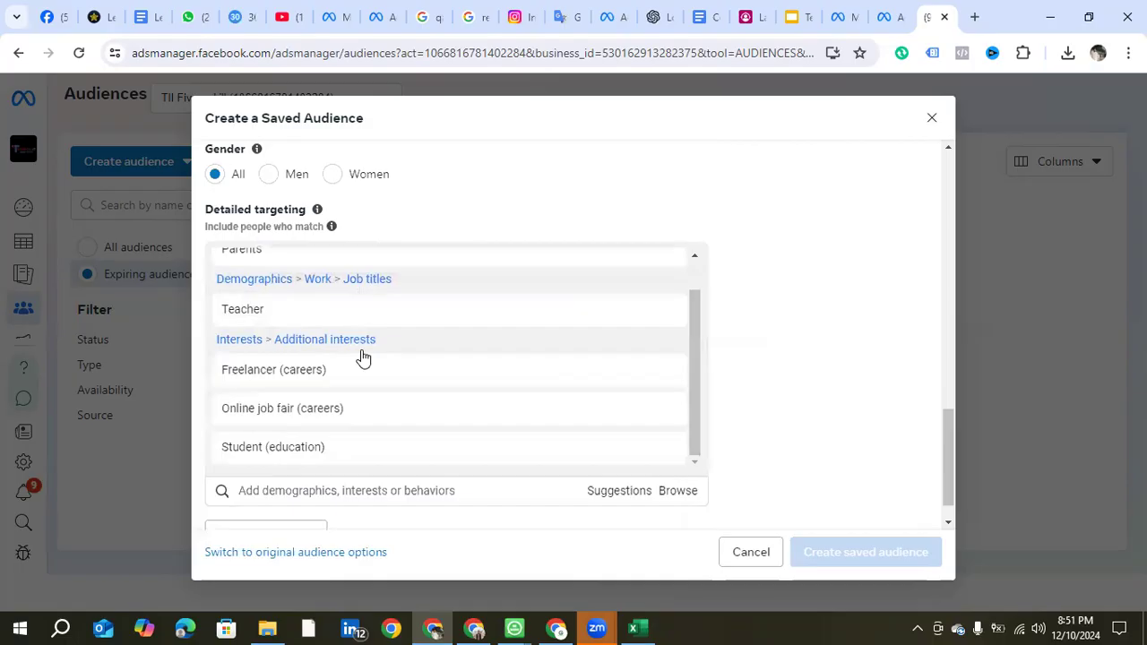
scroll(332, 358, up, 3)
scroll(326, 344, up, 1)
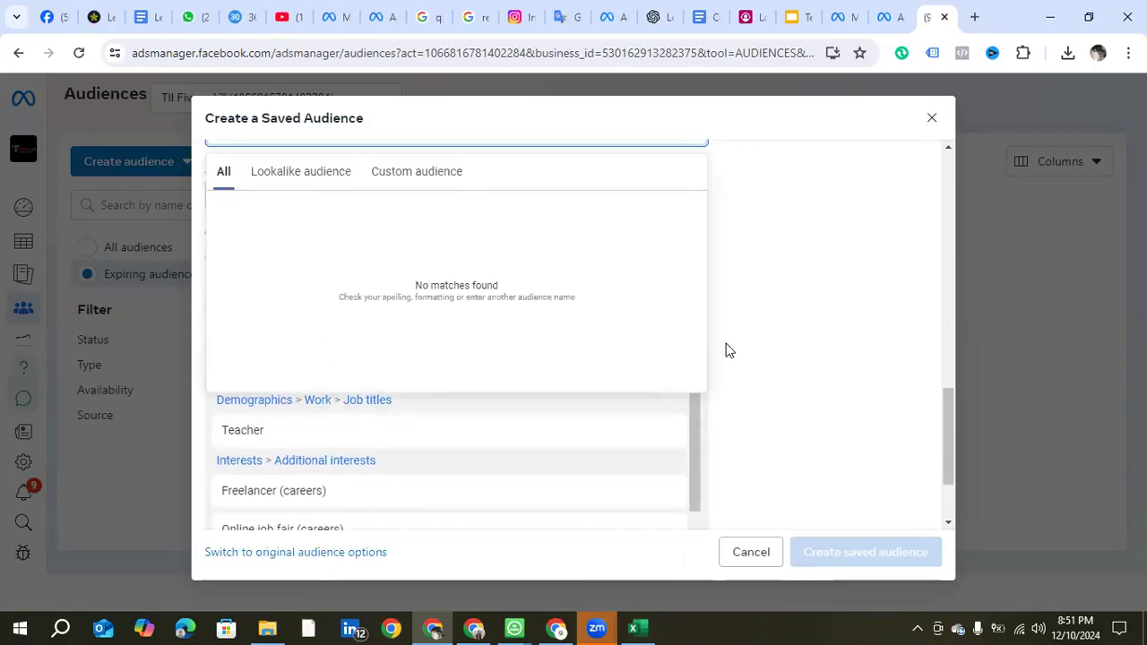
click(936, 126)
click(933, 120)
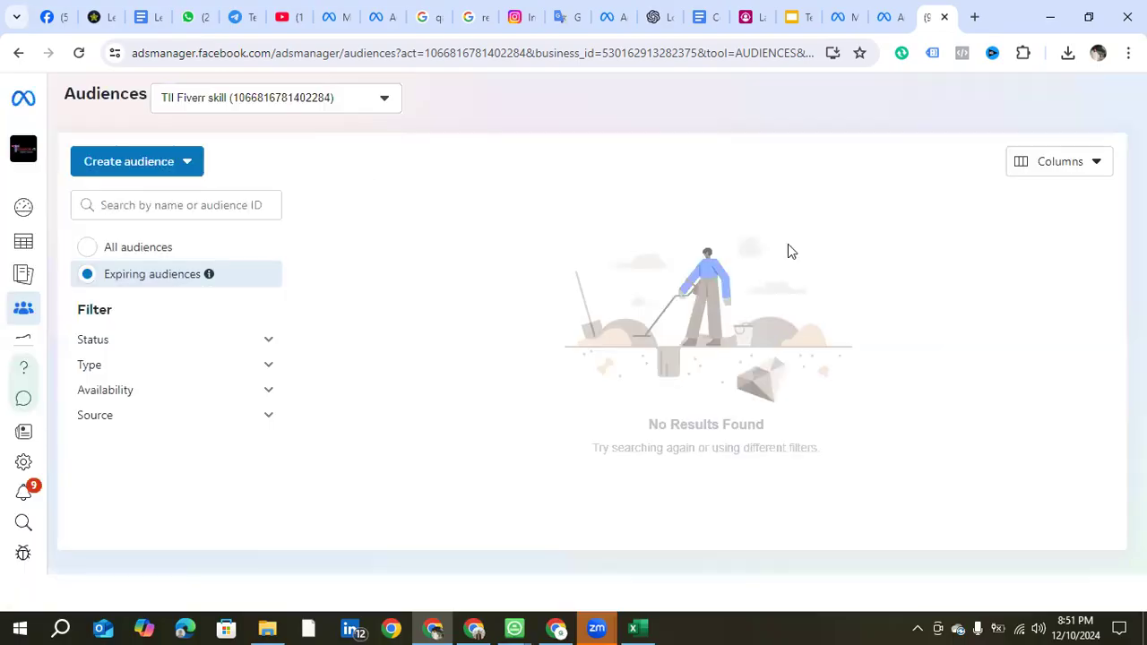
click(150, 170)
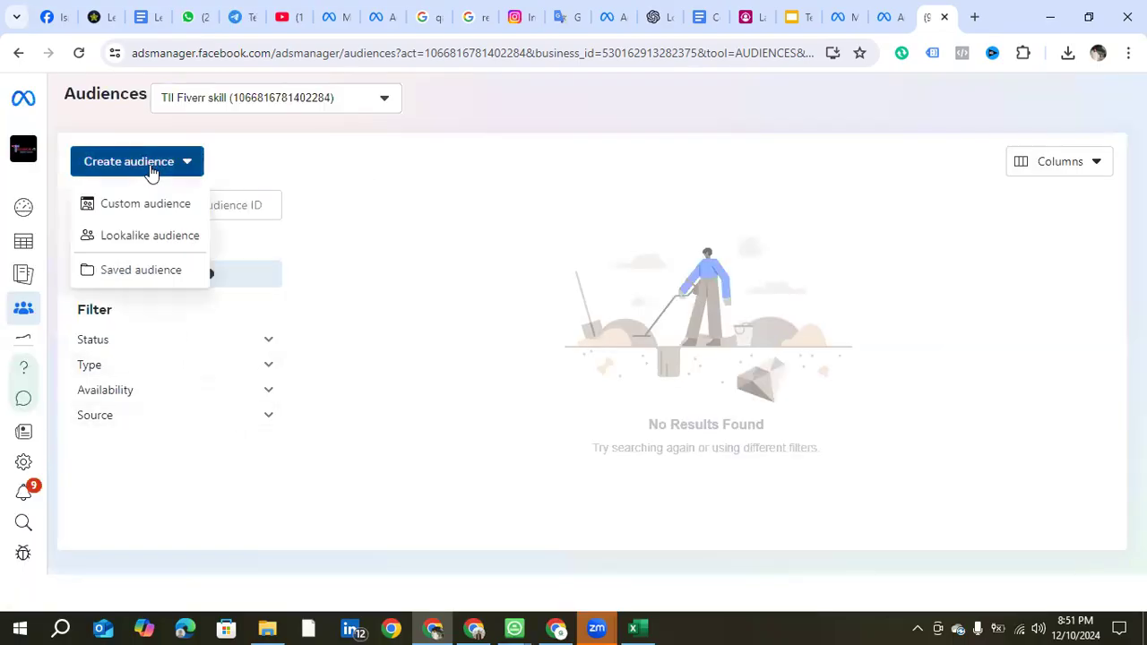
click(148, 270)
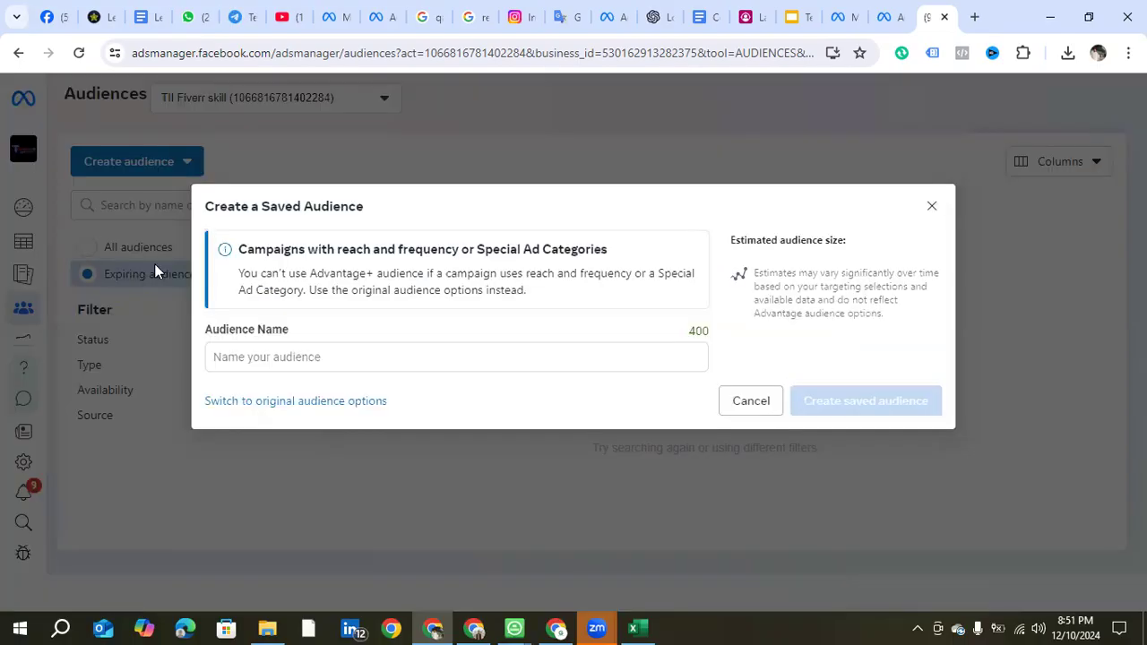
Step: Search the new audience's detailed targeting for the copied phrase "career seekers"
scroll(359, 359, down, 10)
scroll(373, 387, up, 2)
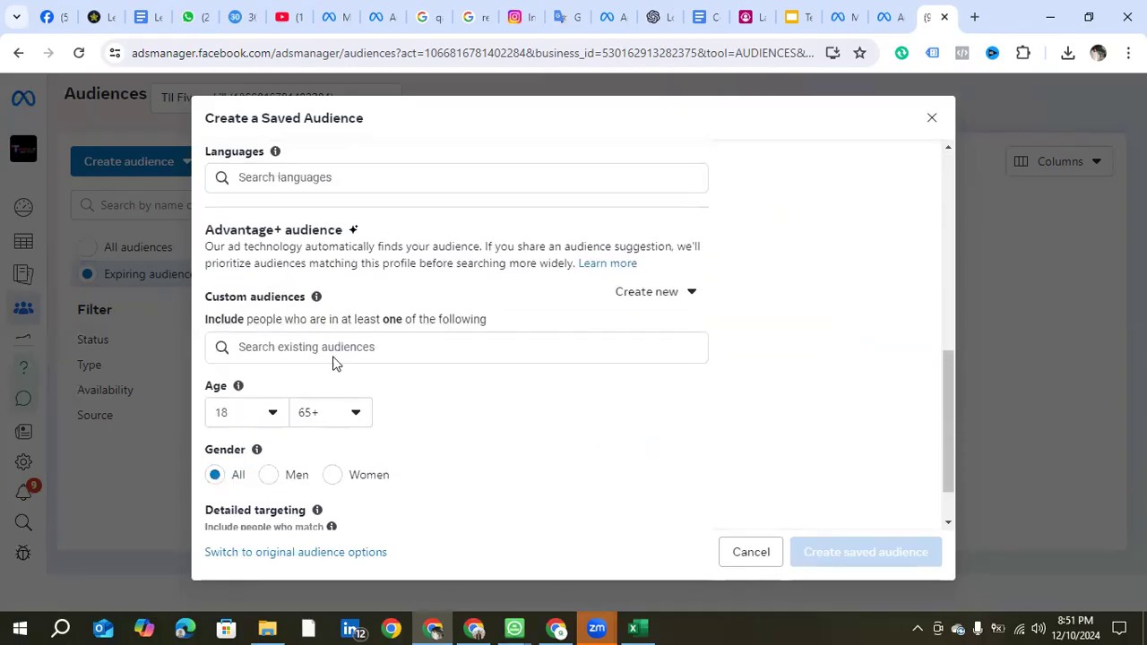
scroll(324, 371, down, 1)
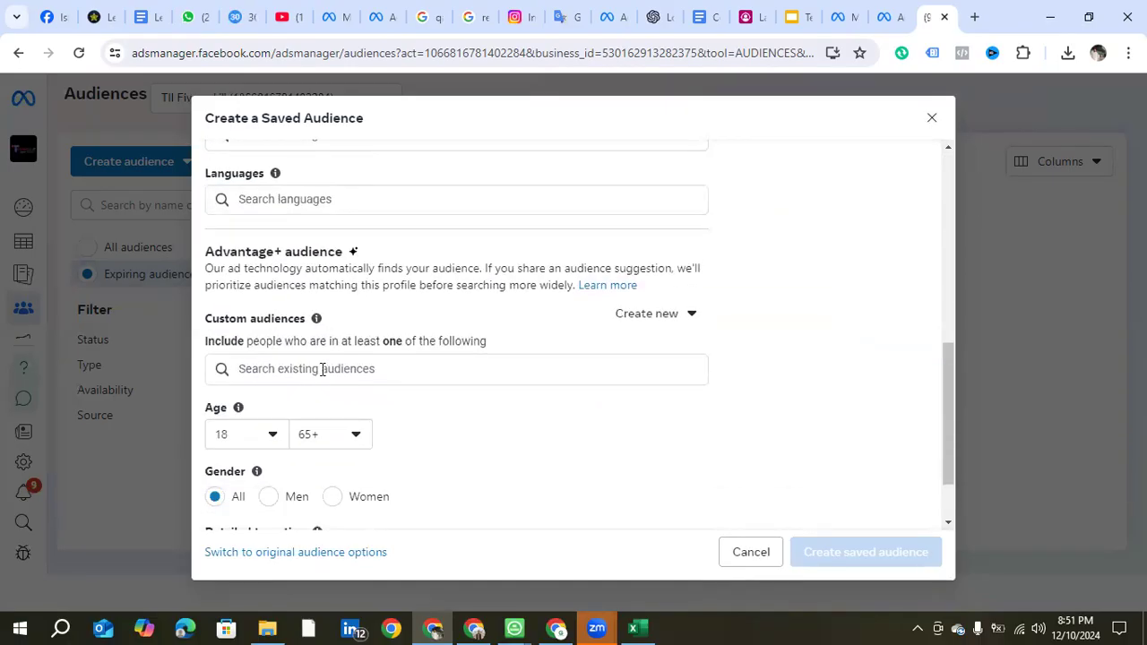
scroll(323, 370, down, 2)
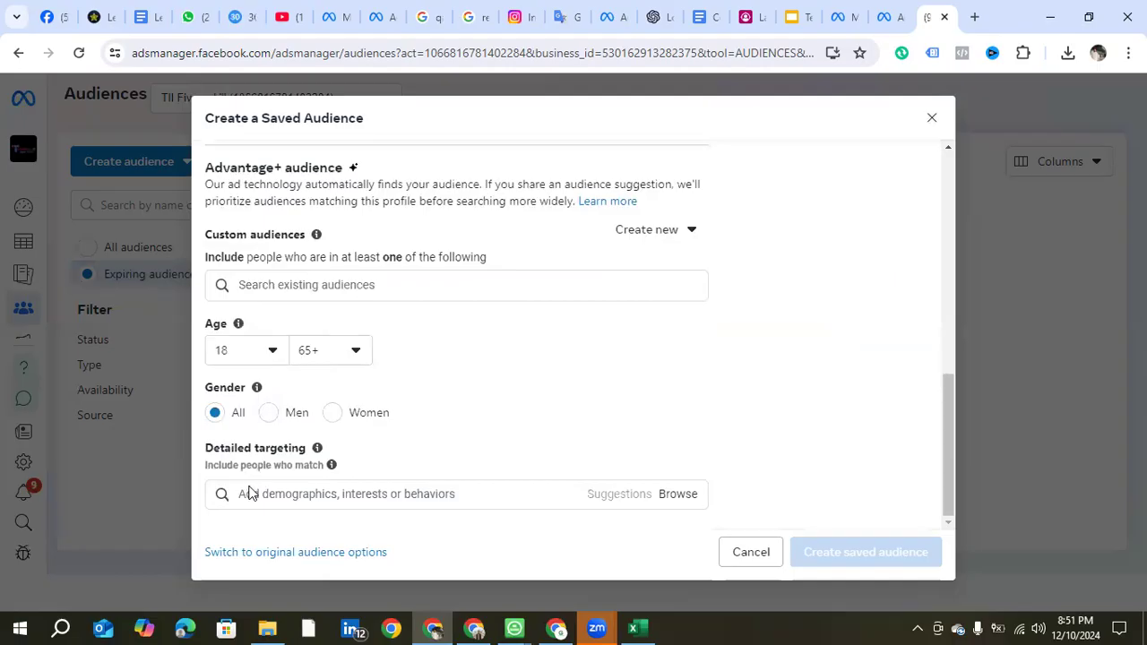
click(249, 494)
right_click(259, 494)
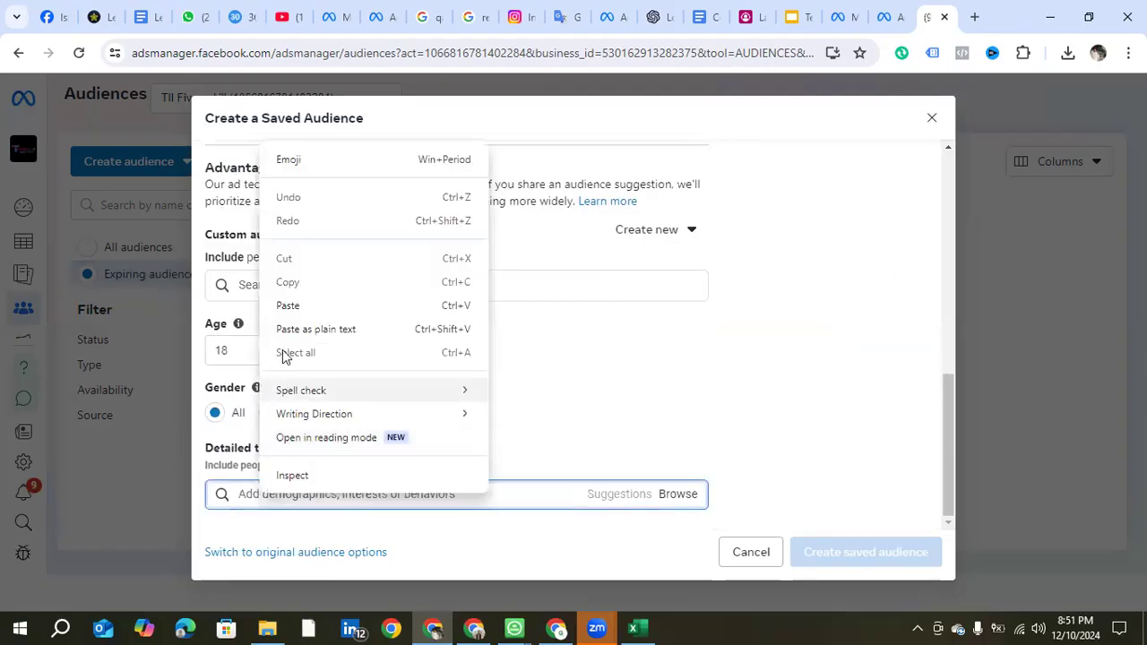
click(288, 306)
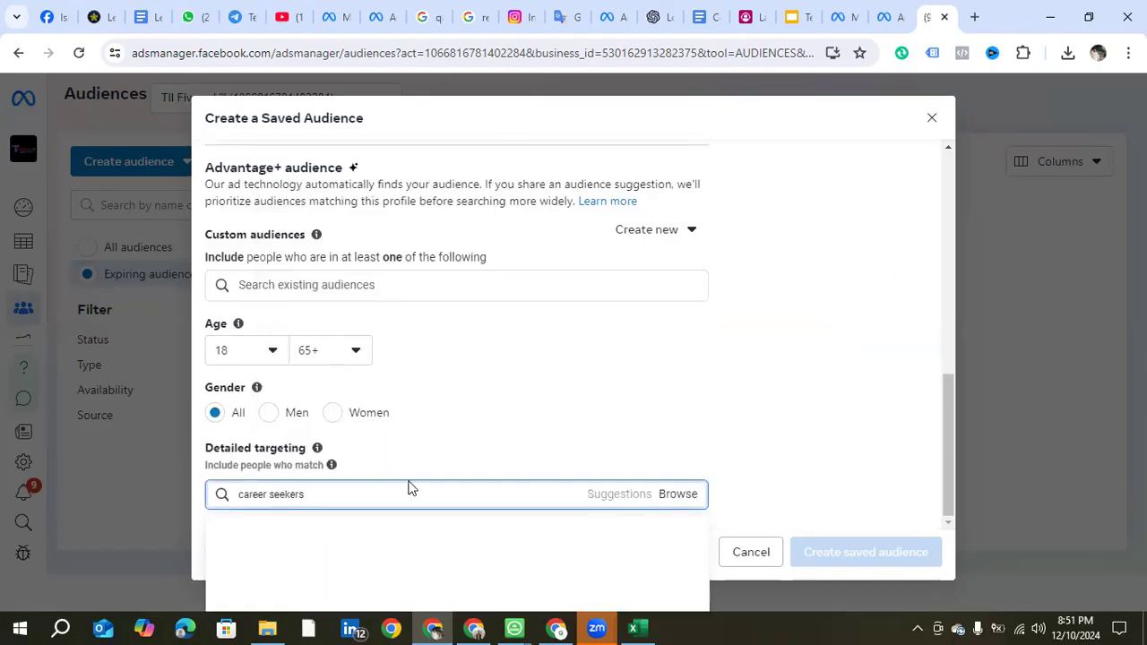
Step: Replace the detailed targeting search with "freelance" and add the Freelancer (careers) interest
click(326, 492)
triple_click(324, 494)
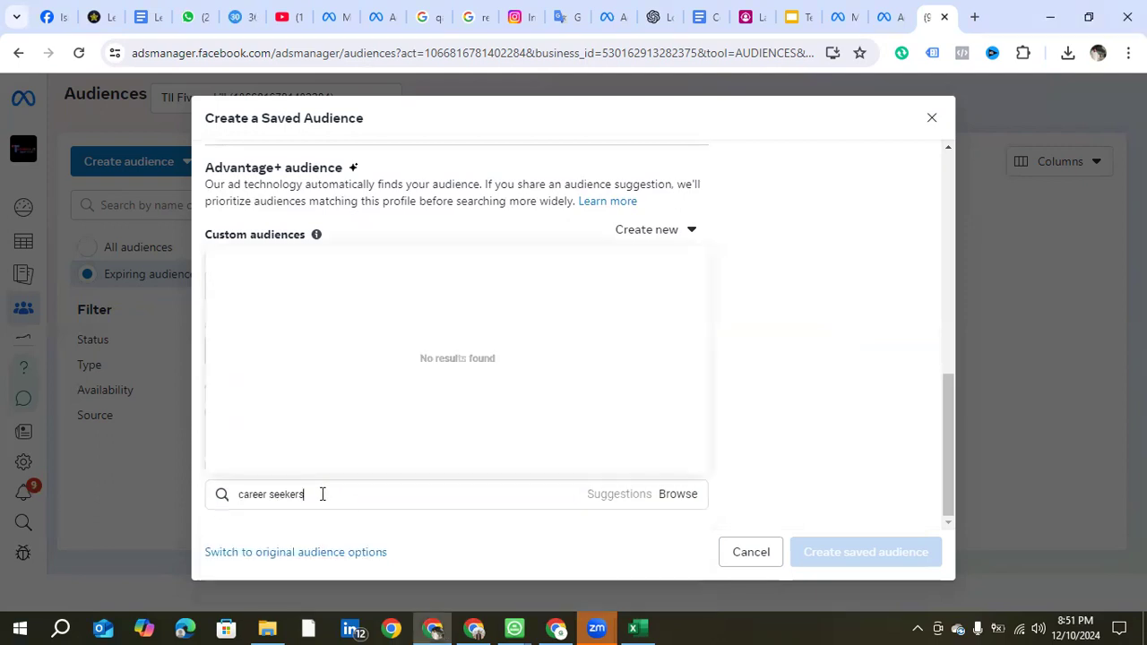
click(323, 494)
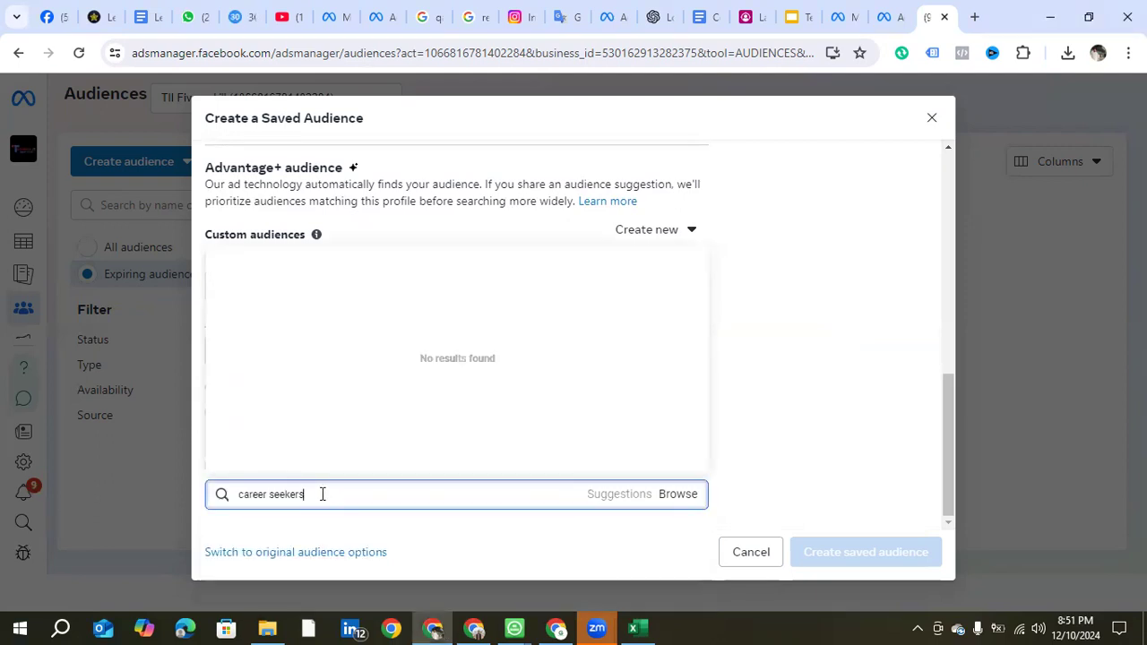
key(BackSpace)
key(BackSpace)
key(BackSpace)
key(BackSpace)
key(BackSpace)
key(BackSpace)
key(BackSpace)
key(BackSpace)
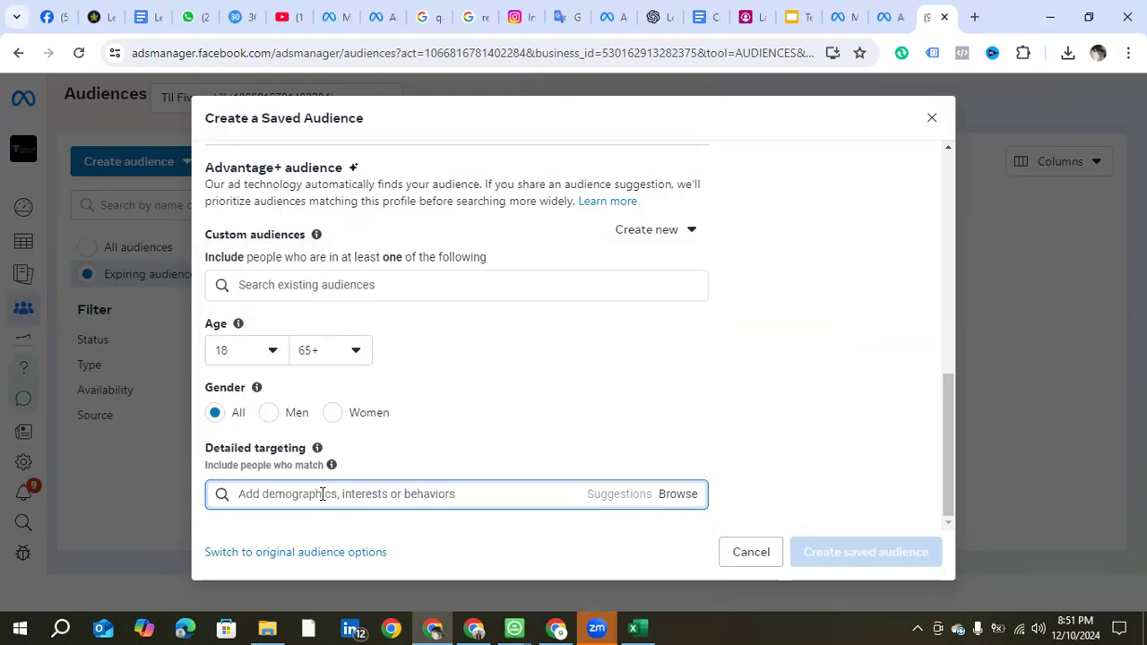
text(free)
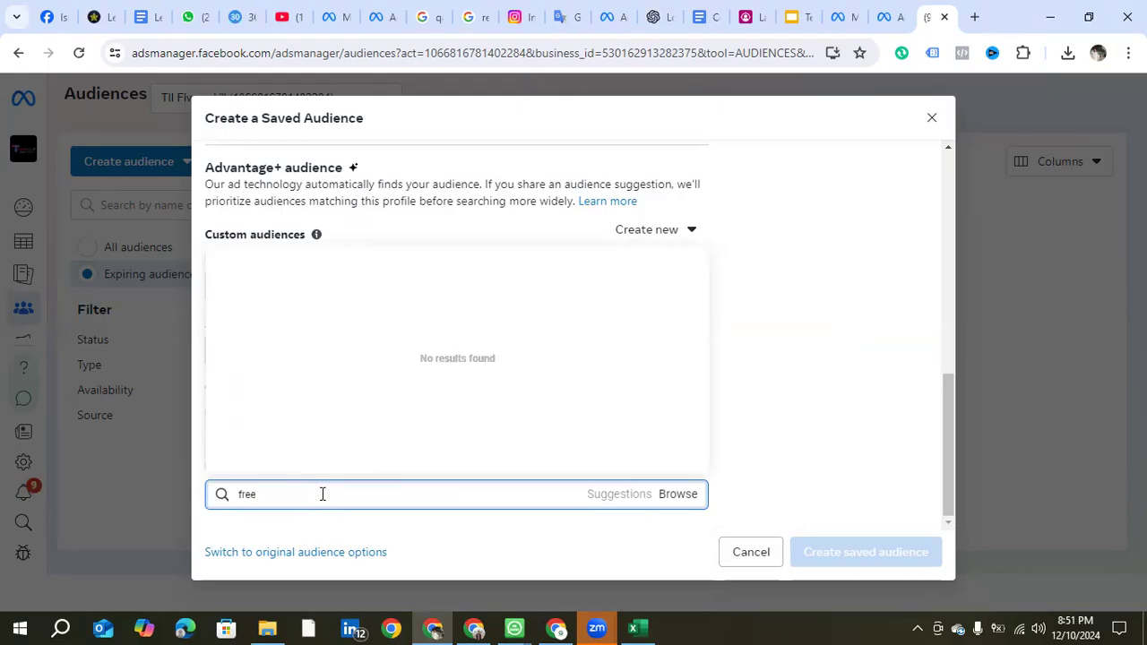
text(lance)
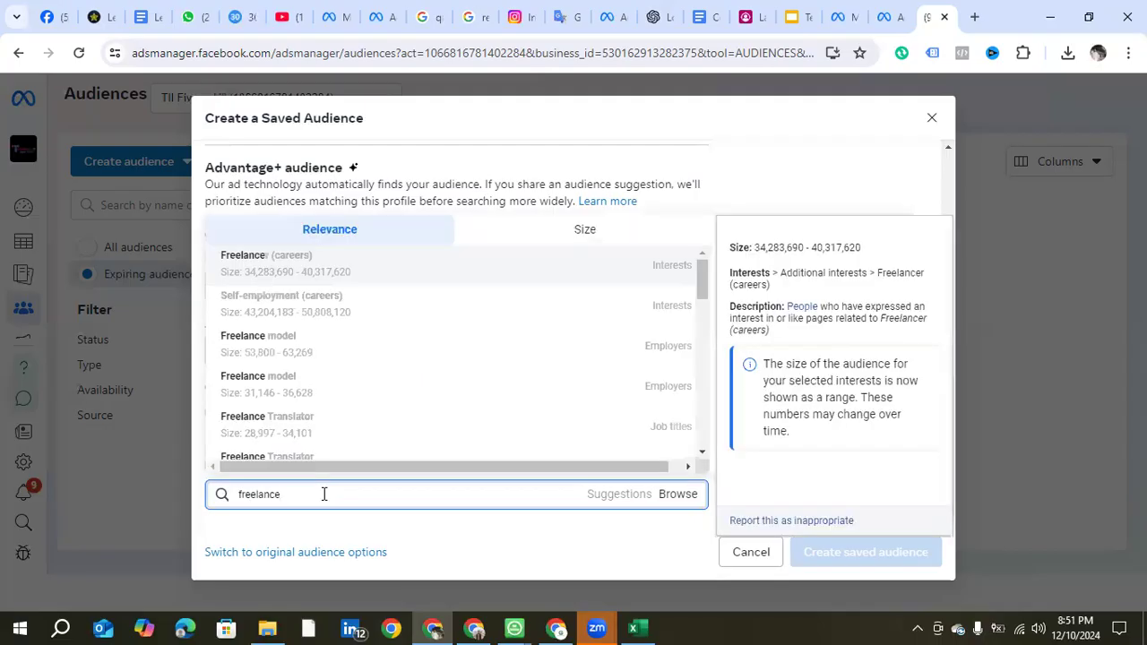
click(340, 271)
scroll(354, 457, down, 1)
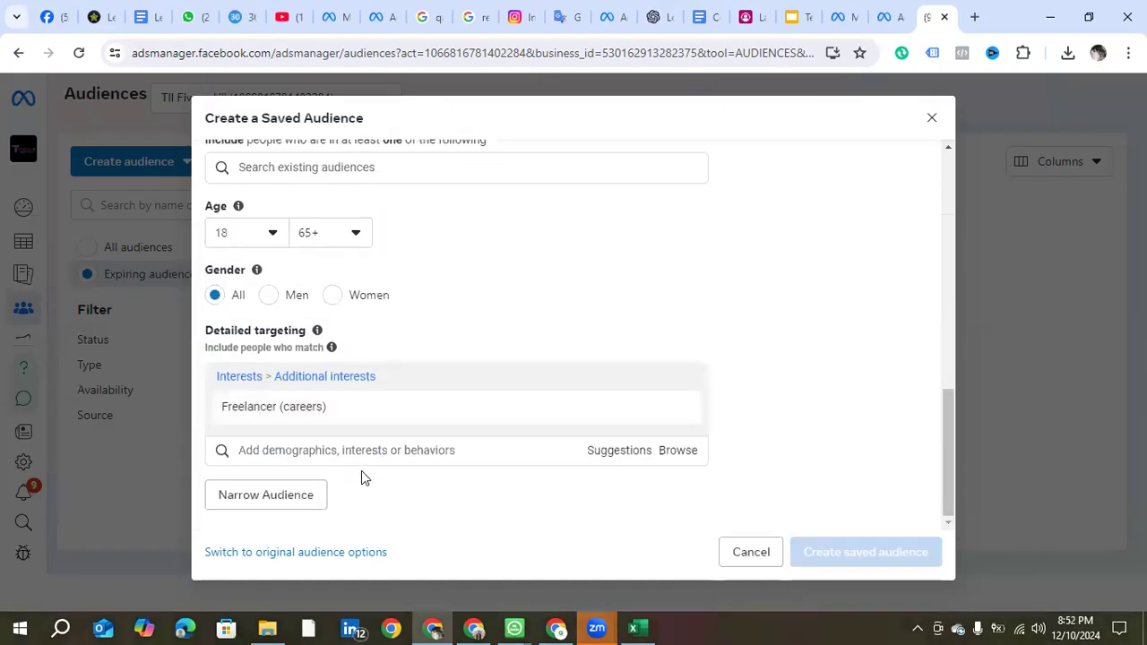
Step: Name the audience "course audience" and create the saved audience
scroll(385, 457, up, 1)
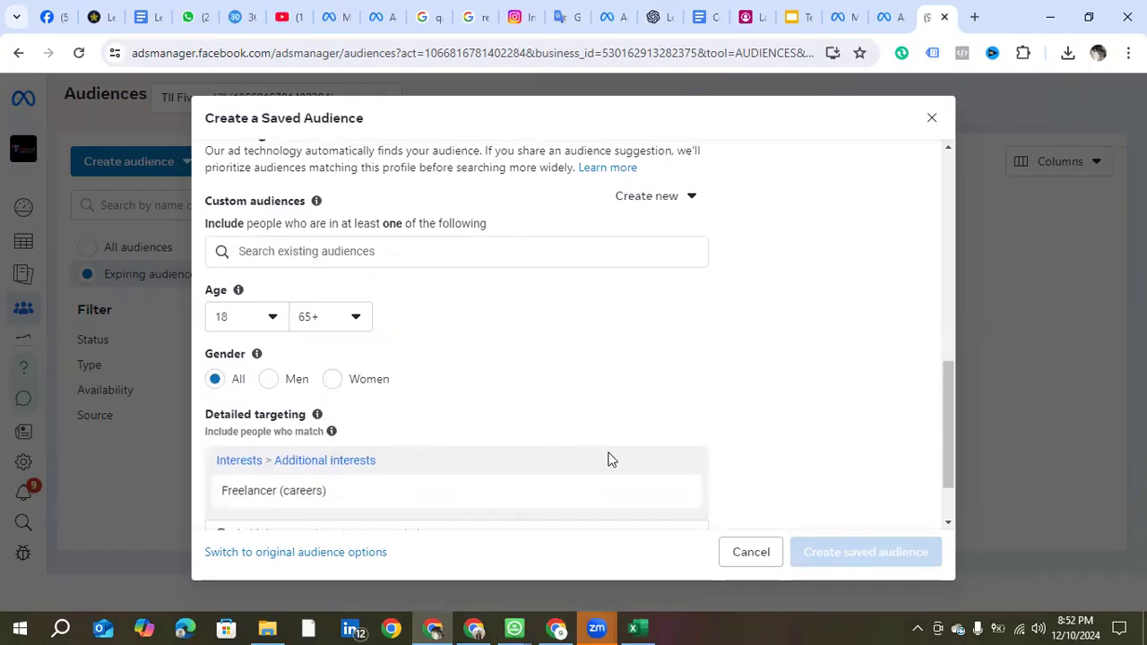
scroll(606, 463, down, 1)
scroll(606, 462, down, 1)
scroll(550, 323, up, 5)
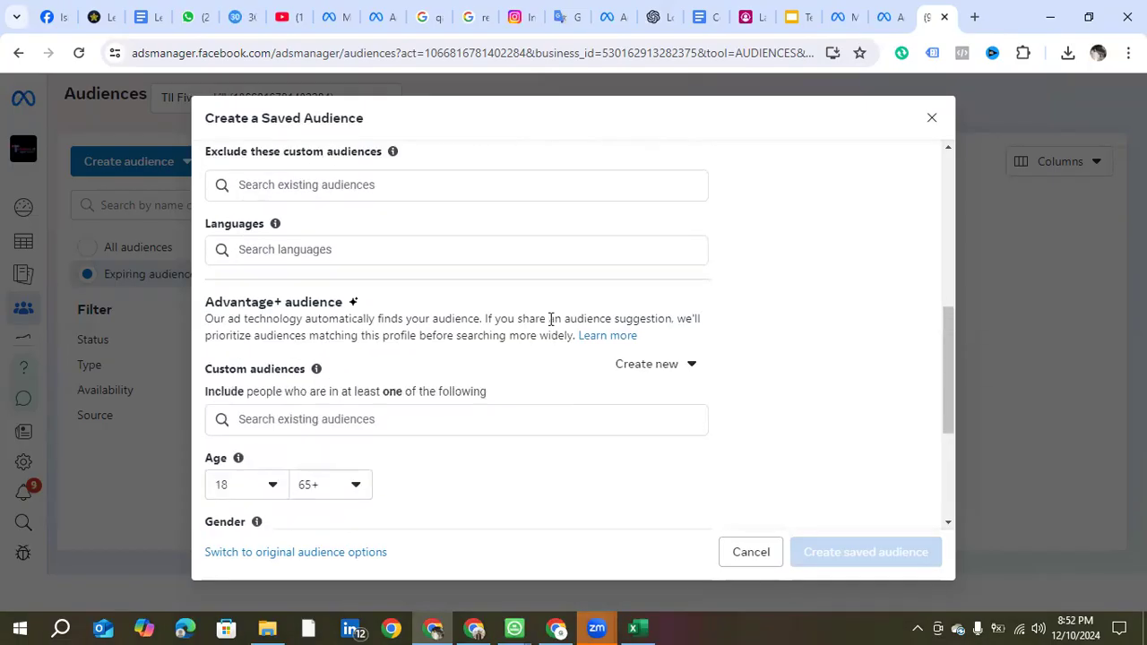
scroll(551, 319, up, 2)
scroll(549, 319, up, 1)
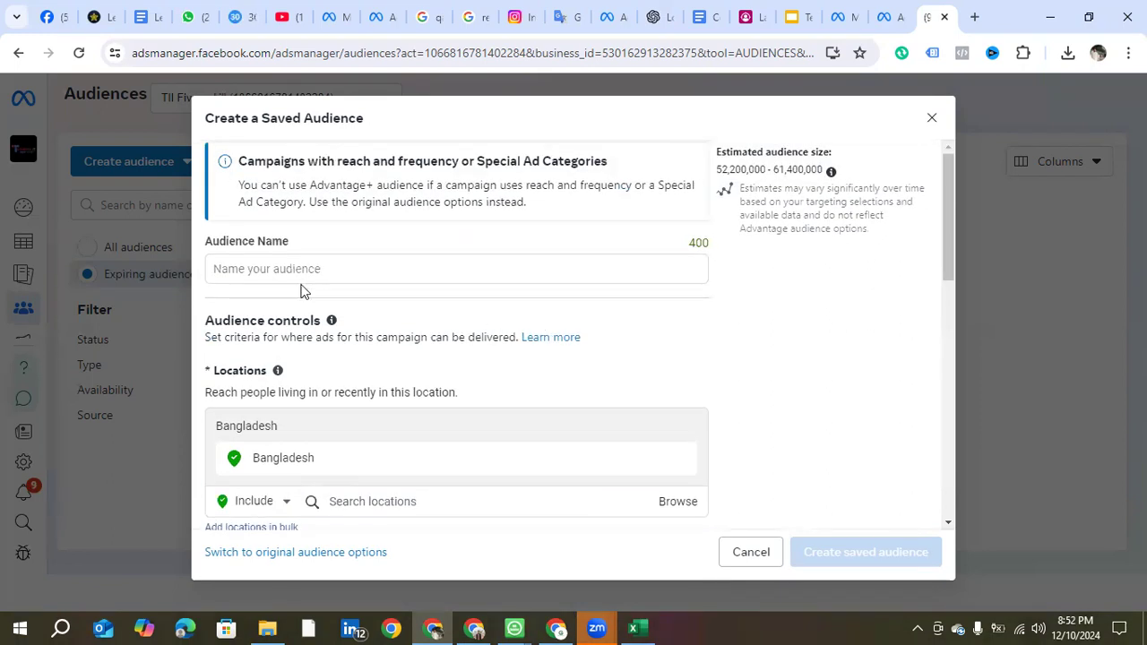
click(289, 271)
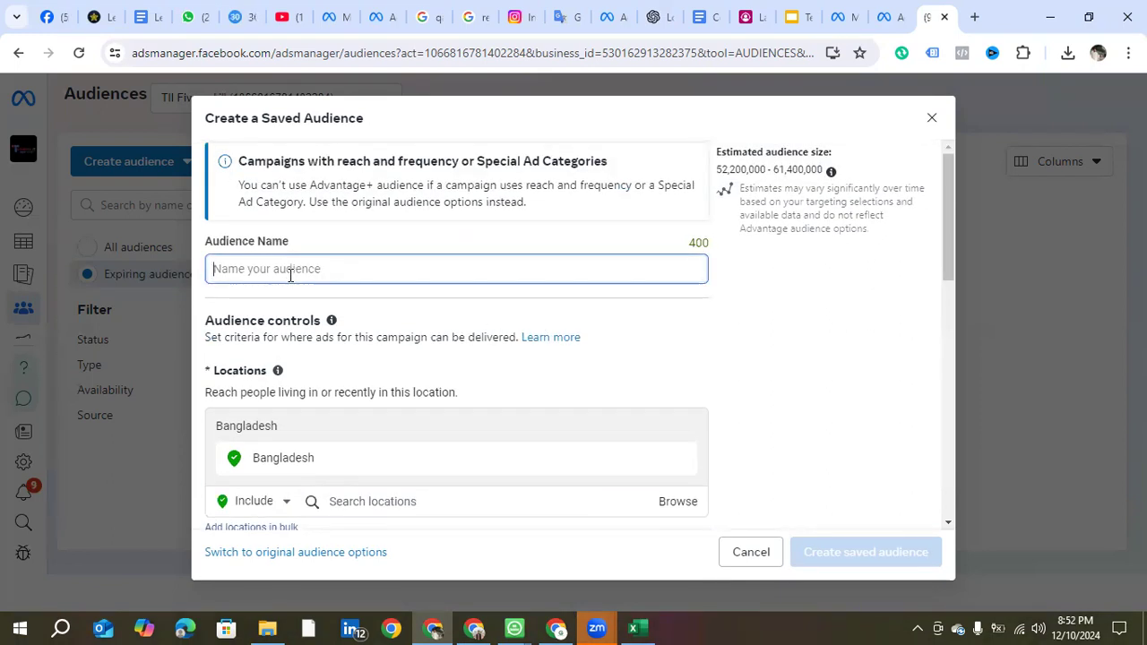
text(course a)
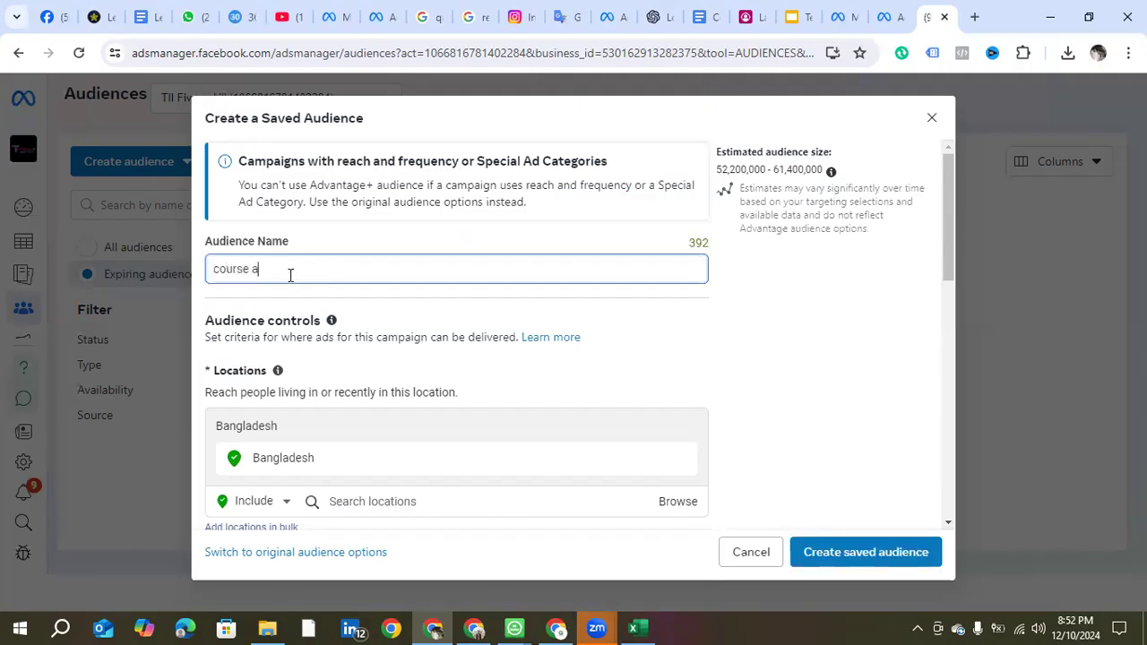
text(udience)
click(882, 560)
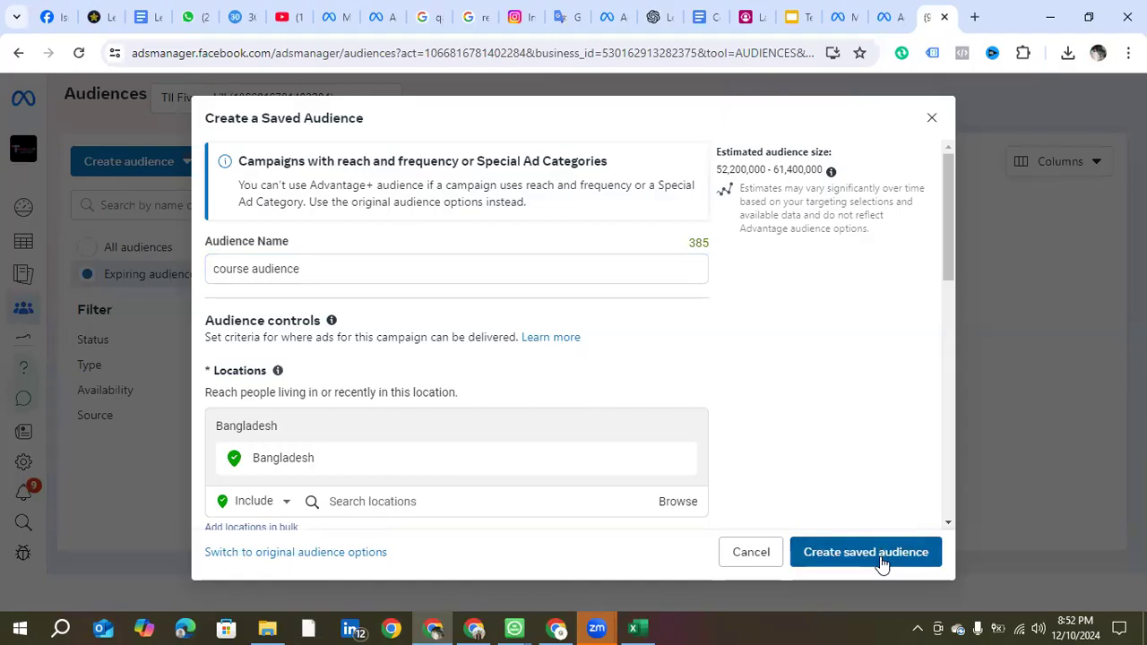
click(907, 550)
drag(947, 267, 909, 487)
click(897, 561)
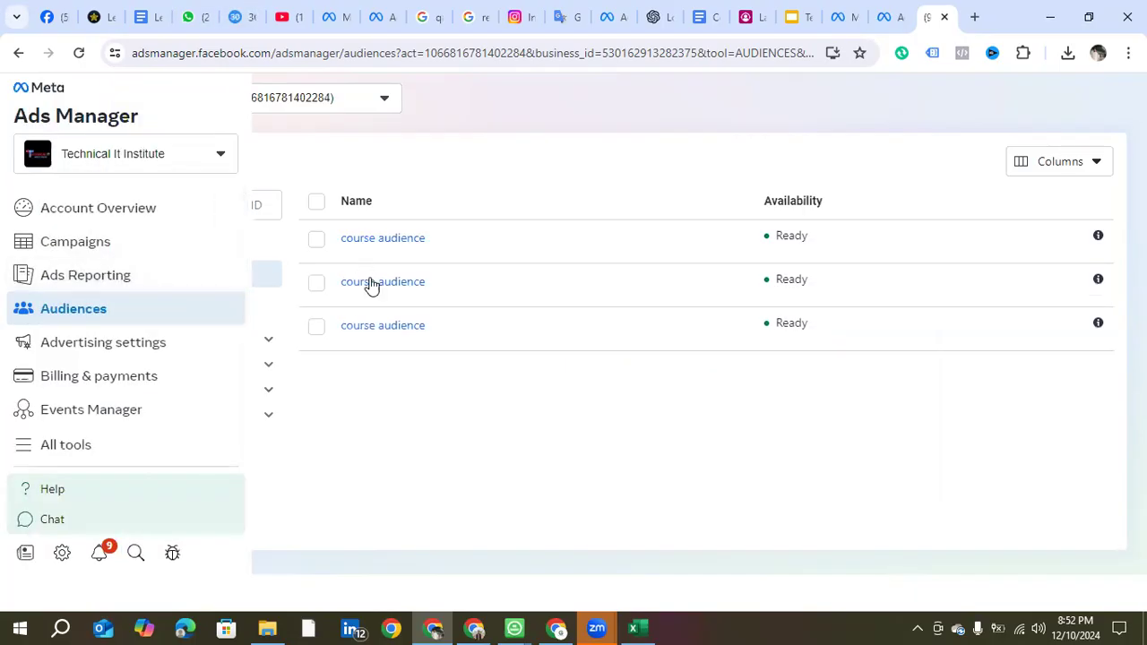
Step: Check the saved audiences list and open the ad account's Campaigns page
mouse_move(380, 285)
mouse_move(383, 333)
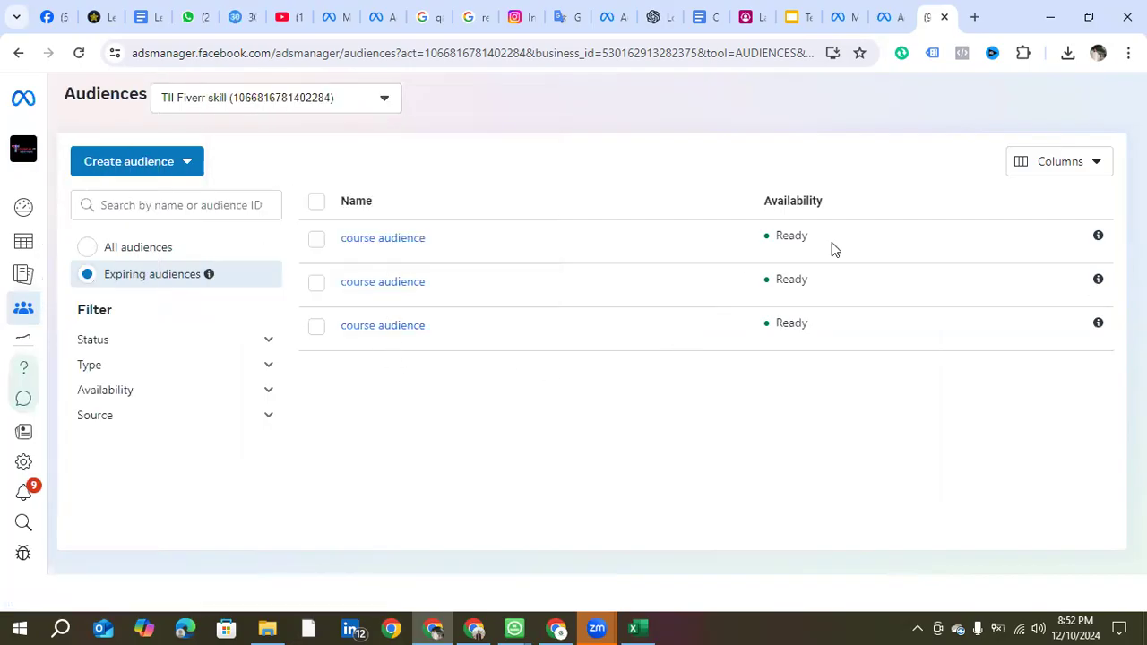
mouse_move(34, 215)
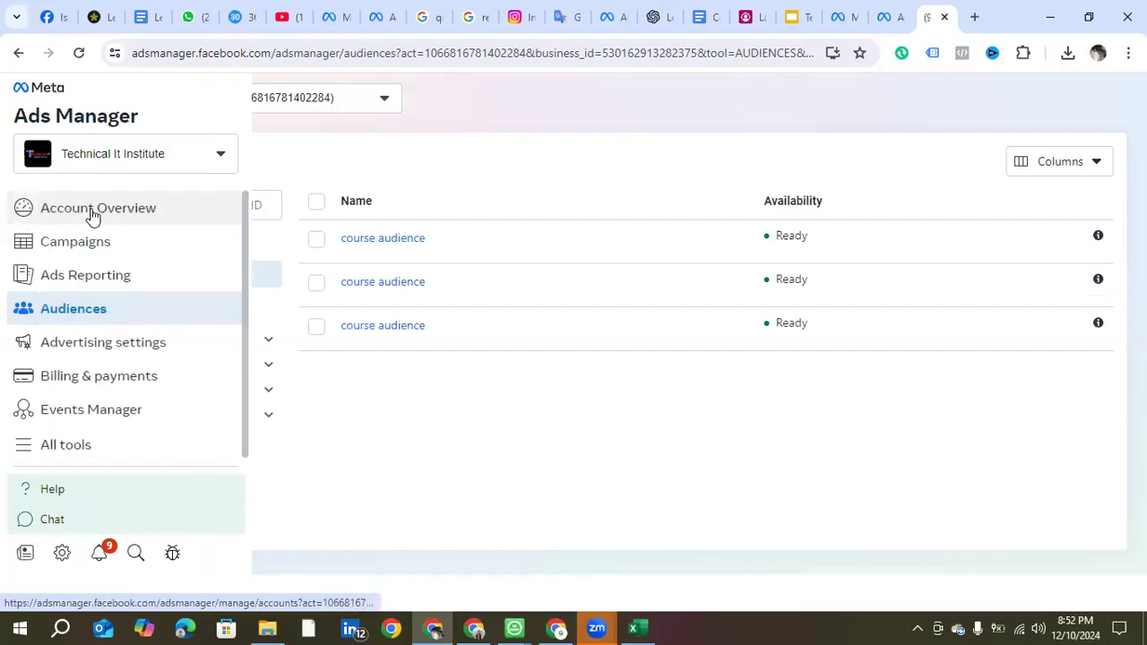
click(98, 241)
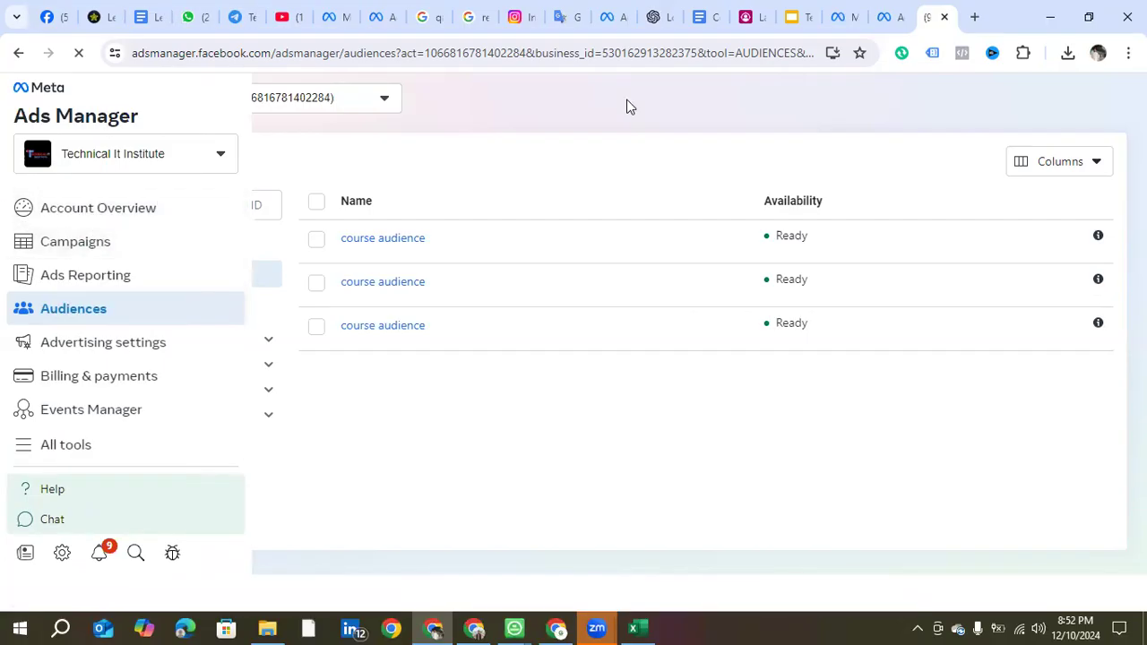
mouse_move(38, 208)
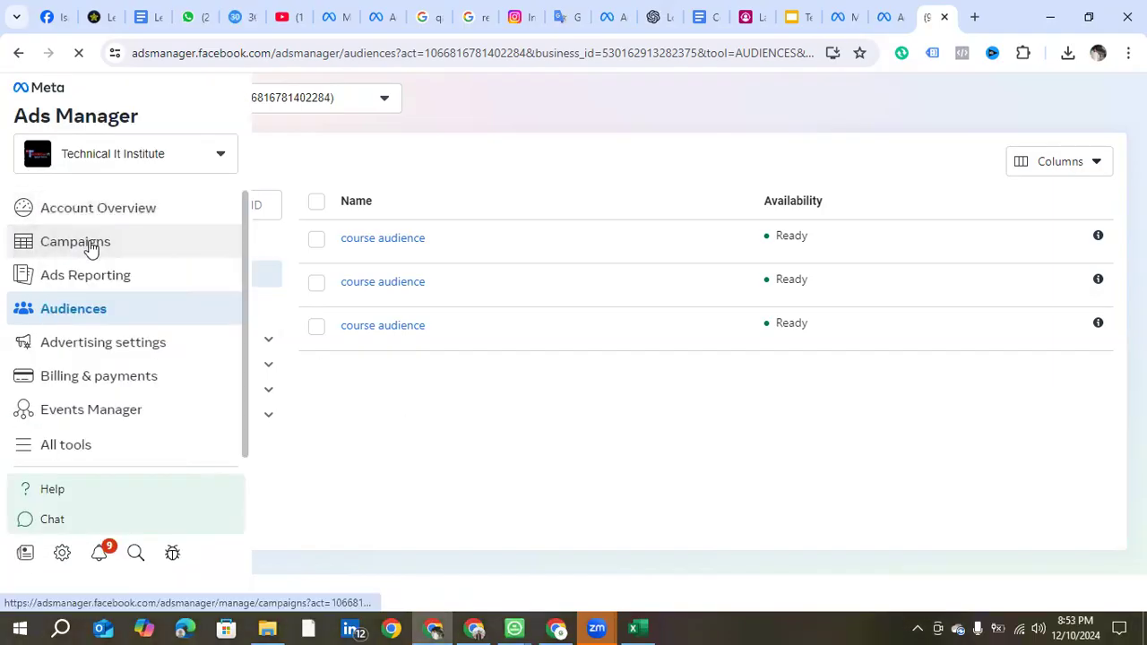
click(91, 248)
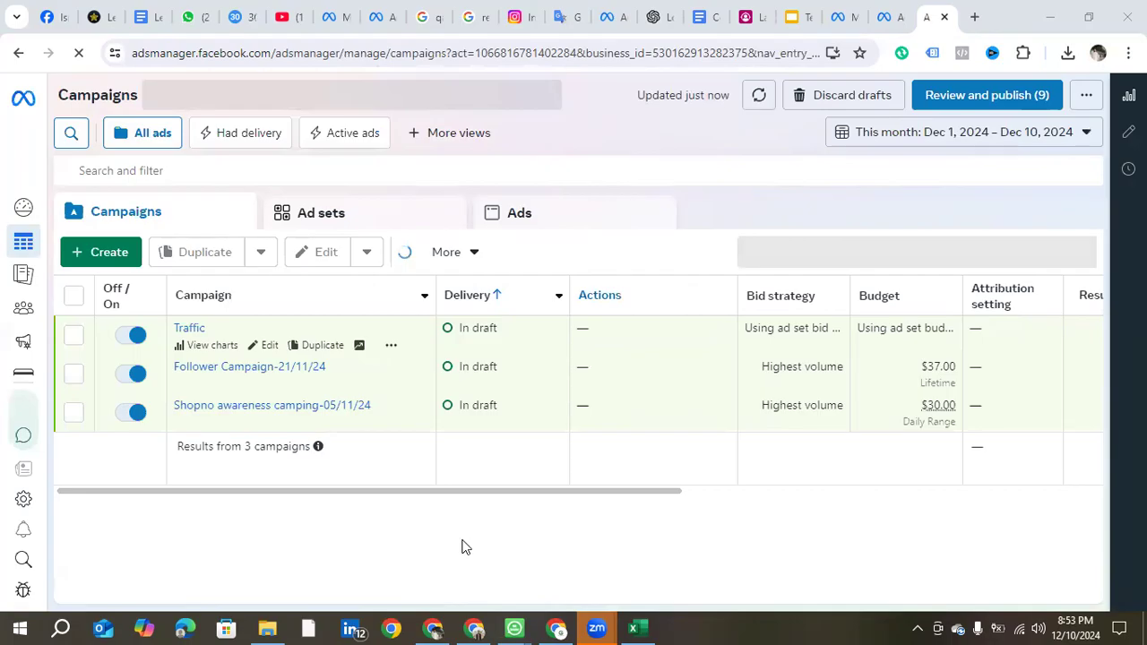
Step: Open the draft Traffic campaign for editing and go to its New Traffic Ad Set
click(267, 347)
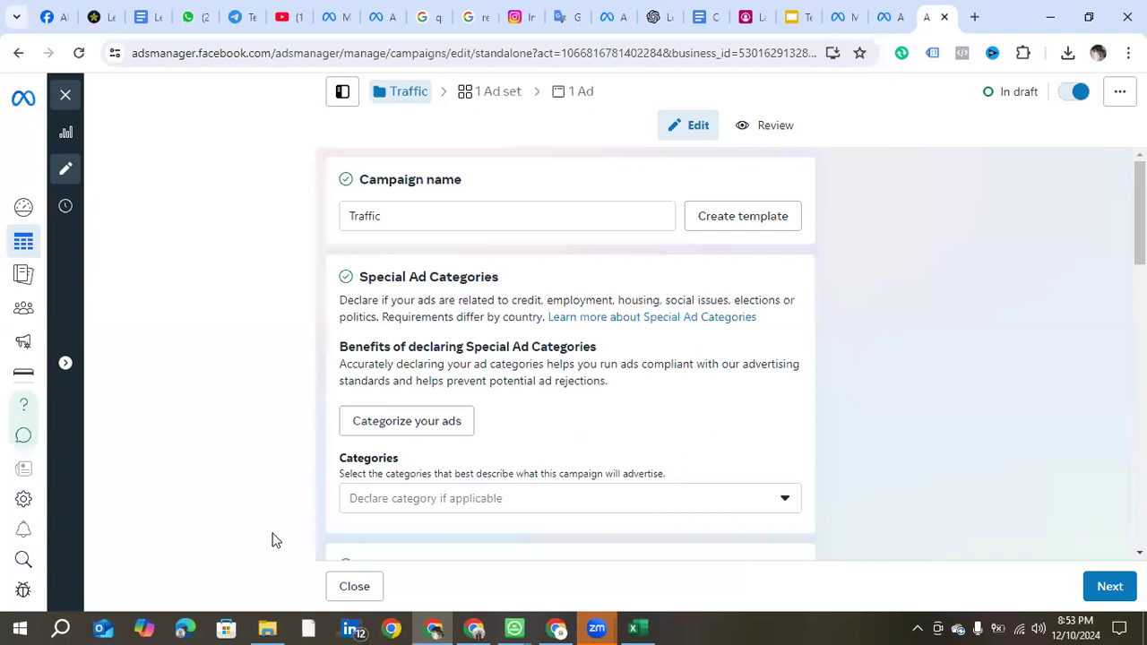
scroll(458, 384, down, 2)
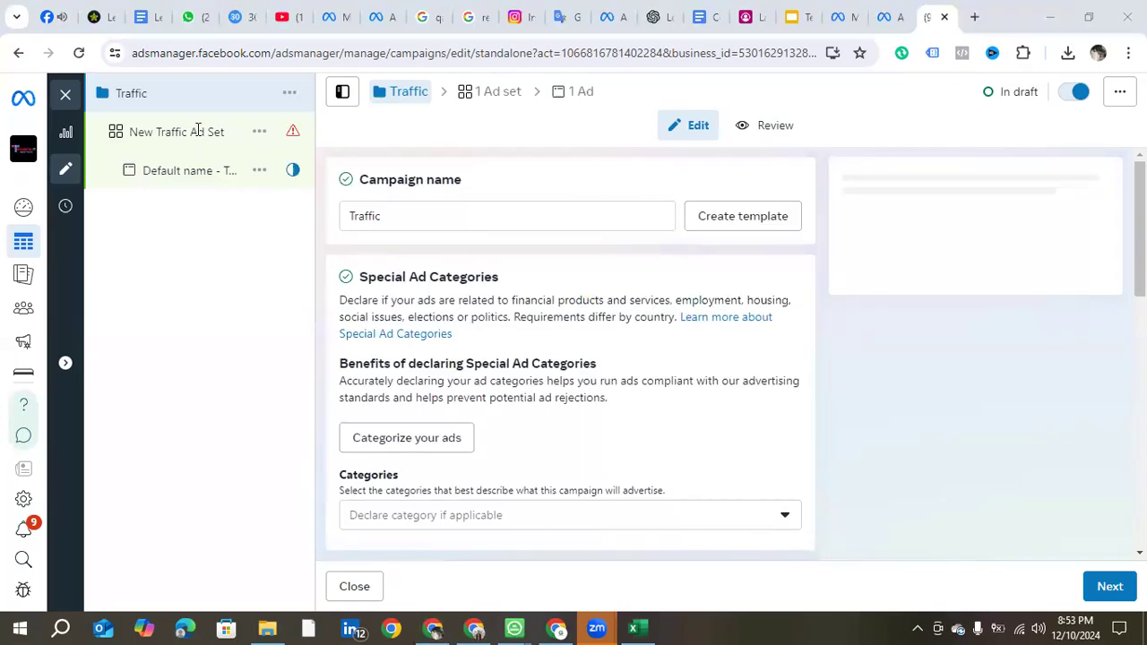
click(229, 136)
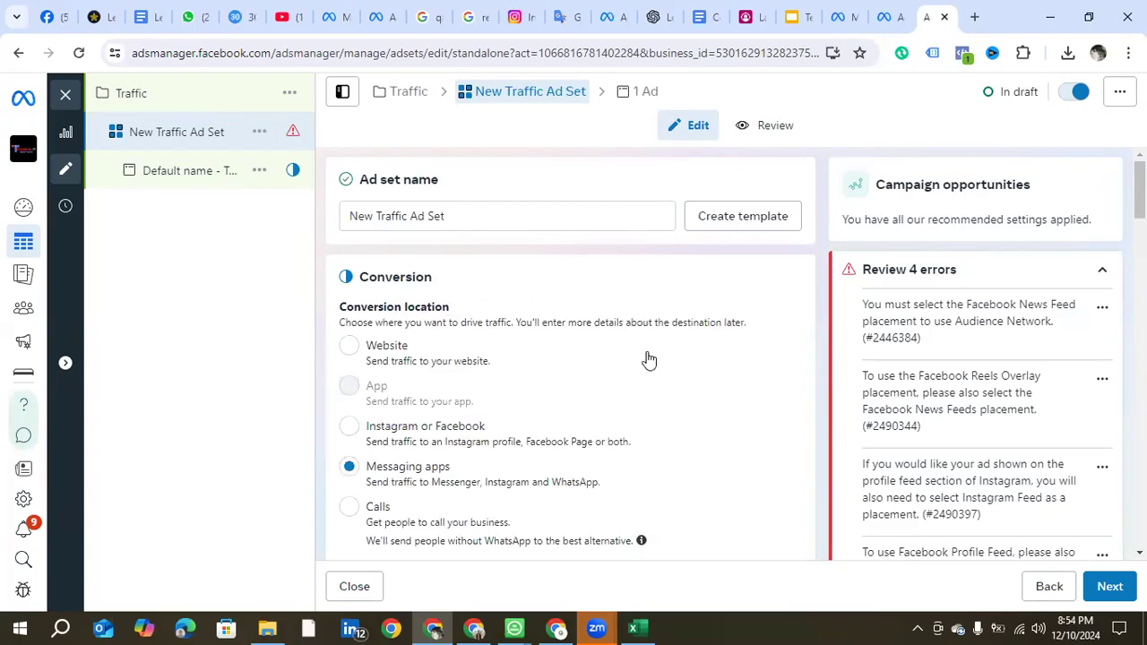
Step: Dismiss the payment method notice and remove the Head Phone custom audience from the ad set's Advantage+ audience
scroll(742, 299, down, 2)
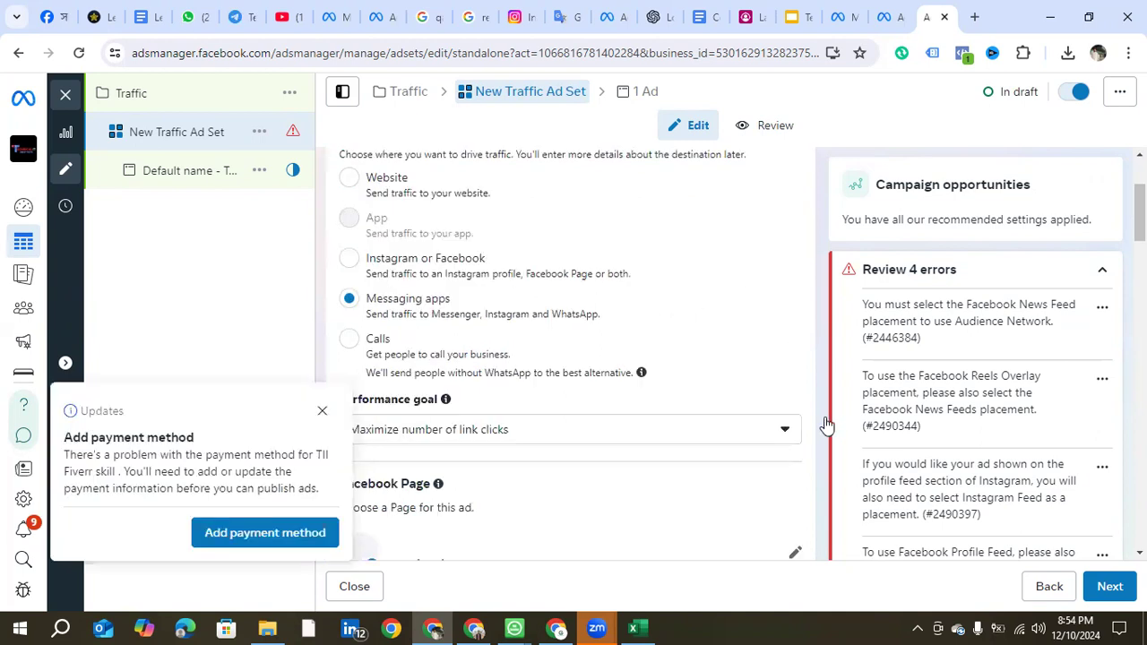
scroll(825, 421, down, 5)
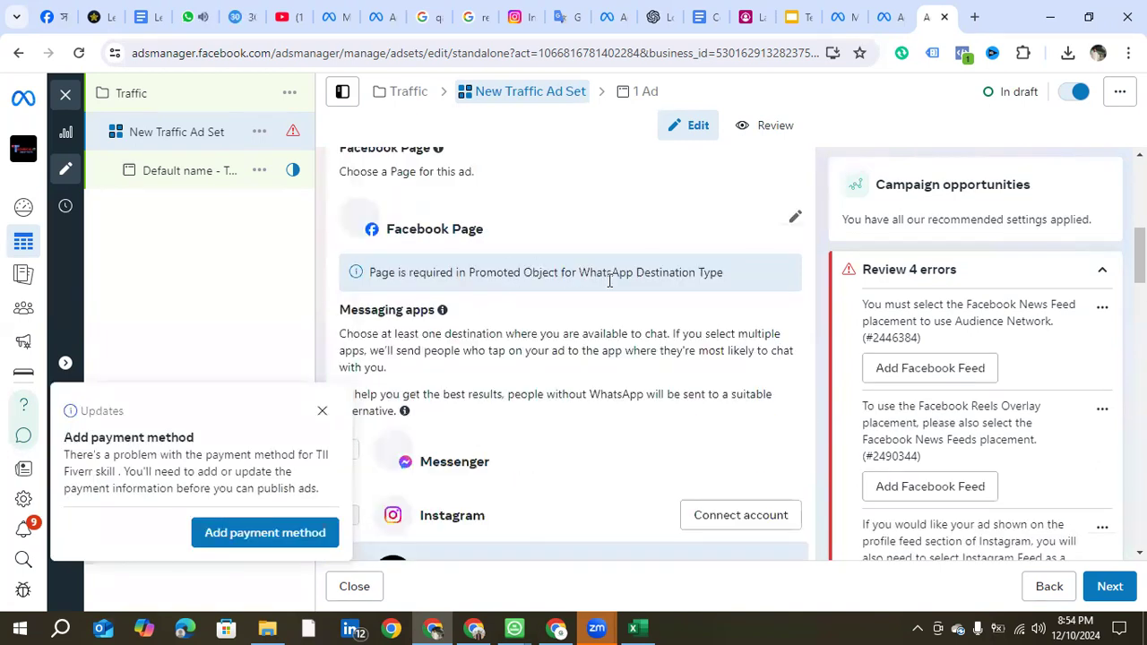
scroll(613, 293, down, 1)
scroll(613, 293, down, 4)
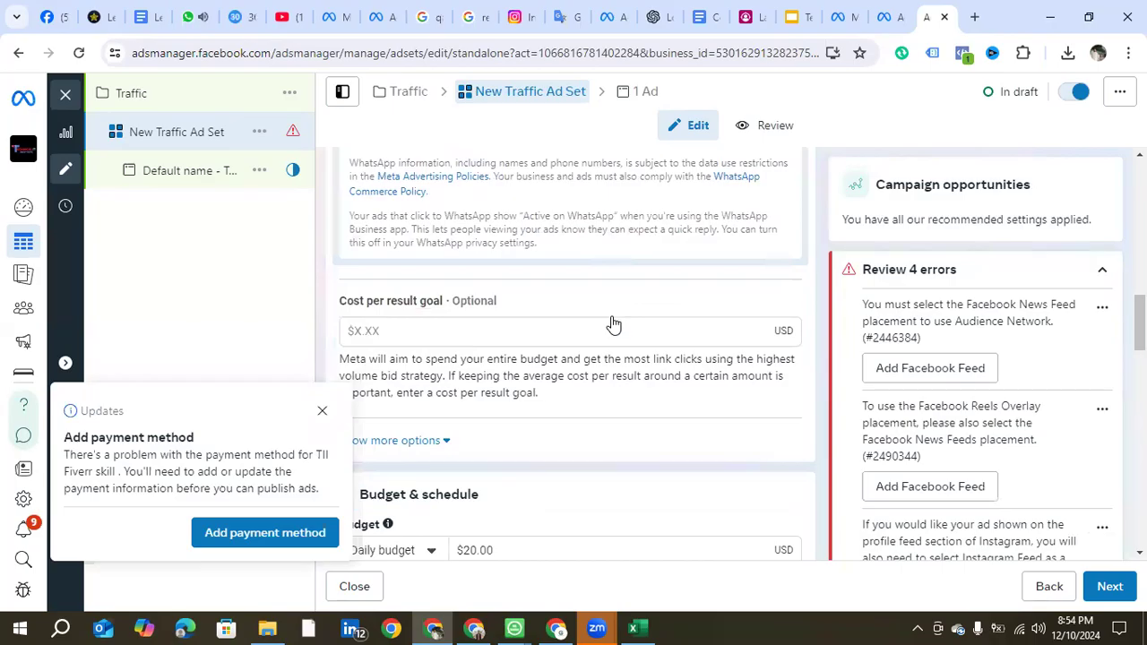
scroll(621, 368, down, 4)
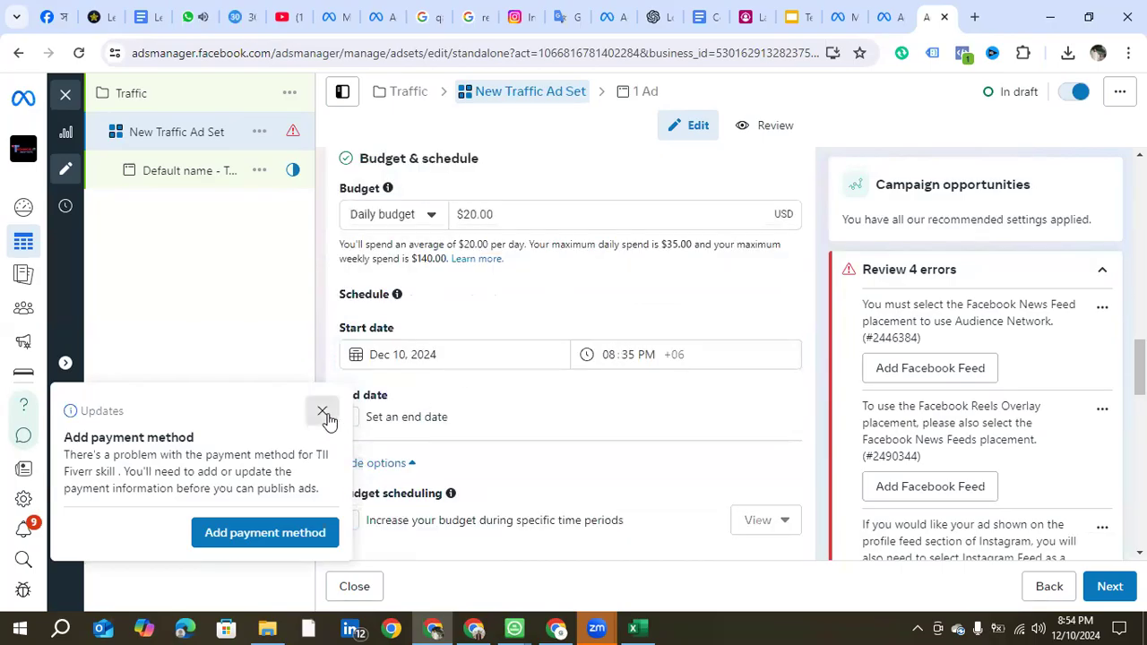
click(322, 410)
scroll(678, 419, down, 5)
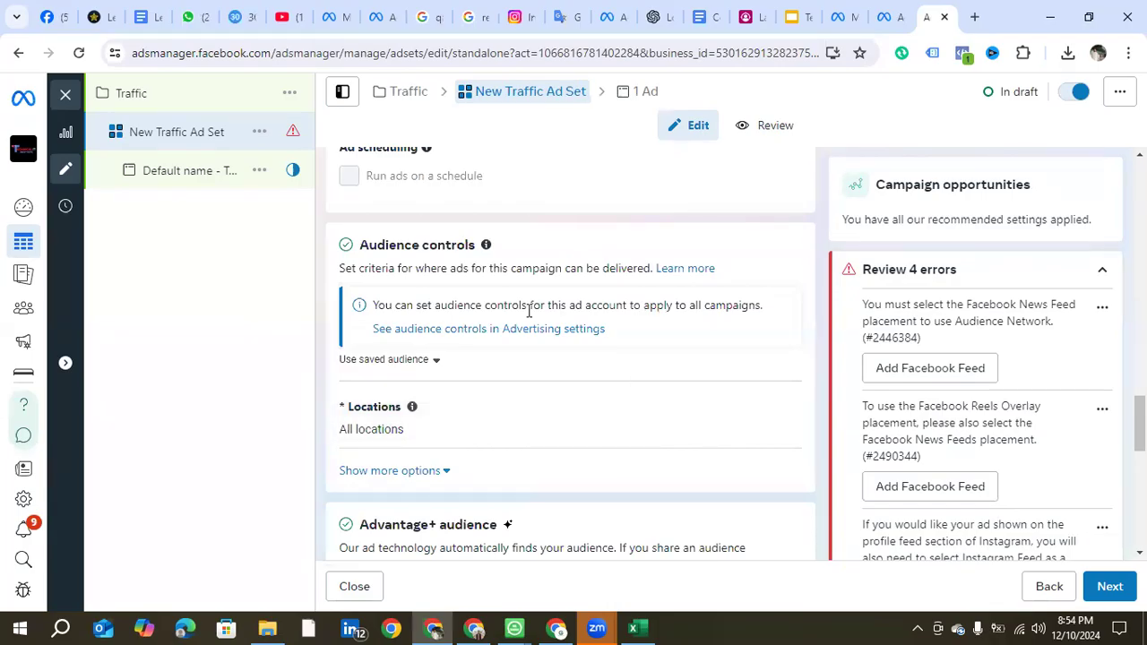
scroll(499, 350, down, 2)
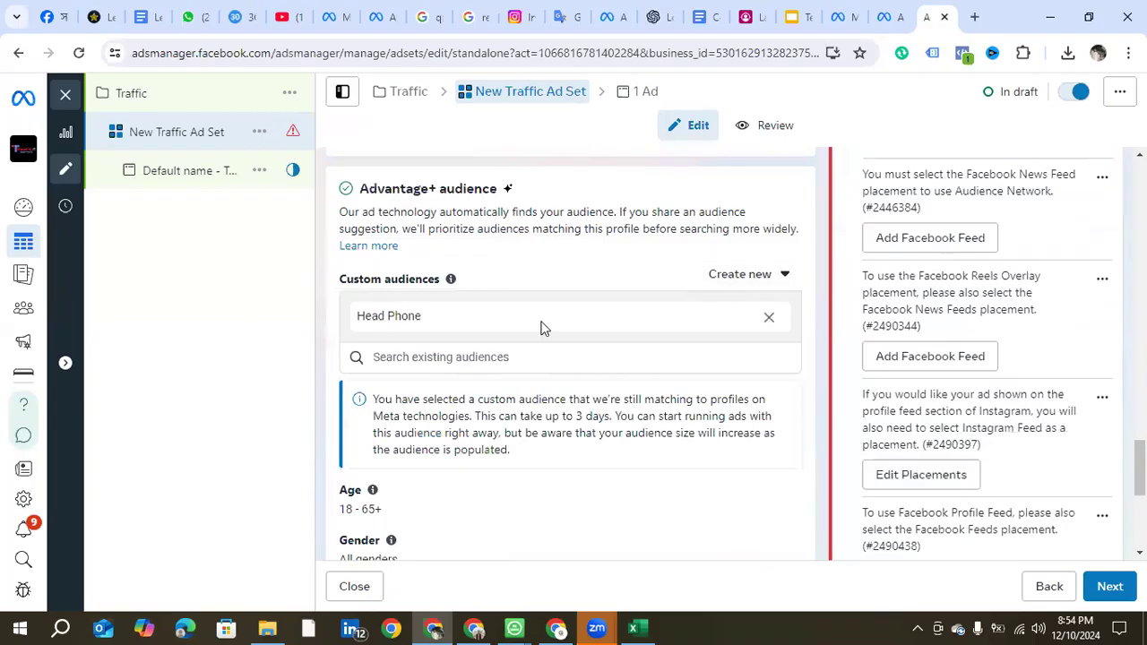
click(767, 323)
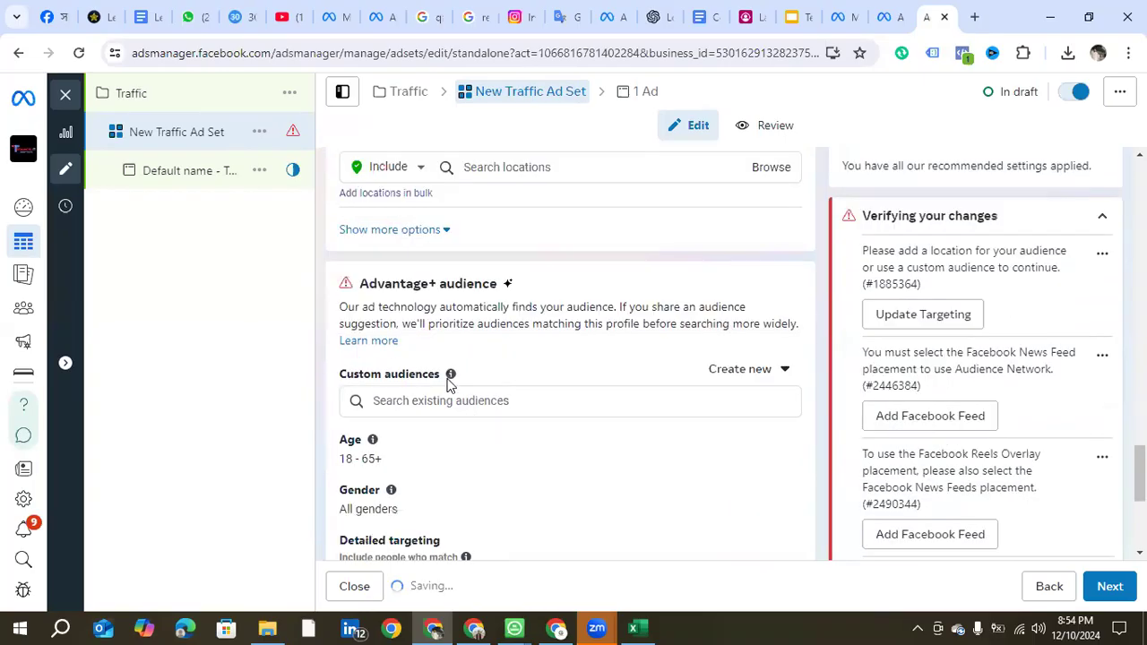
Step: Look through the existing custom audiences offered for the ad set, then leave the list without choosing one
click(411, 400)
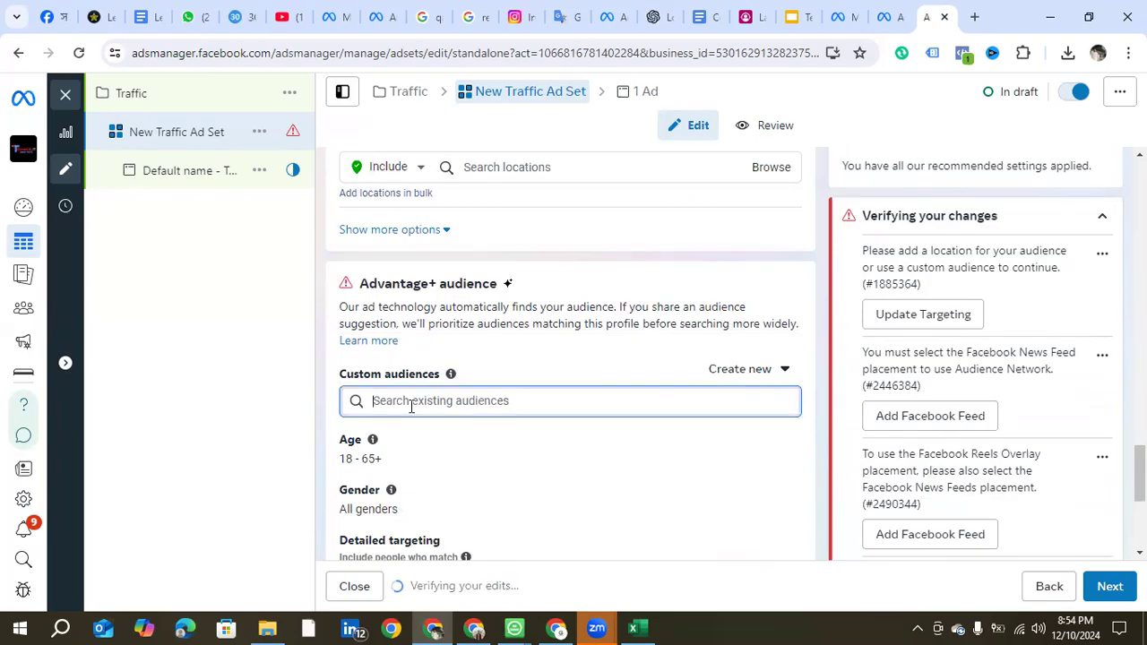
click(414, 401)
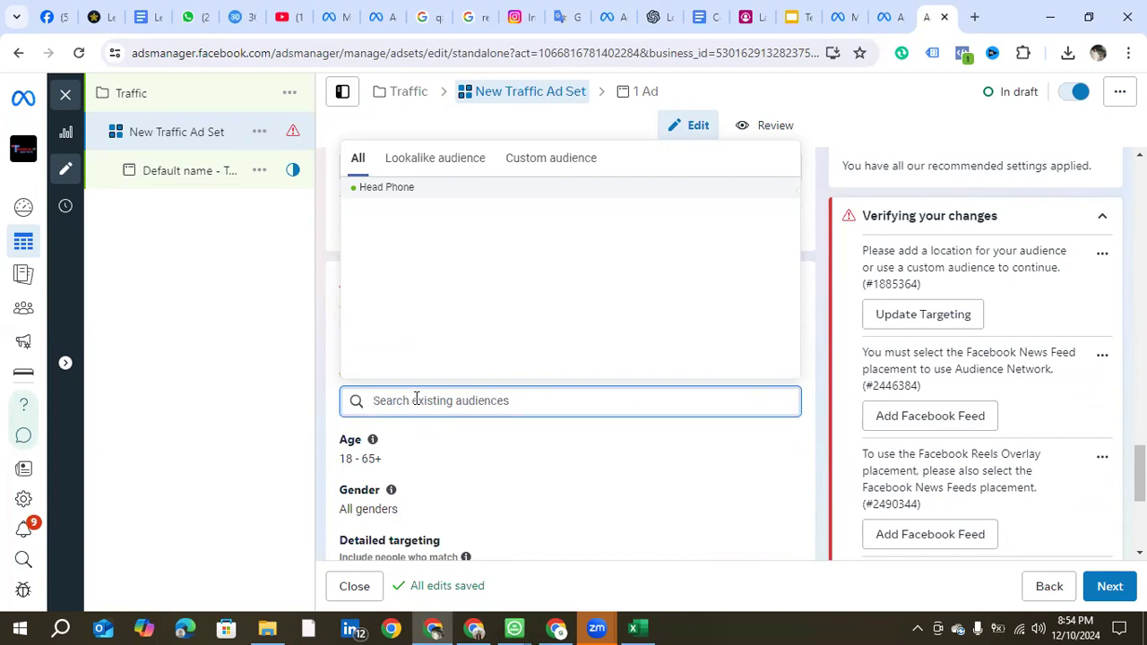
text(f)
key(BackSpace)
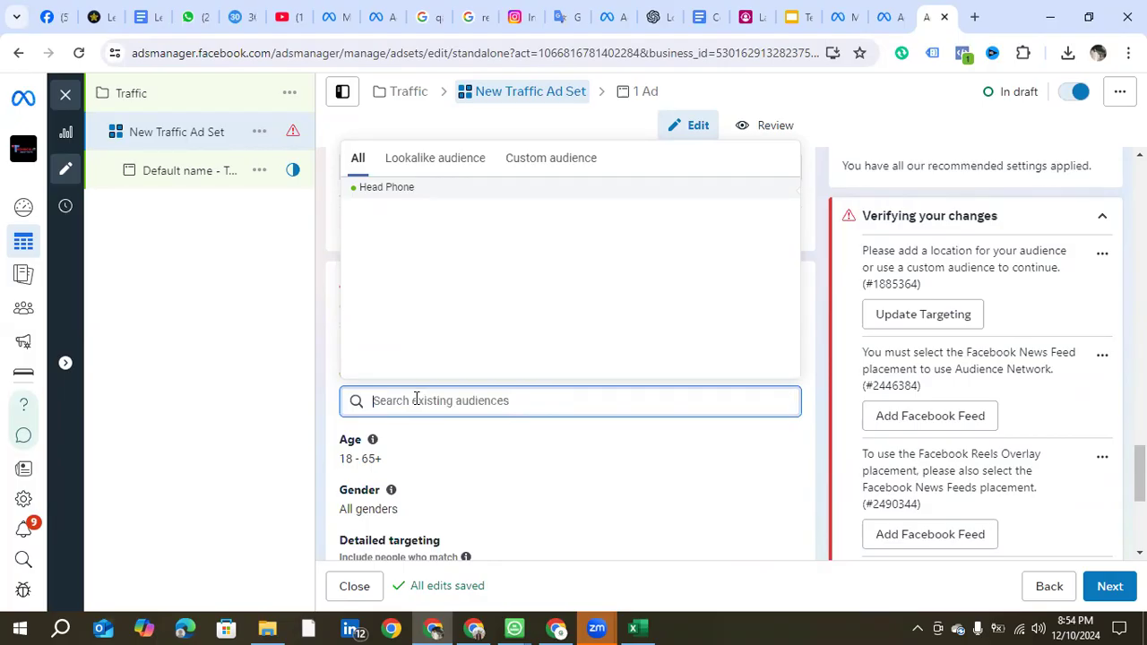
click(574, 166)
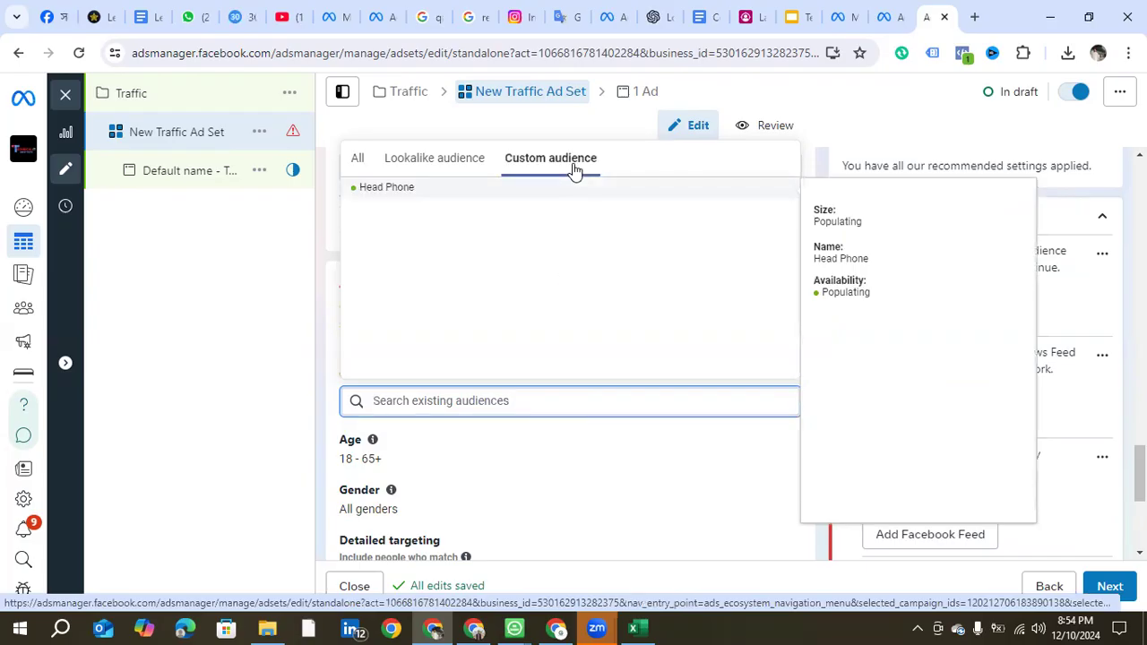
click(328, 195)
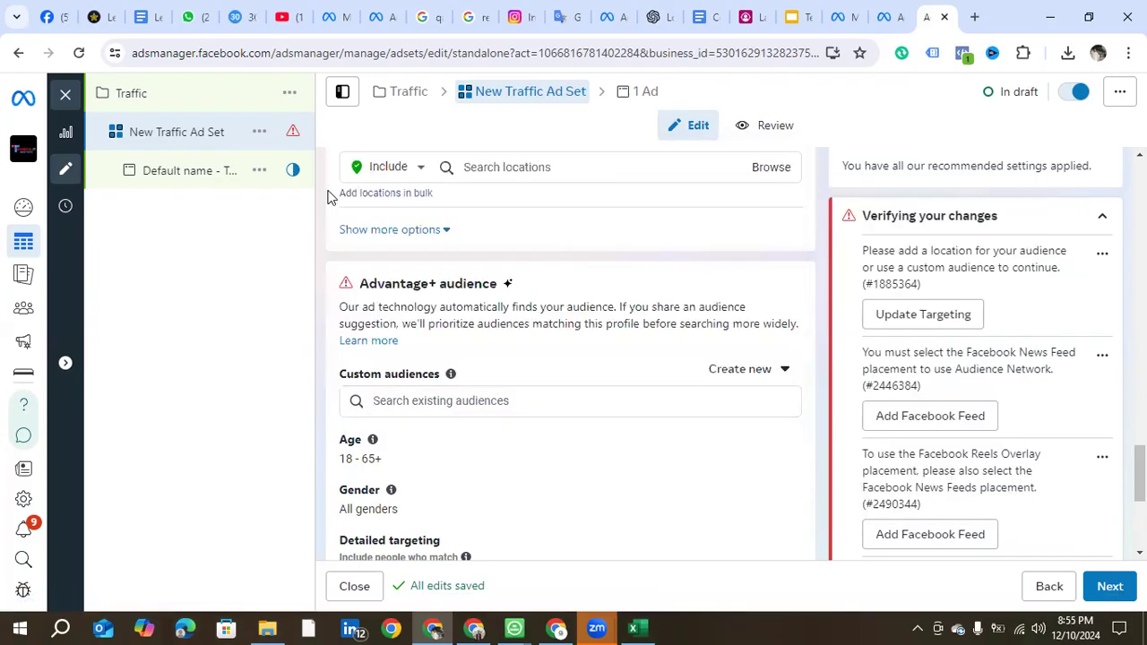
scroll(451, 392, up, 4)
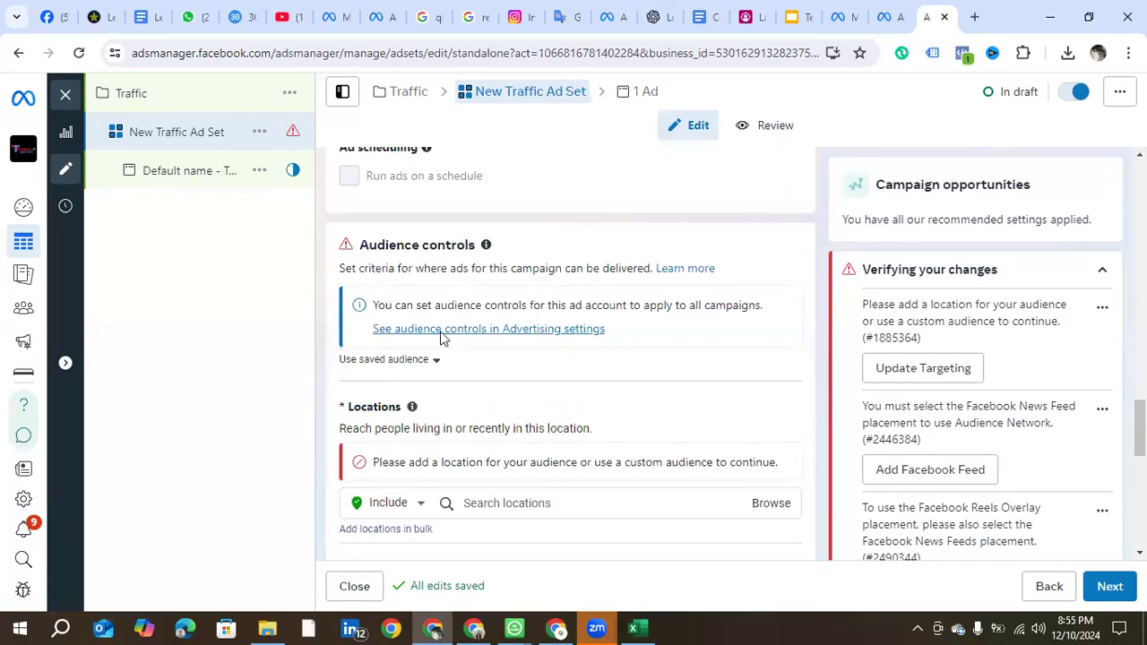
click(440, 331)
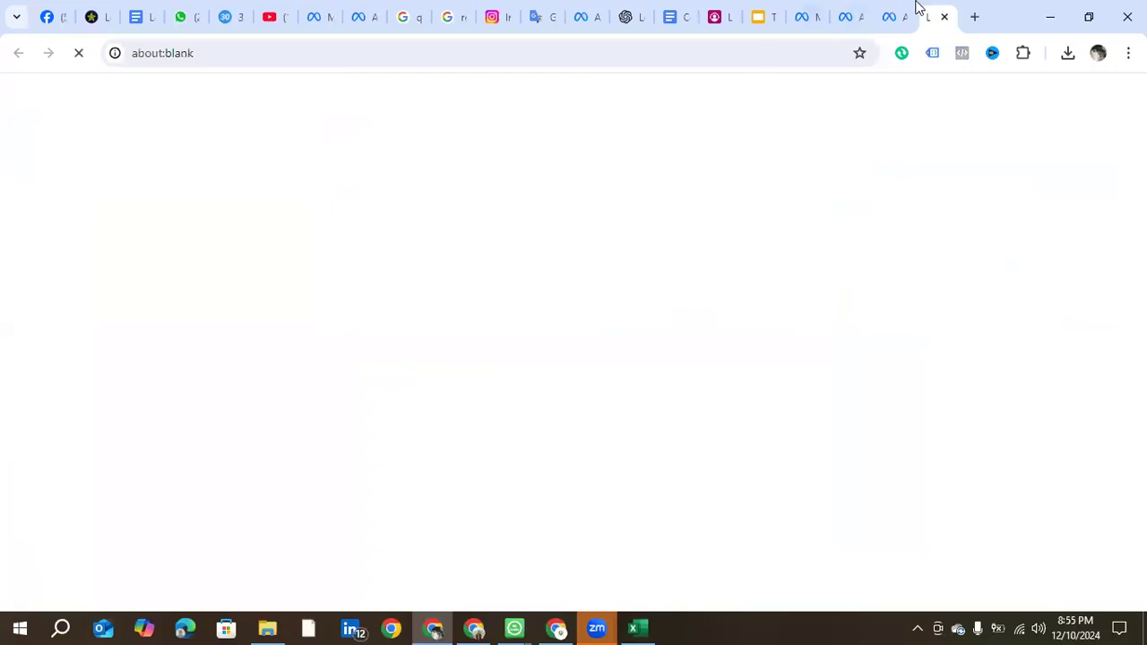
click(944, 17)
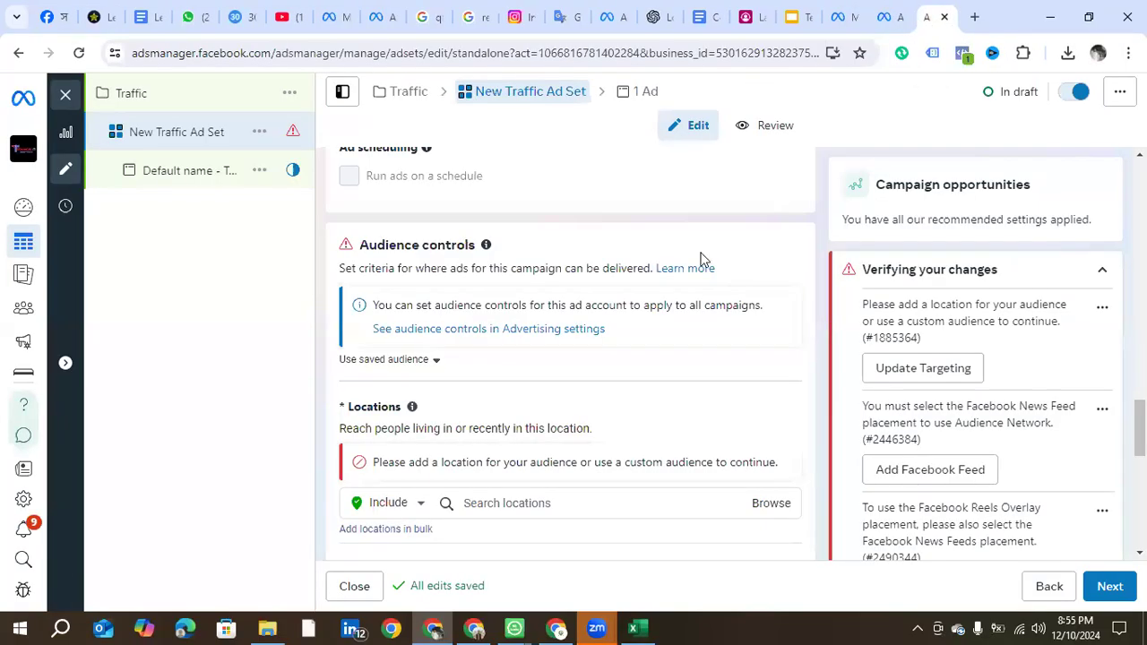
Step: Switch the ad set from Advantage+ audience to the original audience options
scroll(577, 394, down, 3)
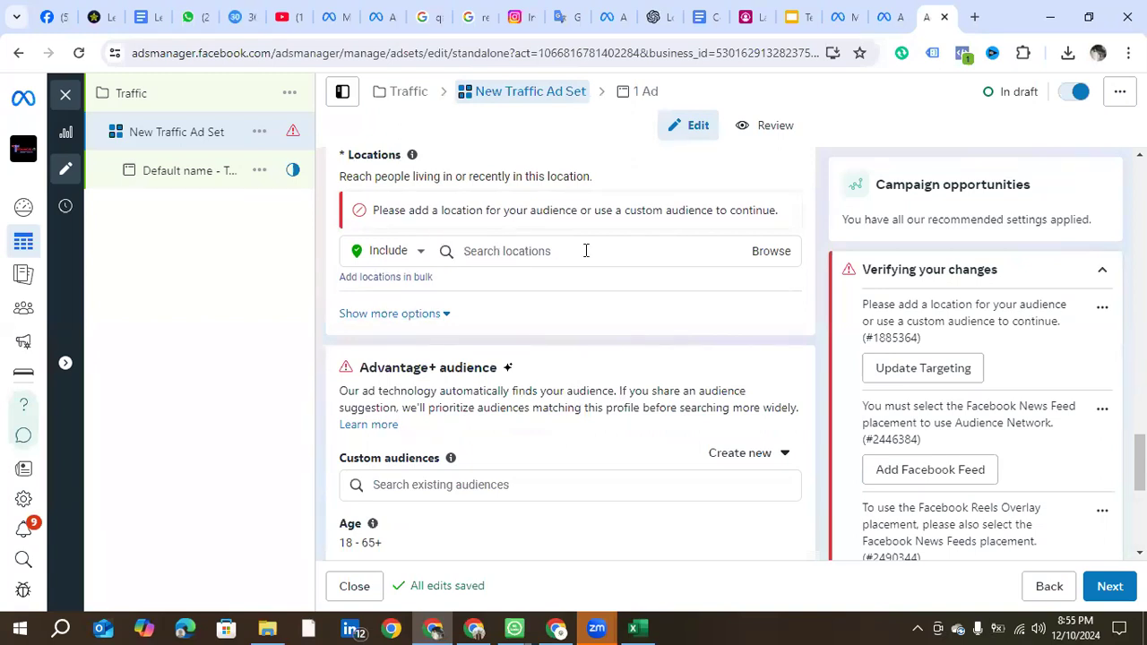
scroll(615, 312, down, 1)
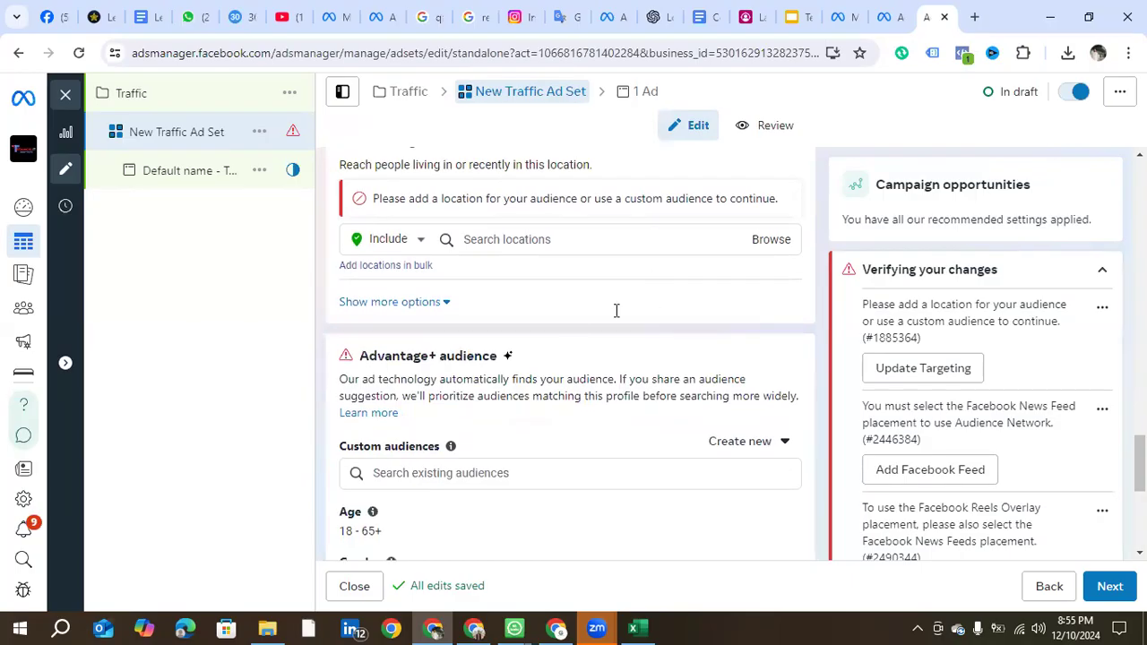
scroll(615, 311, down, 2)
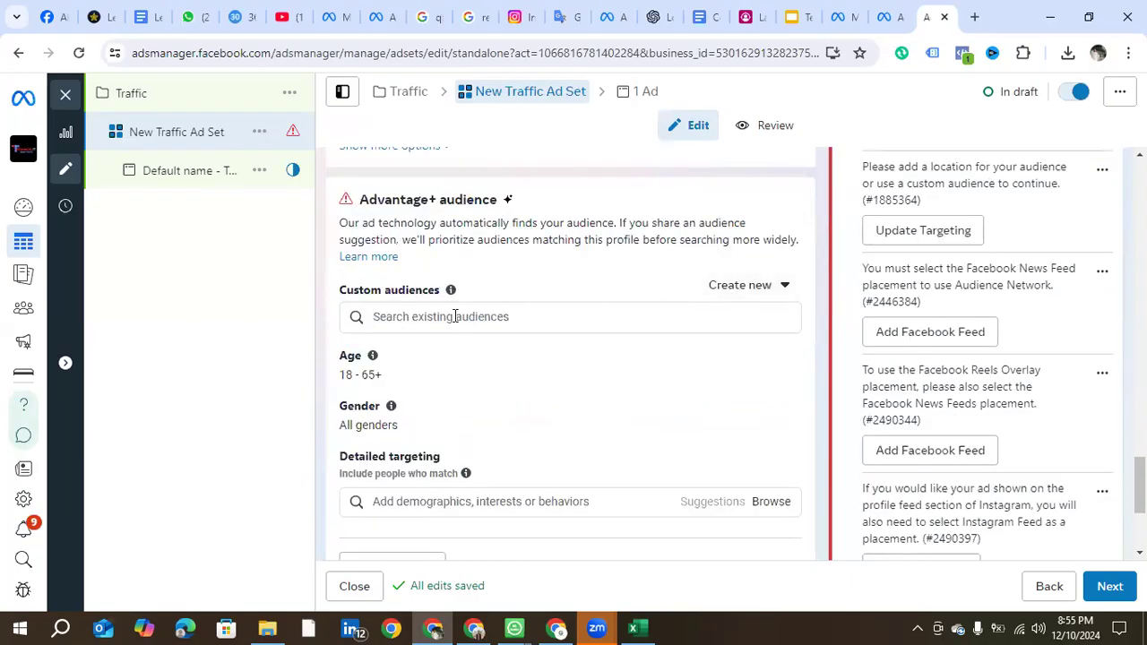
scroll(482, 381, down, 2)
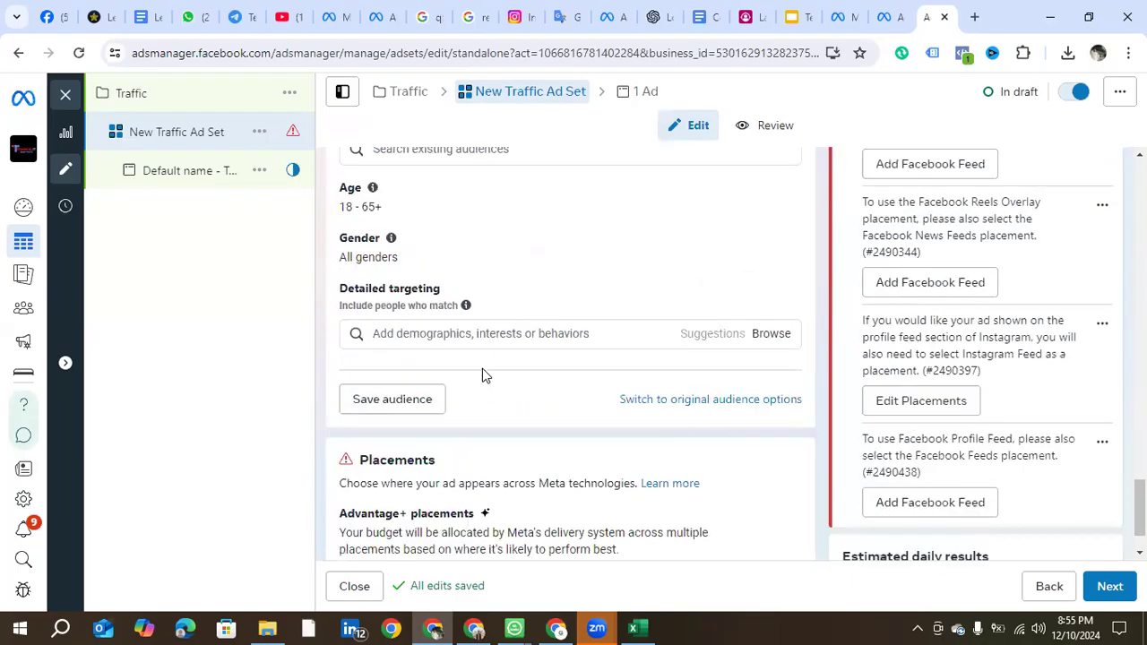
click(664, 400)
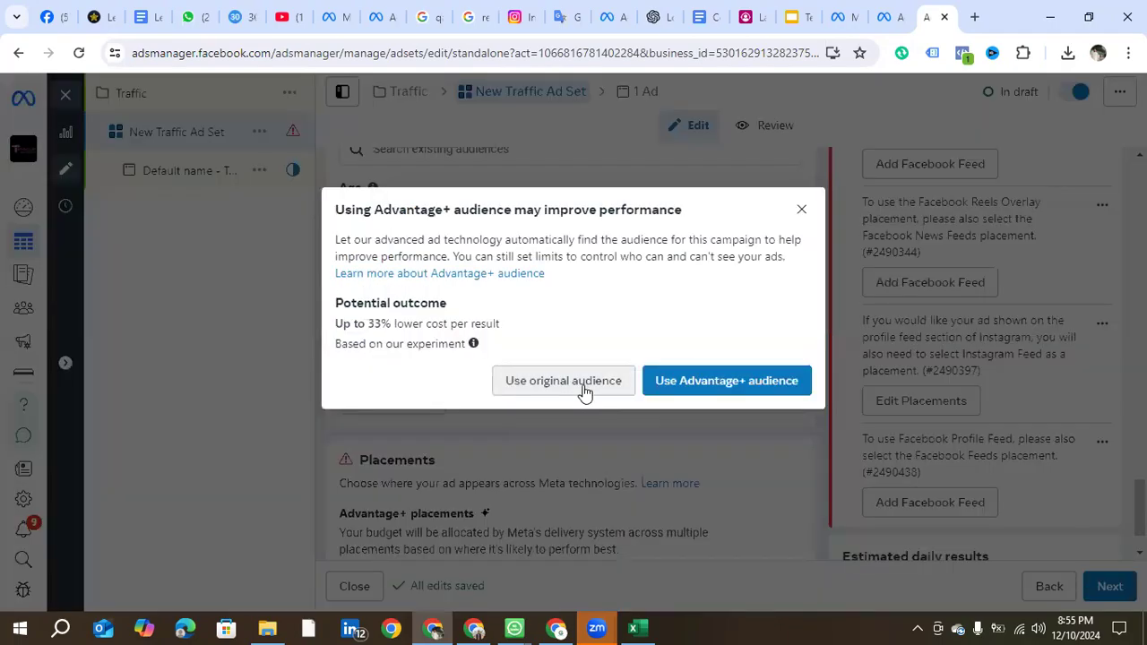
click(582, 385)
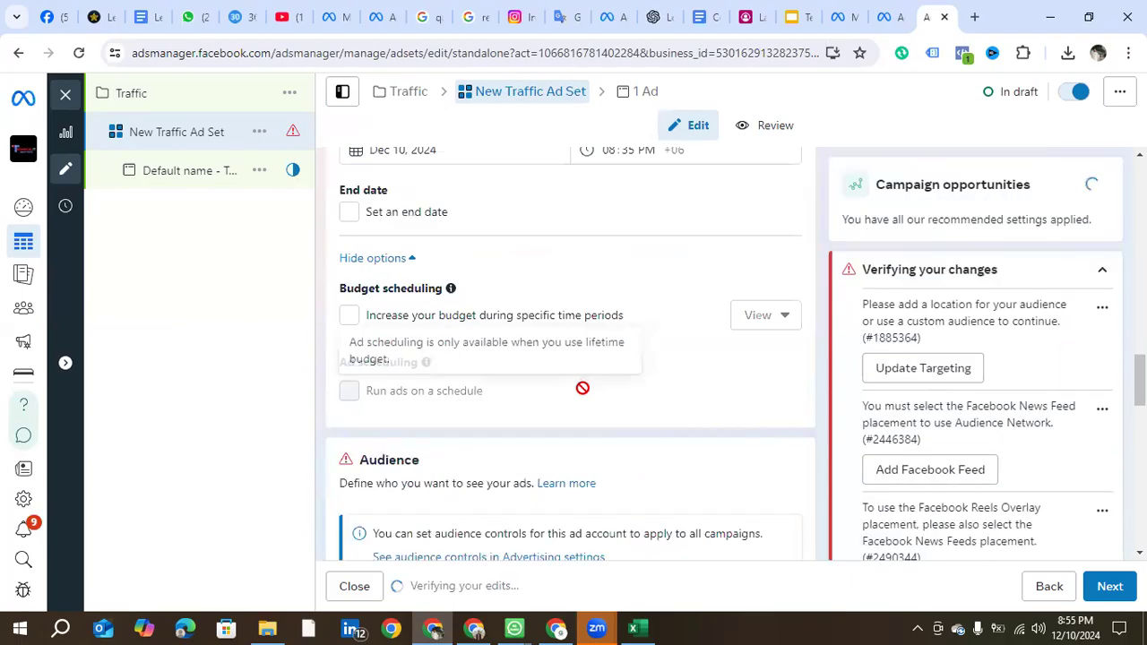
Step: Apply the first saved "course audience" to the ad set and check its targeting summary
scroll(585, 403, down, 2)
scroll(585, 411, down, 4)
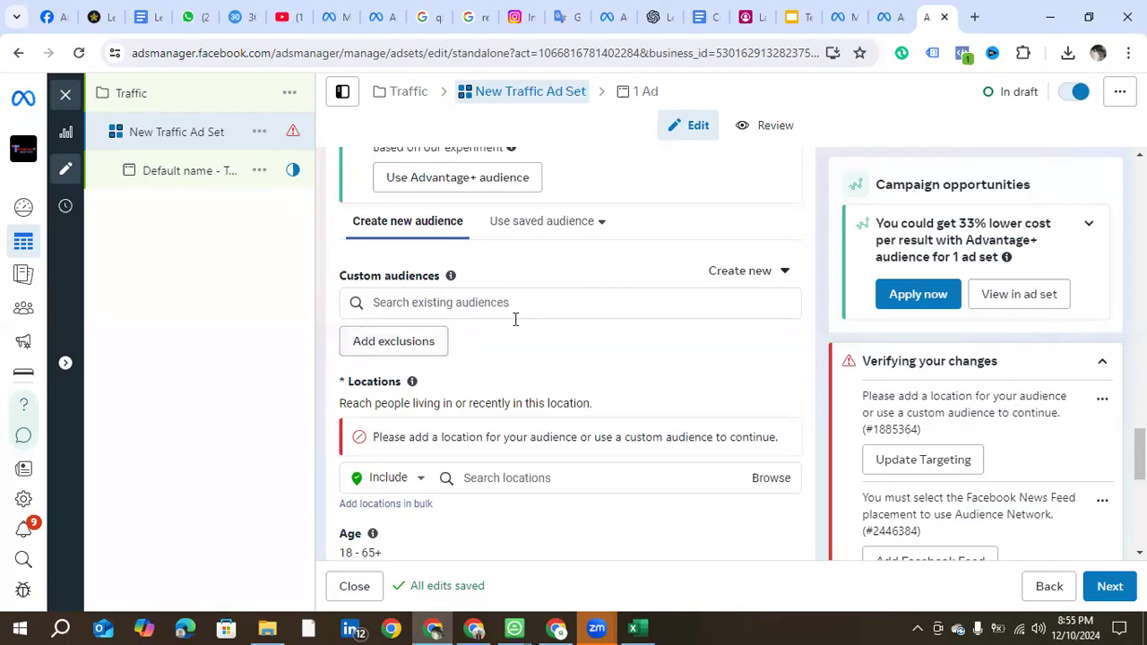
click(506, 230)
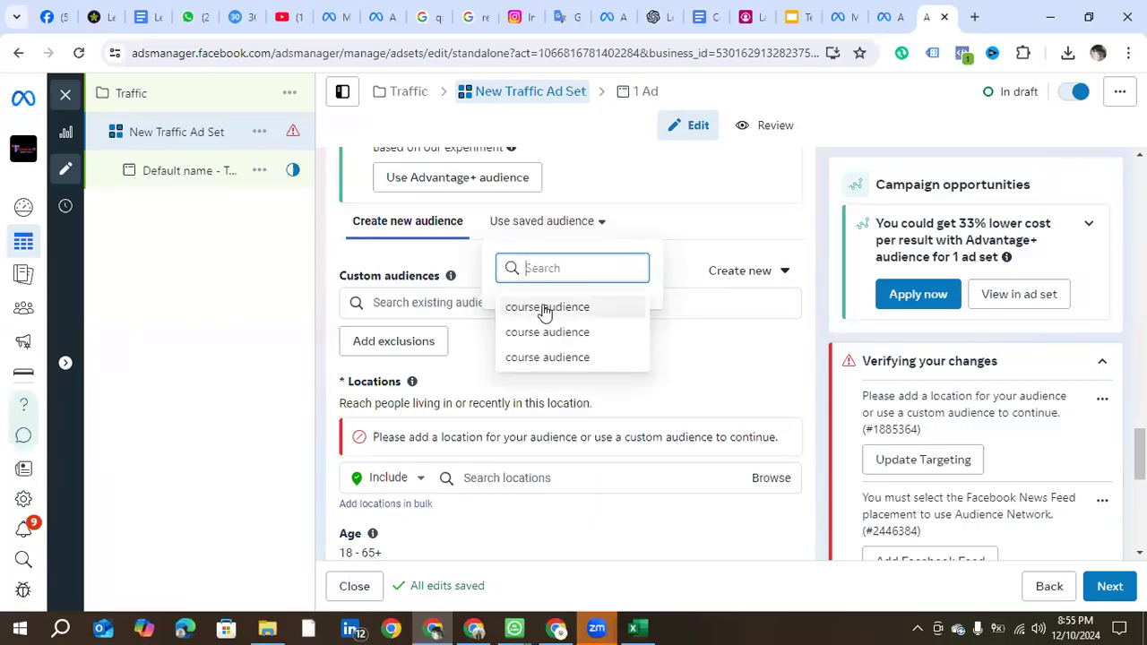
mouse_move(544, 311)
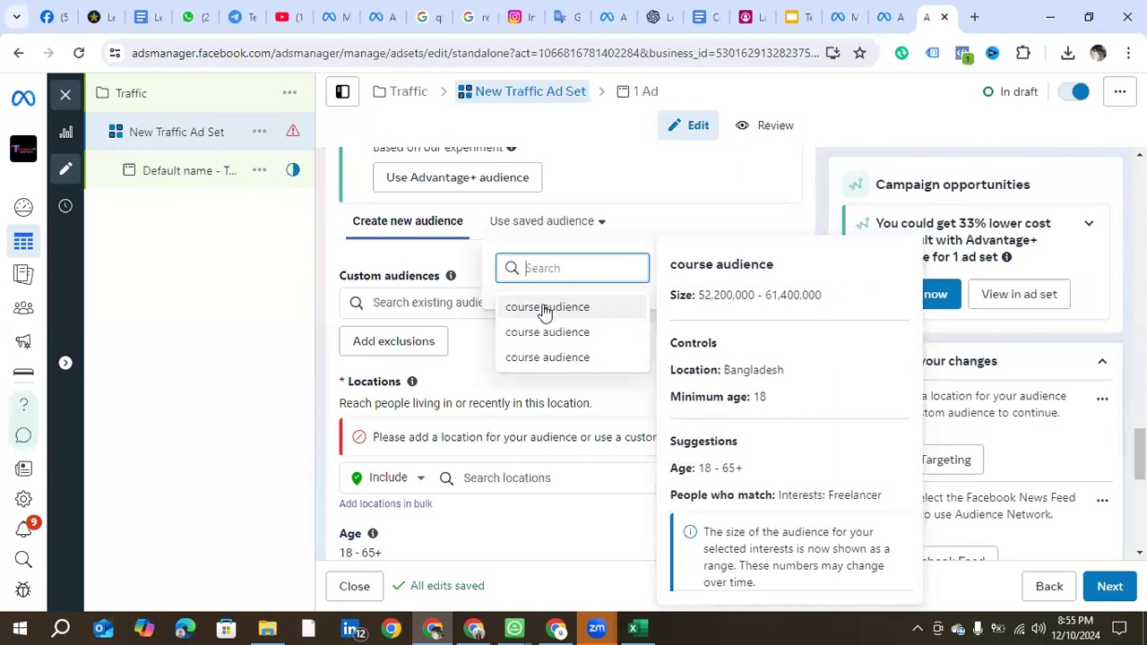
click(543, 309)
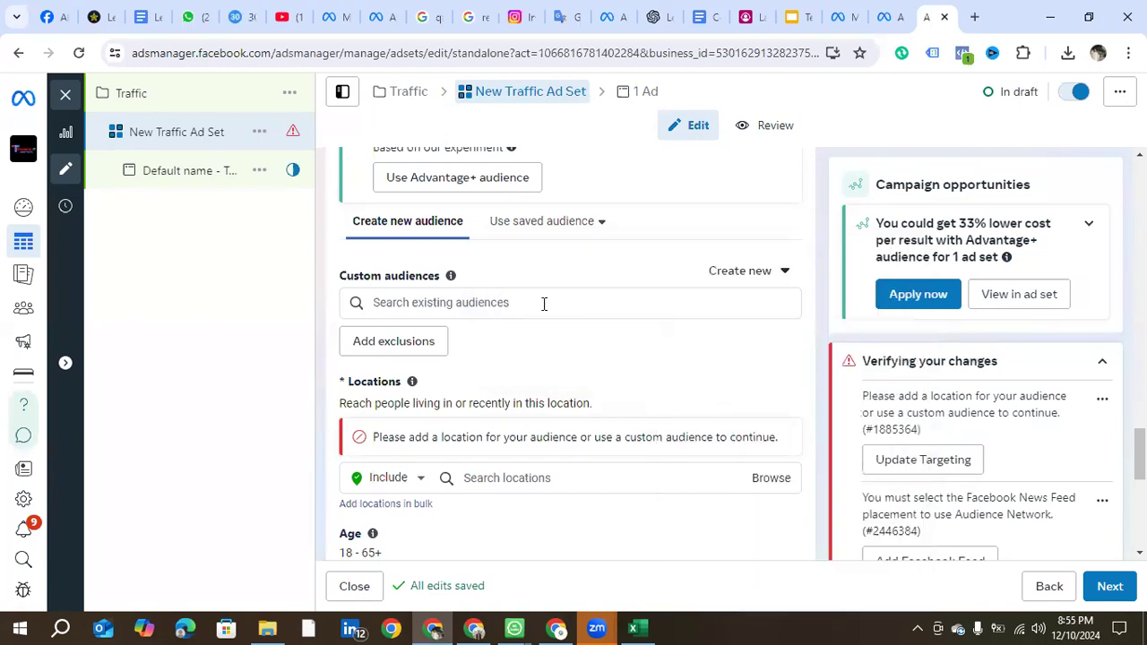
scroll(545, 350, down, 4)
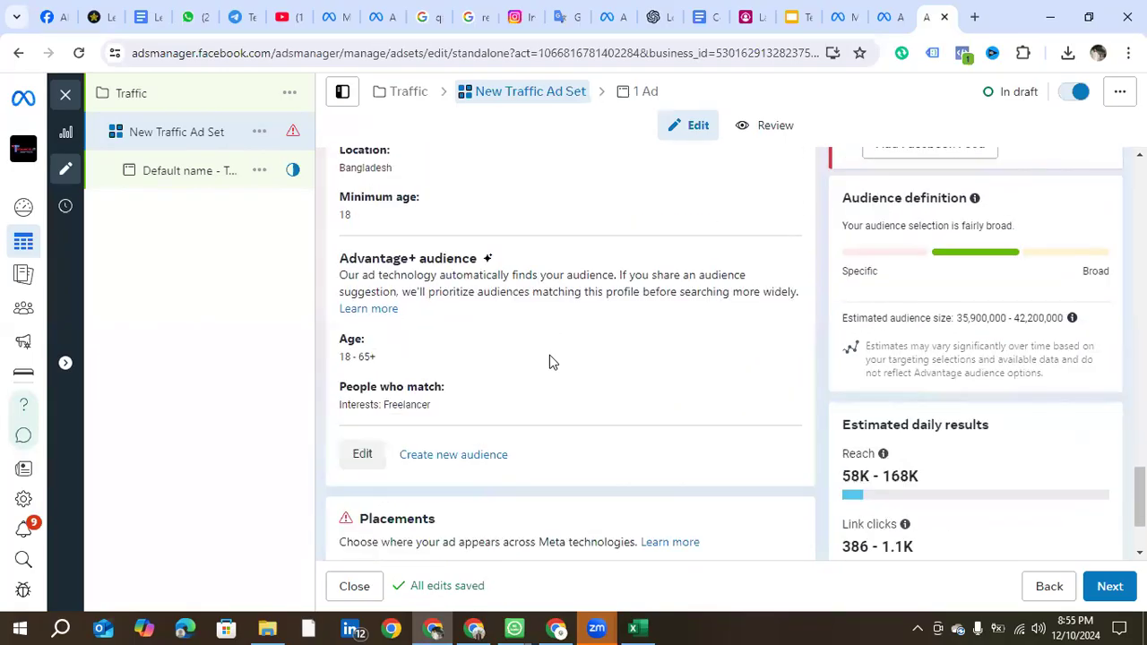
scroll(550, 358, down, 2)
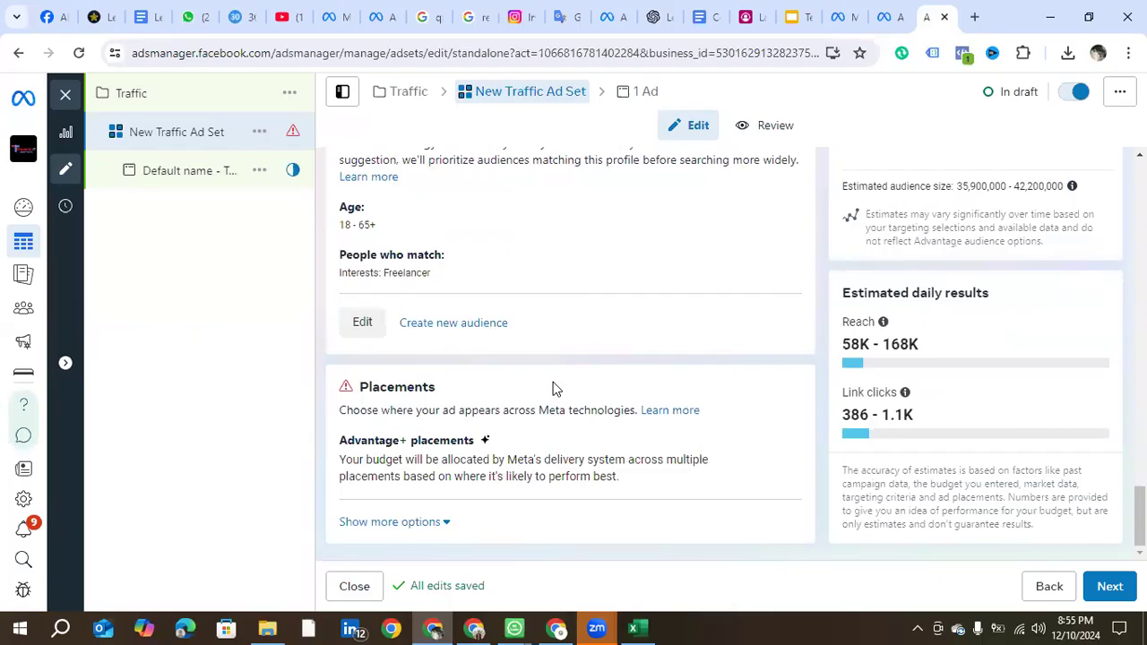
Step: Review the New Traffic Ad Set's settings from the conversion location through budget and audience down to placements
click(226, 188)
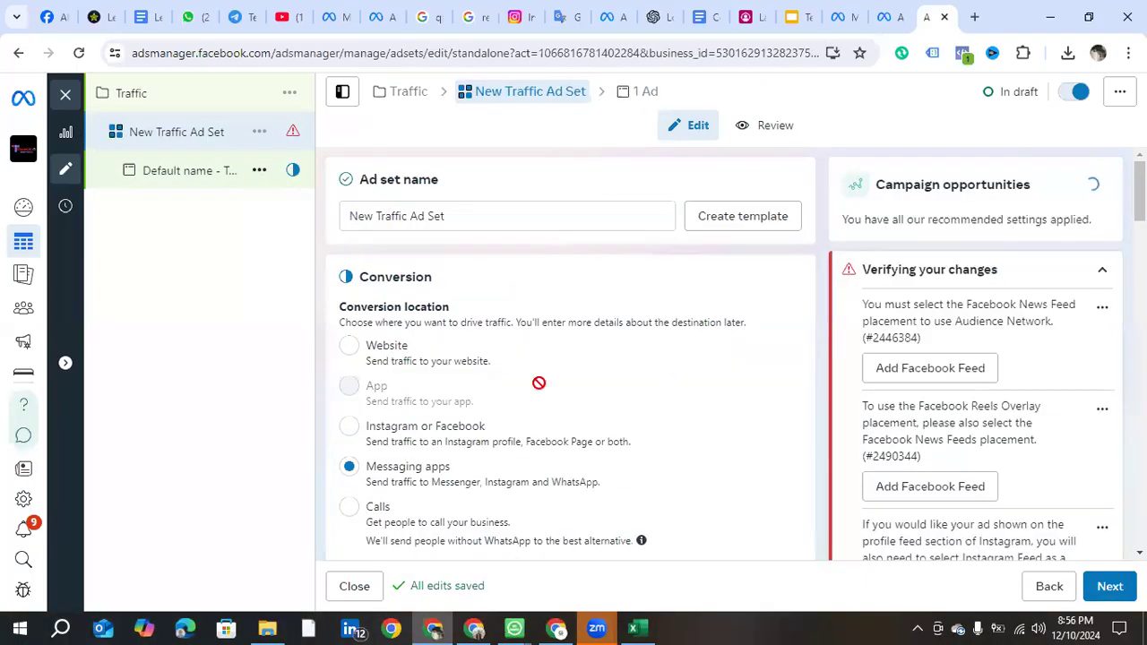
scroll(540, 390, down, 6)
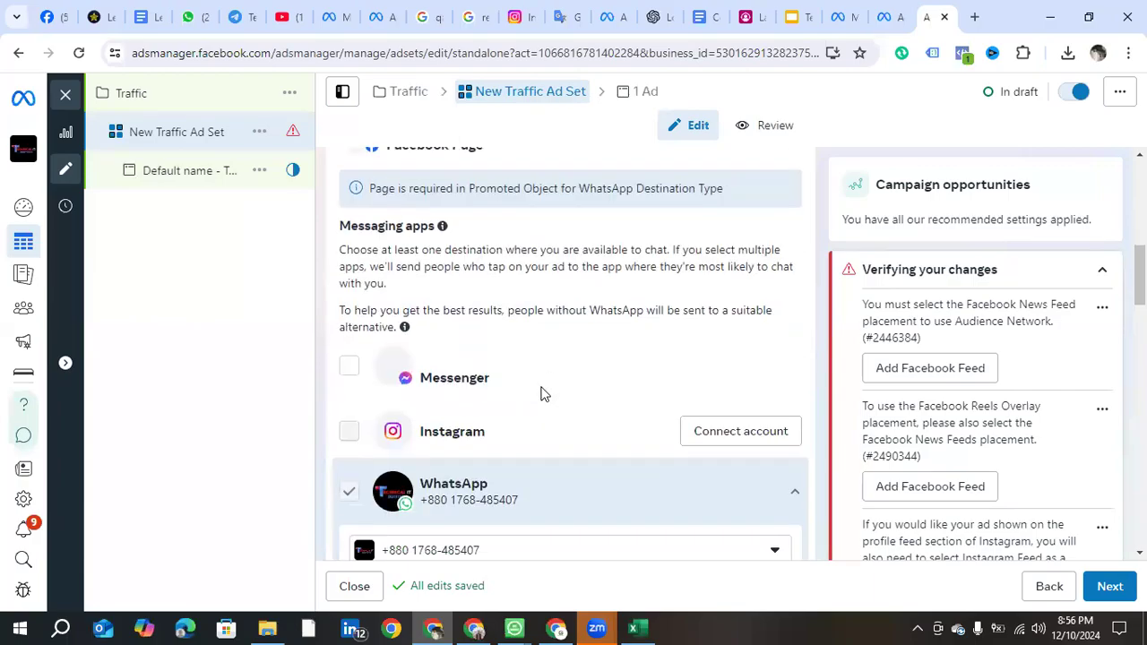
scroll(540, 391, down, 5)
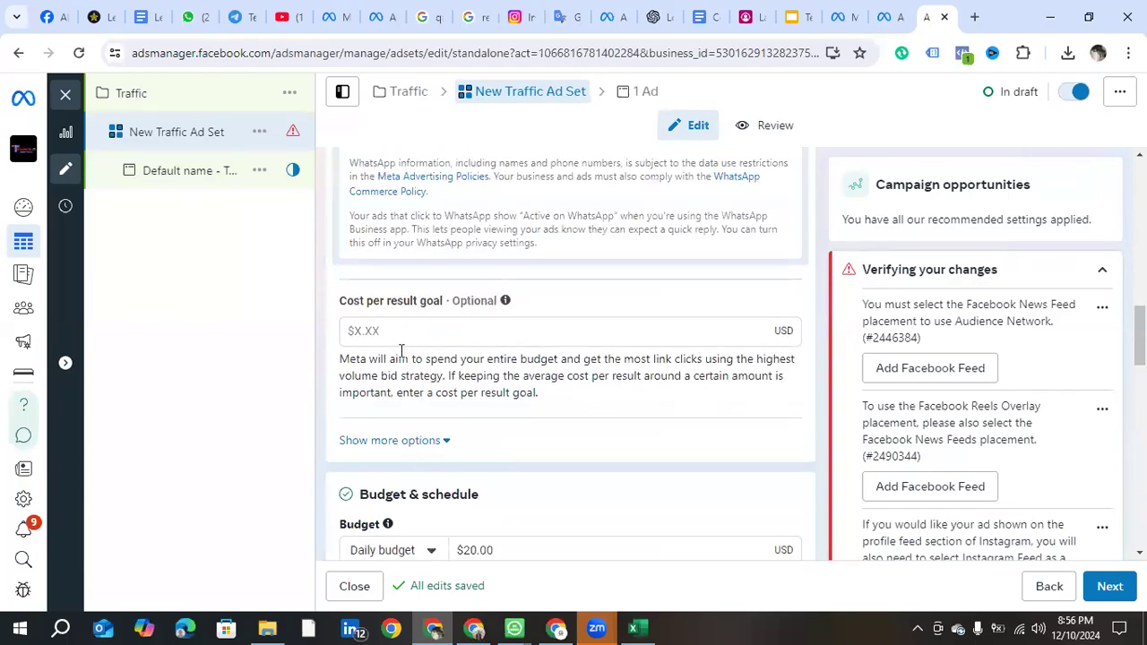
scroll(404, 352, down, 5)
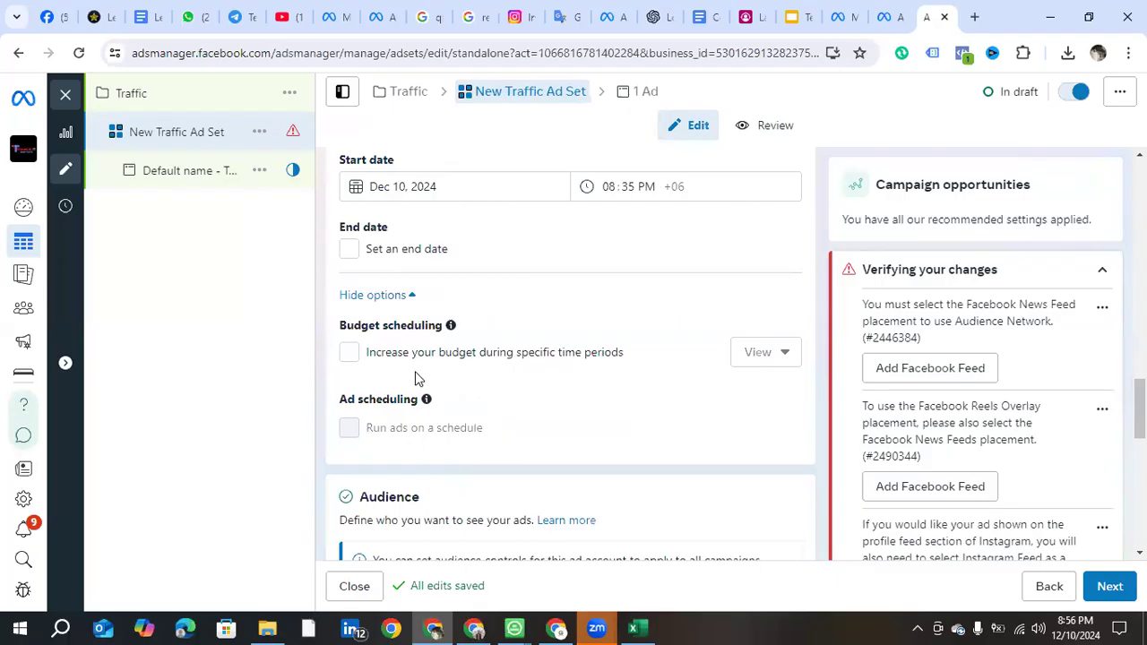
scroll(415, 378, down, 10)
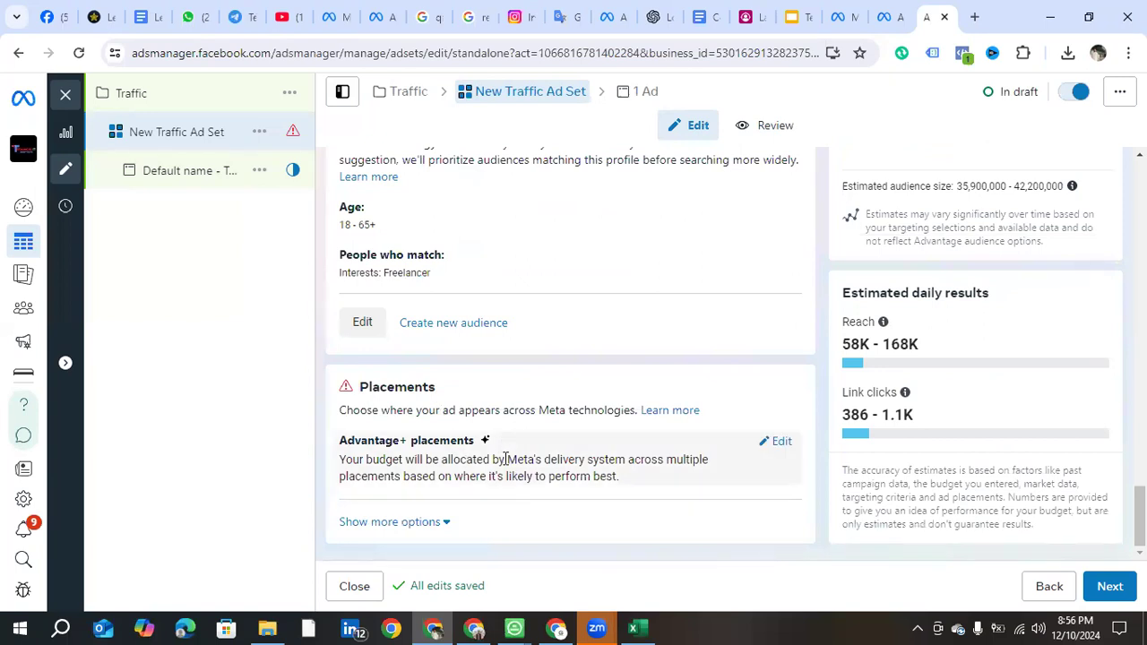
Step: Close the New Traffic Ad Set editor and keep its changes as an unpublished draft
mouse_move(27, 342)
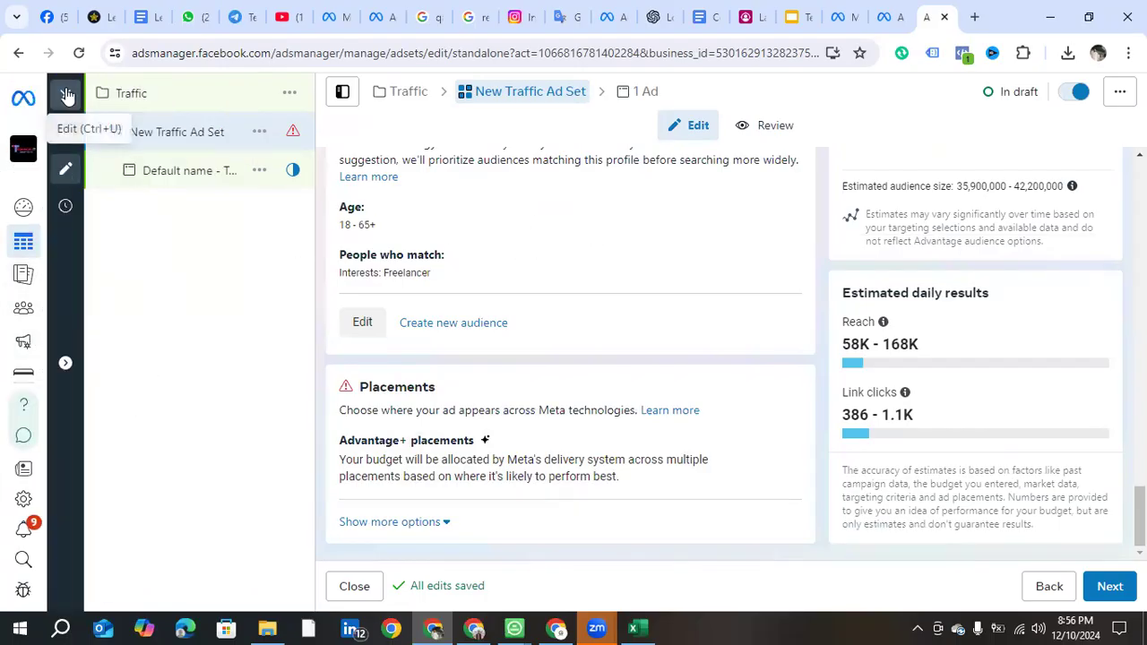
click(66, 94)
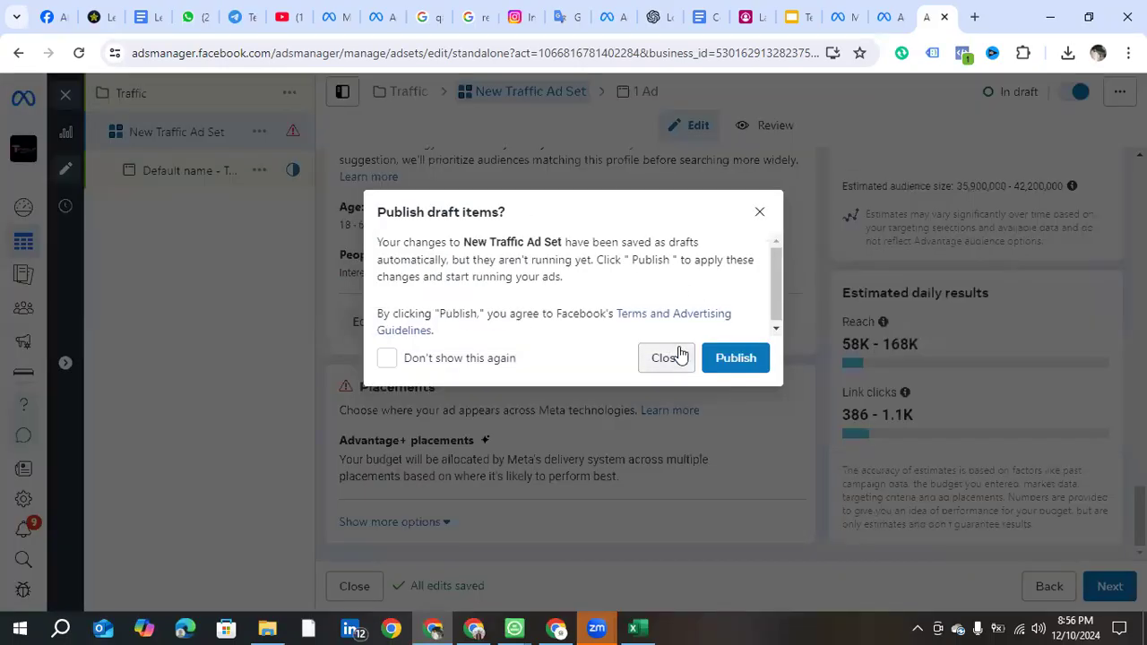
click(677, 358)
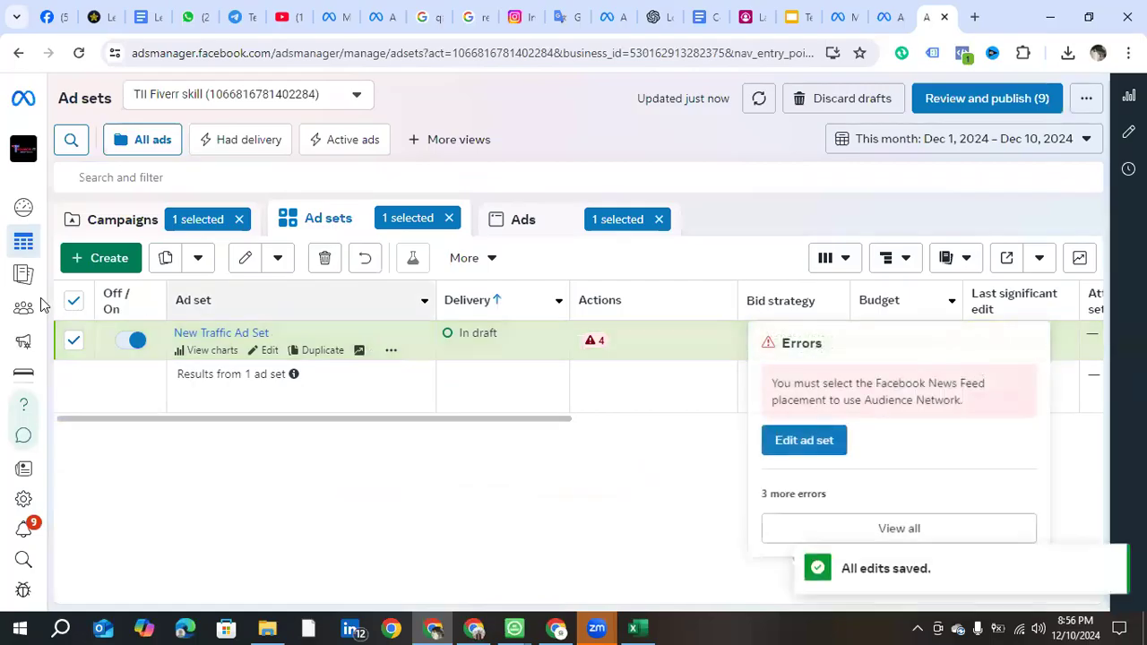
Step: Clear the selected campaign, ad set and ad so that nothing filters the lists
mouse_move(52, 215)
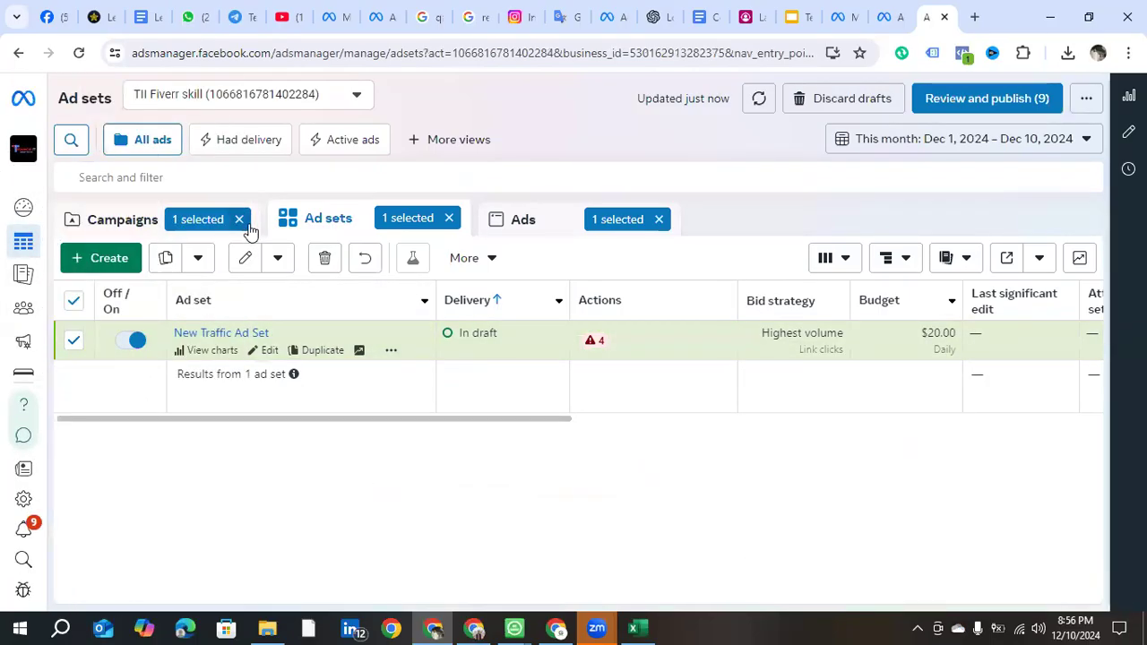
click(239, 220)
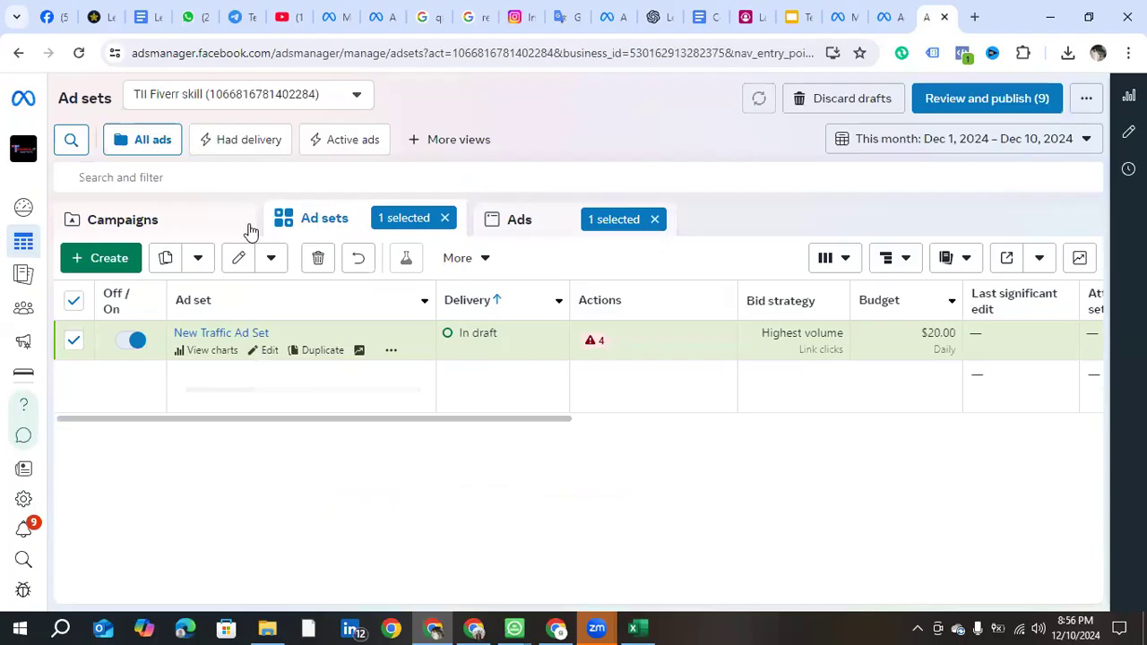
click(445, 219)
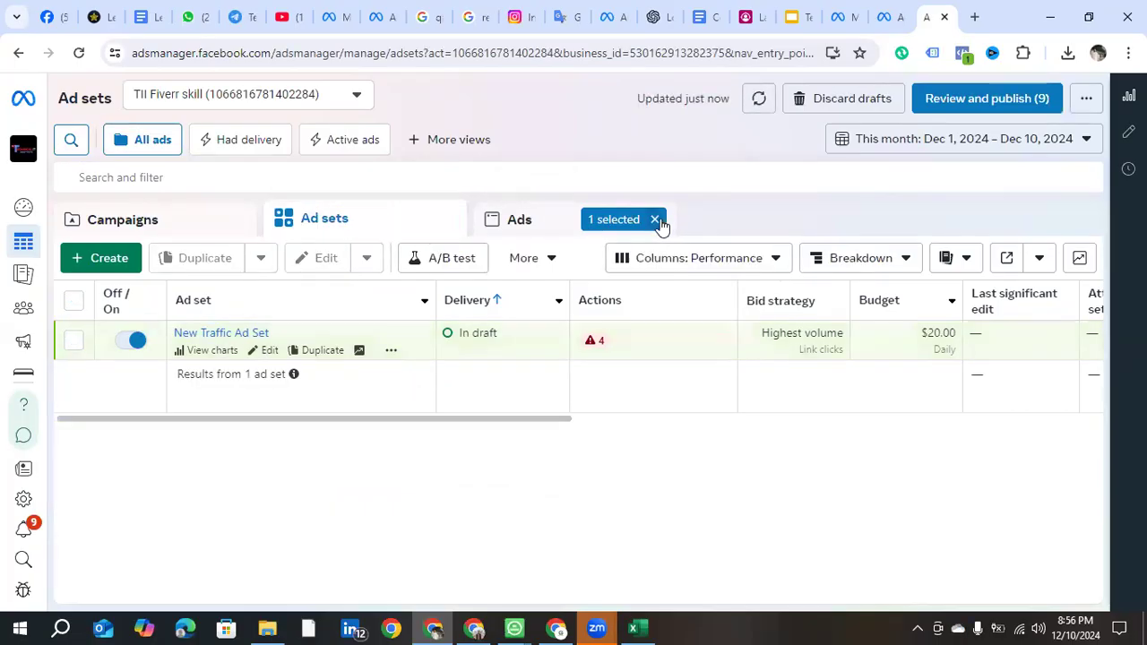
click(656, 221)
Step: Create a new auction campaign with the Leads objective, using the manual leads campaign setup
click(124, 260)
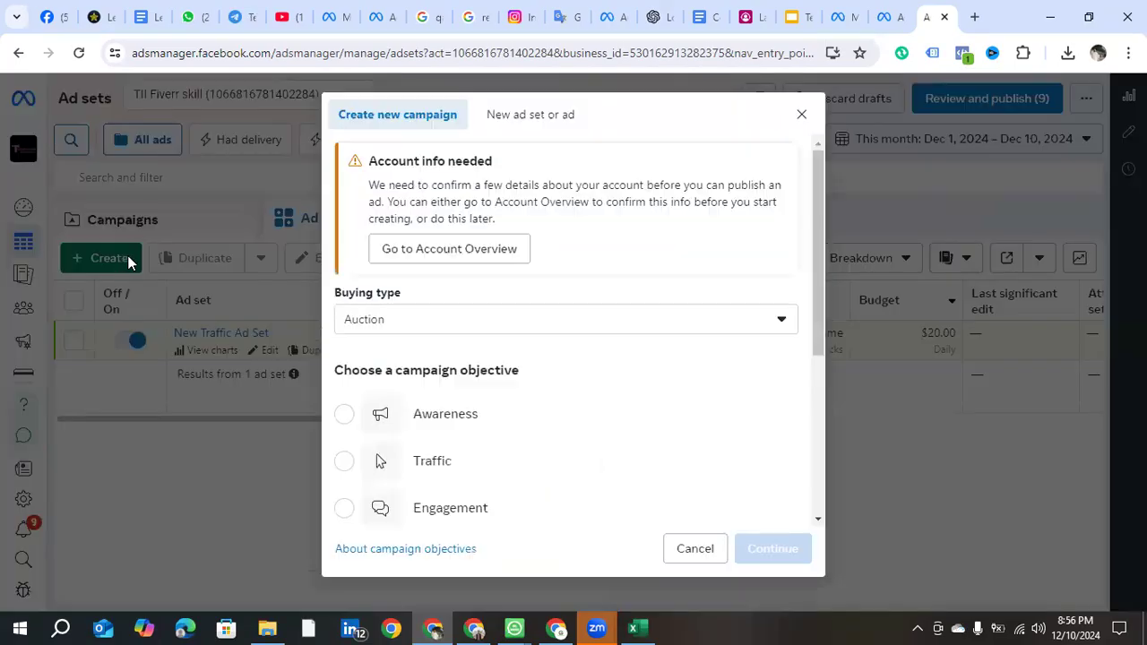
scroll(456, 455, down, 3)
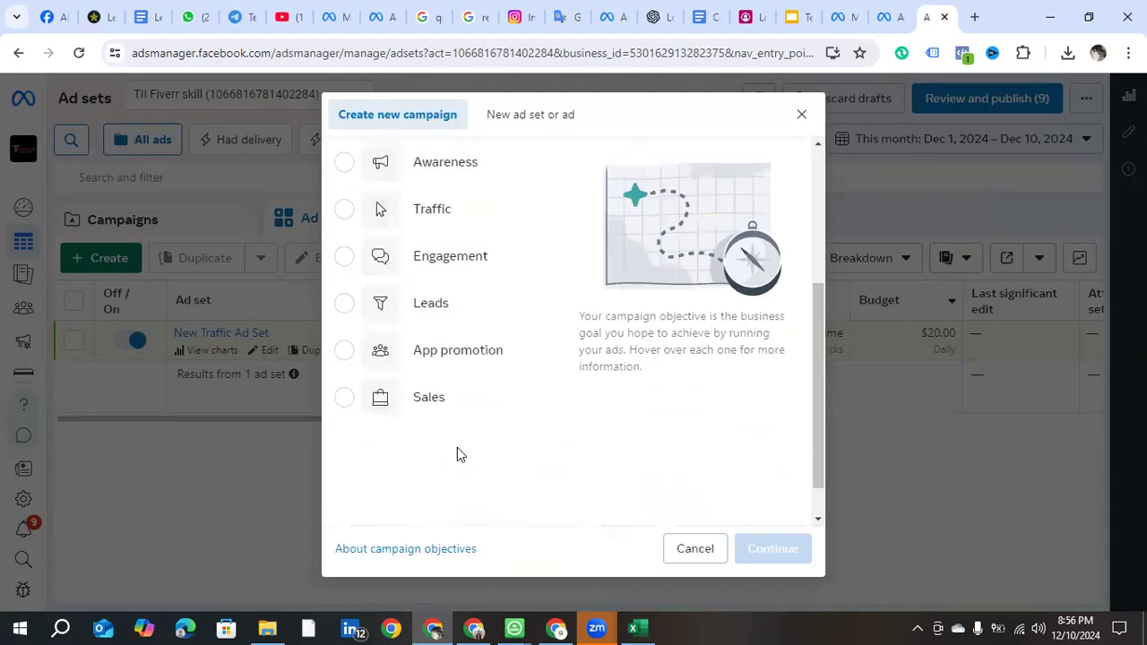
scroll(457, 455, up, 3)
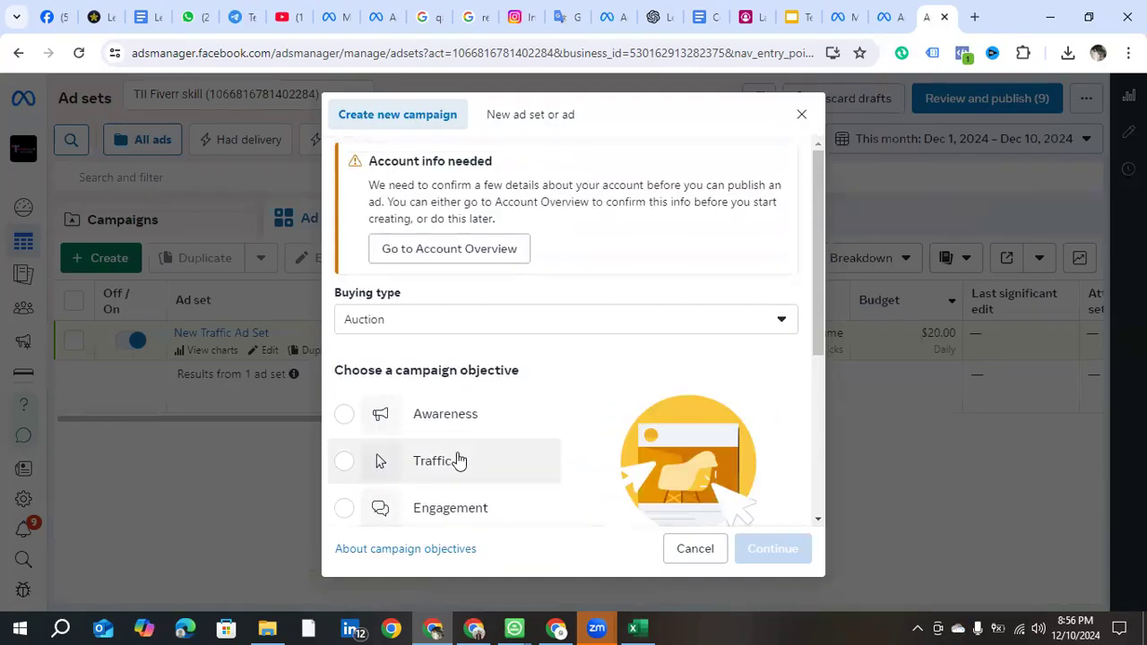
scroll(458, 460, down, 3)
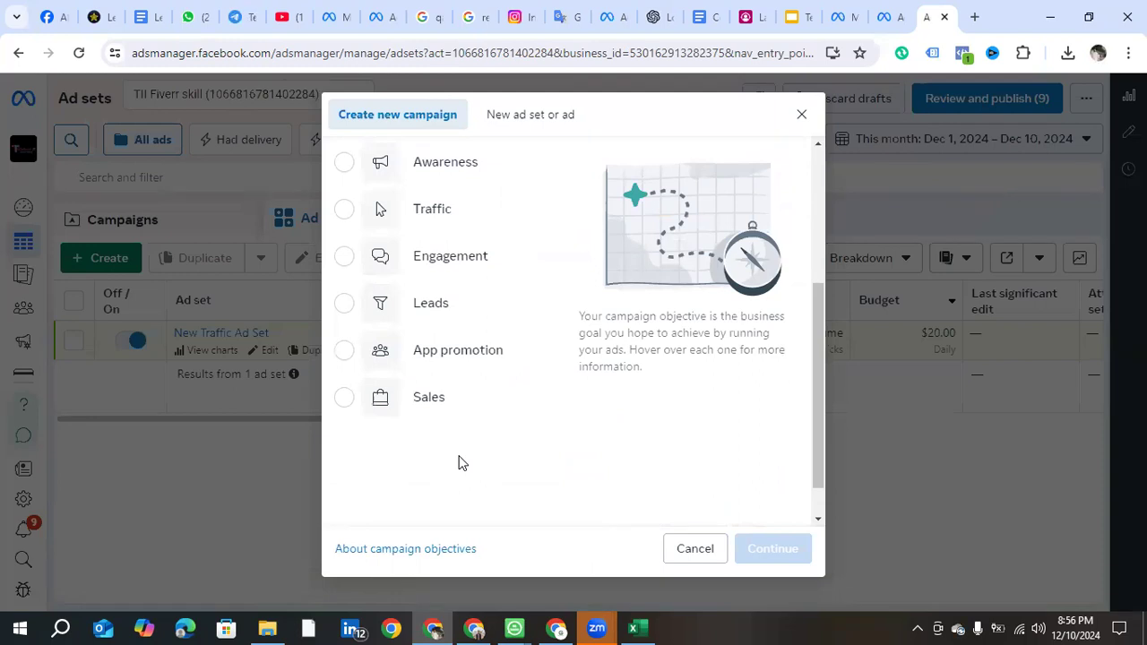
mouse_move(367, 299)
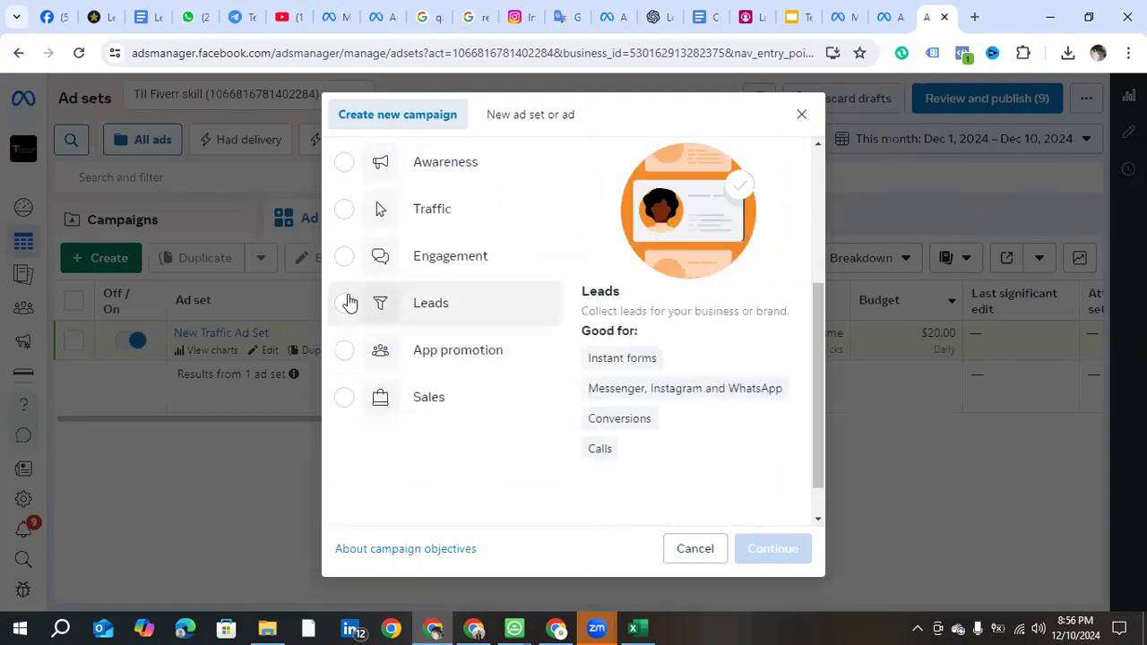
click(348, 303)
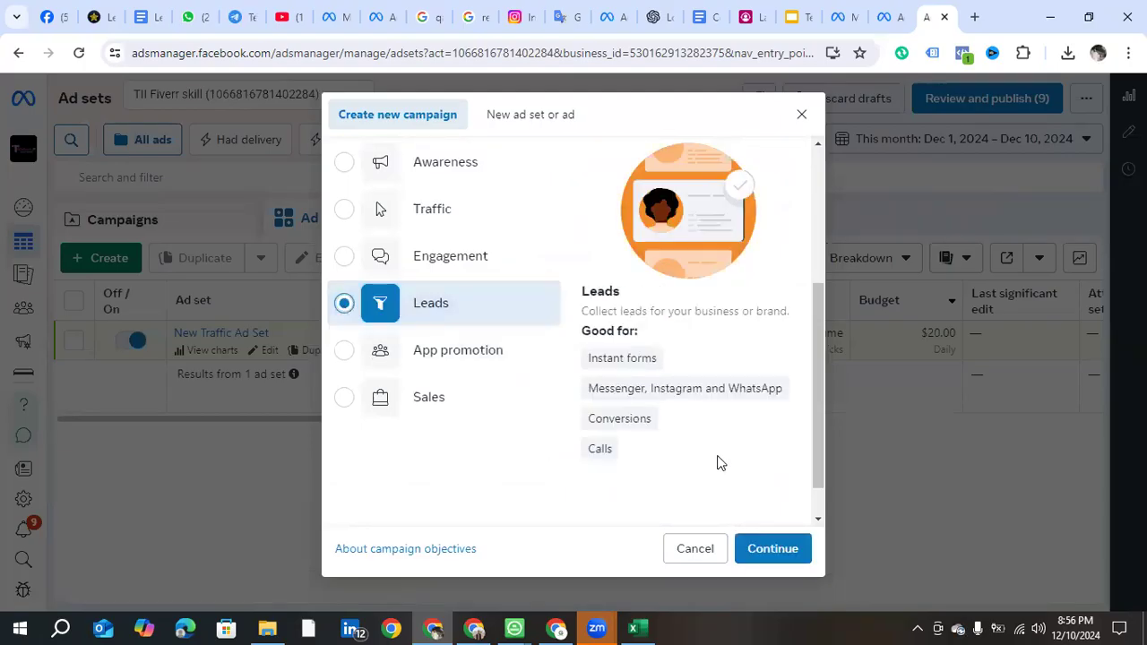
scroll(722, 464, down, 1)
click(793, 541)
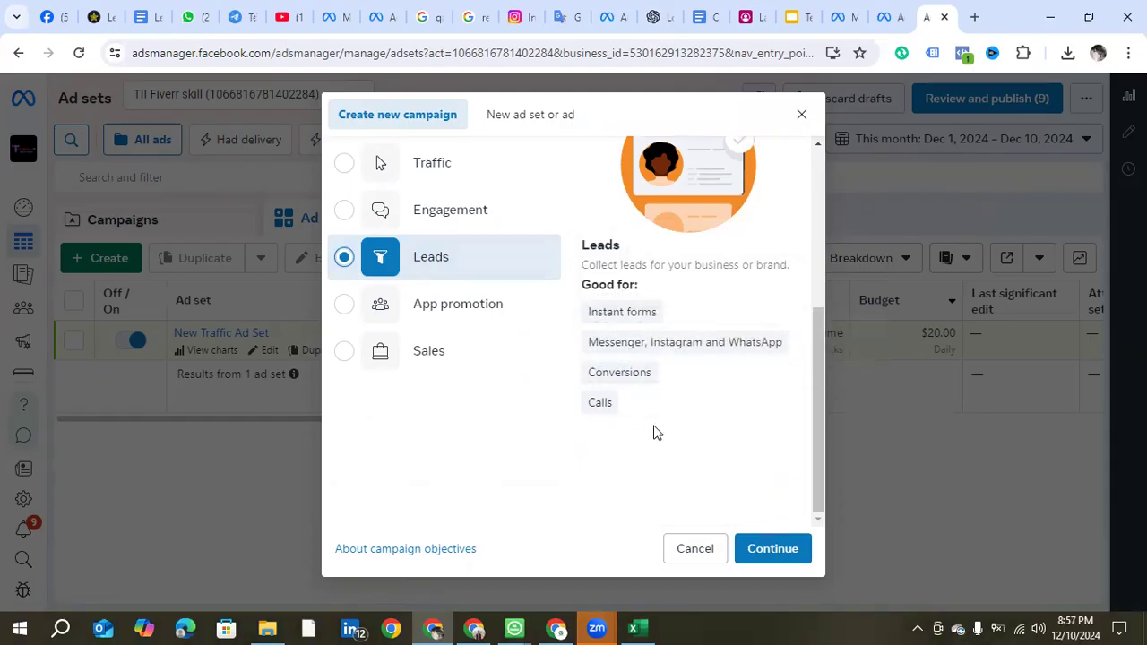
mouse_move(686, 339)
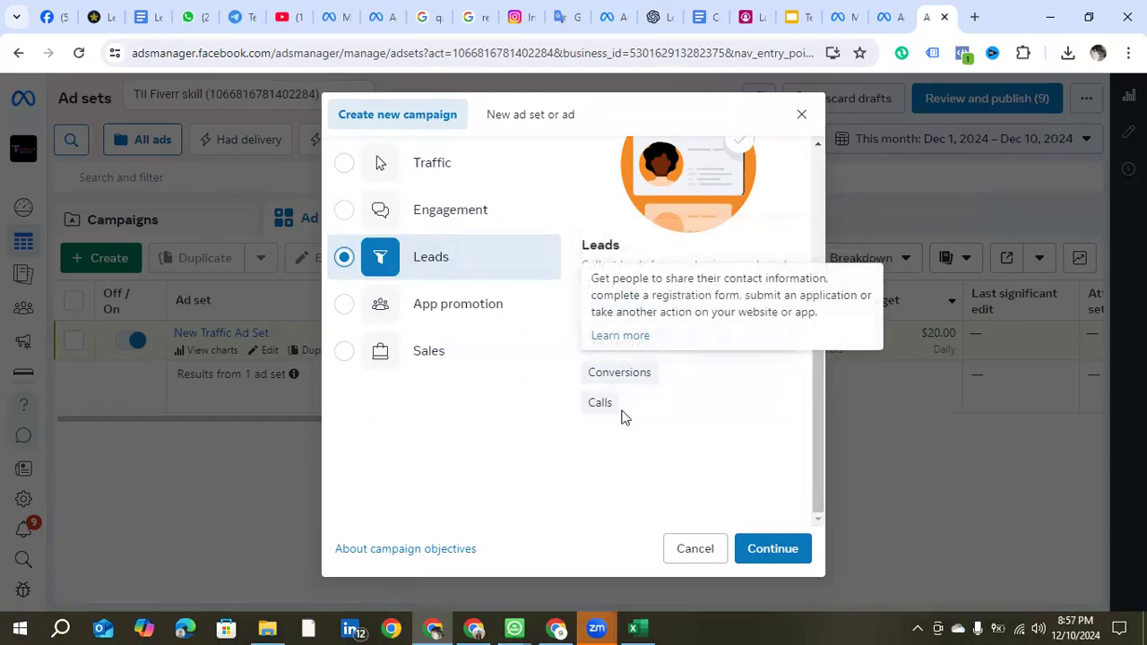
click(791, 530)
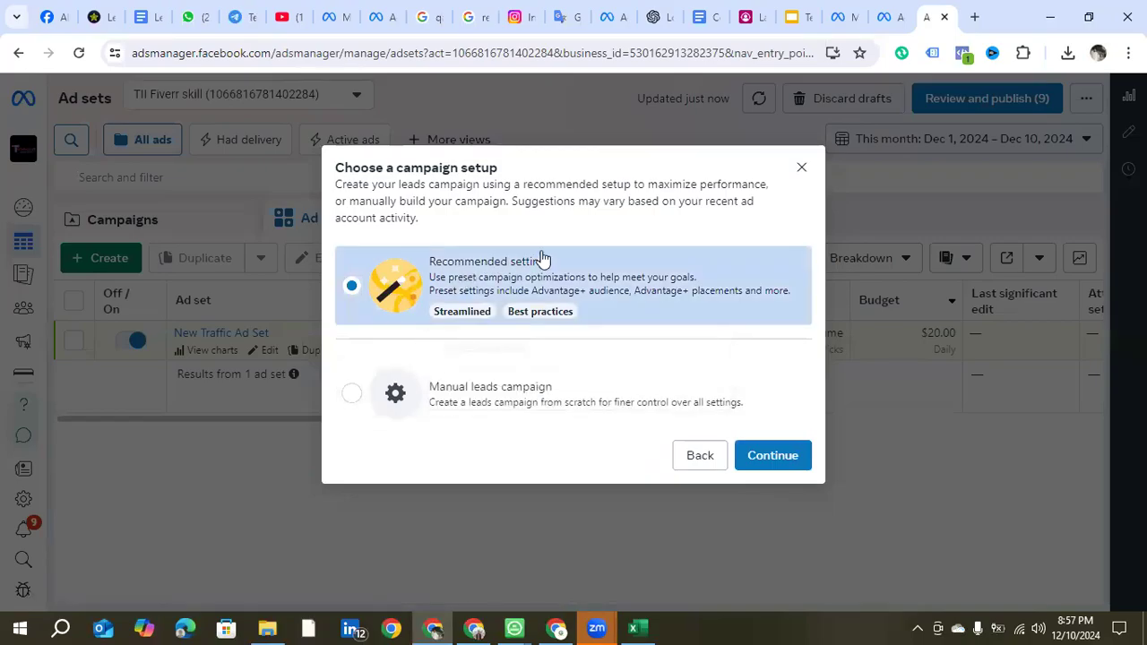
click(494, 401)
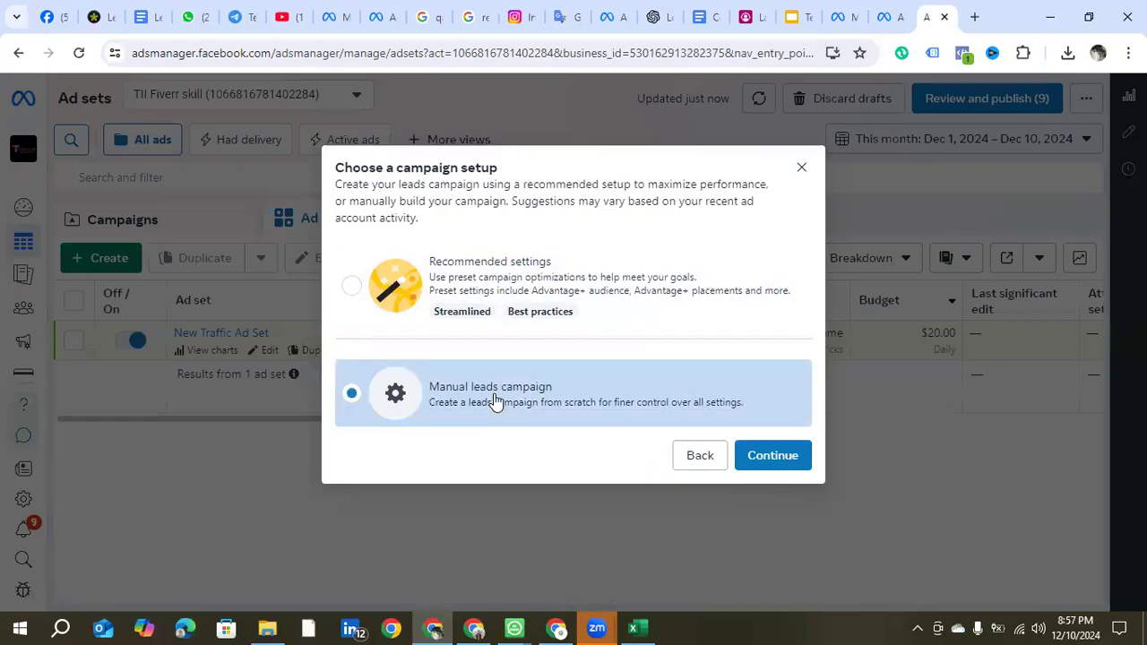
click(774, 456)
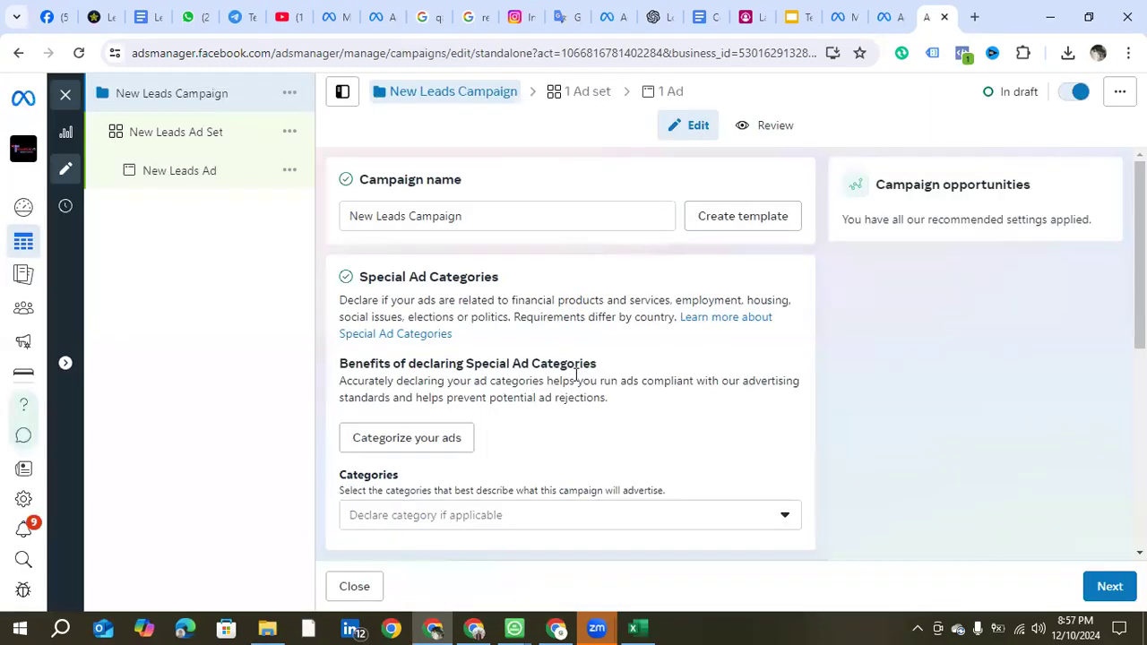
Step: Review the New Leads Campaign's name, special ad categories, and campaign details including the spending limit, down to the A/B test section
scroll(577, 371, down, 2)
scroll(576, 371, up, 1)
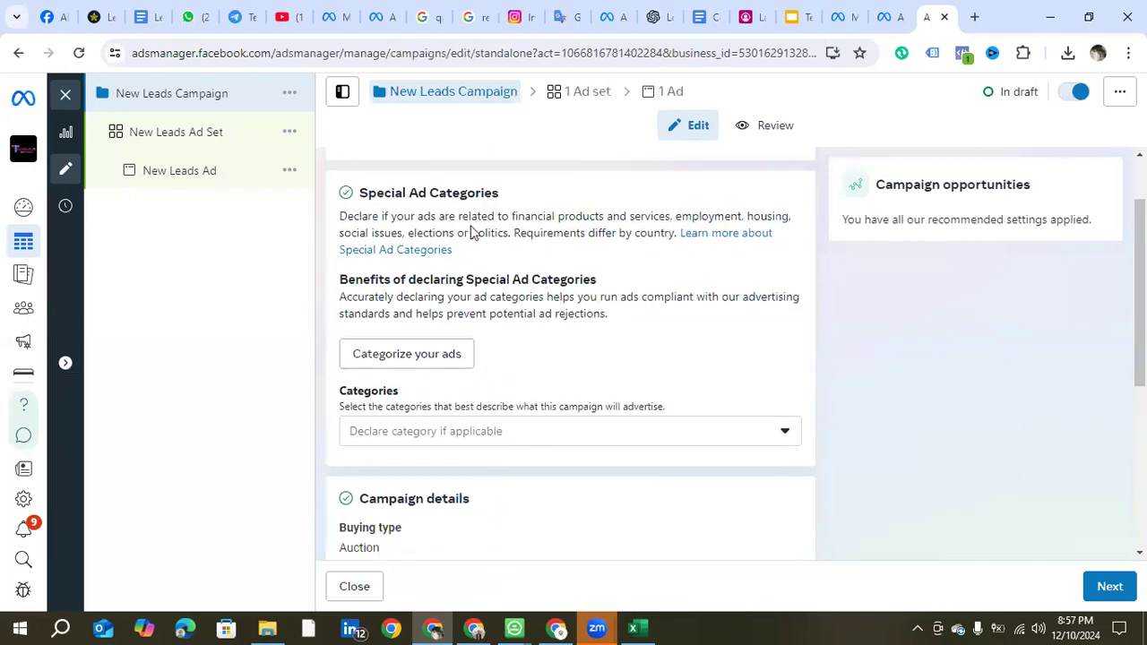
scroll(473, 269, up, 1)
drag(361, 215, 439, 217)
scroll(560, 358, down, 1)
scroll(559, 361, down, 1)
scroll(493, 361, down, 1)
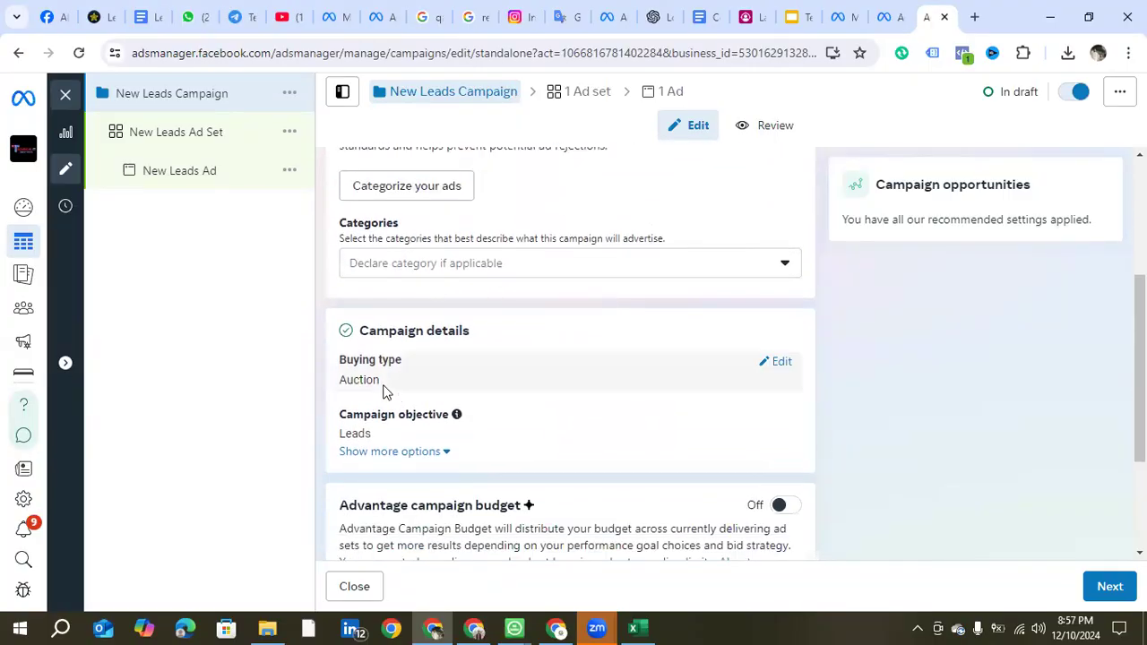
click(381, 452)
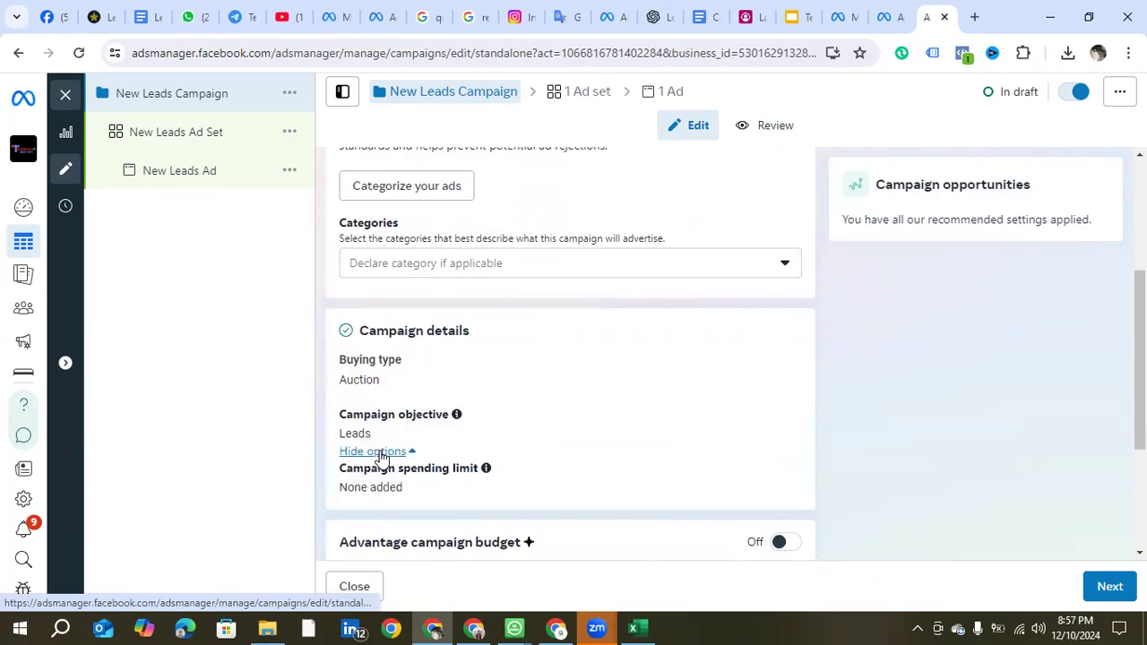
scroll(444, 423, down, 2)
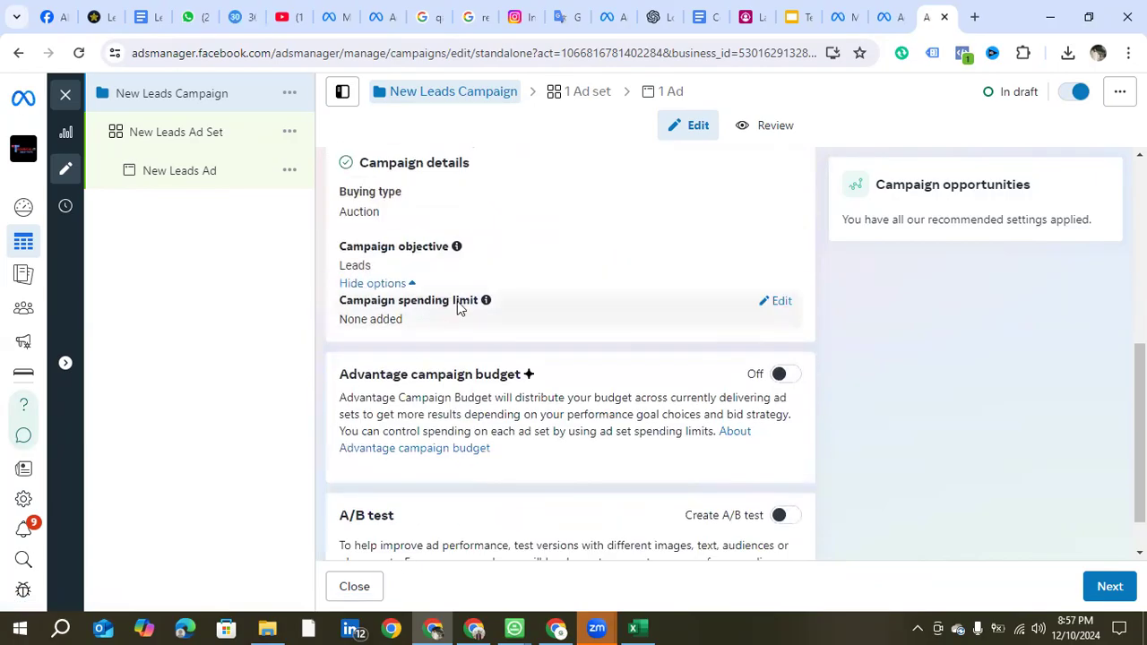
scroll(463, 309, down, 1)
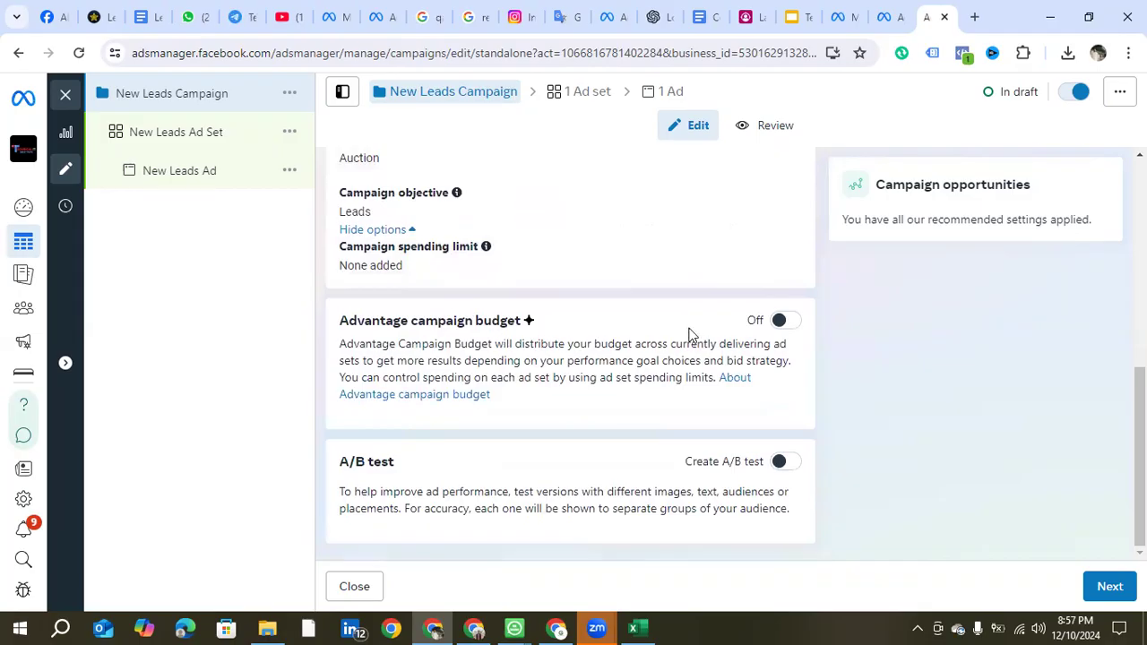
Step: Turn on Advantage campaign budget for the leads campaign and check its budget and scheduling options
click(792, 323)
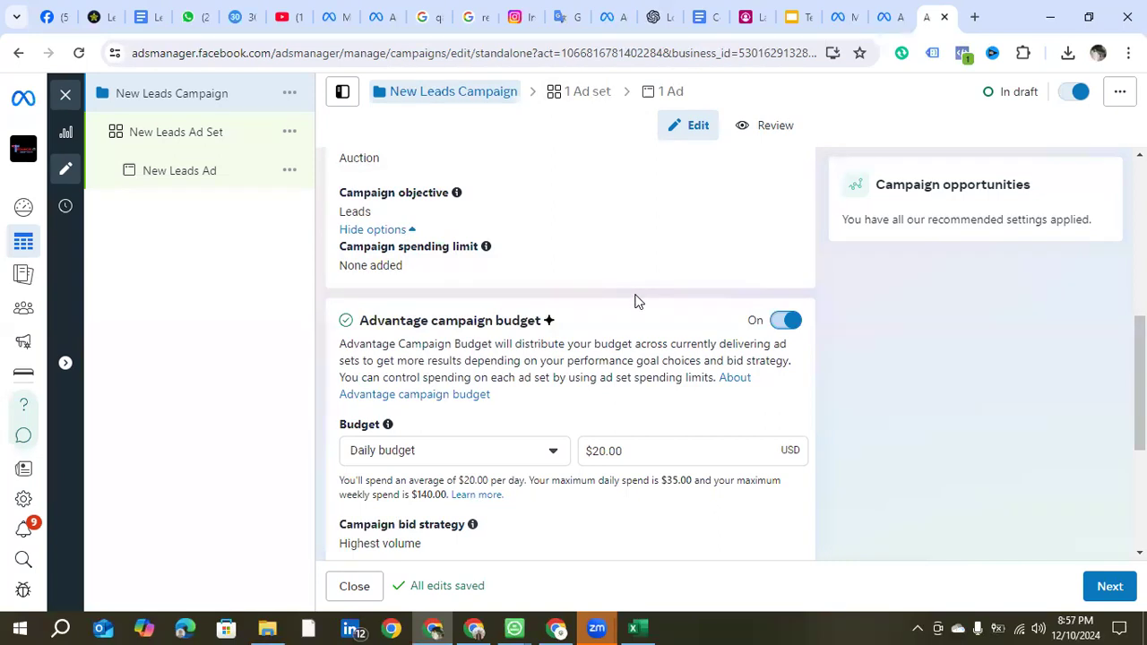
scroll(598, 387, down, 1)
scroll(598, 387, down, 3)
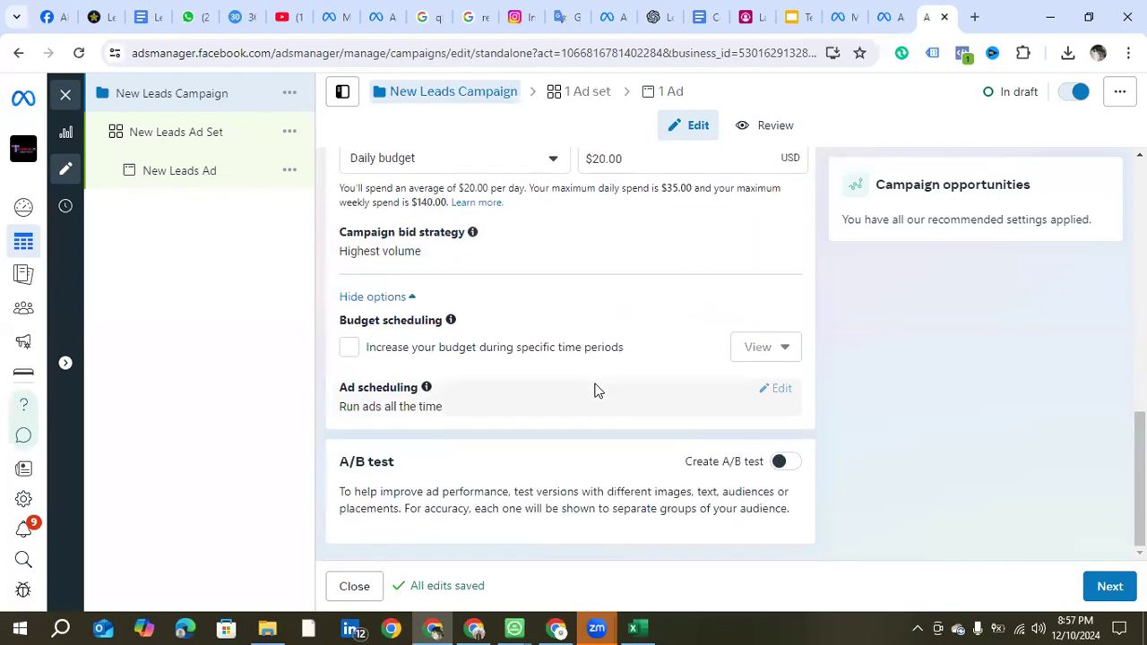
Step: Open the New Leads Ad Set and set its conversion location to Instant forms
click(201, 135)
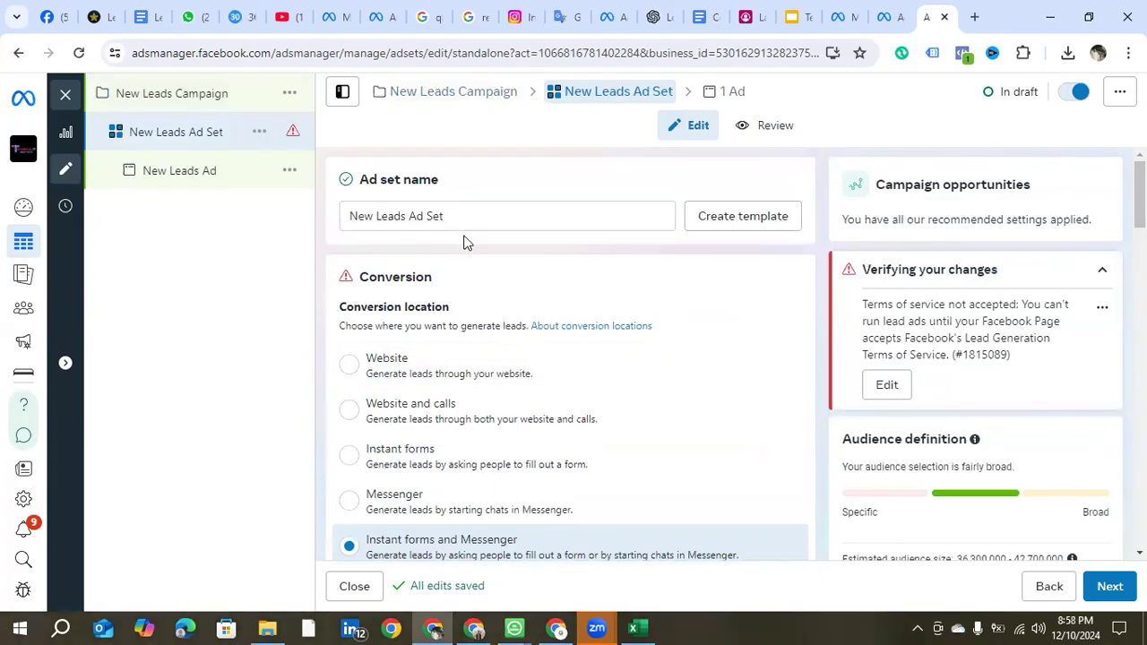
scroll(455, 231, down, 1)
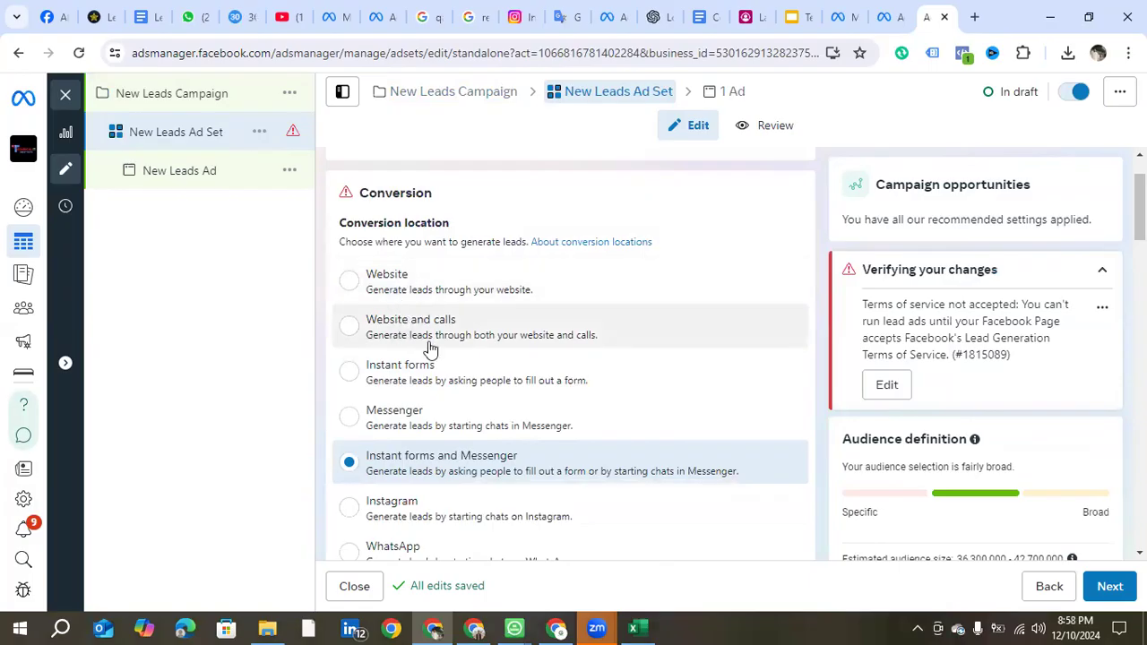
click(350, 375)
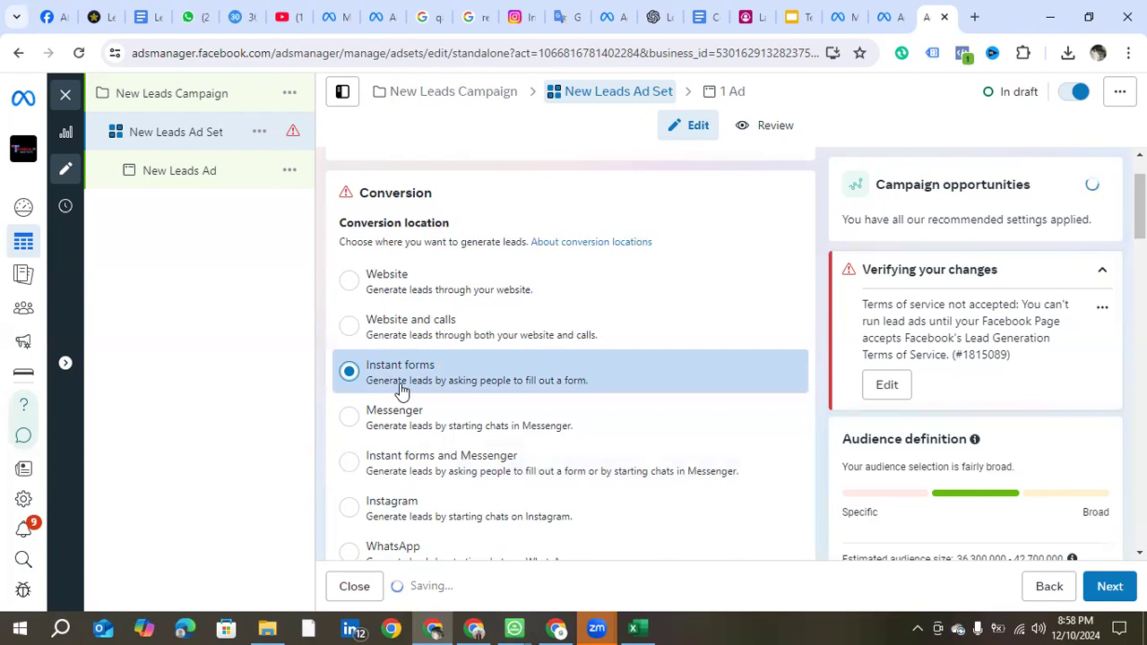
Step: Examine the Facebook Pages offered for the leads ad set without changing the selection, plus the Lead Ads terms notice and performance goal
scroll(435, 374, down, 3)
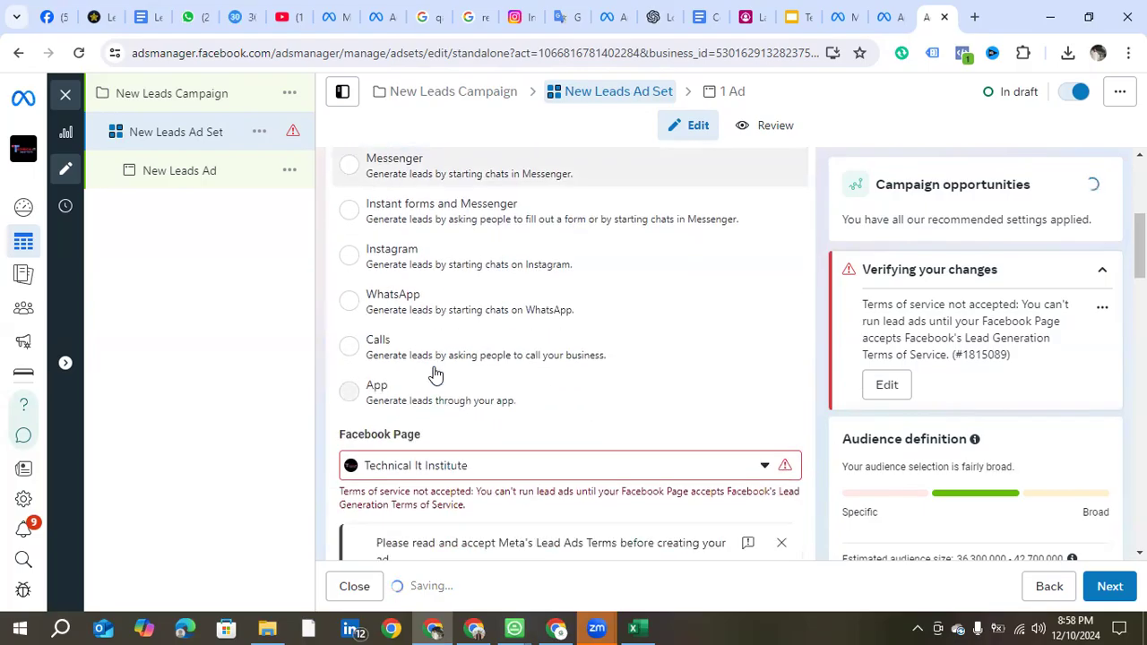
scroll(435, 372, down, 2)
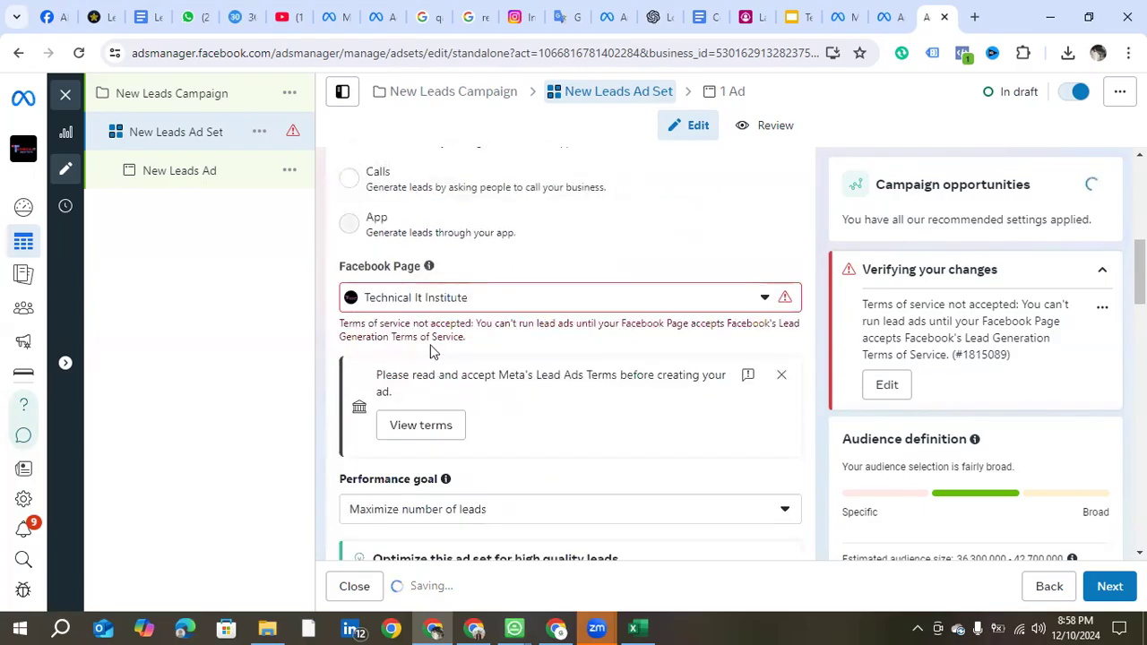
scroll(430, 351, up, 3)
scroll(435, 368, down, 2)
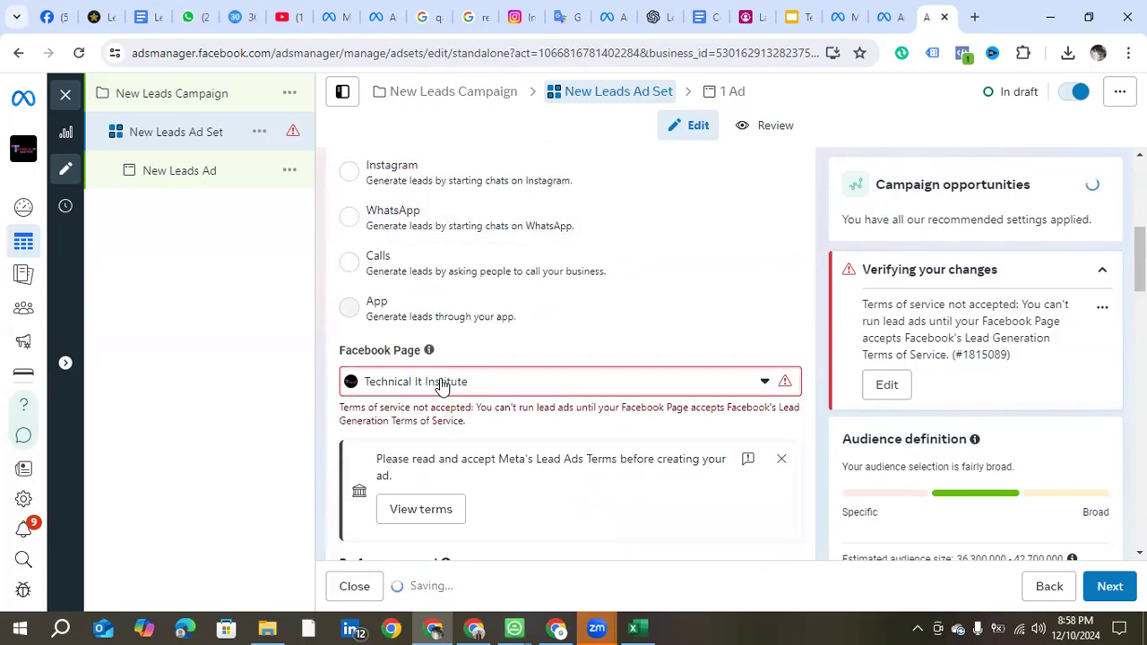
click(441, 386)
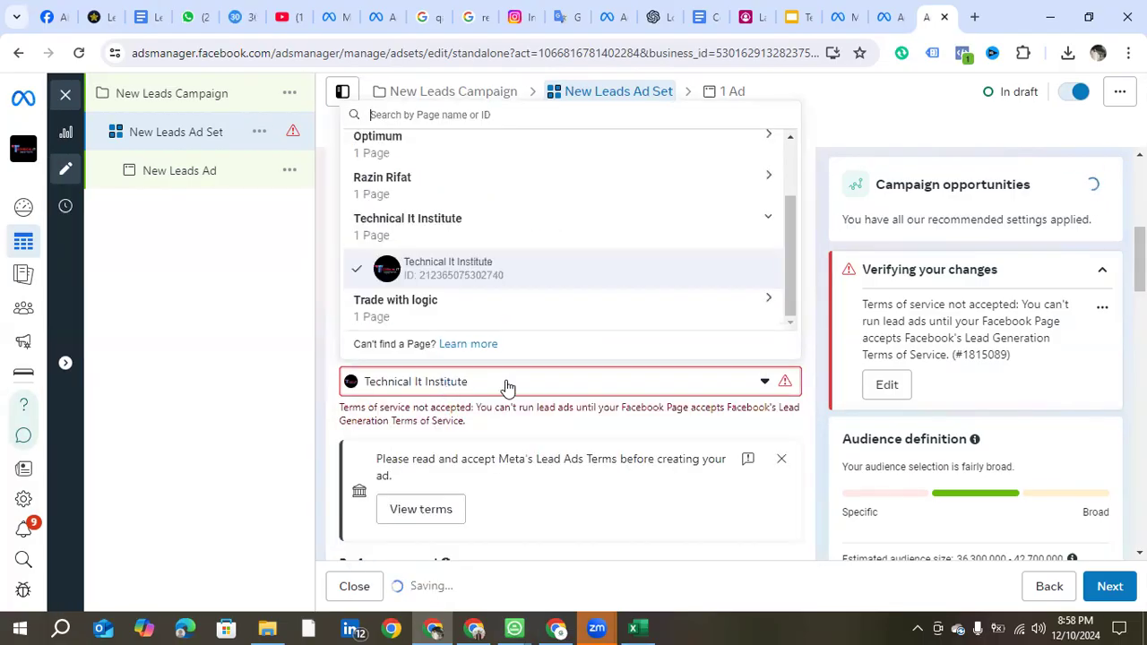
click(505, 386)
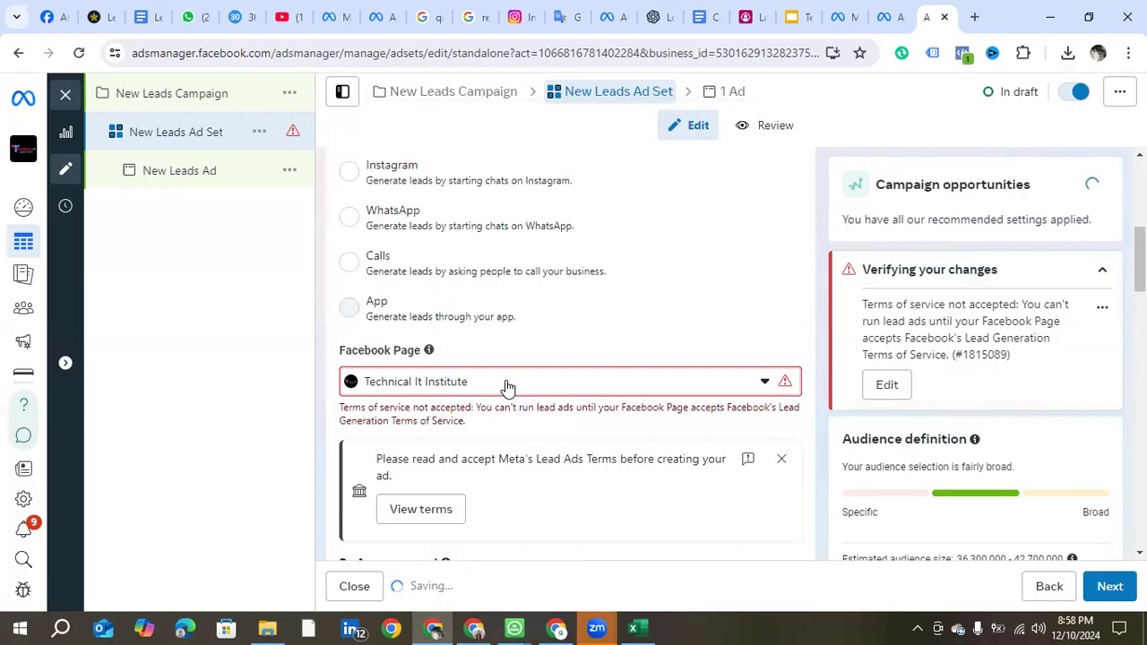
click(764, 386)
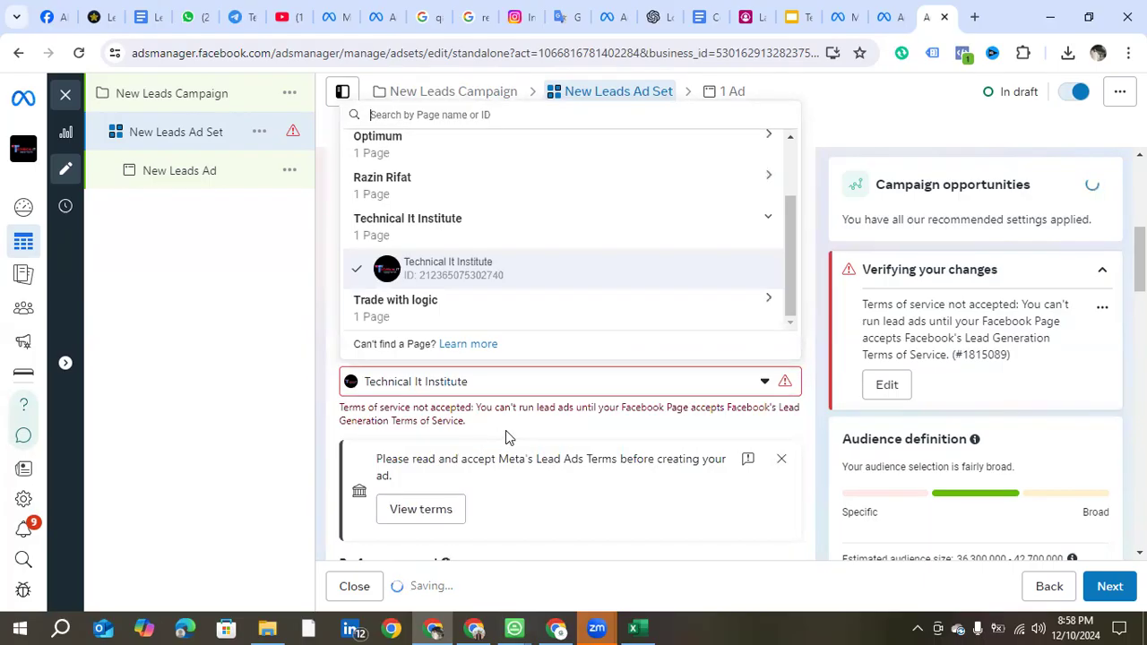
click(620, 400)
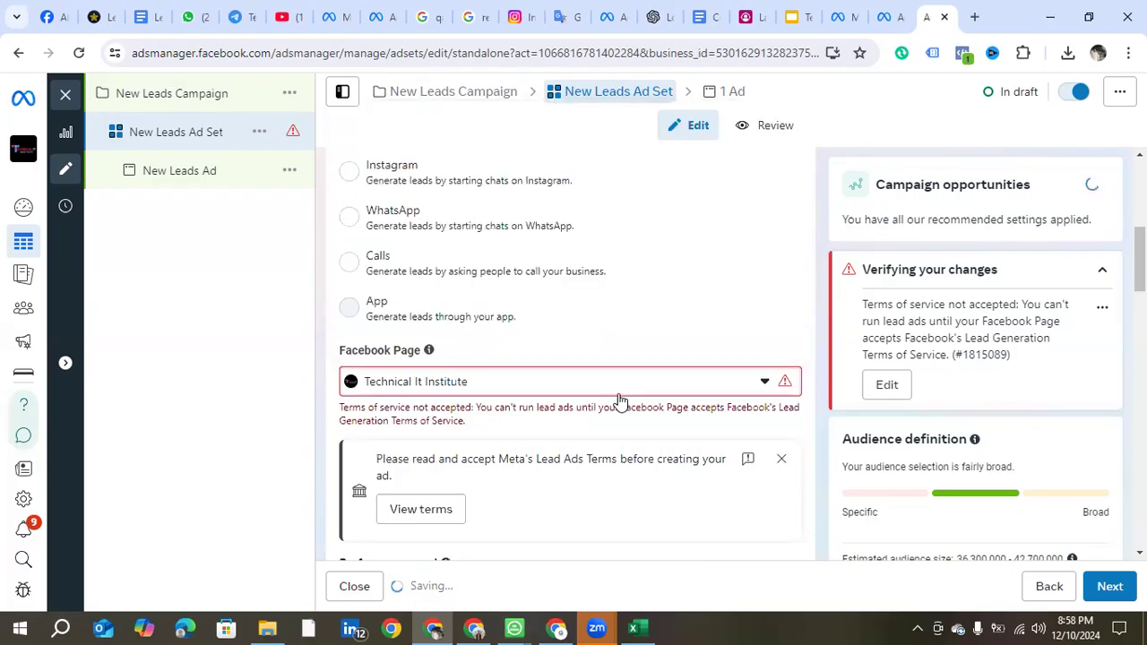
scroll(554, 453, down, 2)
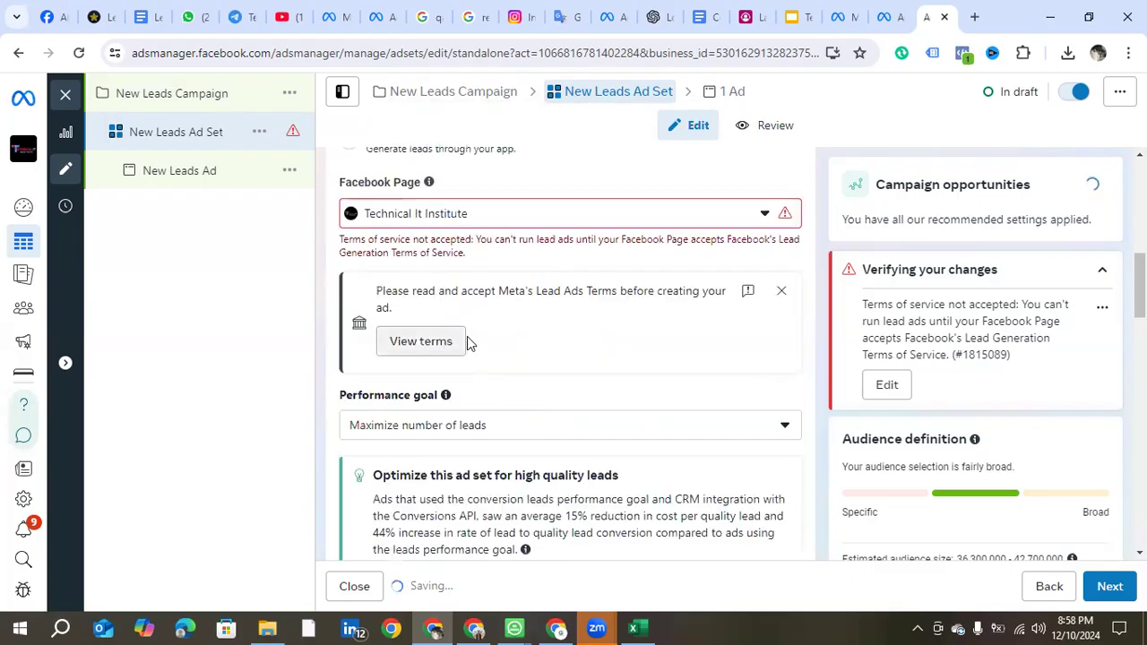
Step: Read through the Lead Ad Terms for the Technical It Institute Page and agree to the terms and conditions
click(421, 342)
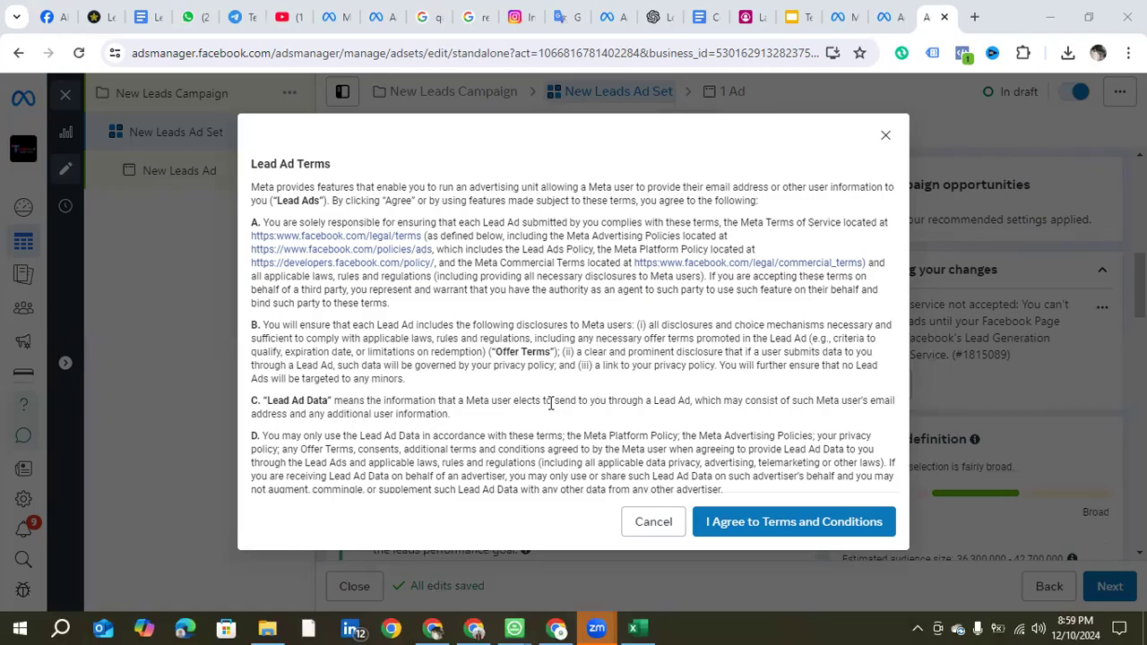
scroll(589, 303, down, 2)
scroll(589, 303, up, 2)
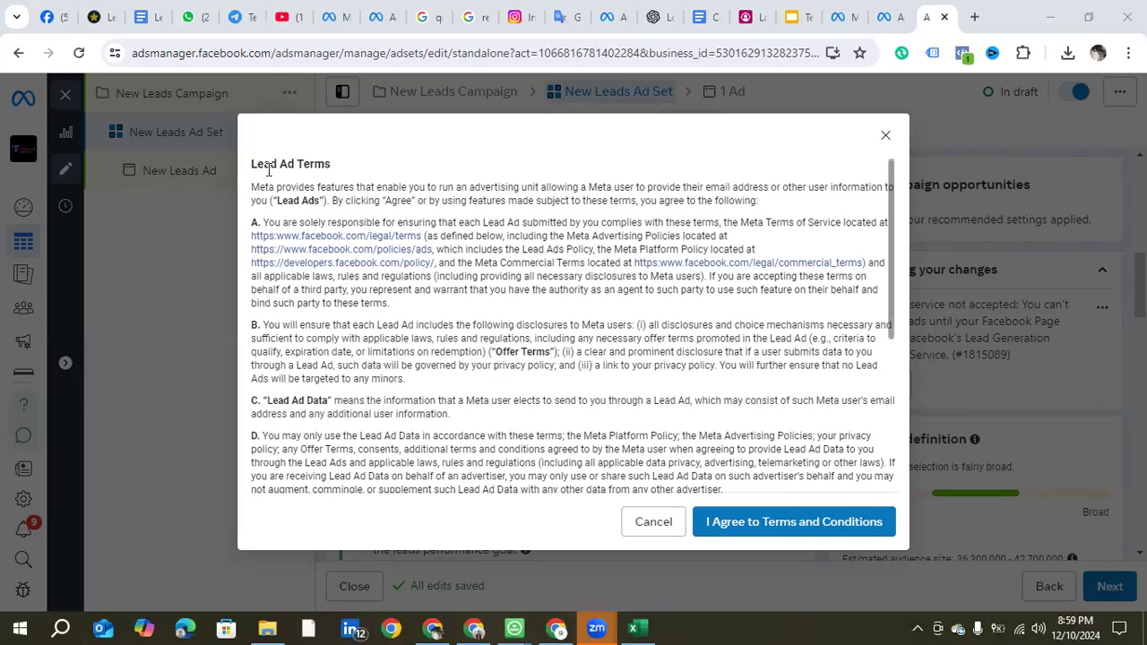
scroll(355, 229, down, 3)
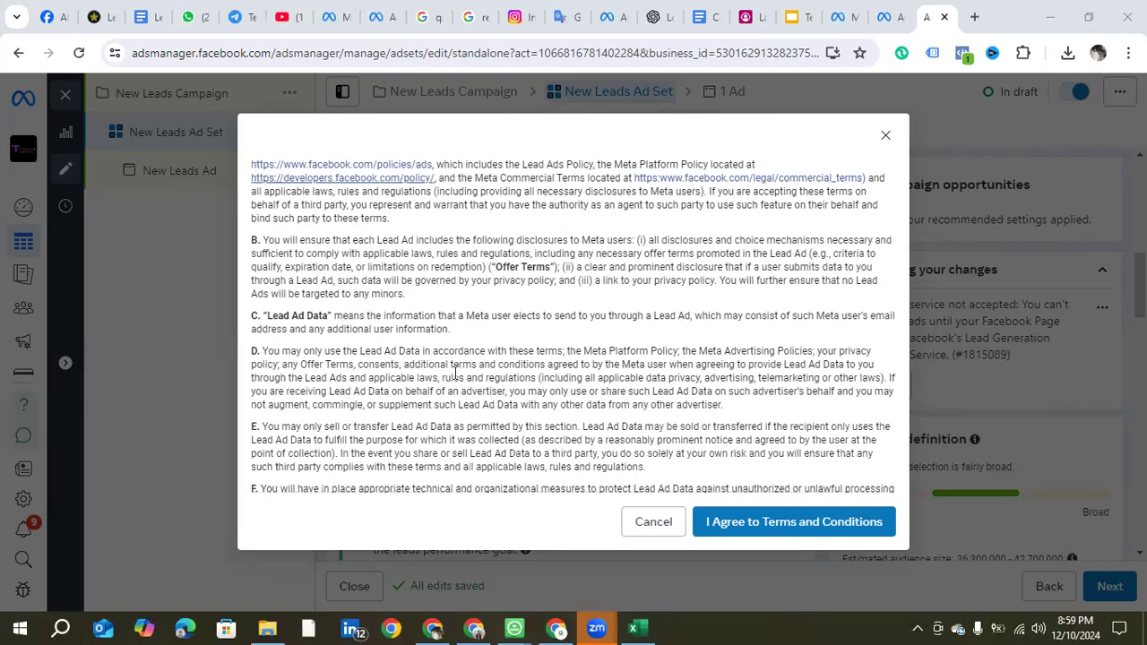
click(828, 518)
Step: Change the leads ad set's Facebook Page to Optimum Online store bd
click(746, 222)
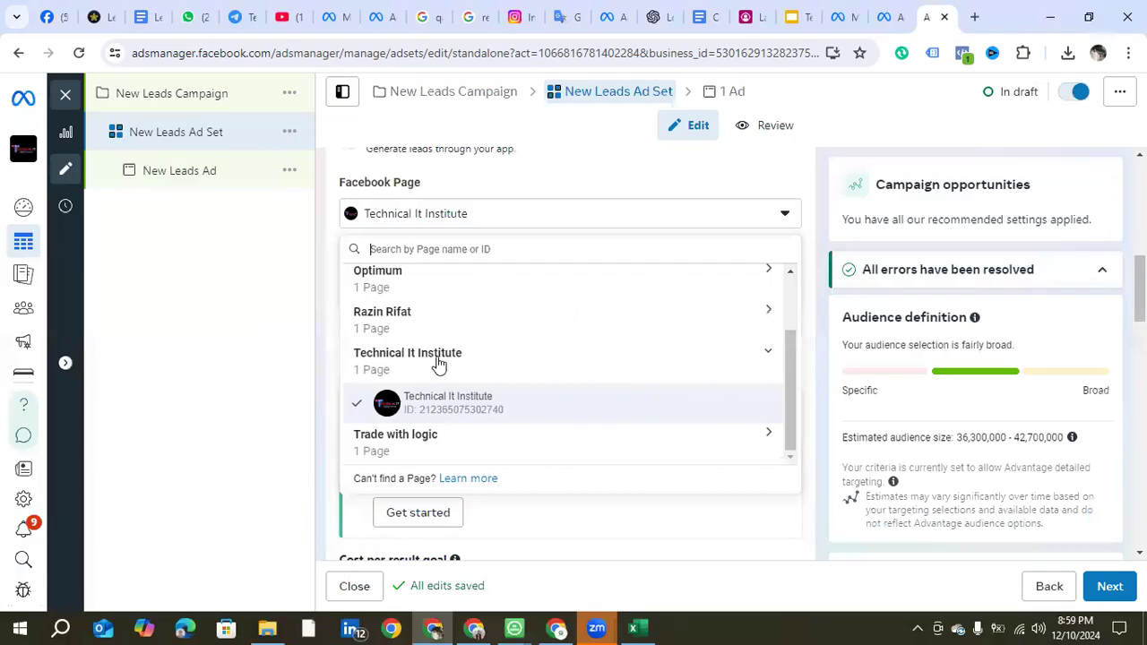
scroll(420, 371, up, 2)
click(420, 368)
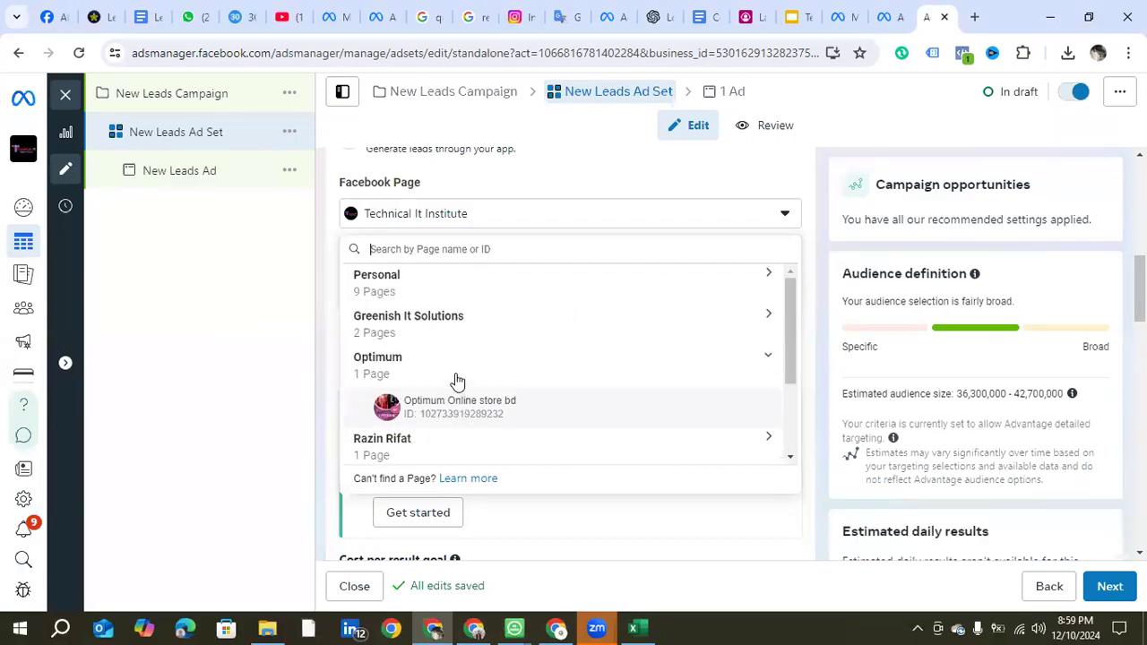
click(459, 405)
Step: Review the ad set's conversion, dynamic creative, budget and schedule, audience and placement settings, including the additional brand safety options
scroll(506, 379, down, 4)
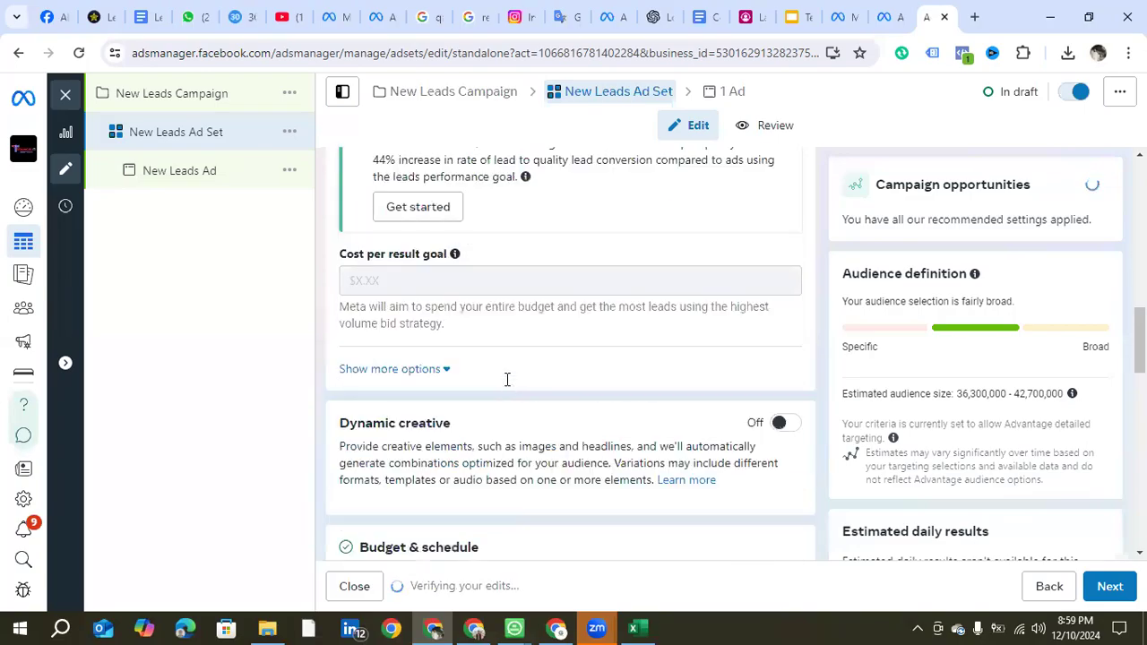
scroll(506, 379, down, 6)
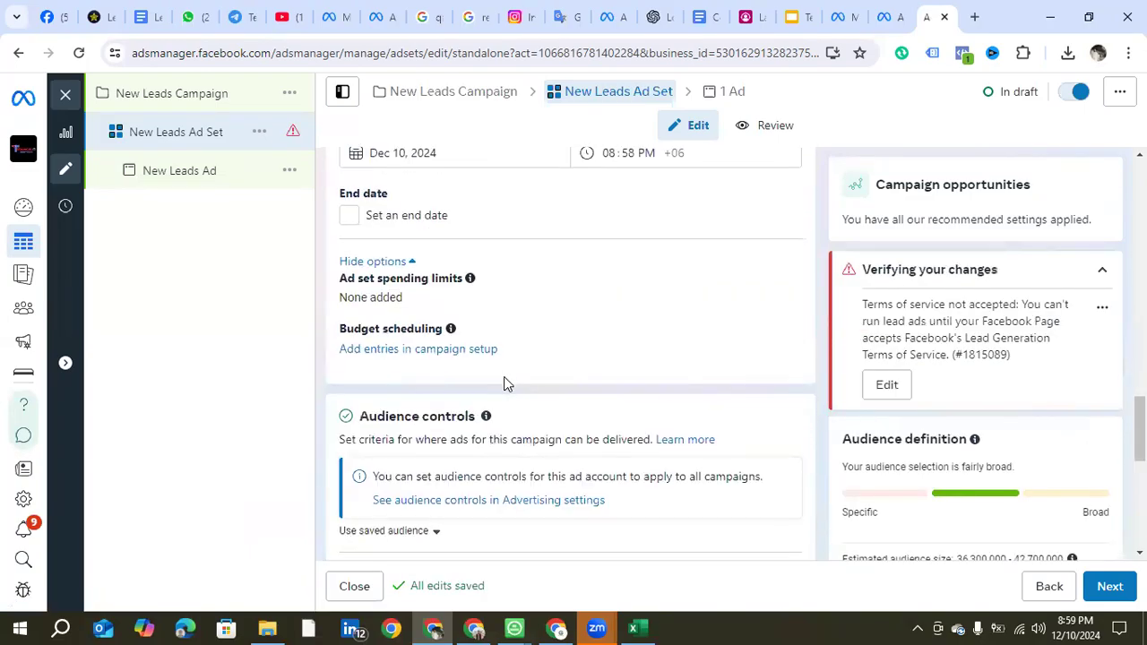
scroll(504, 382, down, 8)
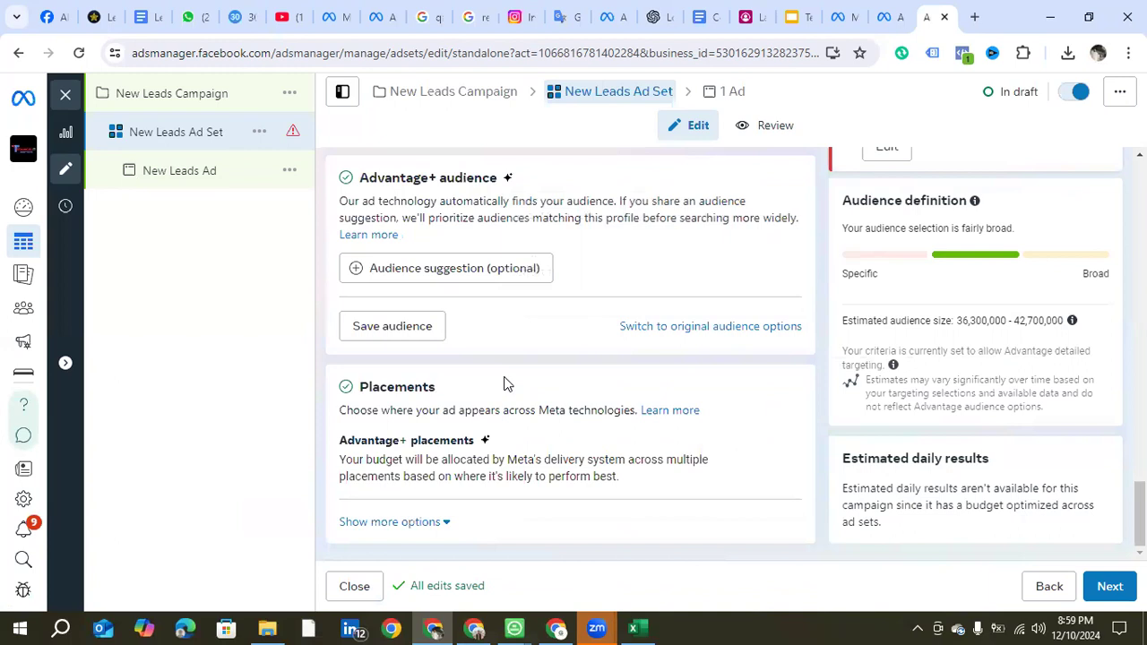
scroll(499, 368, up, 18)
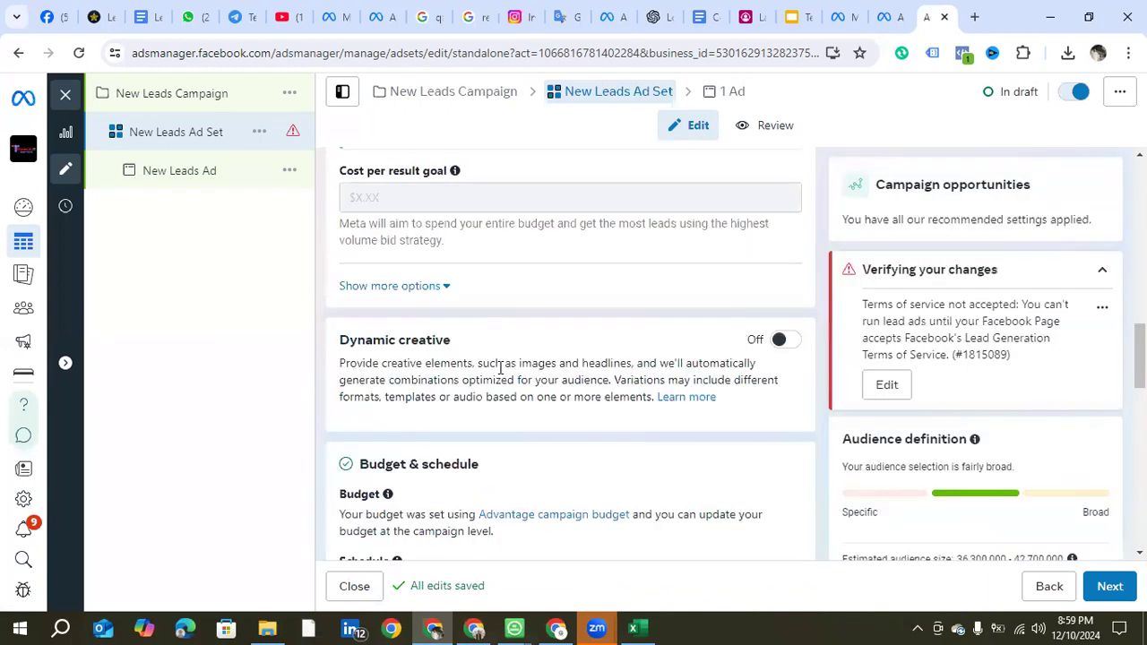
scroll(500, 368, up, 10)
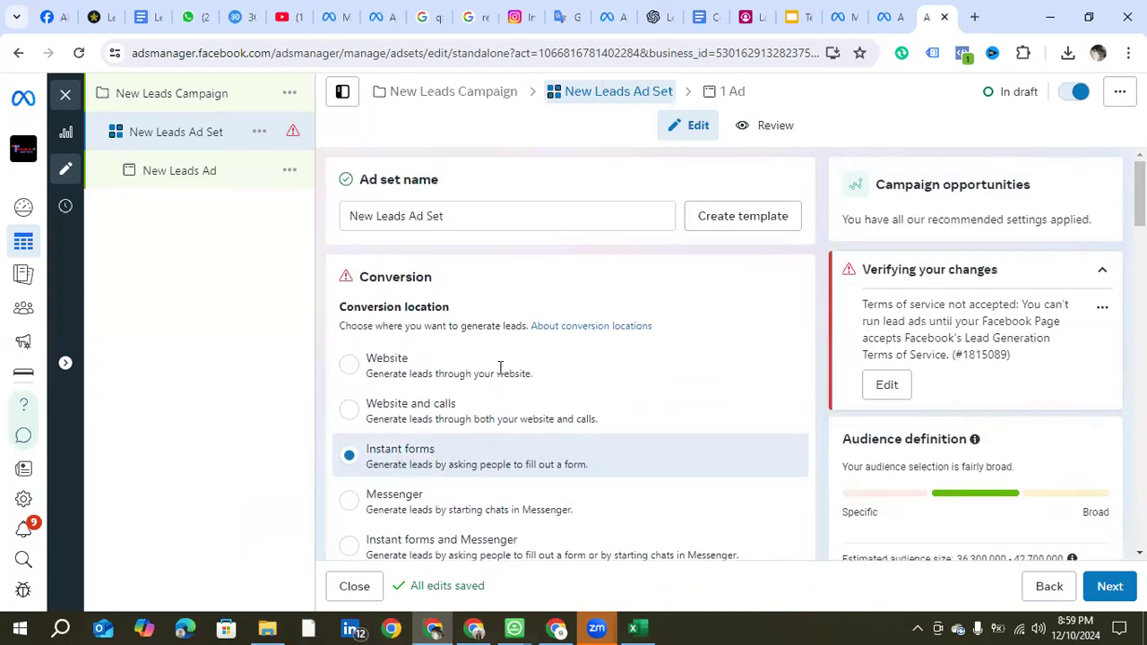
scroll(500, 369, down, 20)
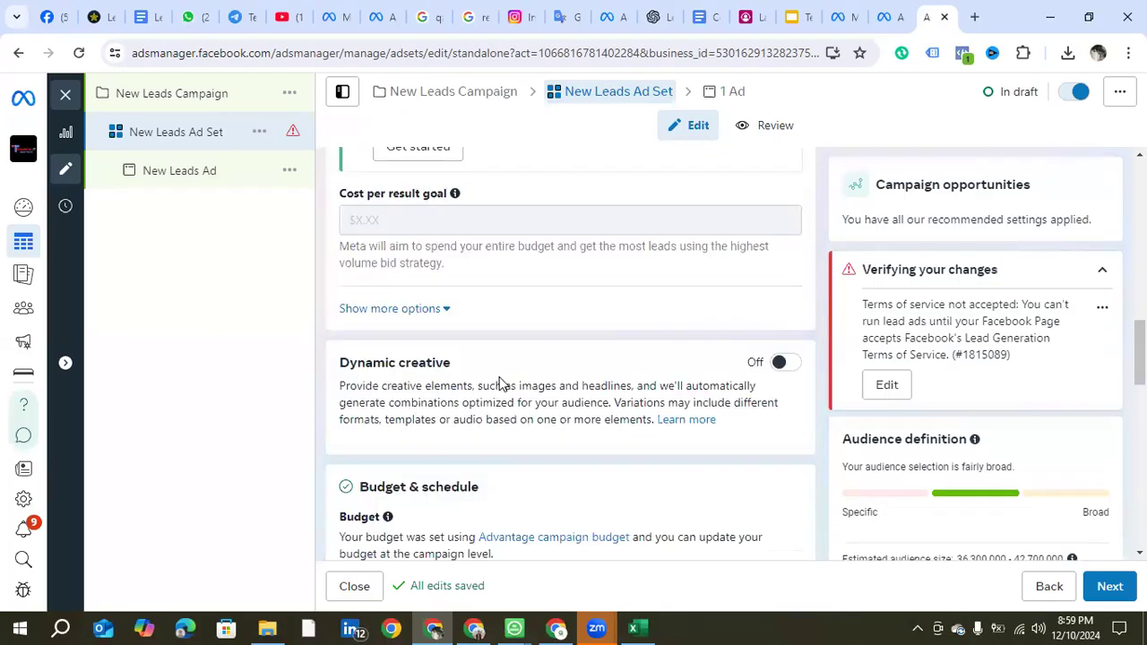
scroll(500, 391, down, 7)
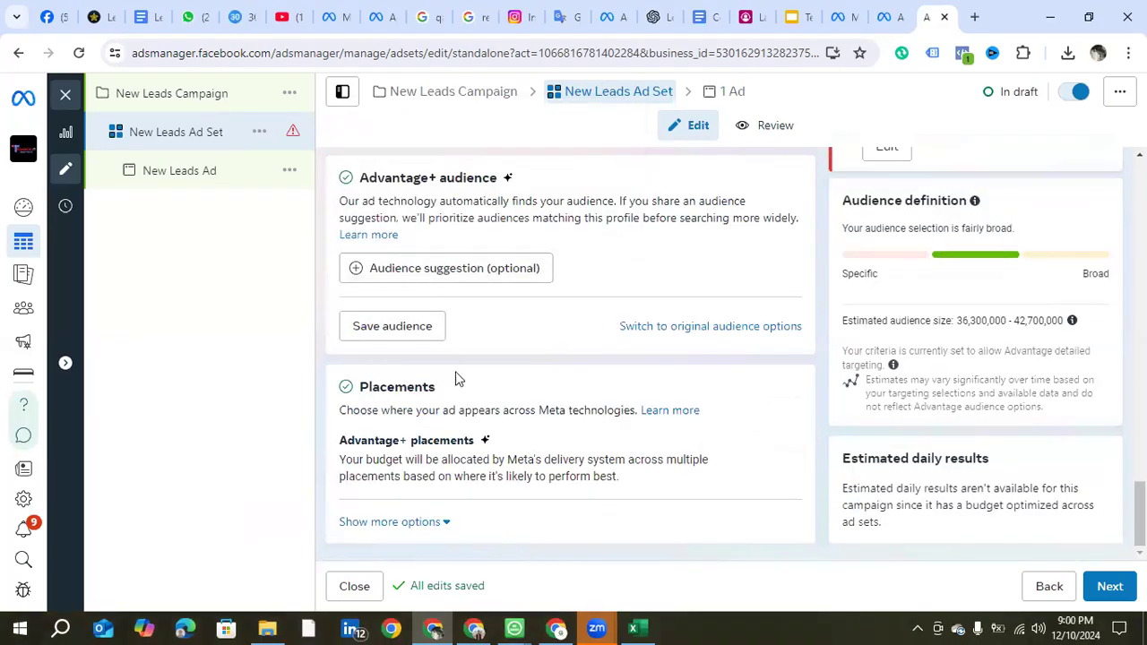
click(412, 522)
scroll(481, 409, down, 3)
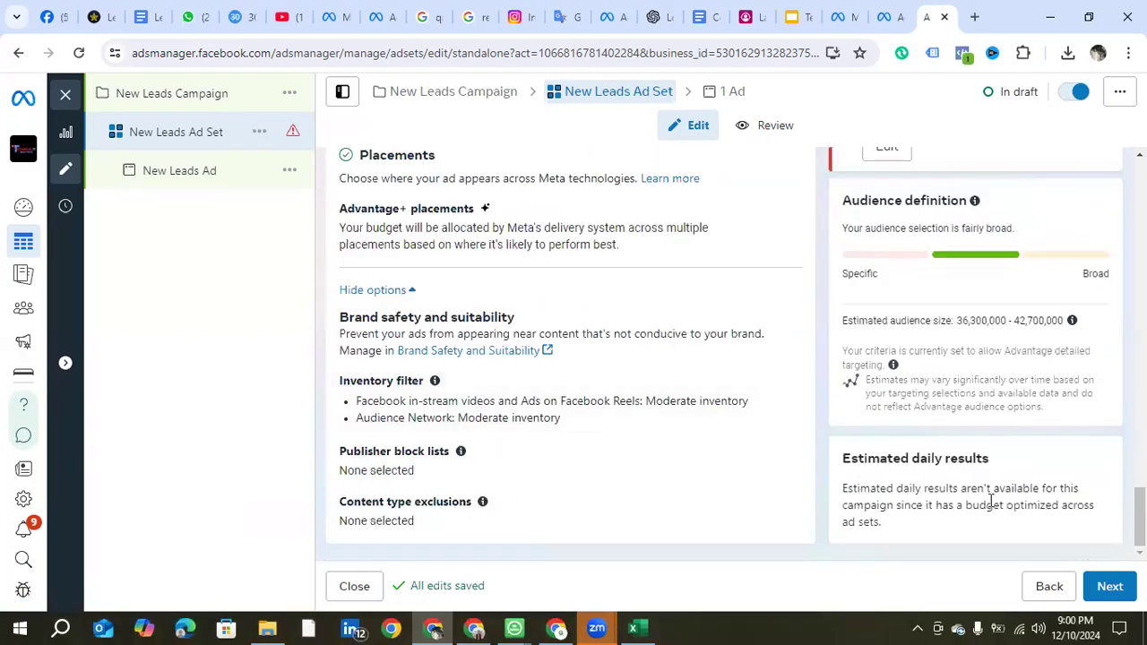
Step: Open the New Leads Ad and examine its identity, ad setup and the image ad's text fields without entering anything
click(174, 189)
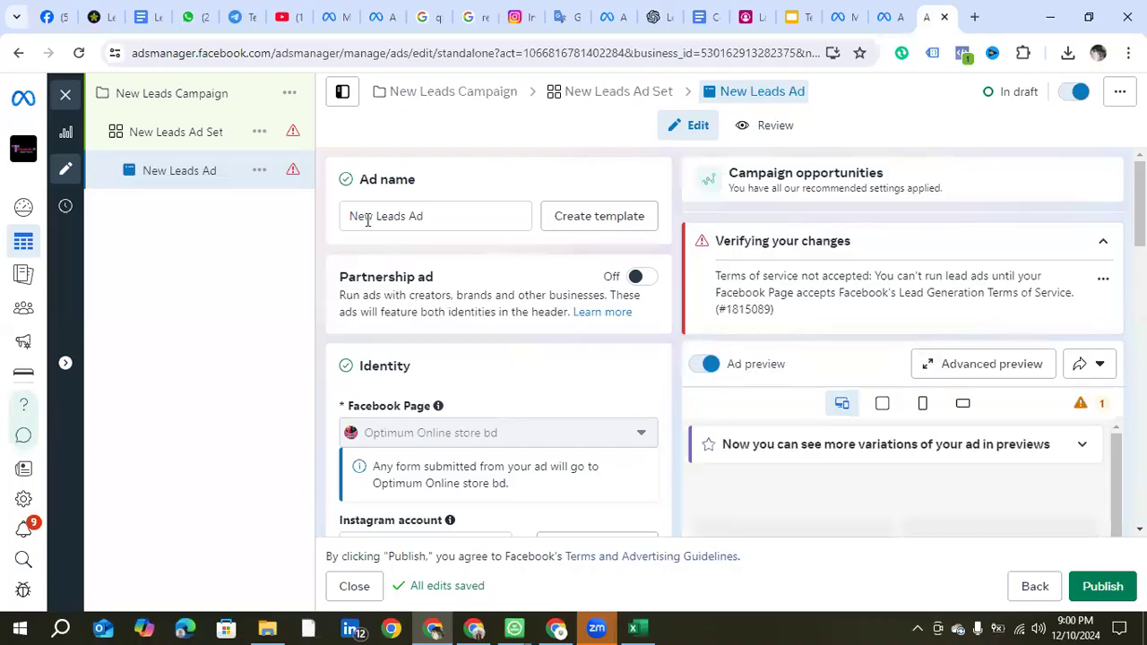
scroll(438, 242, down, 8)
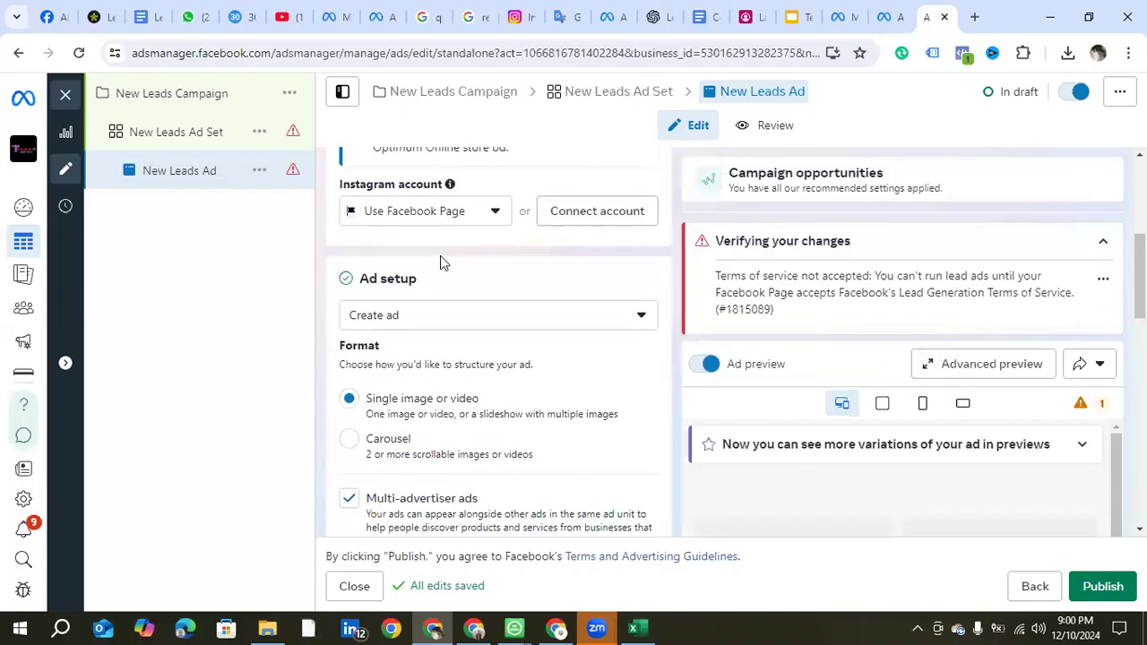
scroll(448, 291, down, 5)
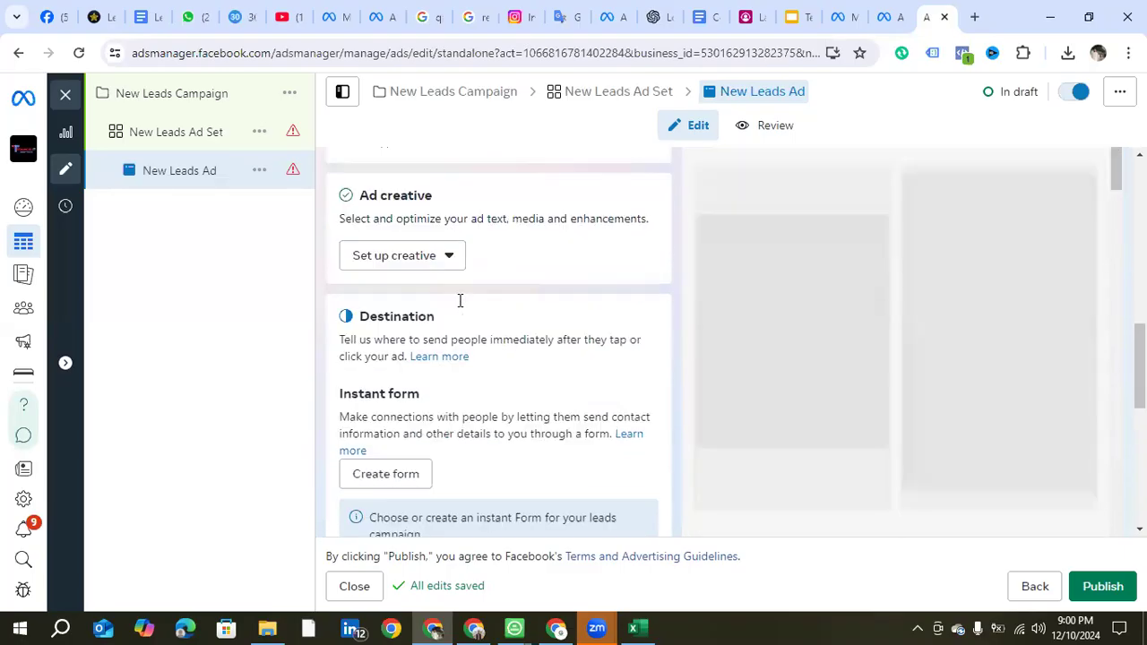
click(410, 258)
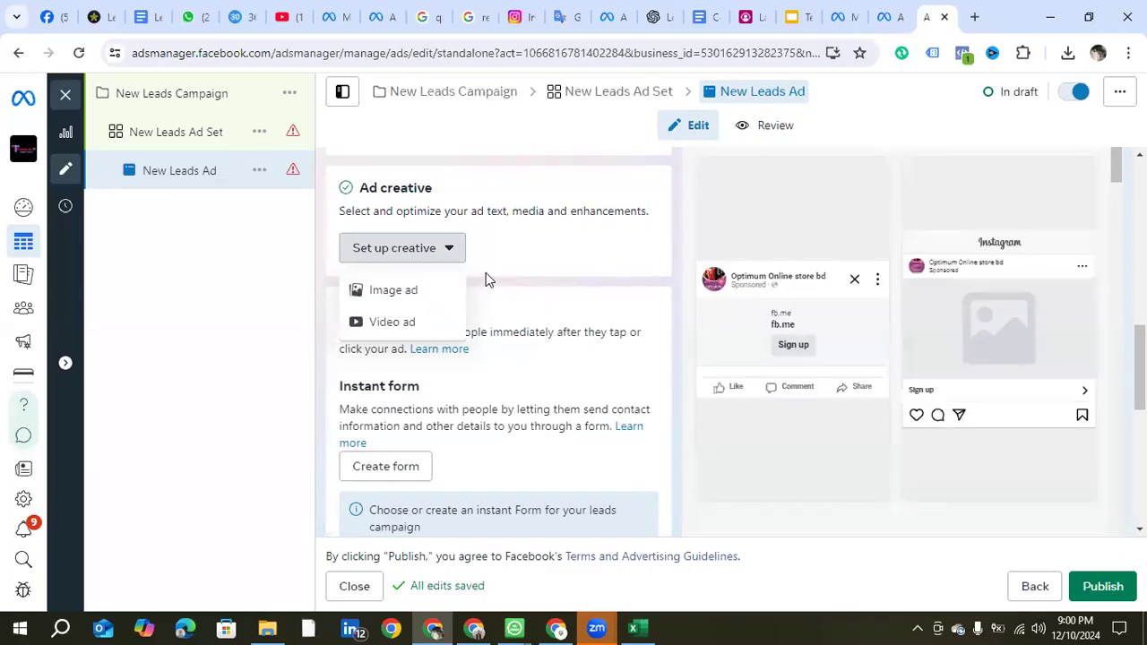
click(402, 300)
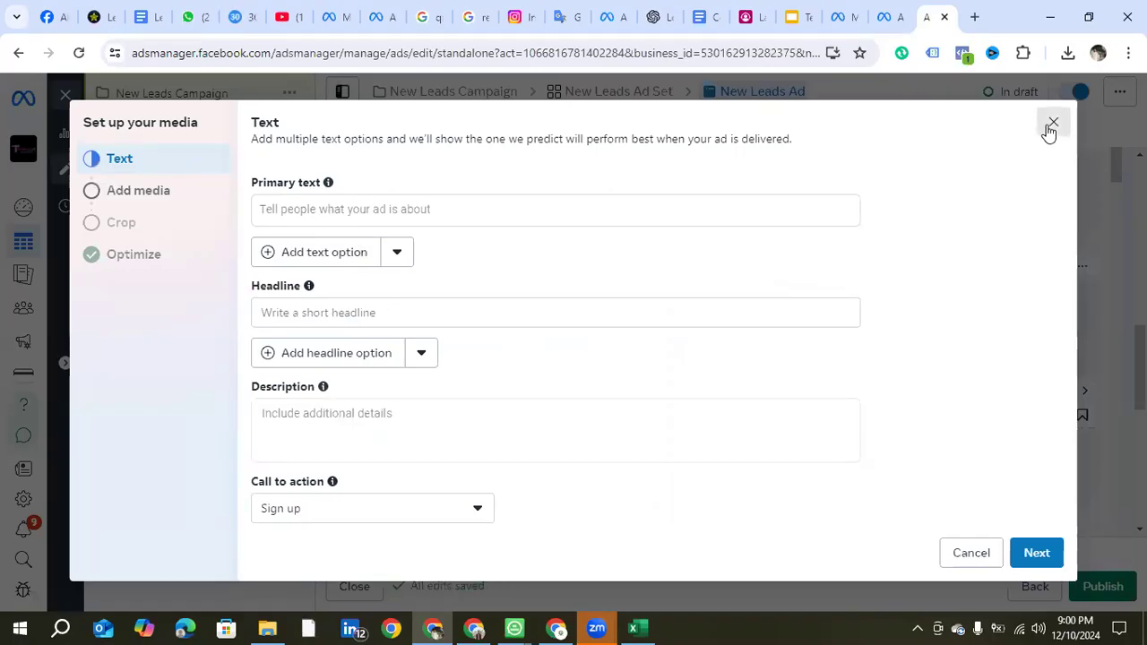
click(1050, 127)
Step: Examine the ad's tracking section, covering CRM, website, app and offline events and the optional URL parameters
scroll(502, 349, down, 1)
scroll(482, 362, down, 5)
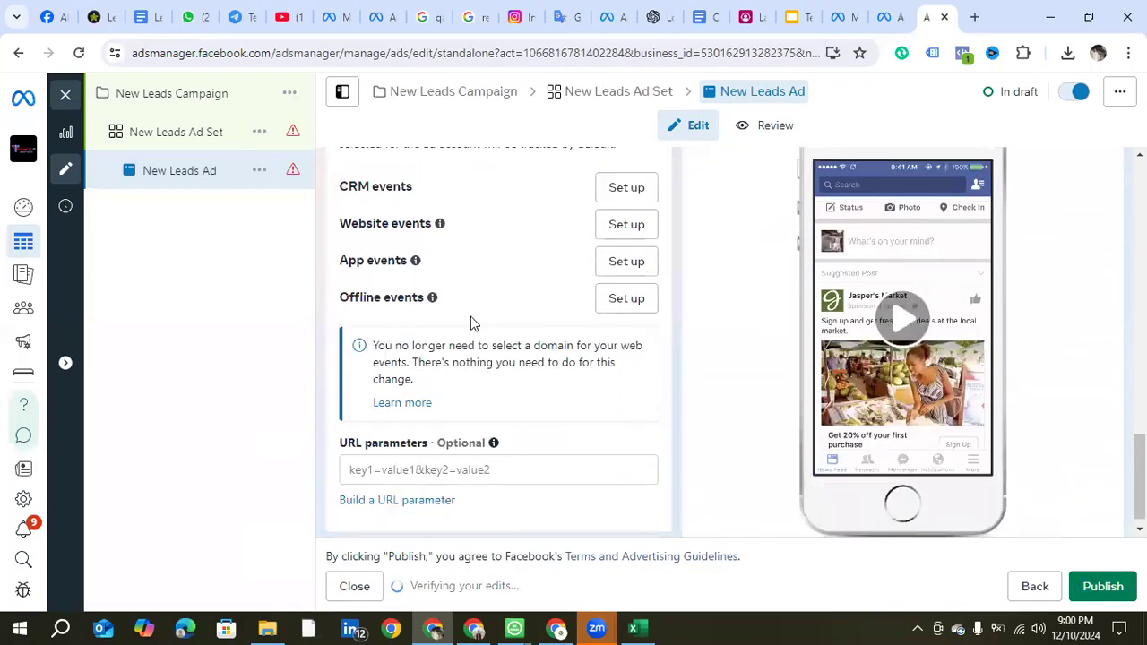
scroll(469, 315, up, 2)
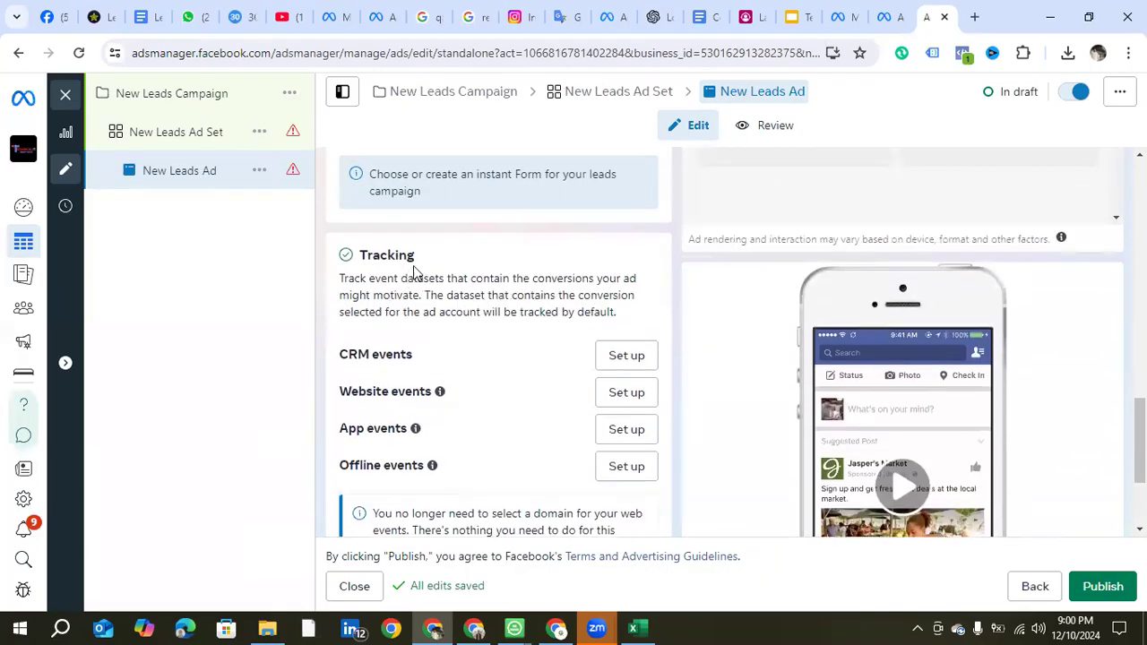
scroll(462, 307, down, 3)
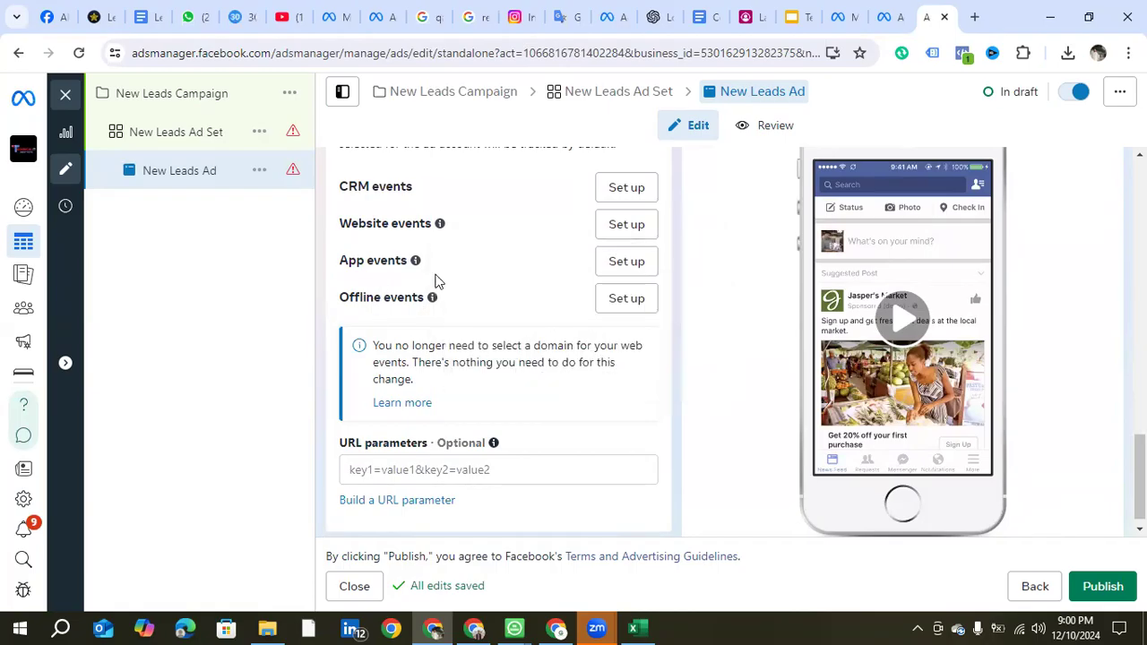
scroll(443, 288, down, 1)
scroll(506, 430, up, 3)
scroll(506, 430, down, 3)
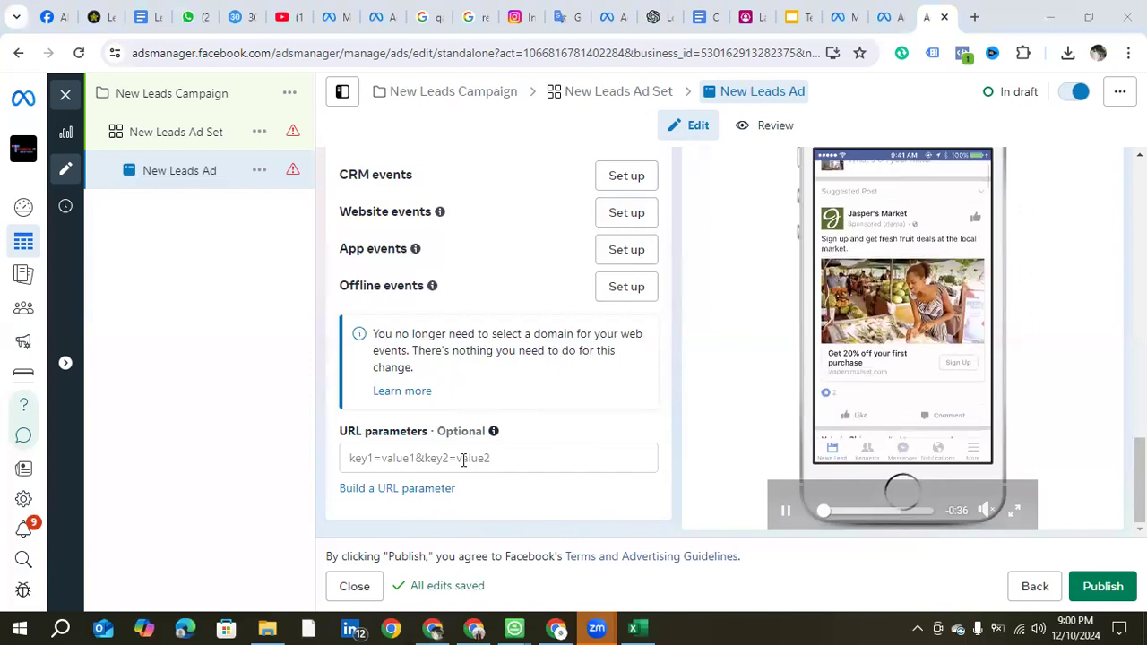
scroll(481, 499, up, 2)
scroll(481, 493, up, 6)
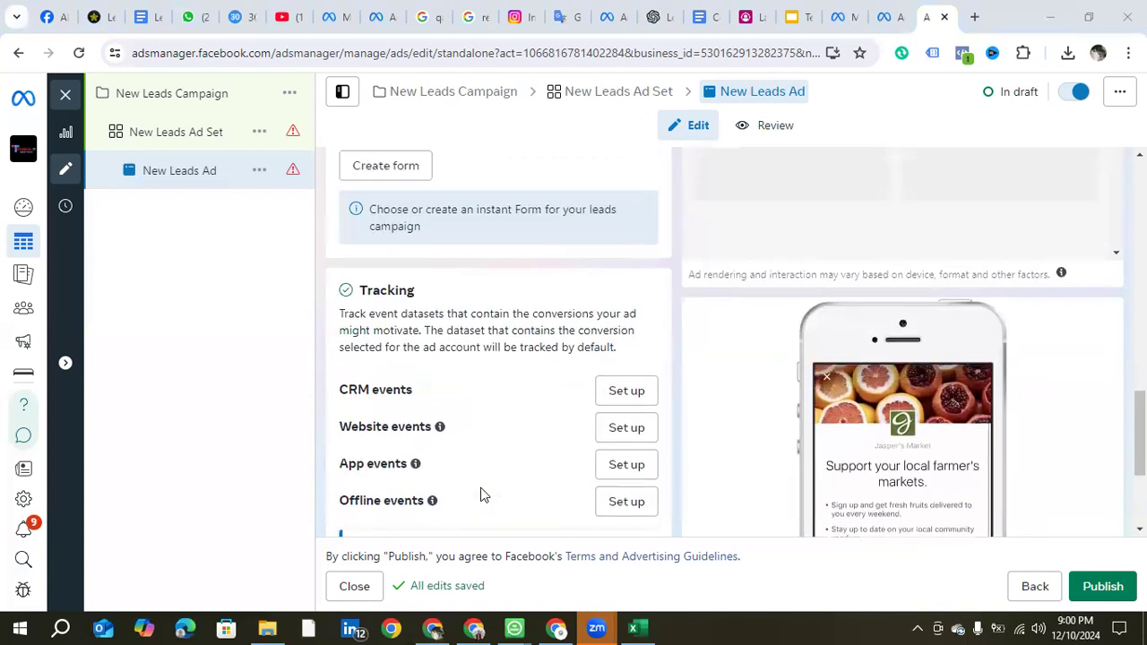
scroll(479, 489, up, 8)
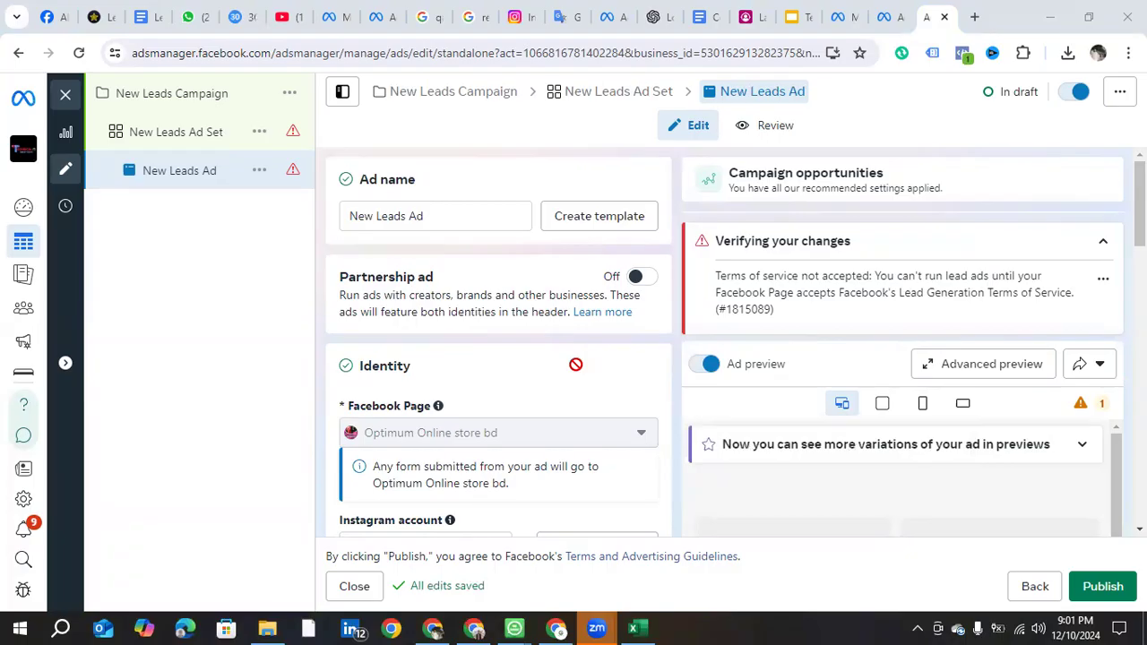
Step: Start a new instant form for the ad, set its form type to Higher intent, and proceed to the Intro section
scroll(565, 376, down, 4)
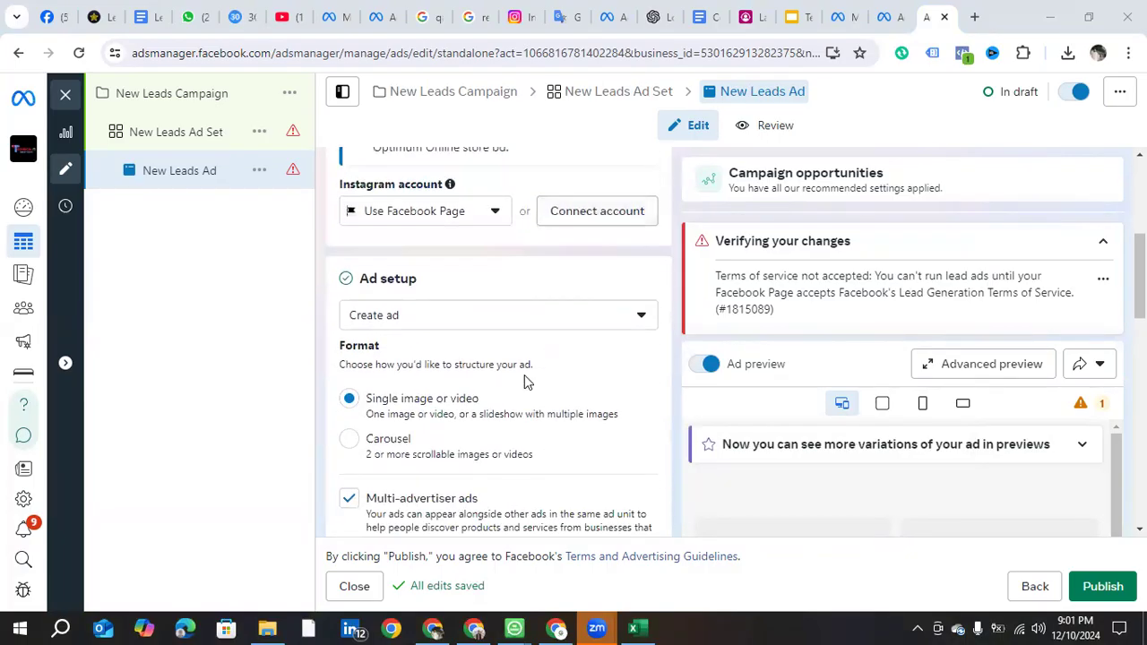
scroll(525, 381, down, 1)
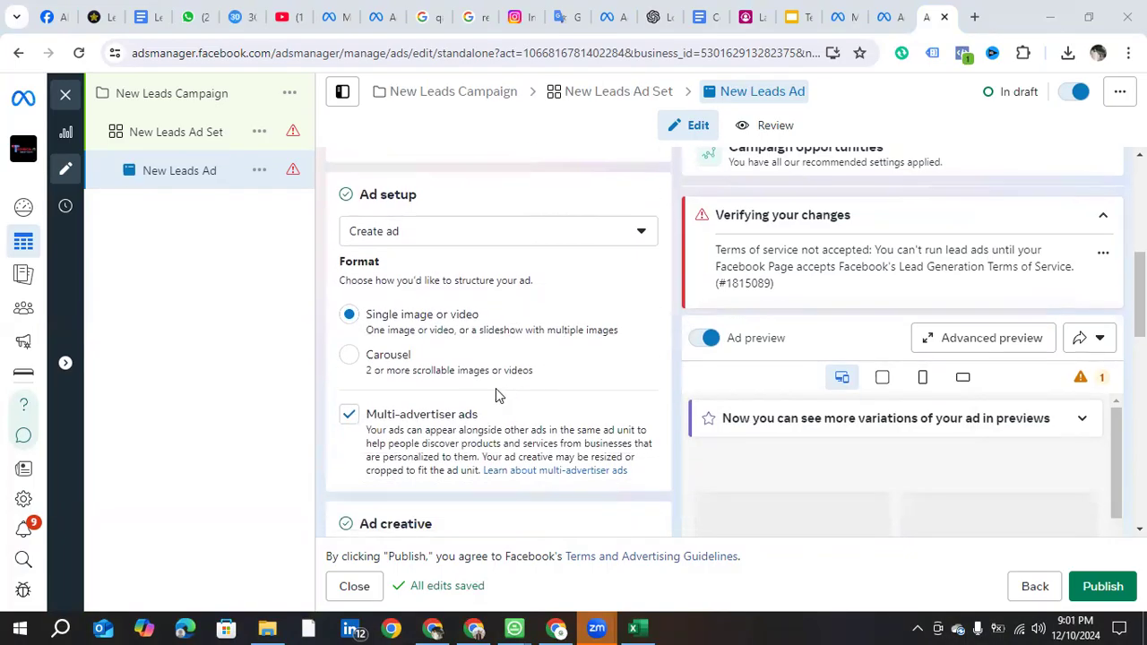
scroll(497, 397, down, 2)
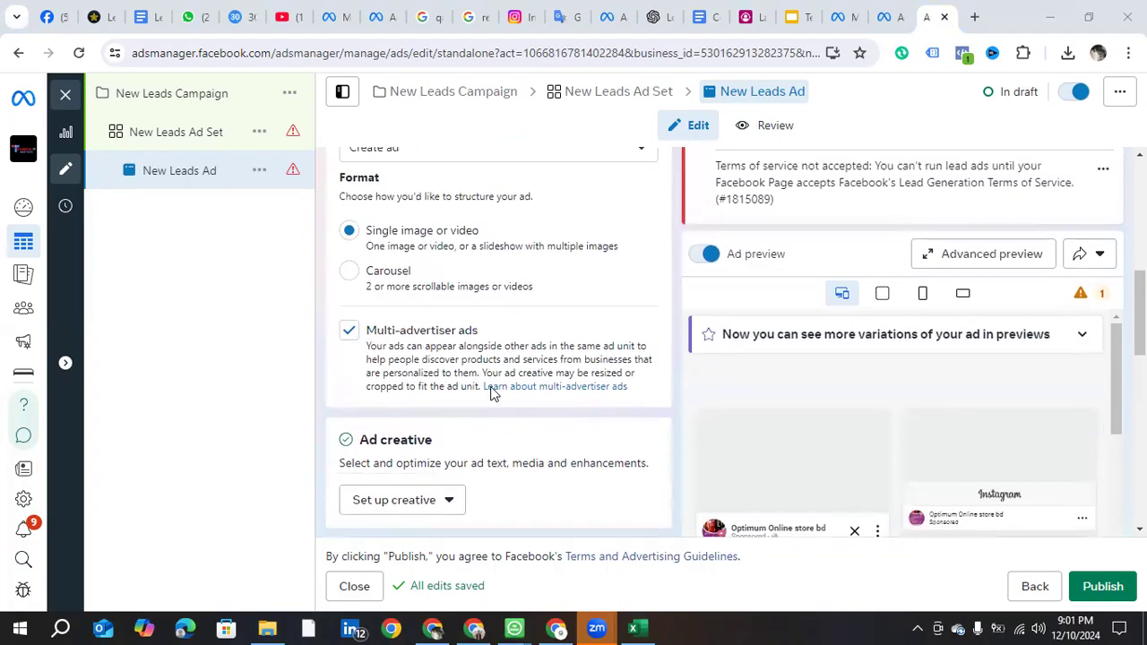
scroll(491, 394, down, 4)
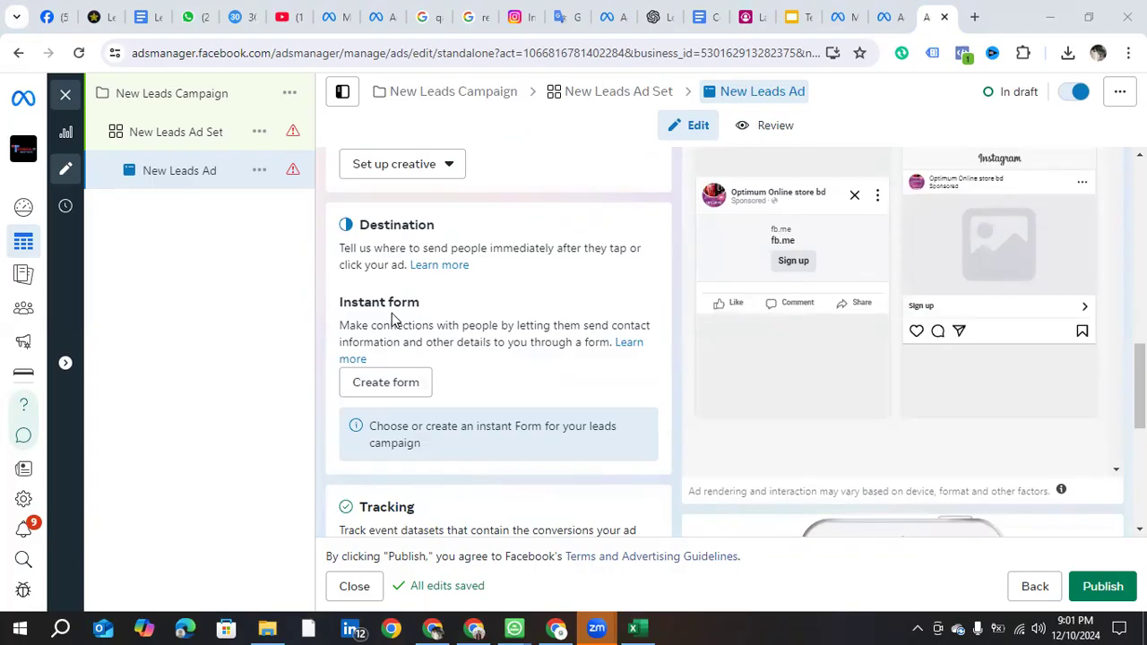
click(386, 389)
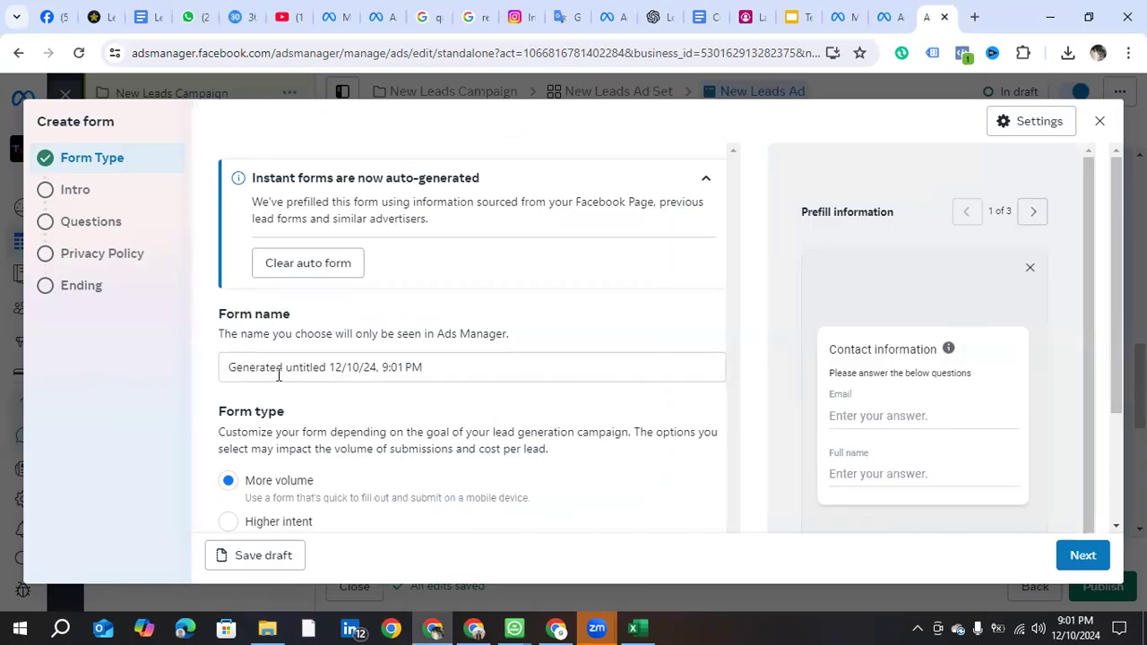
scroll(277, 370, down, 1)
scroll(384, 349, down, 1)
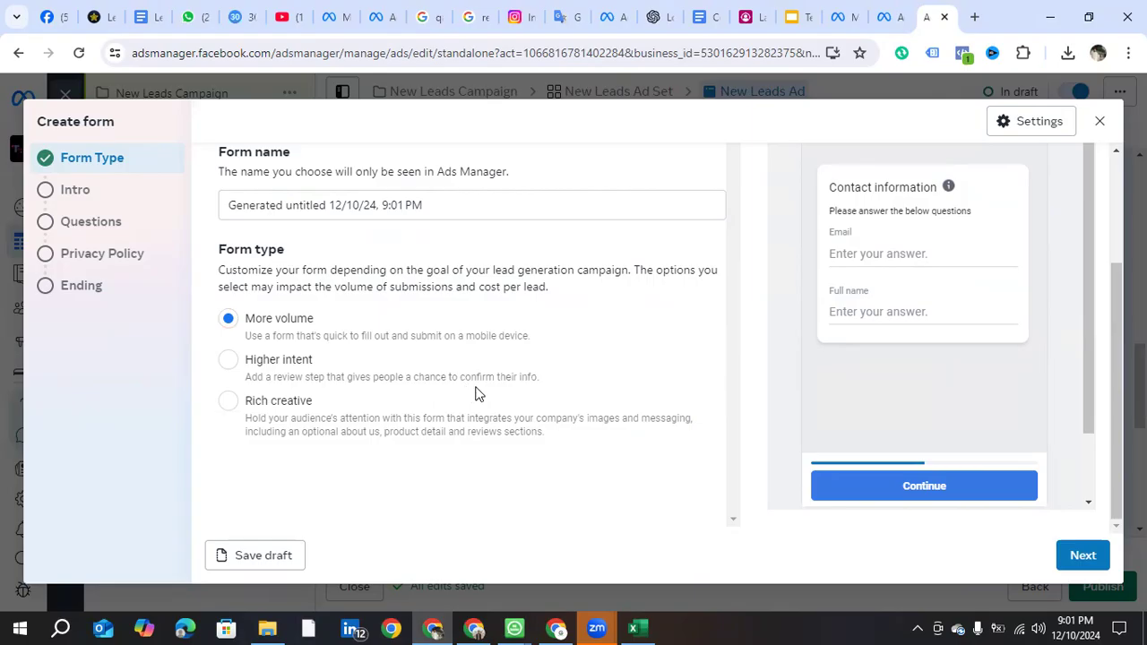
click(229, 362)
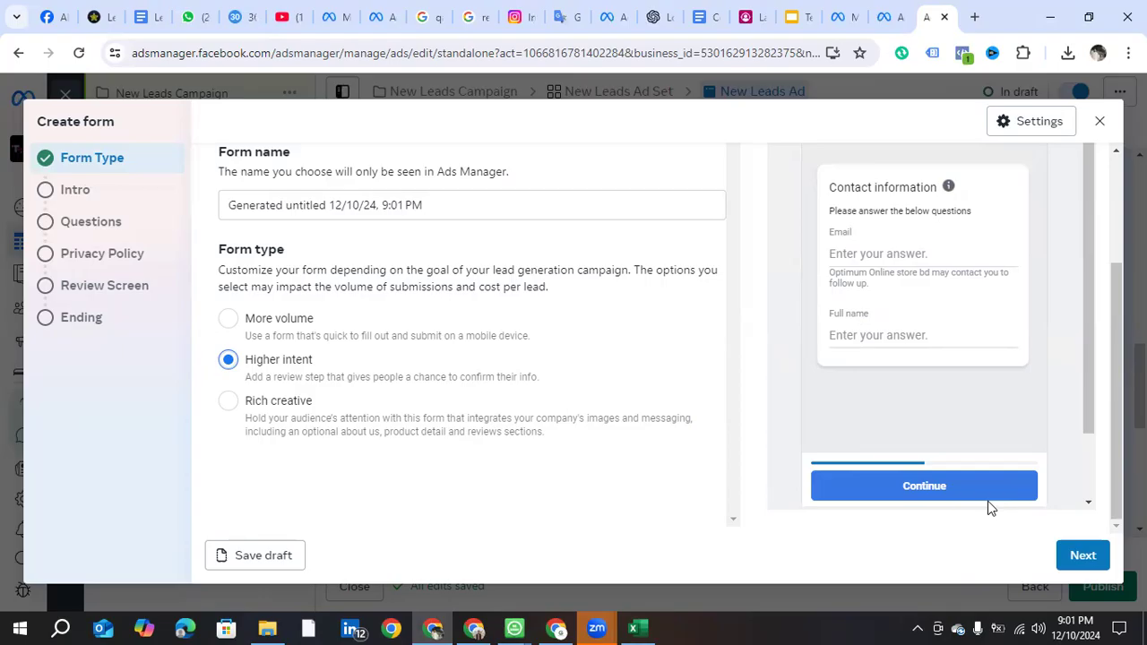
click(1083, 555)
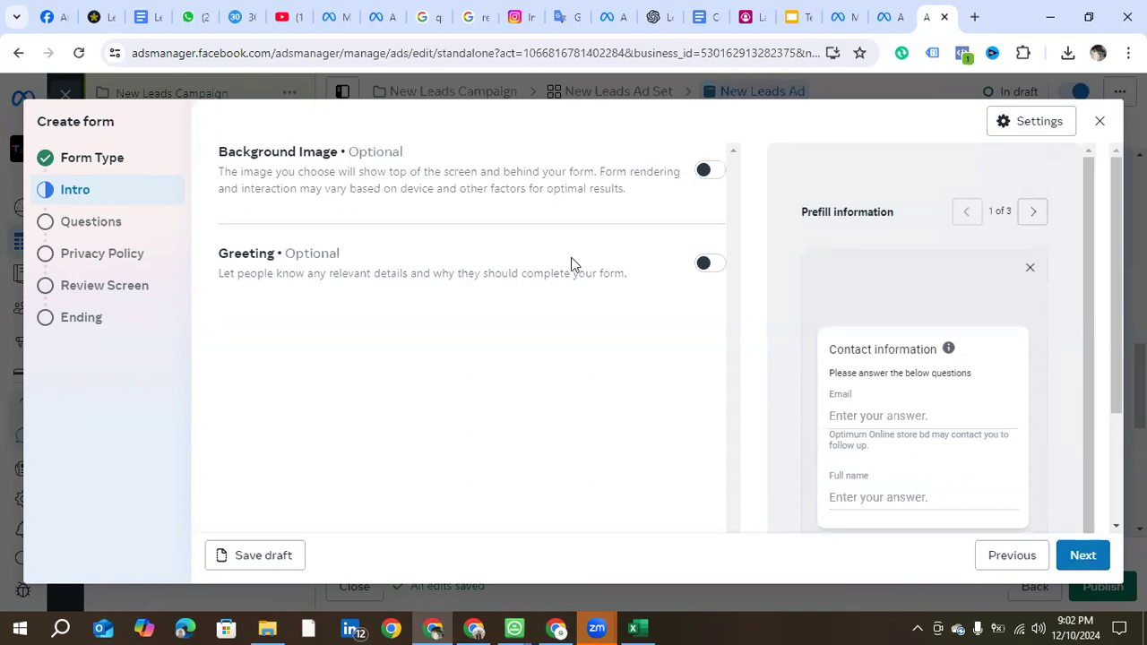
Step: Enable the form's optional greeting and set its headline to "welcome"
click(712, 266)
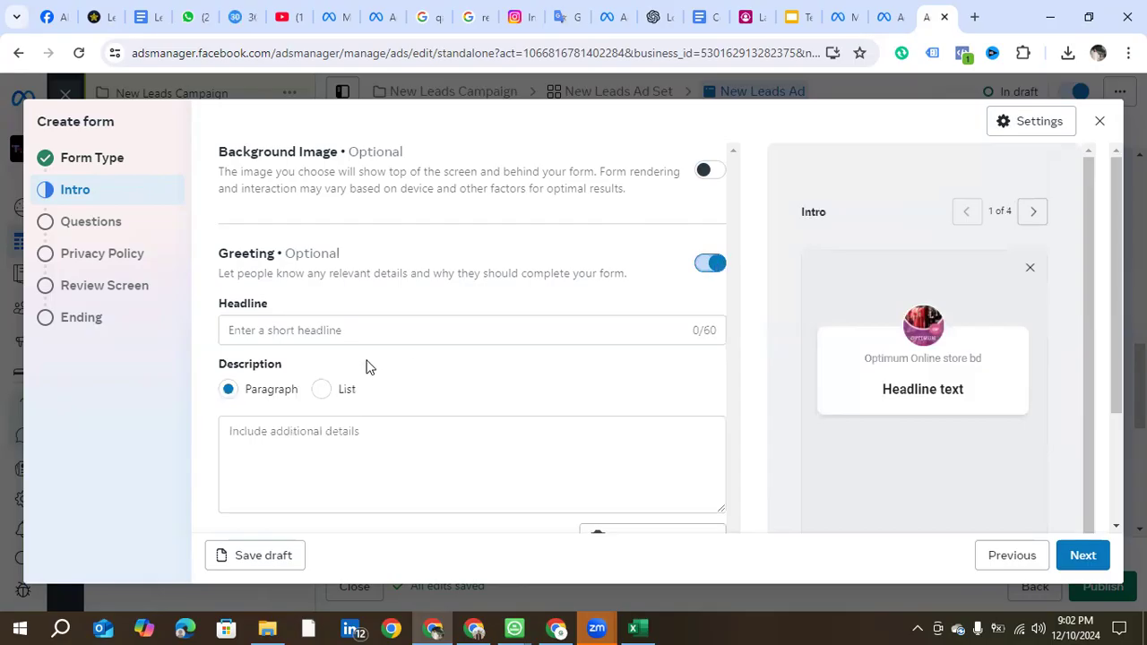
scroll(372, 369, down, 1)
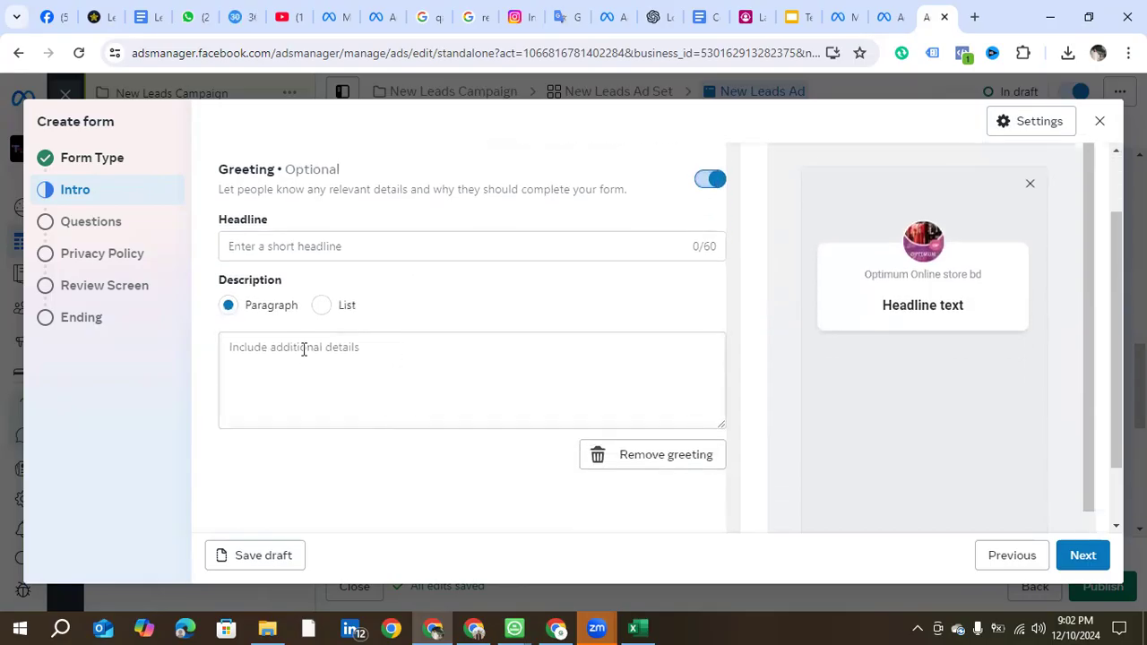
click(309, 252)
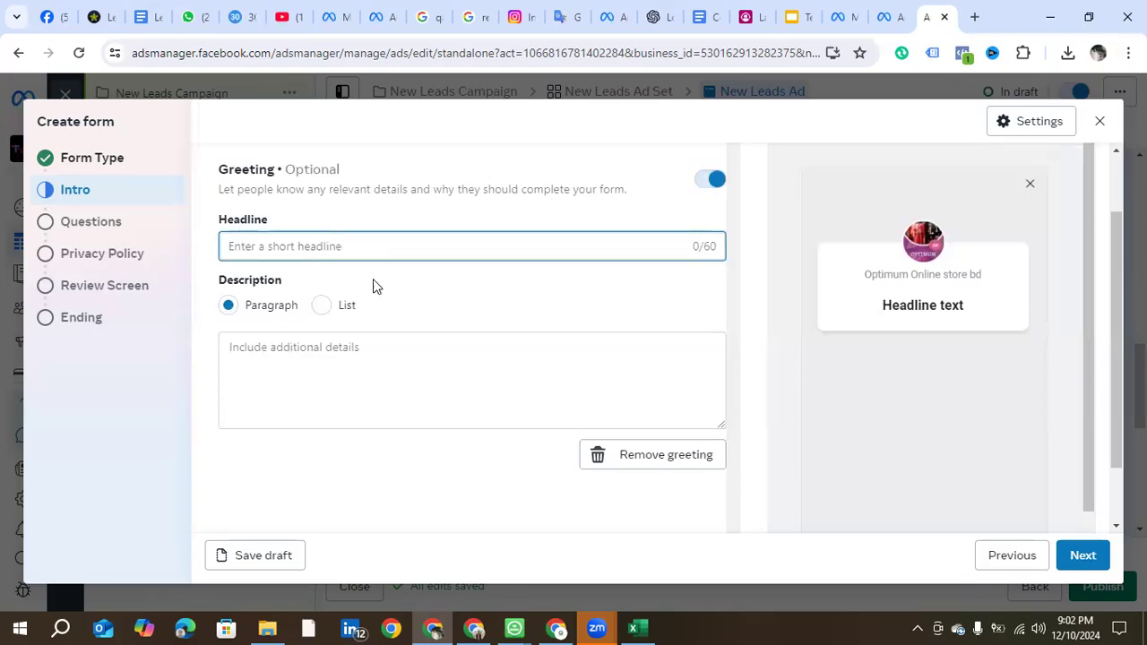
text(welcome)
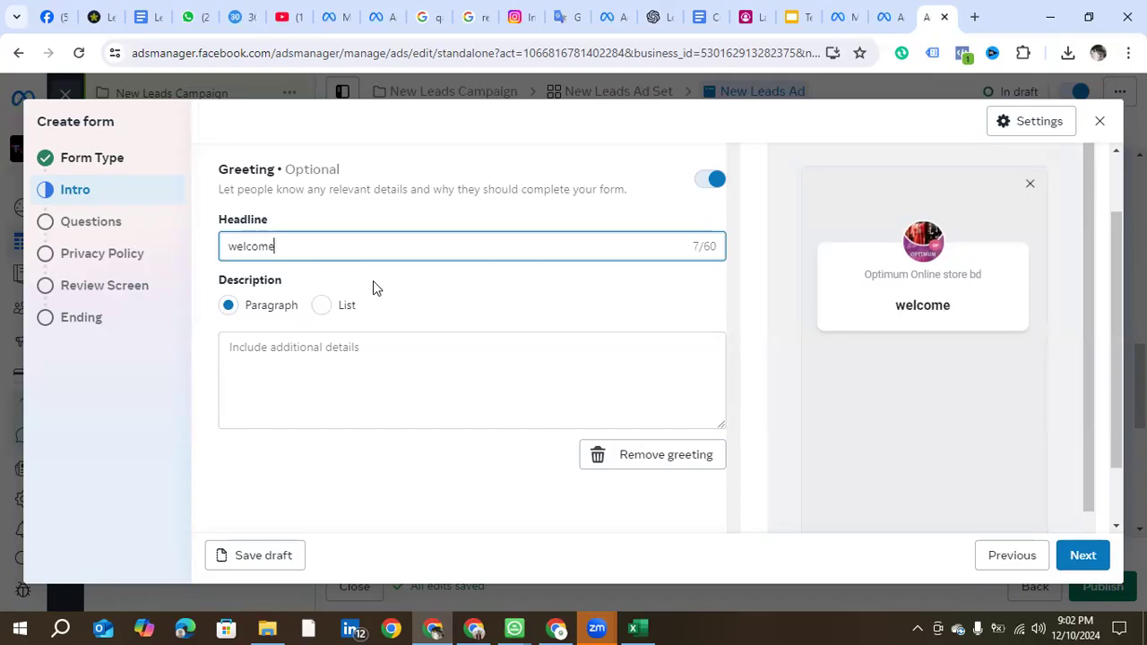
Step: Enter the greeting's paragraph description as "If ypu Interest our shop please fillup the from"
click(305, 369)
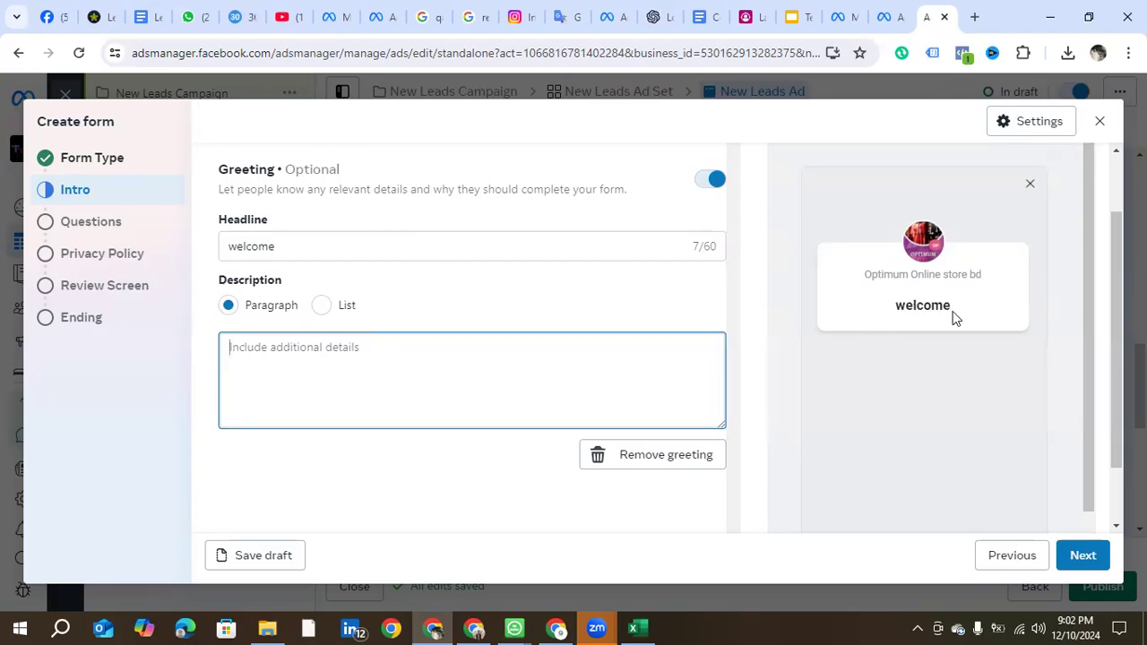
click(1086, 559)
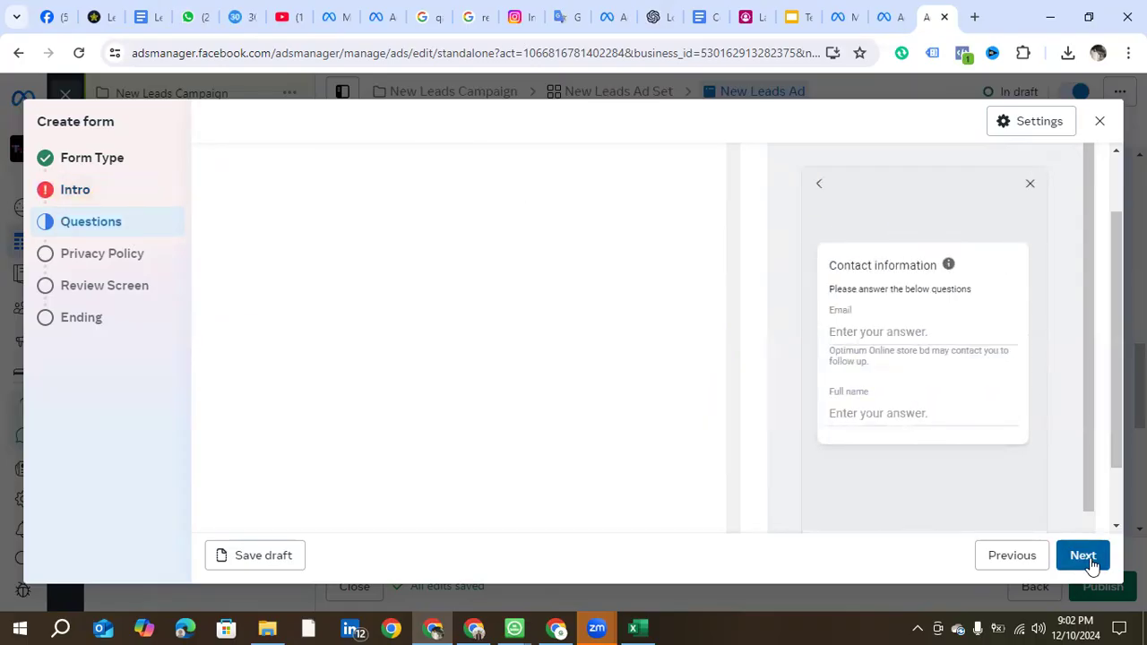
click(79, 195)
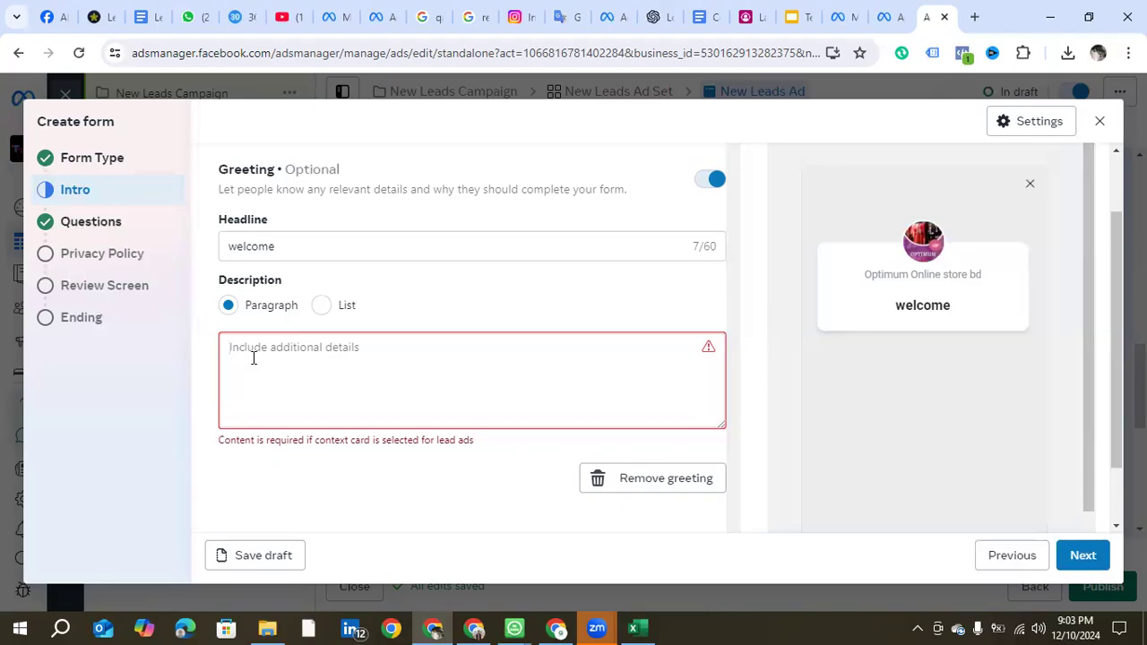
text(I f)
key(BackSpace)
key(BackSpace)
text(f ypu)
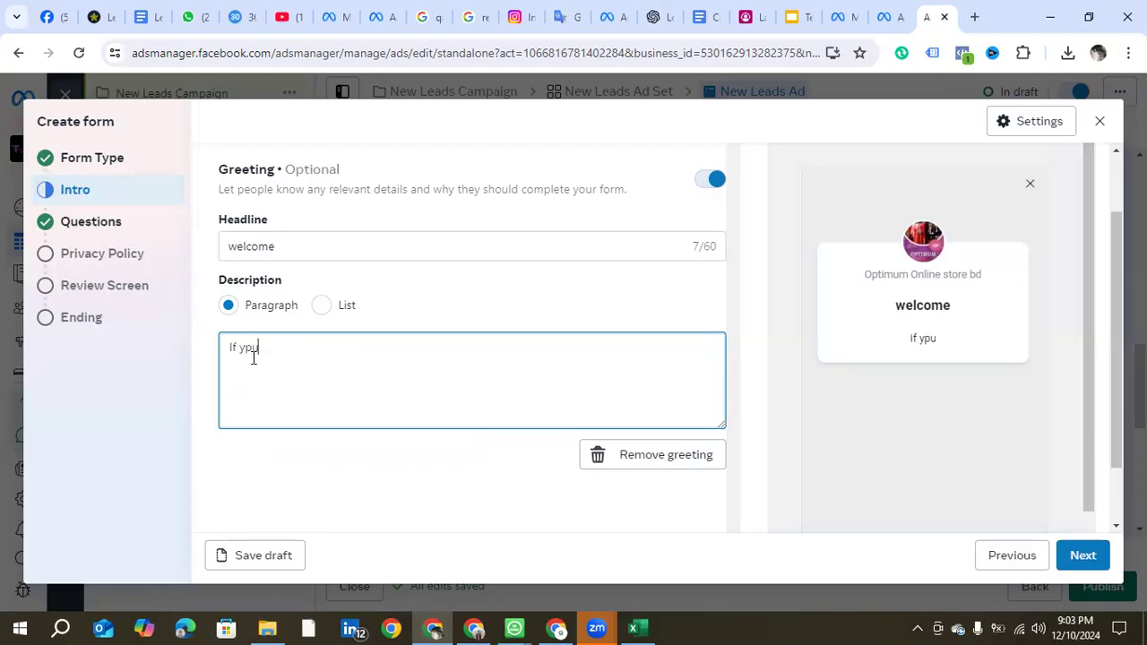
text( Interest our shop please fillup the )
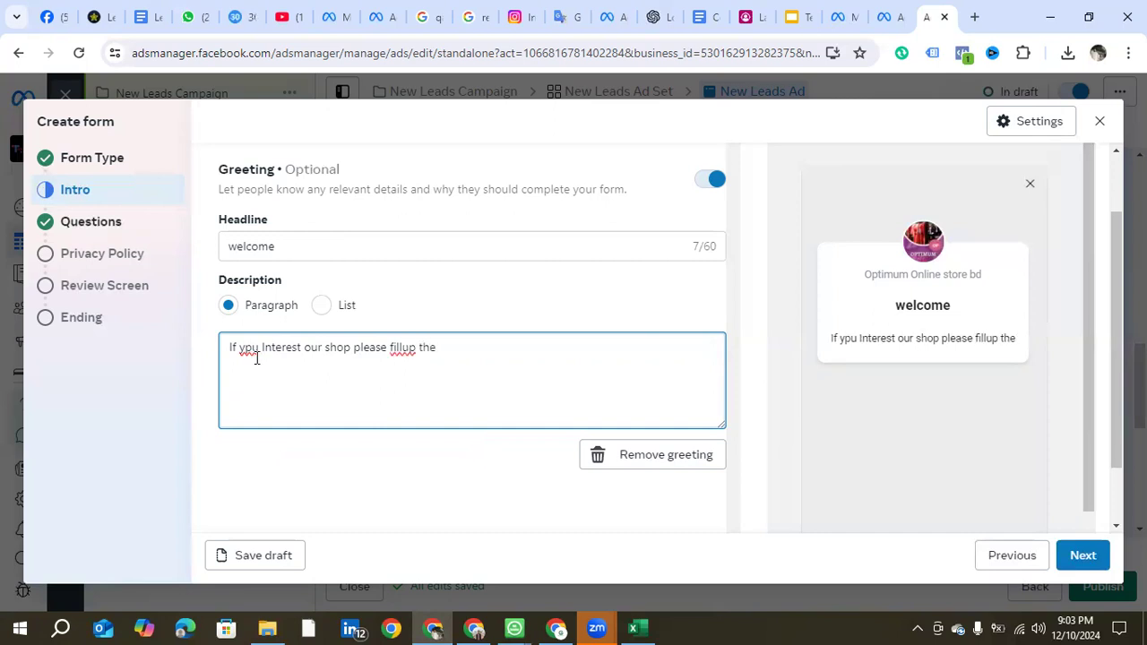
text(from)
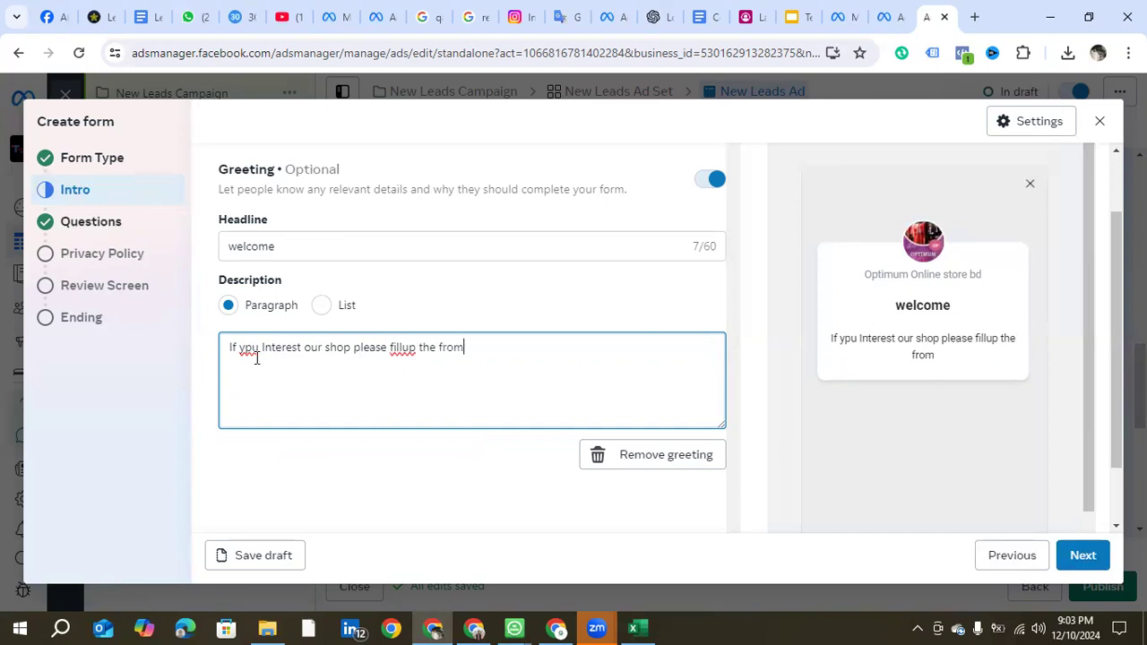
Step: Correct "fillup" to "fill-up" in the greeting description and proceed to the Questions section
right_click(401, 347)
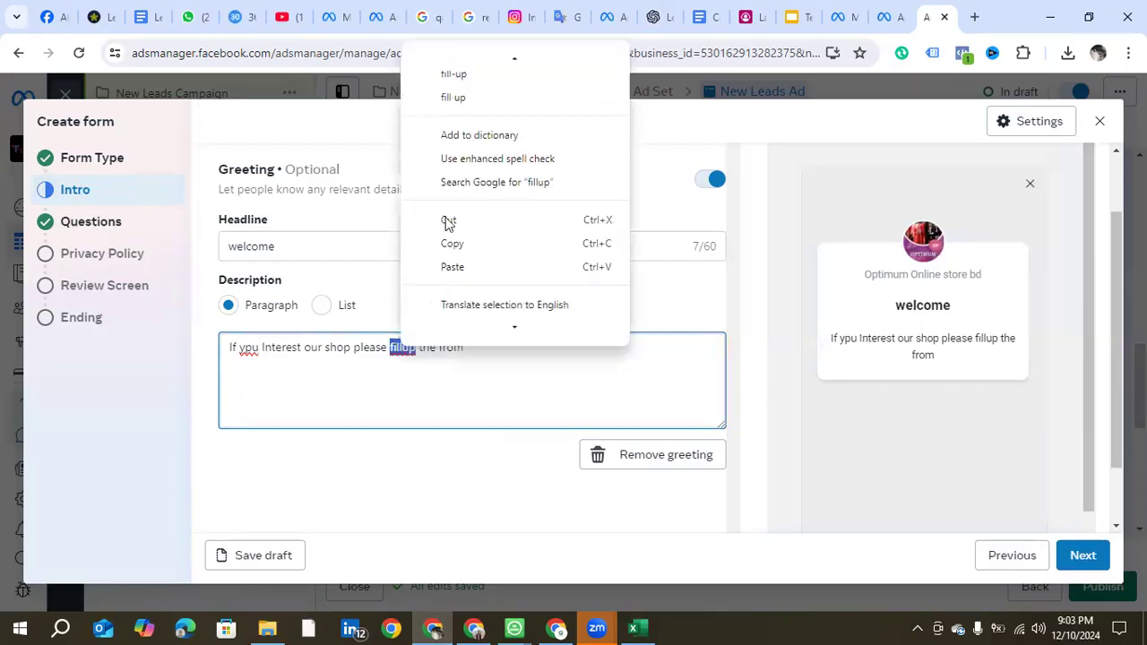
click(453, 83)
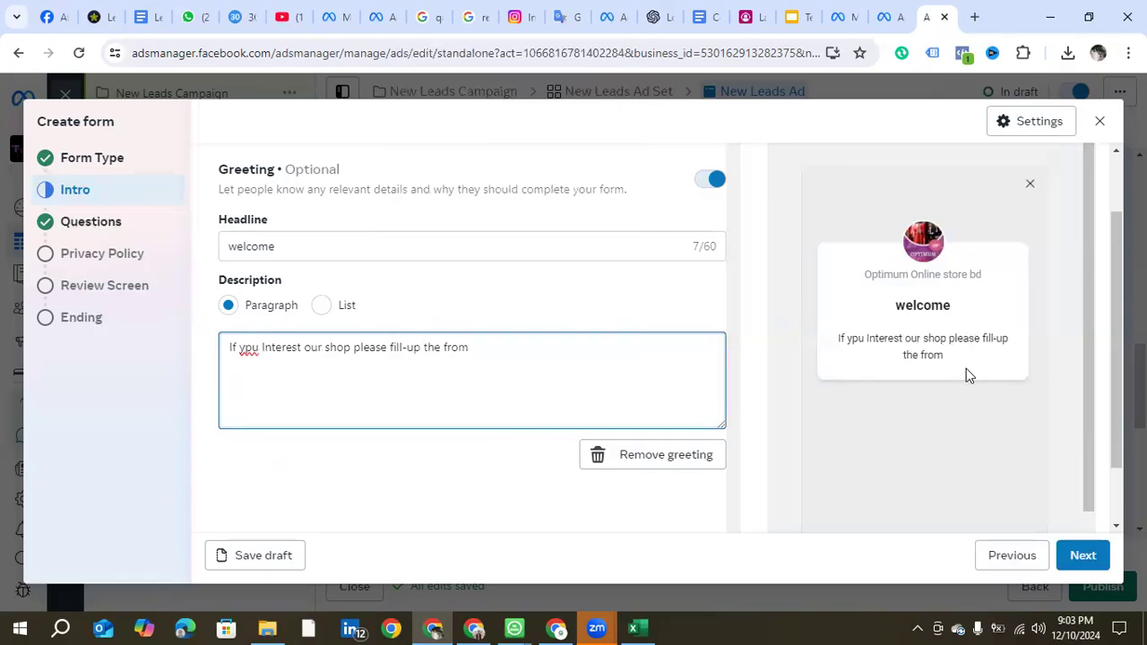
click(1093, 557)
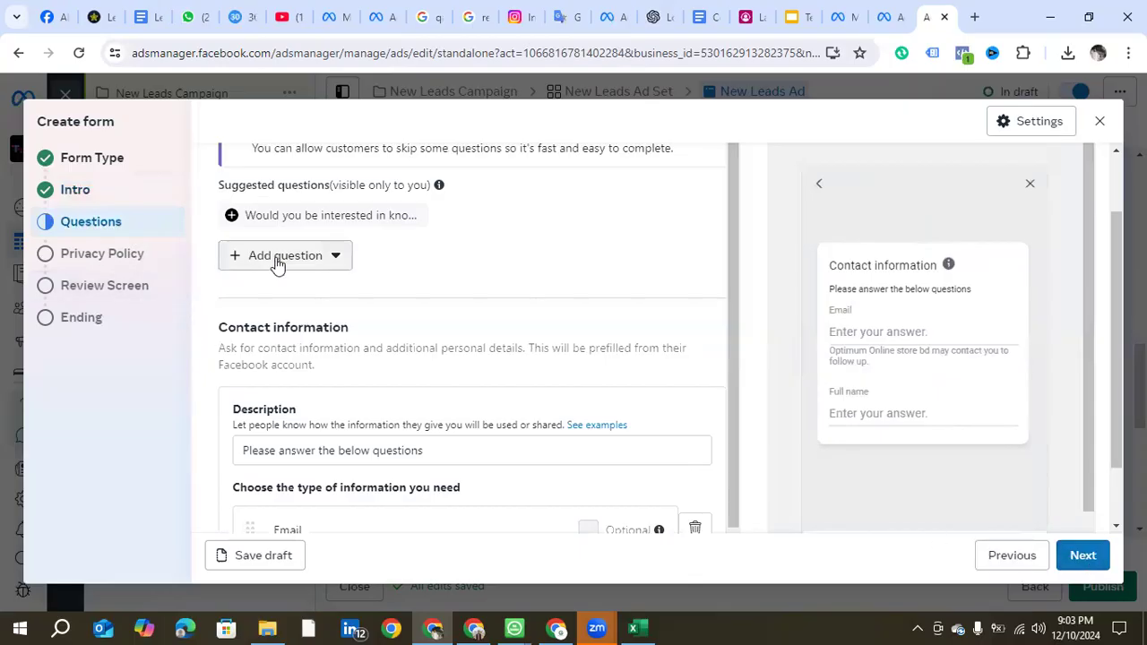
Step: Add an appointment request question to the form and examine its question, confirmation message and availability settings
scroll(278, 302, up, 2)
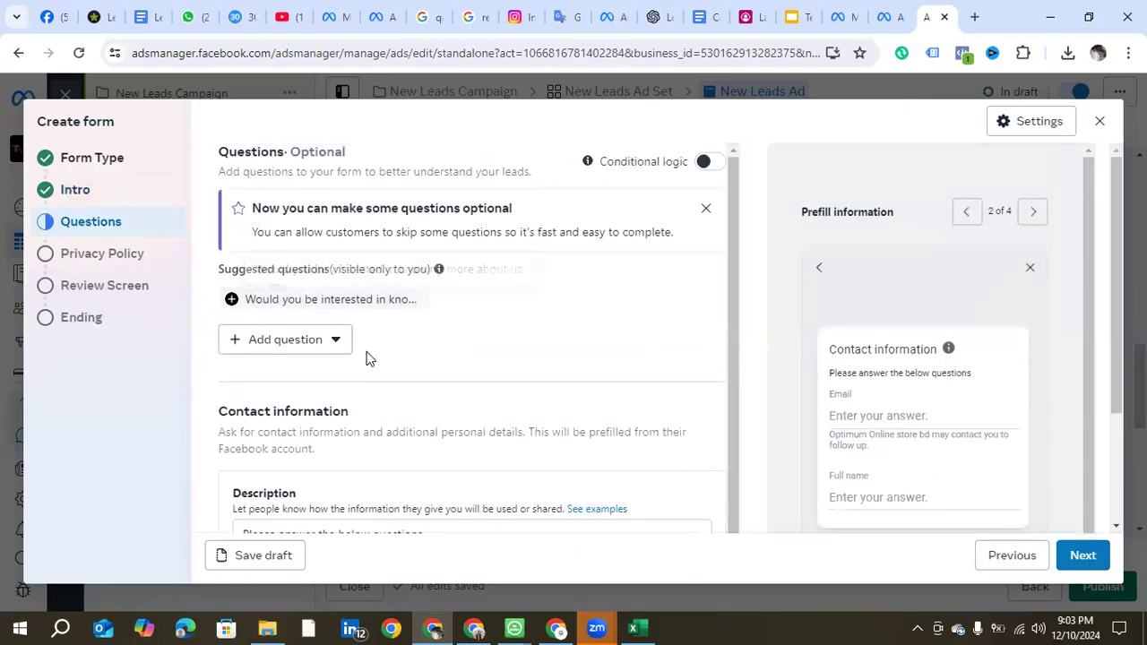
scroll(366, 362, down, 4)
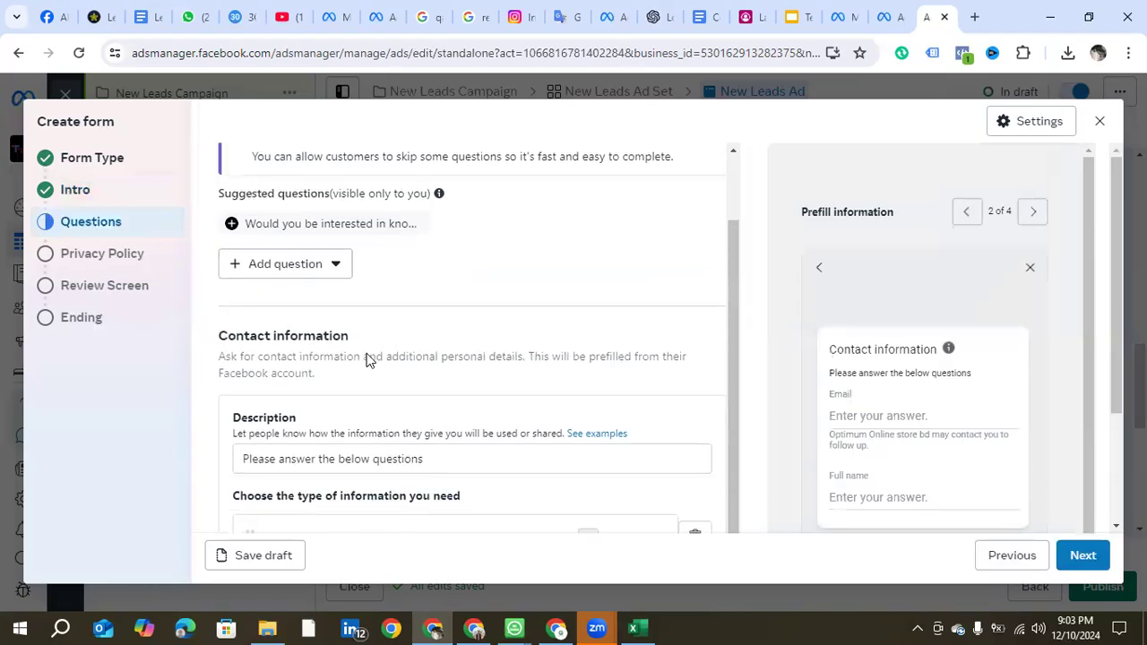
scroll(366, 364, up, 4)
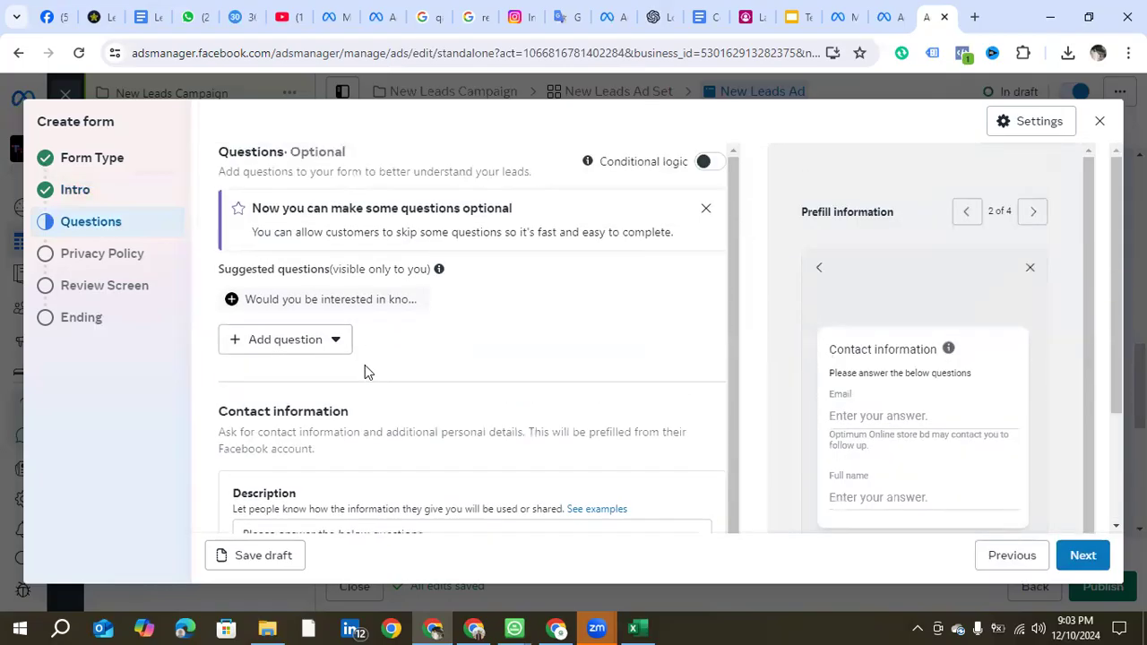
click(308, 345)
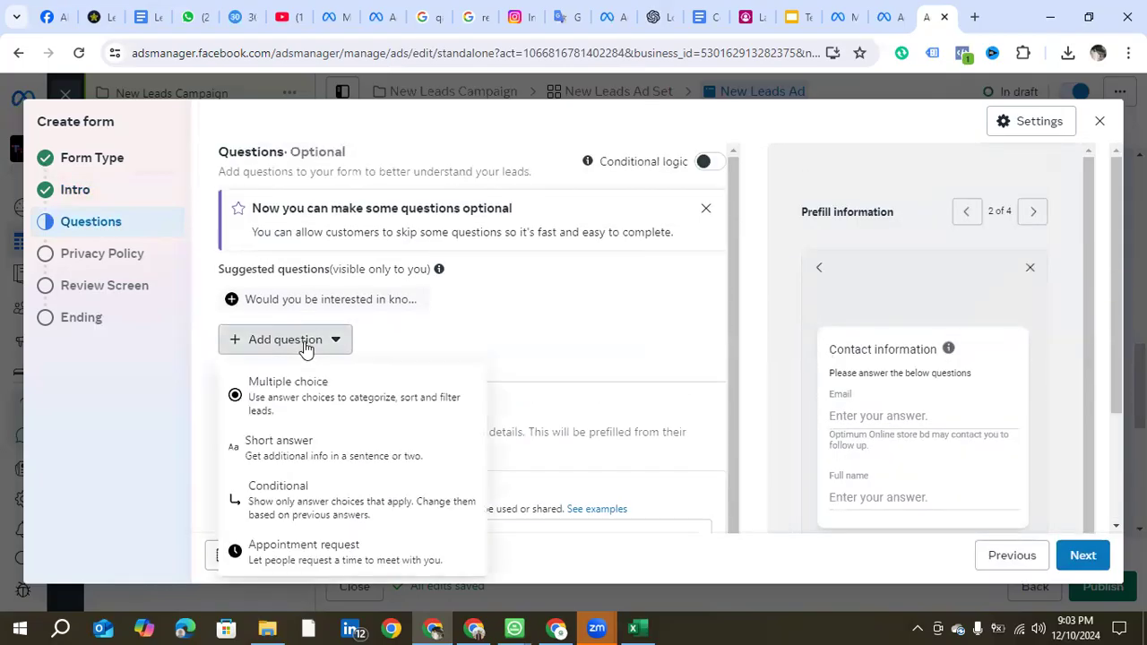
scroll(483, 287, down, 2)
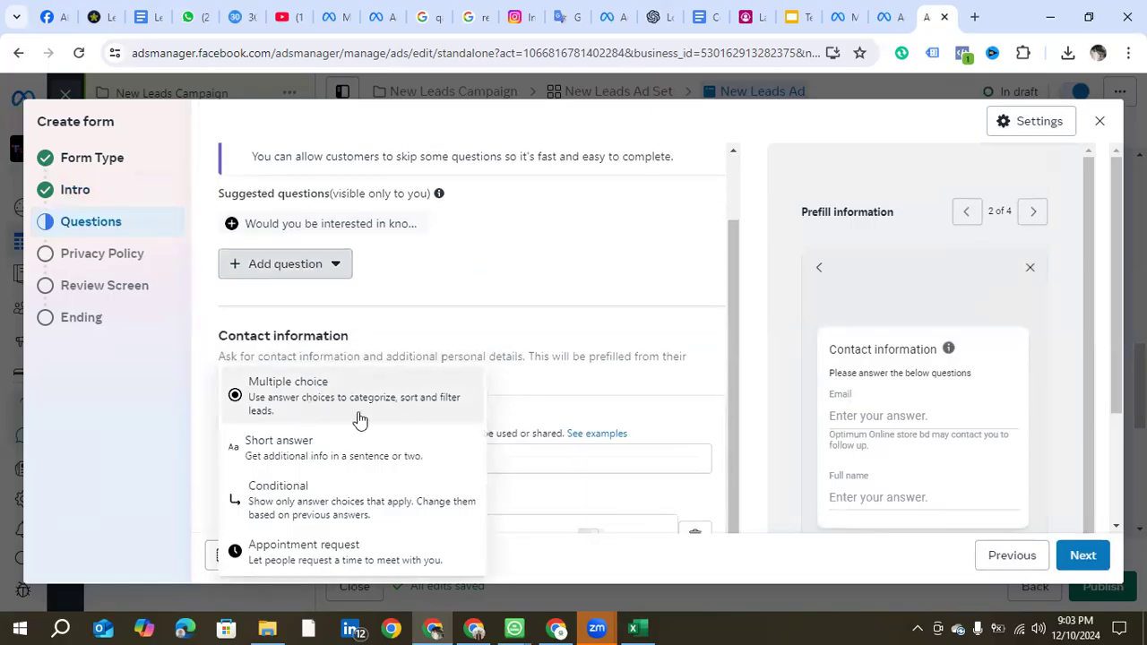
click(341, 562)
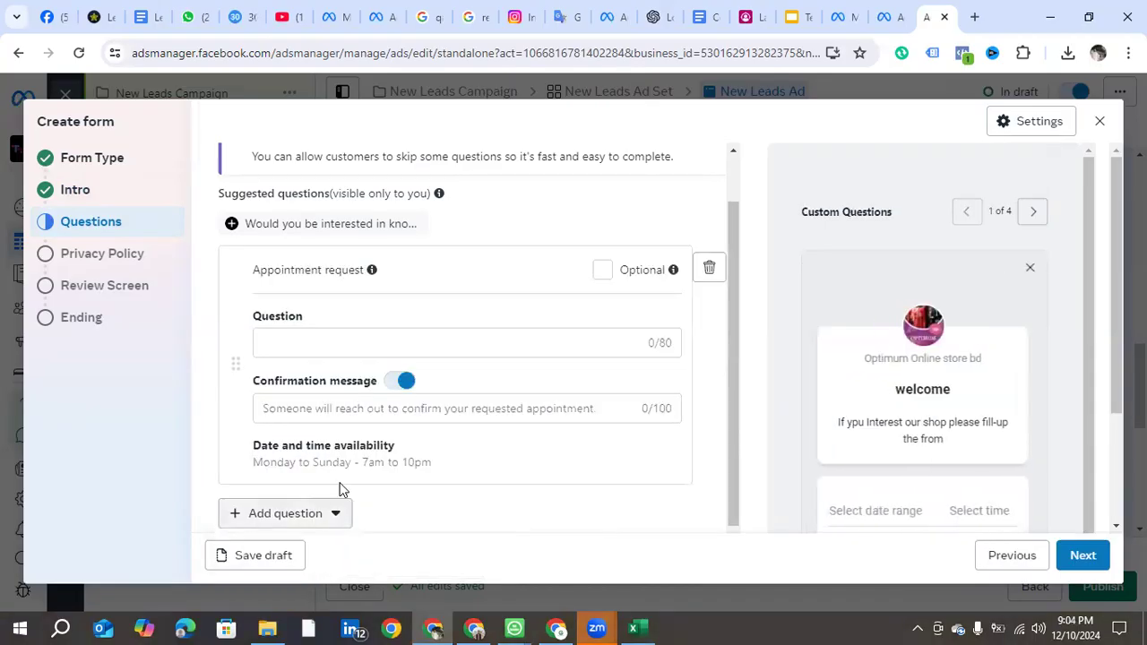
click(305, 349)
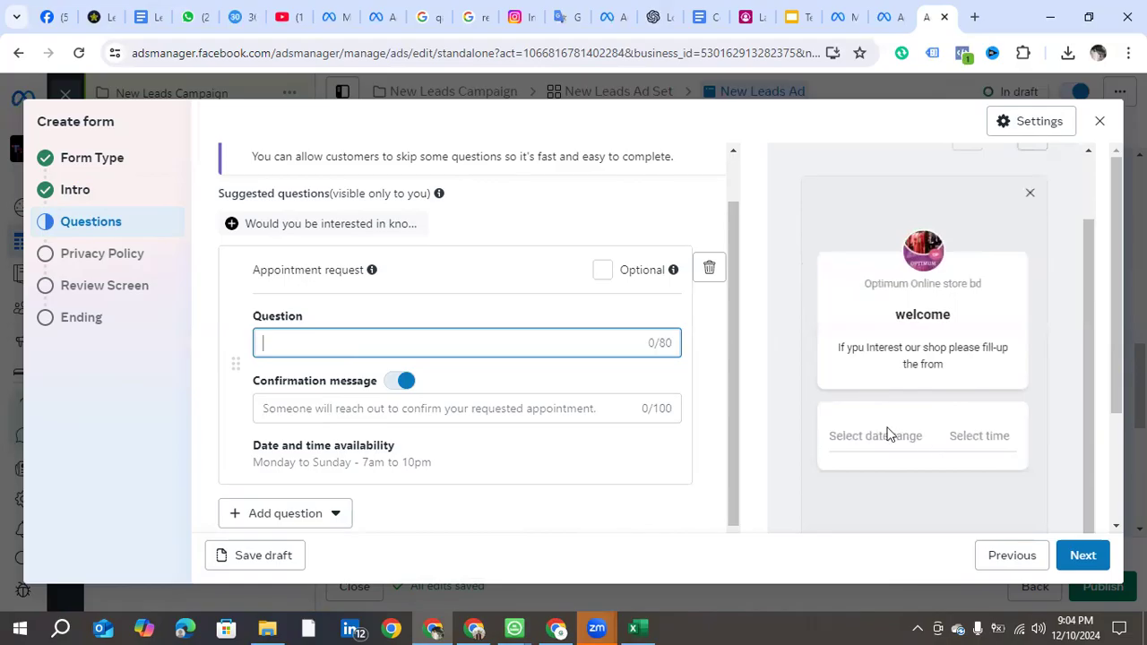
scroll(359, 333, up, 2)
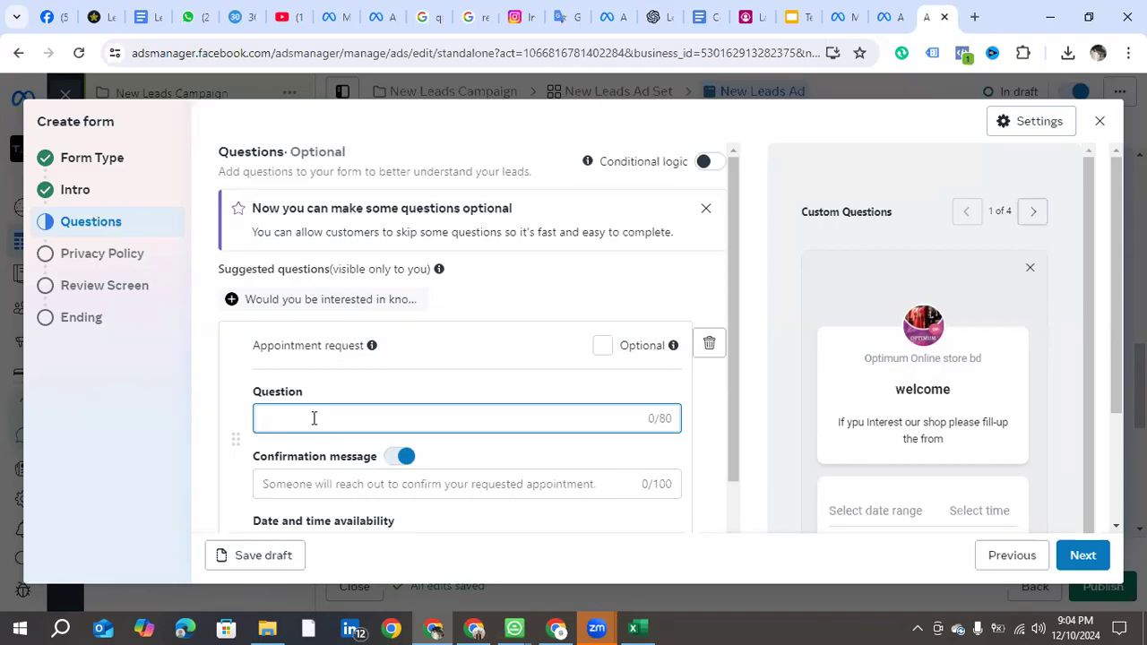
scroll(366, 395, down, 2)
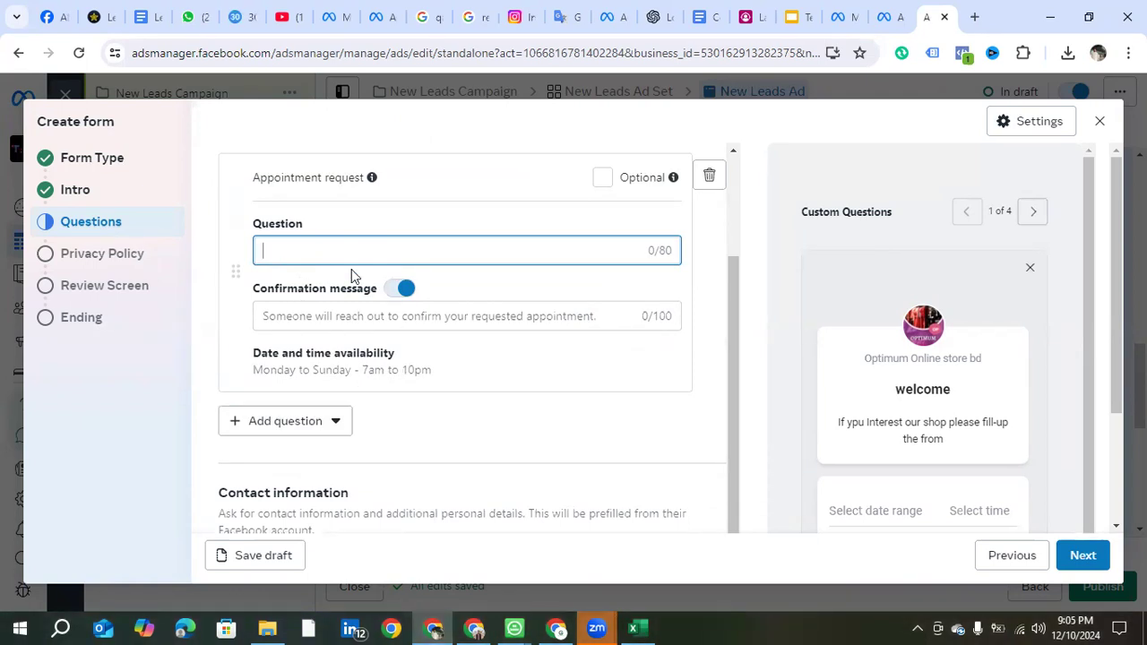
click(330, 315)
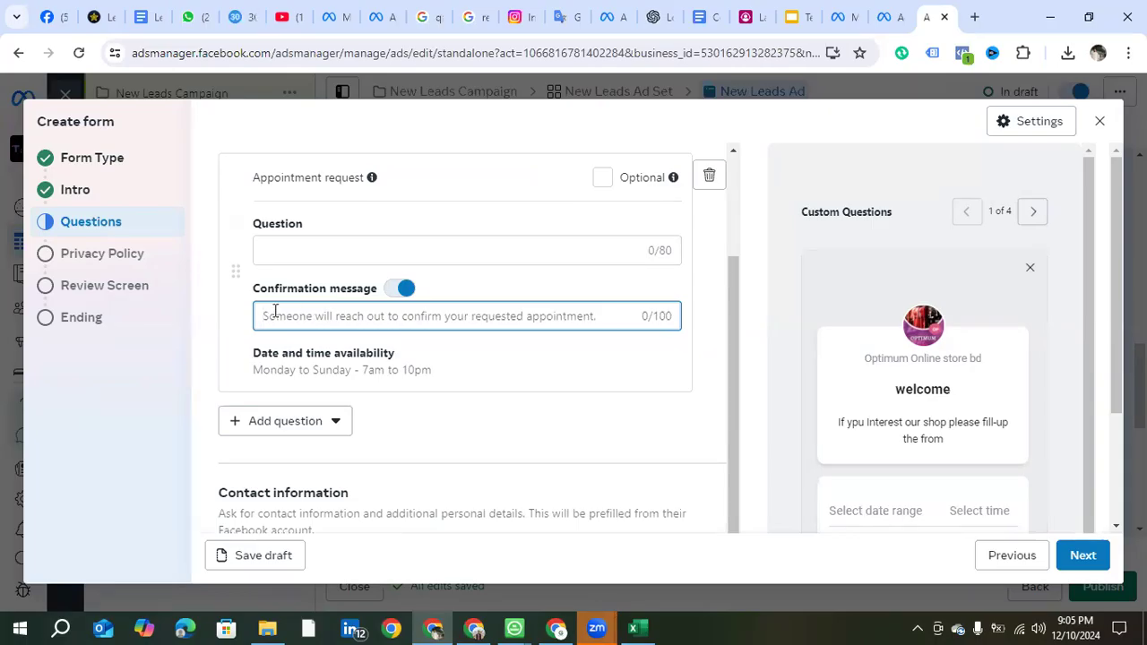
Step: Dismiss the notice about optional questions and delete the appointment request question
scroll(526, 340, up, 2)
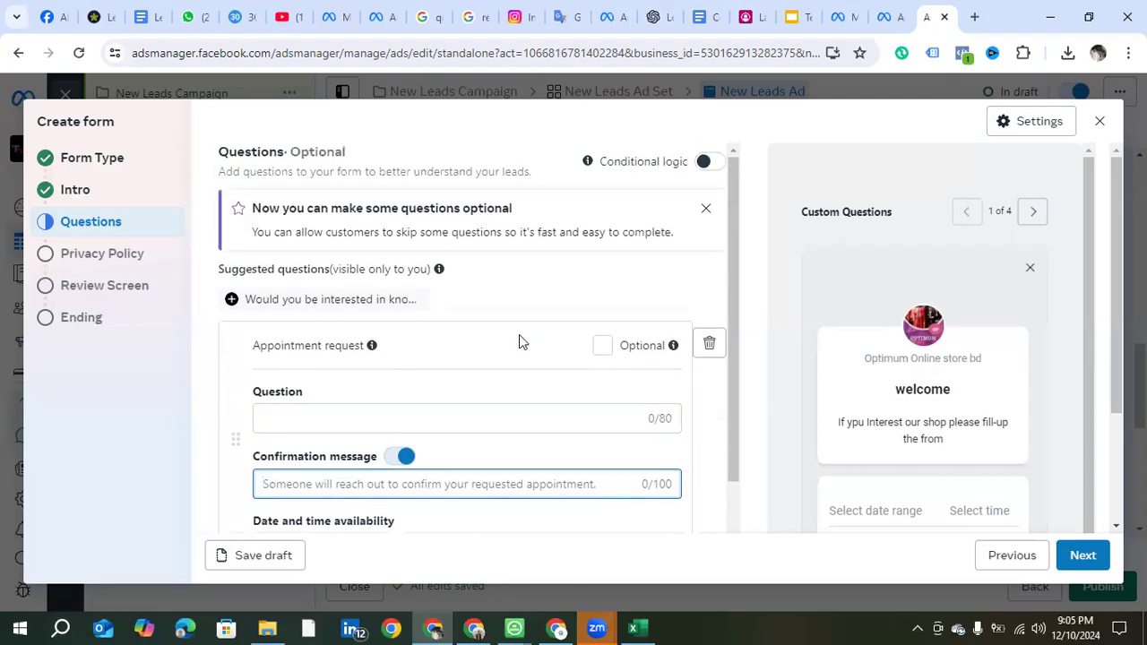
click(706, 208)
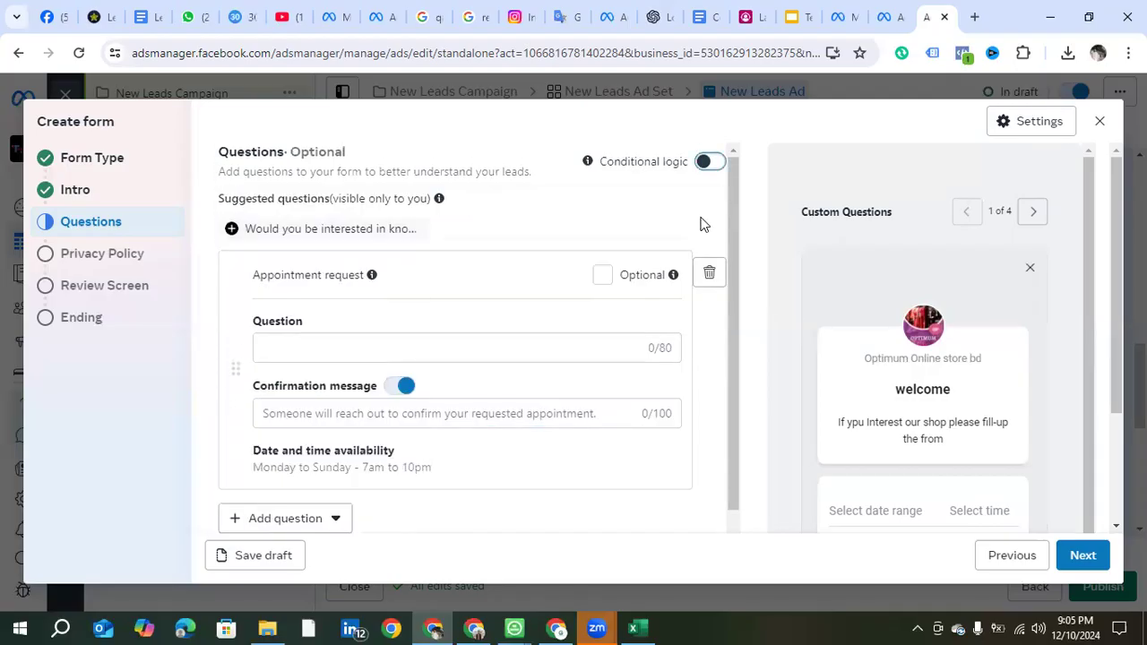
click(710, 274)
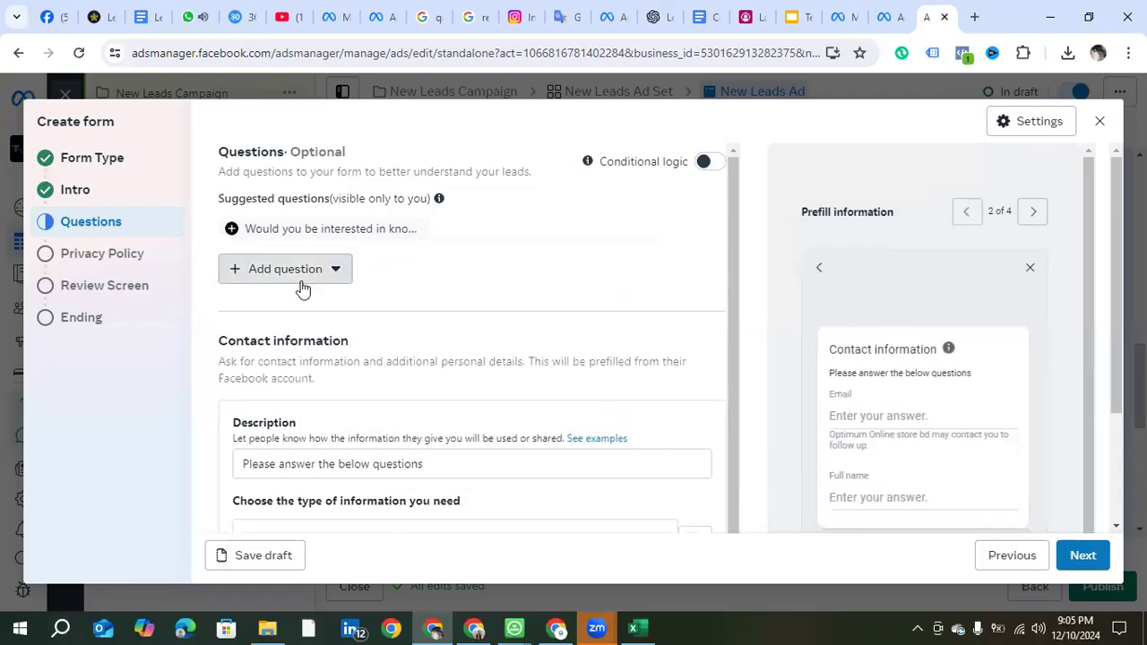
Step: Add a short answer question to the form with the text "what's your name"
click(302, 281)
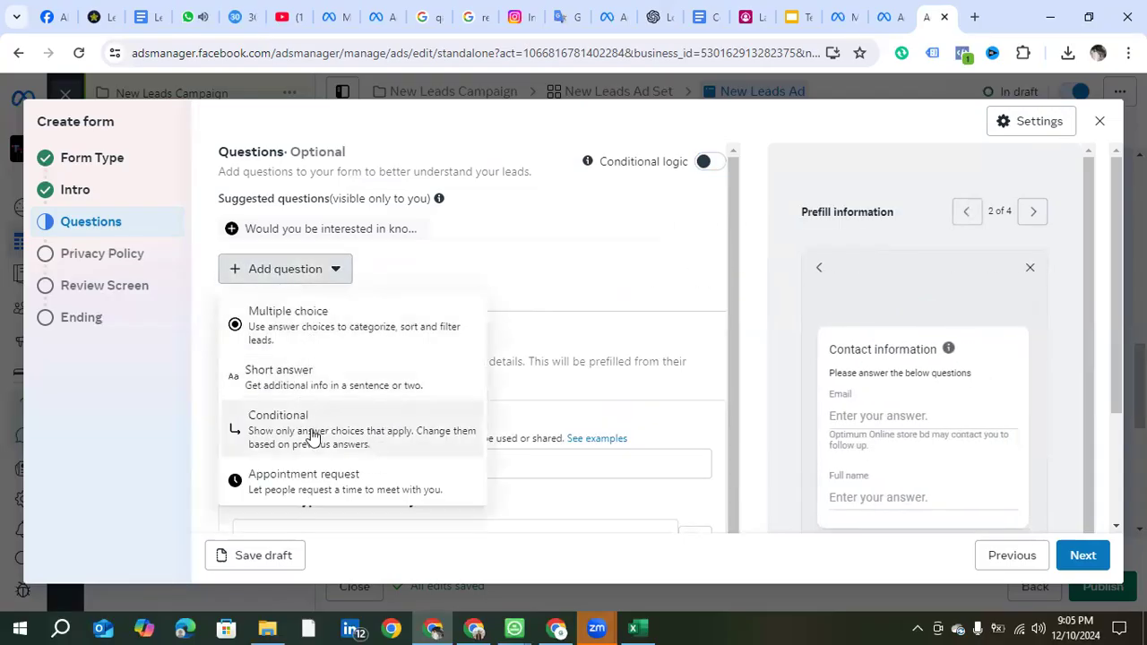
click(292, 392)
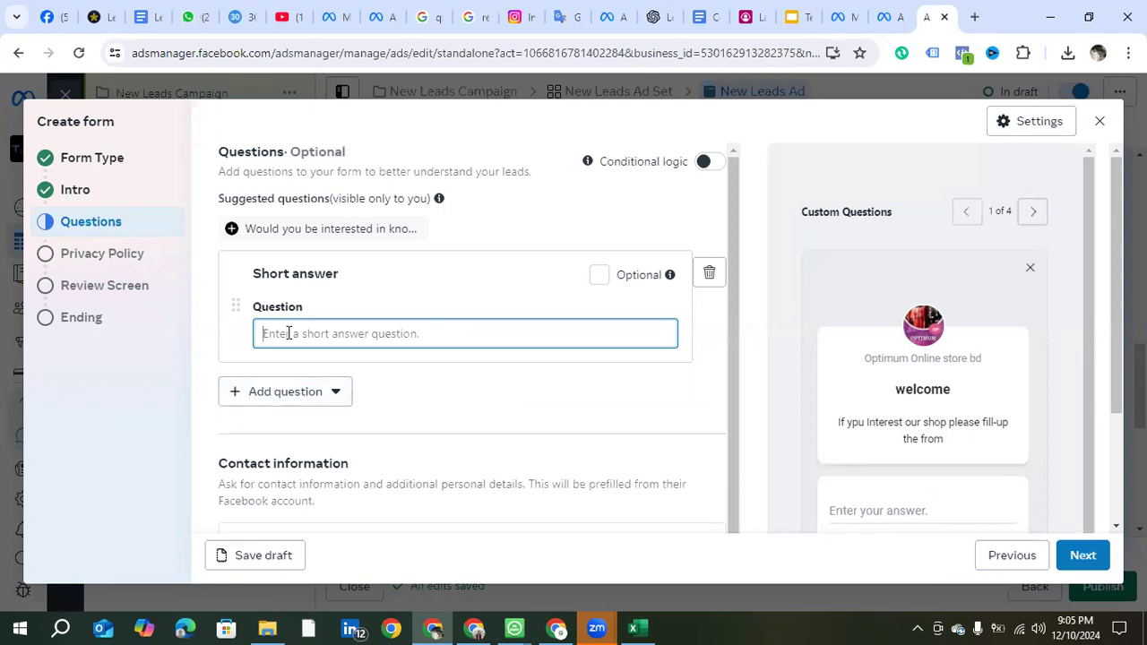
text(w)
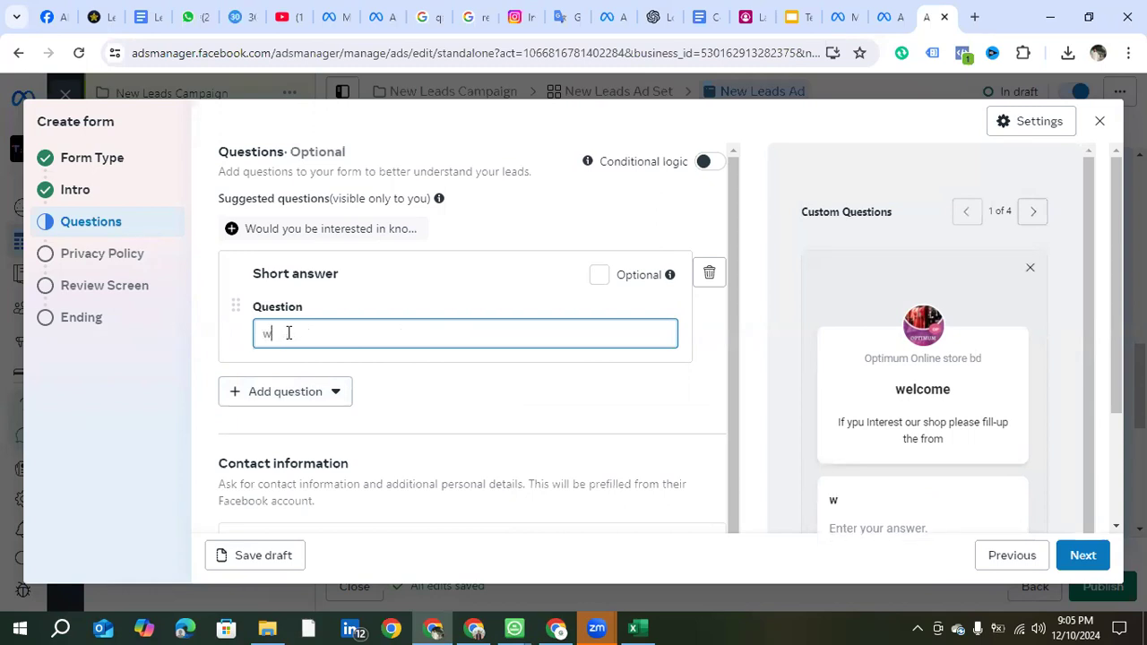
text(hats is yo)
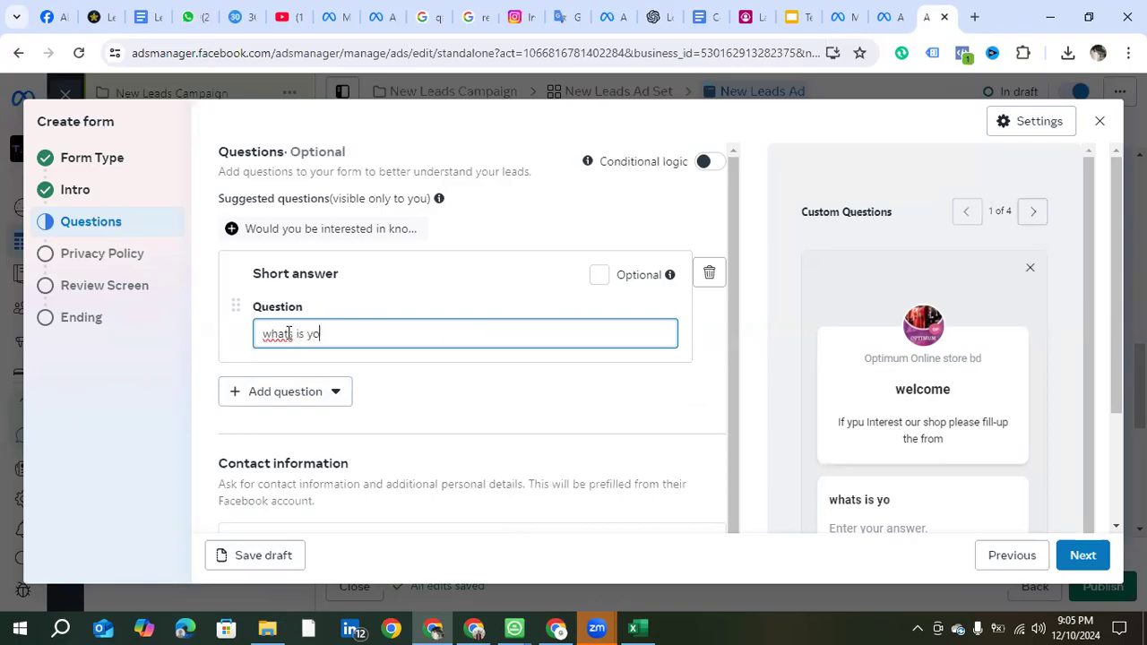
text(ur name)
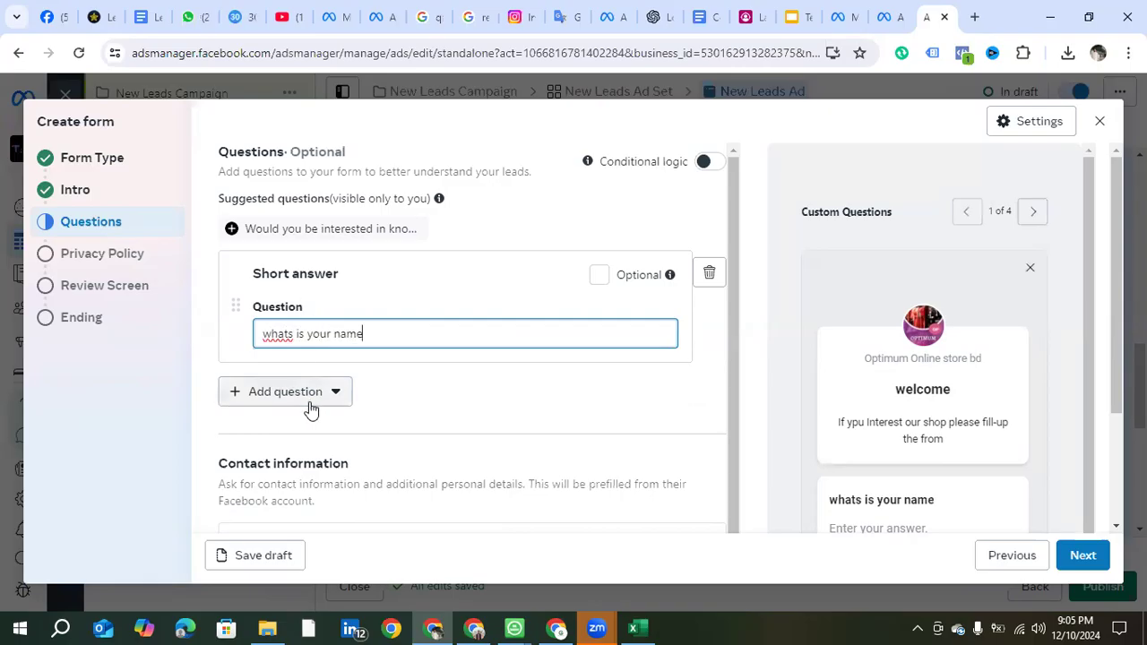
right_click(279, 335)
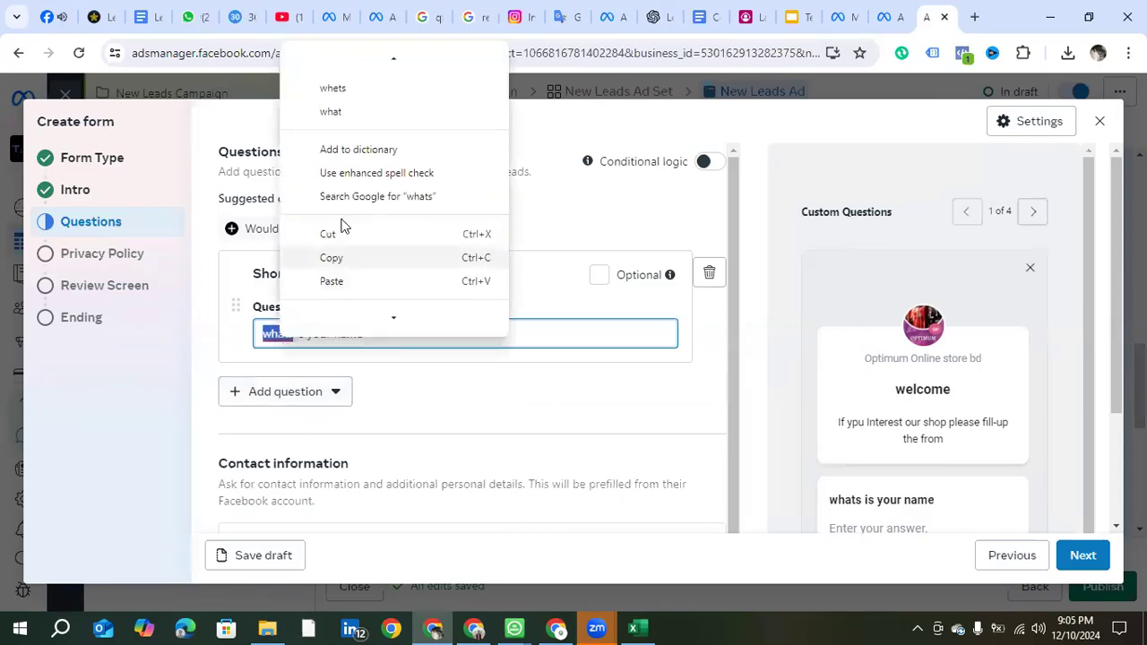
click(335, 60)
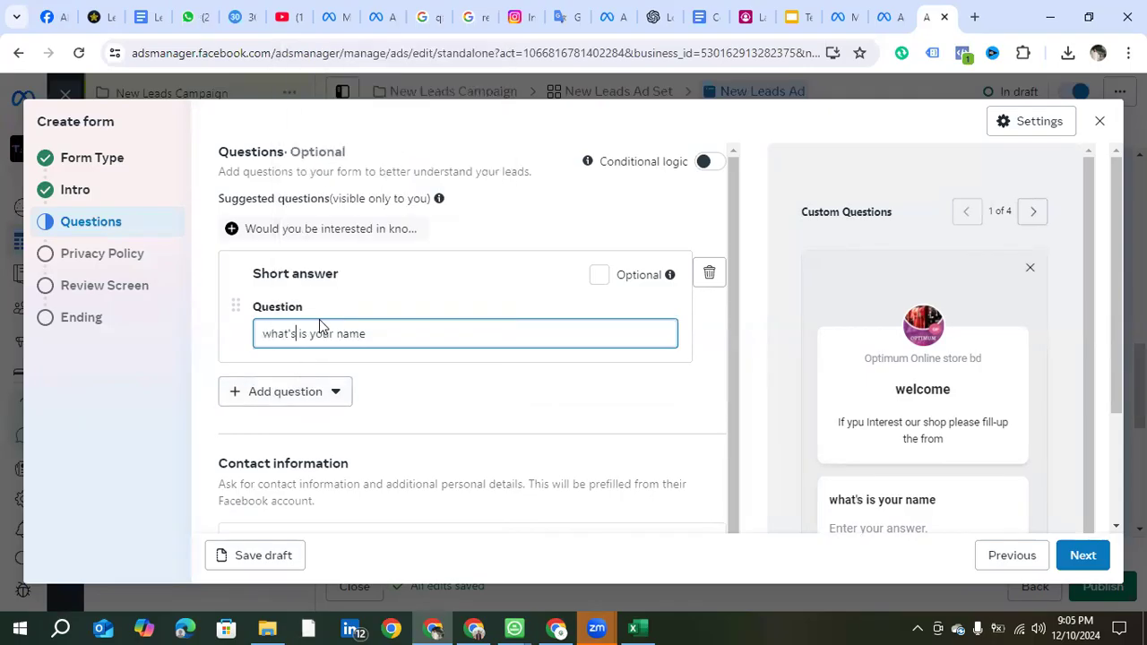
double_click(304, 334)
key(BackSpace)
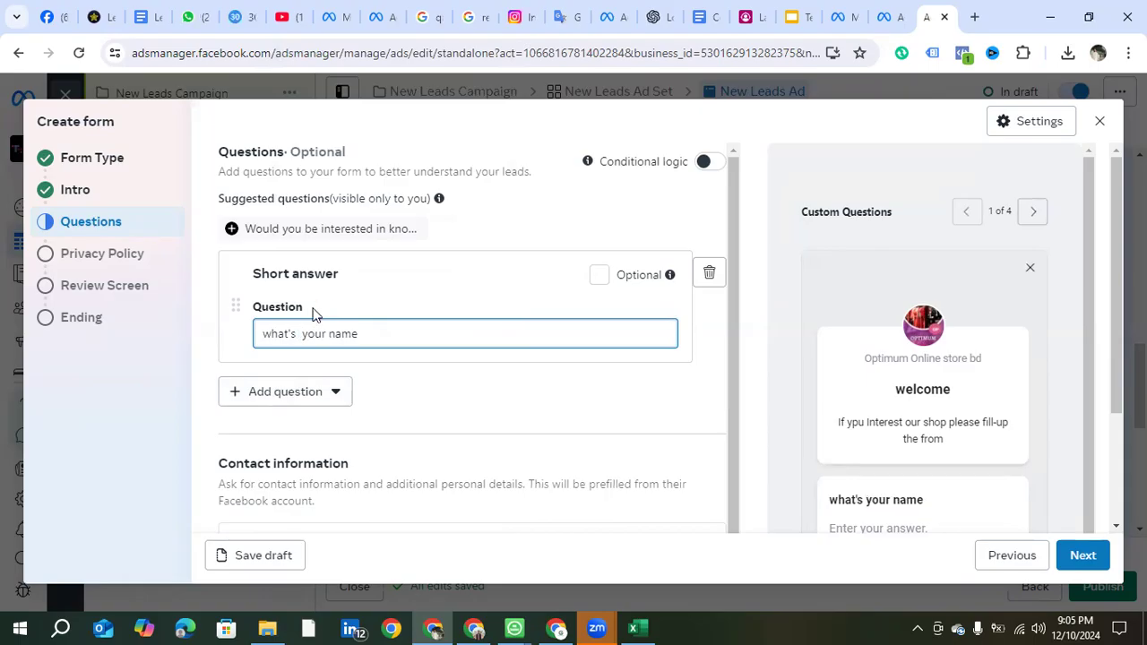
Step: Add a second short answer question to the form with the text "your email"
click(257, 402)
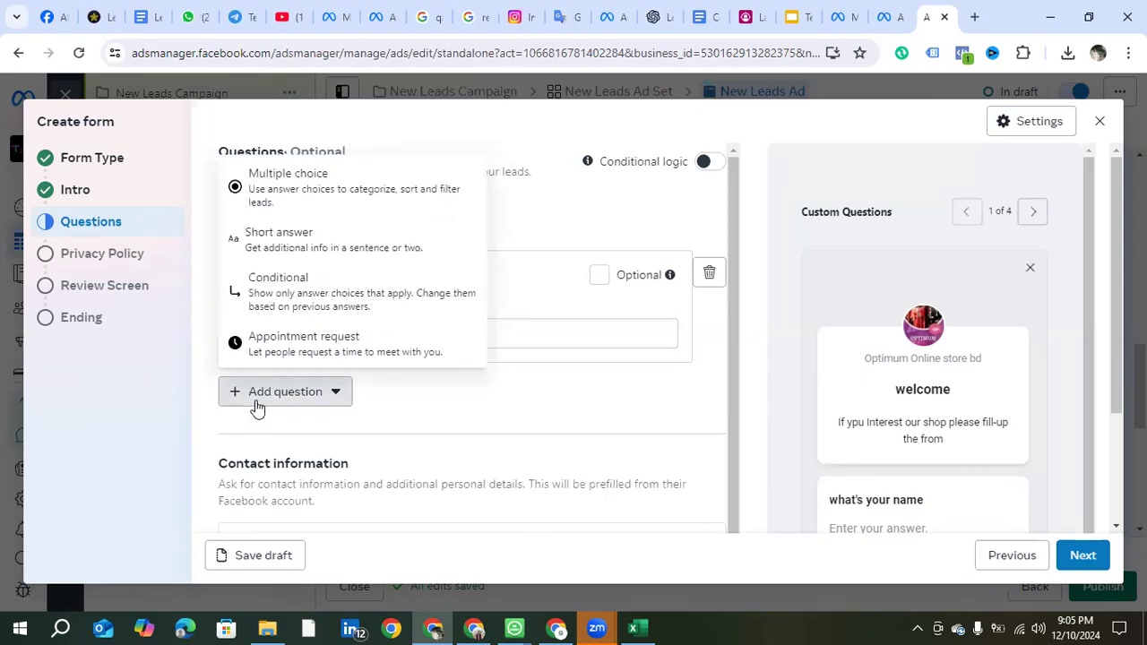
click(278, 259)
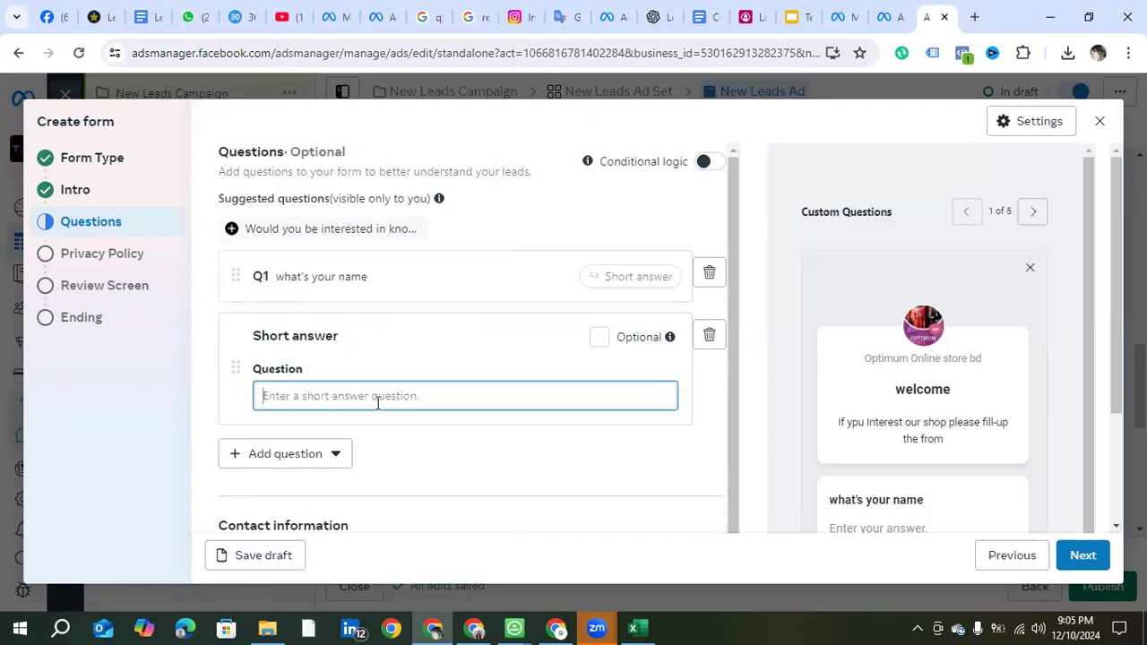
scroll(935, 453, down, 2)
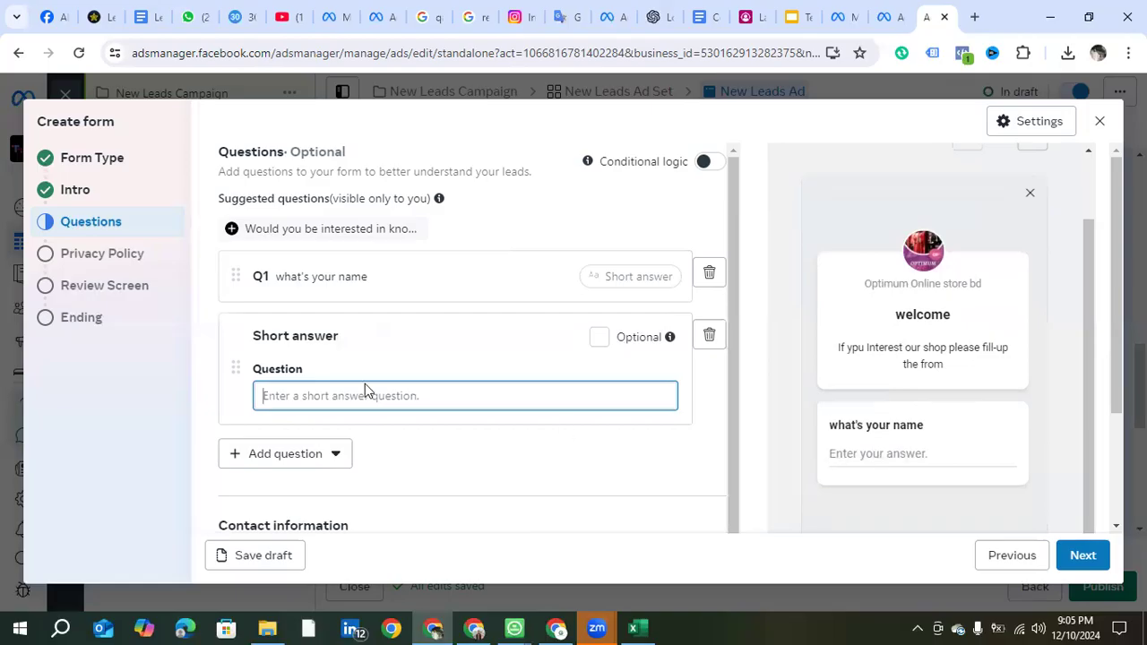
scroll(321, 398, down, 2)
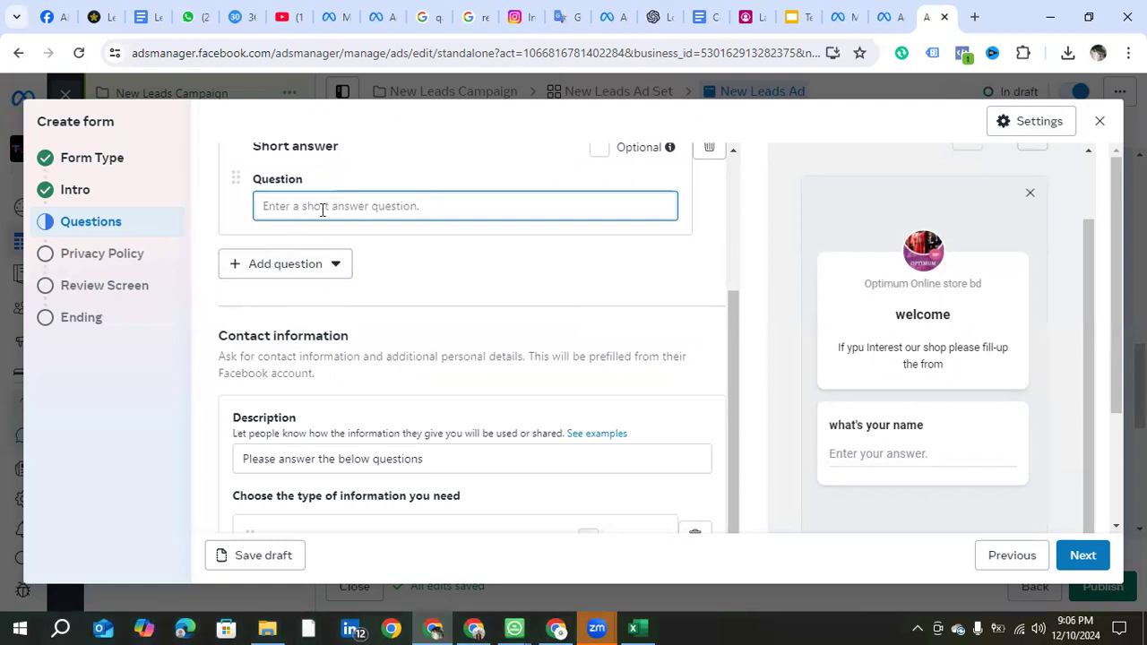
text(your email)
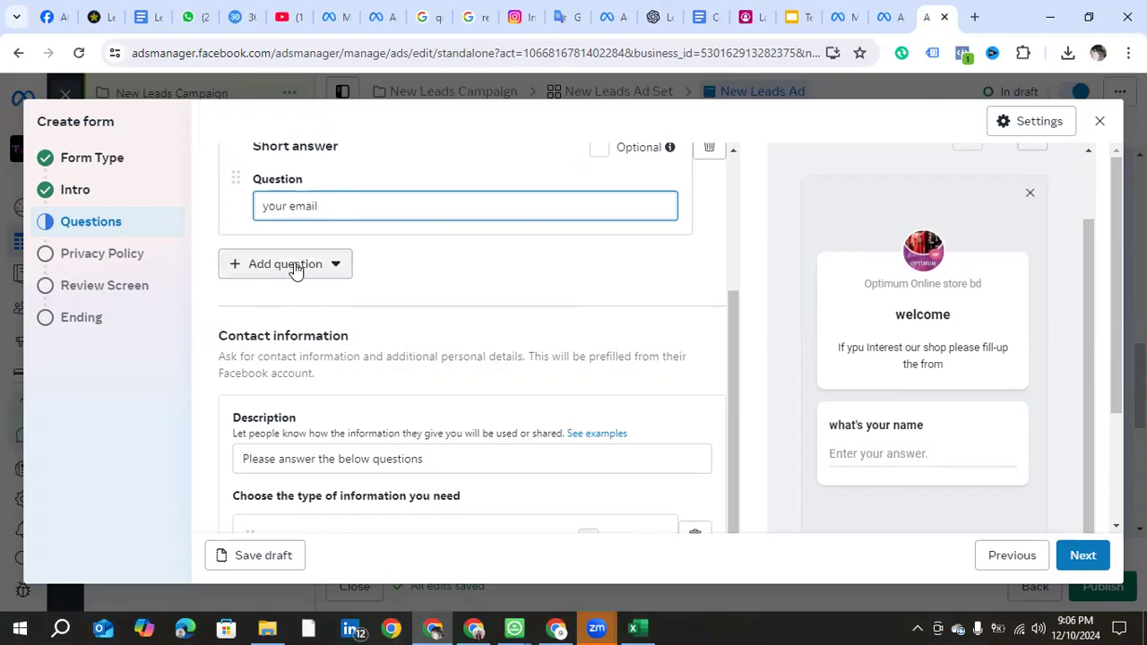
Step: Add a conditional question to the form and look over the question list and the contact information fields
click(295, 267)
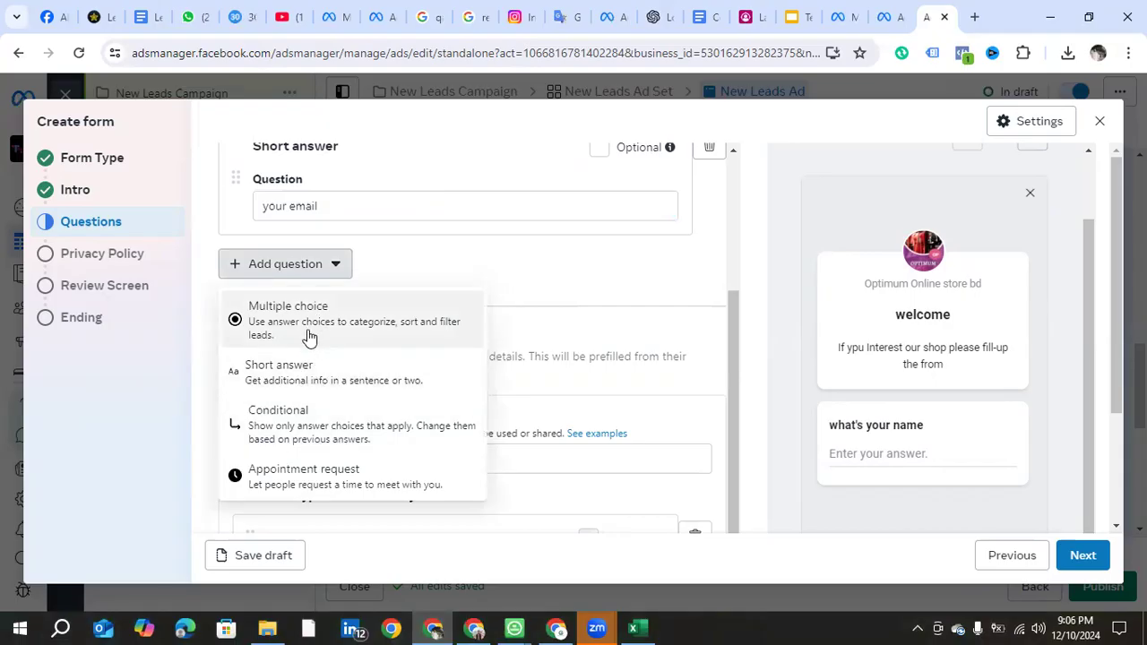
click(332, 440)
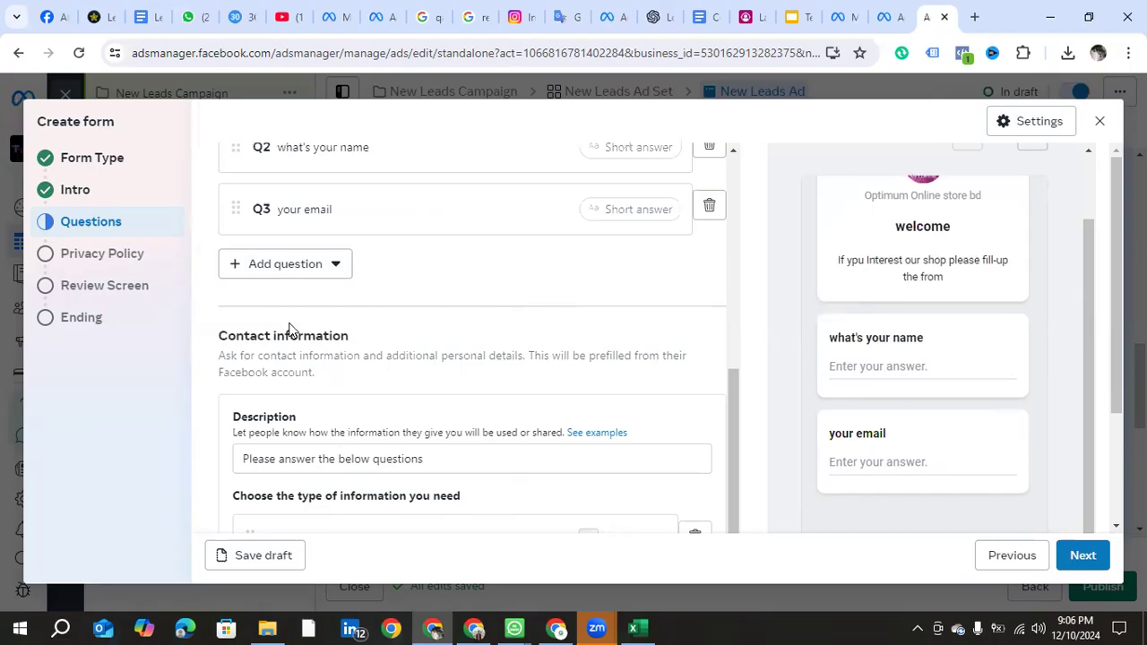
scroll(289, 329, up, 1)
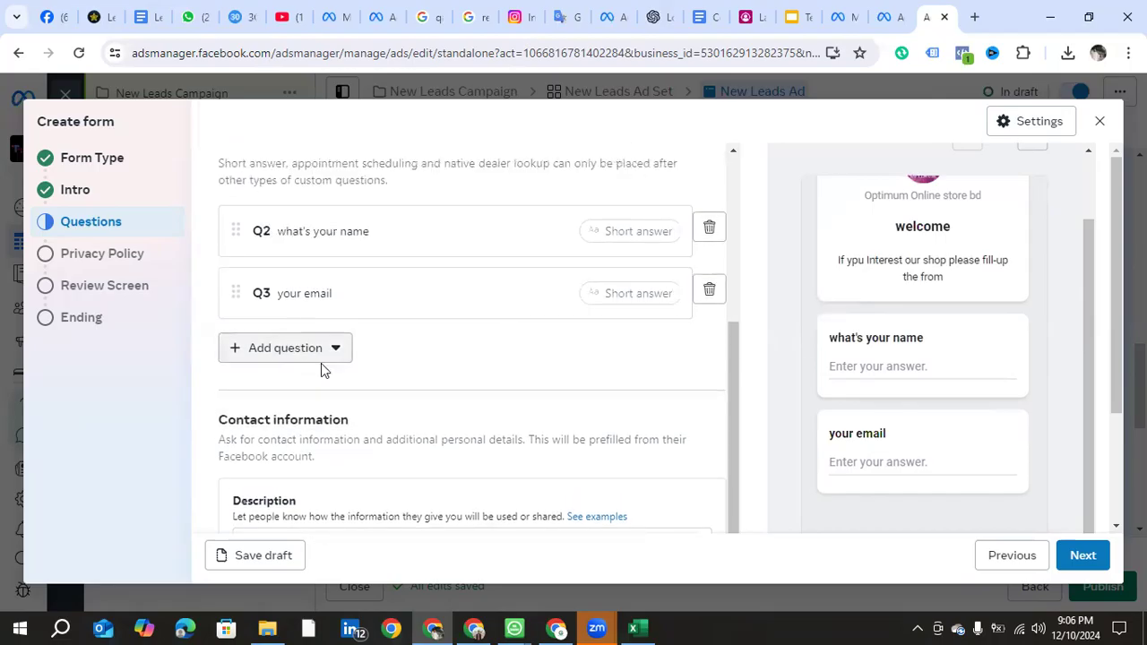
scroll(327, 385, down, 1)
scroll(331, 405, down, 2)
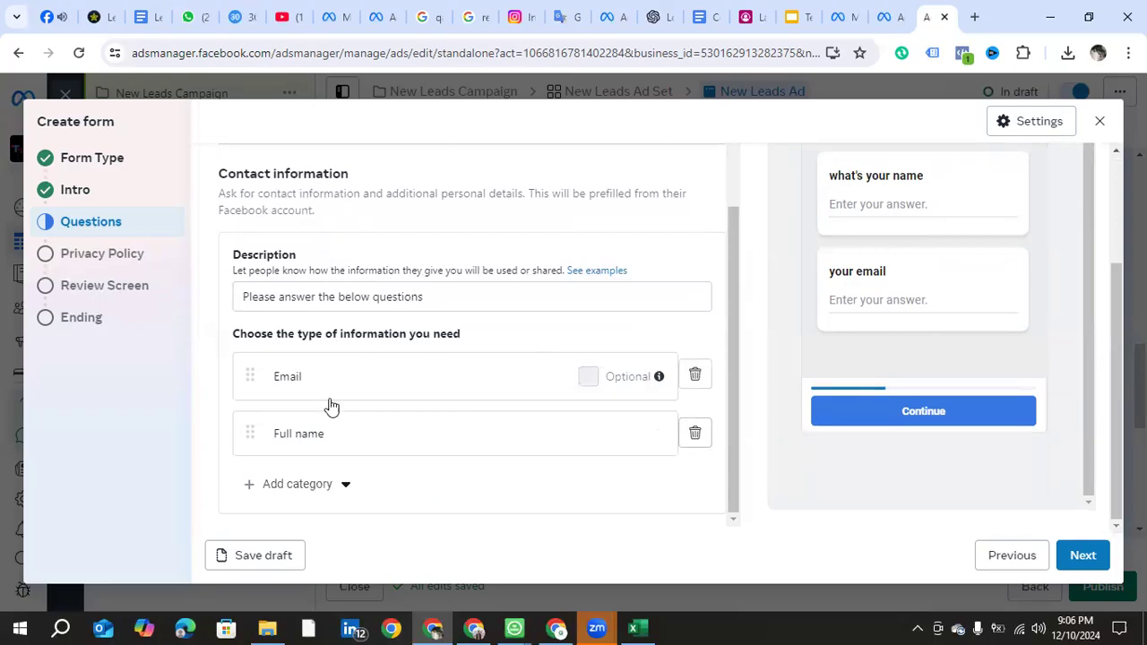
scroll(289, 380, up, 4)
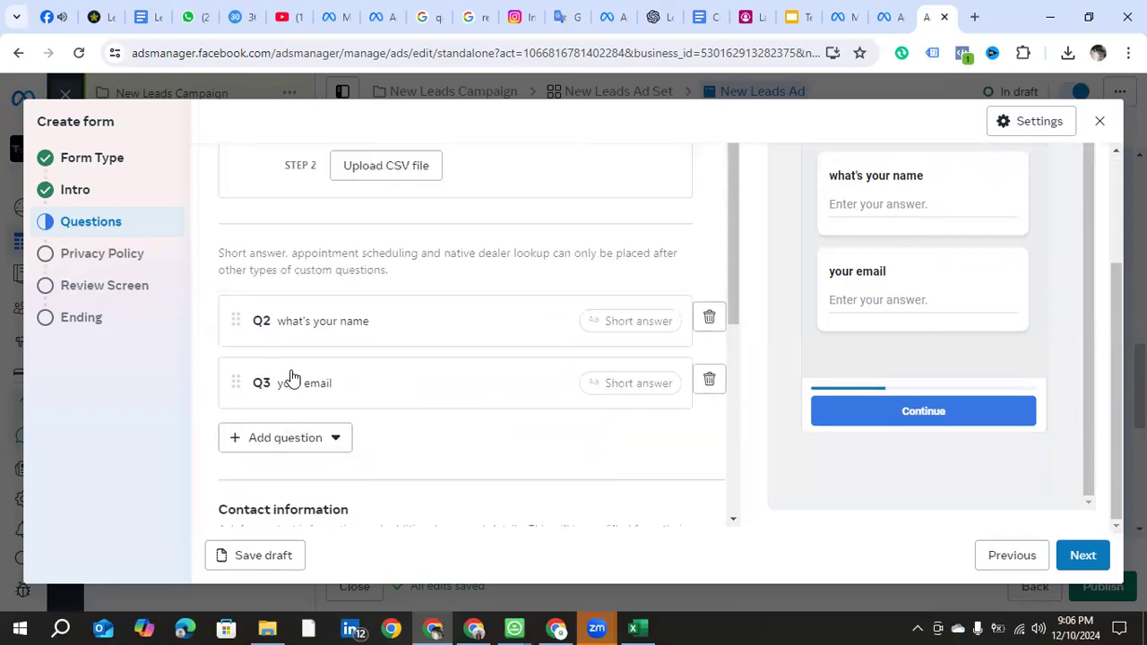
scroll(372, 340, down, 4)
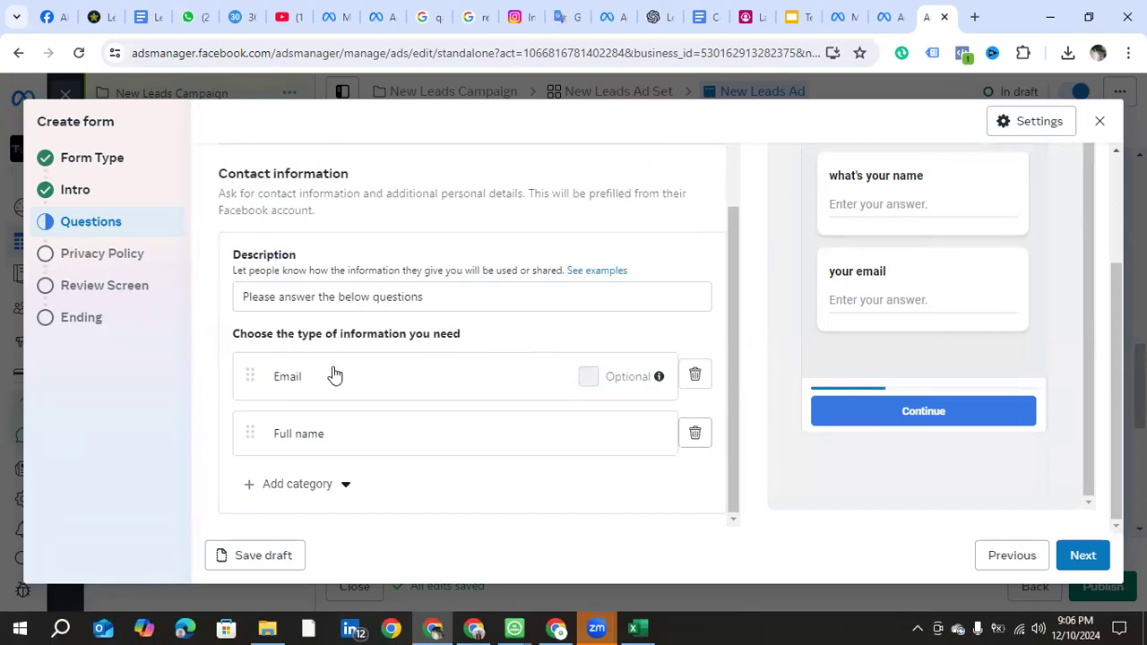
Step: Return from the Privacy Policy section to Questions and delete the conditional question that lacks an answer set
click(1082, 555)
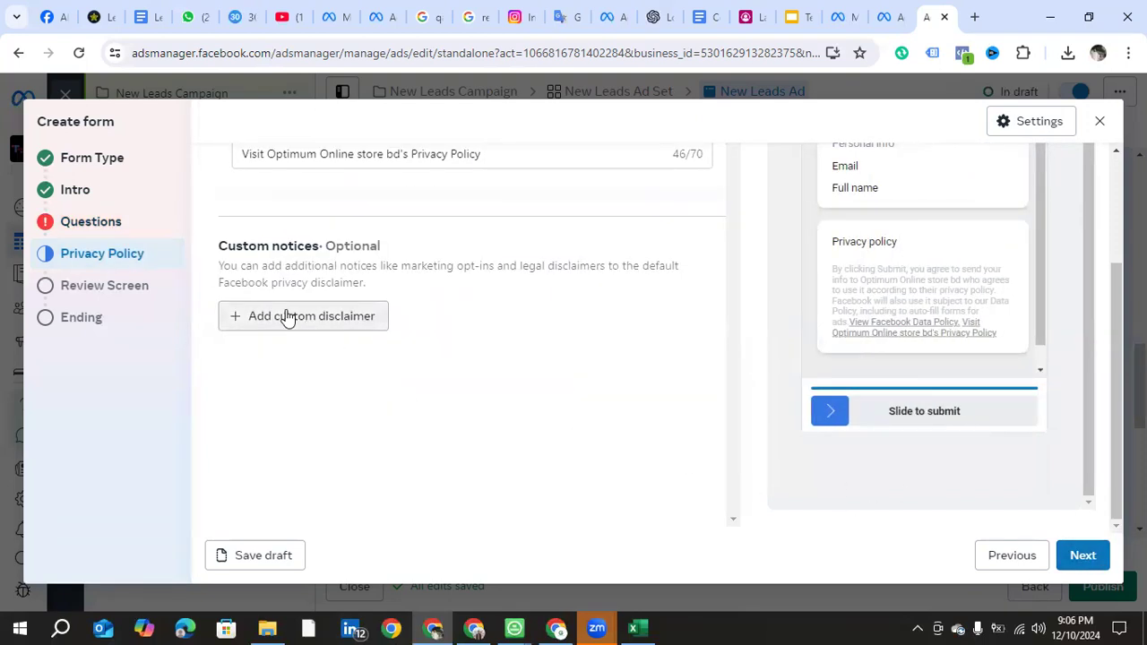
scroll(269, 314, up, 2)
click(116, 232)
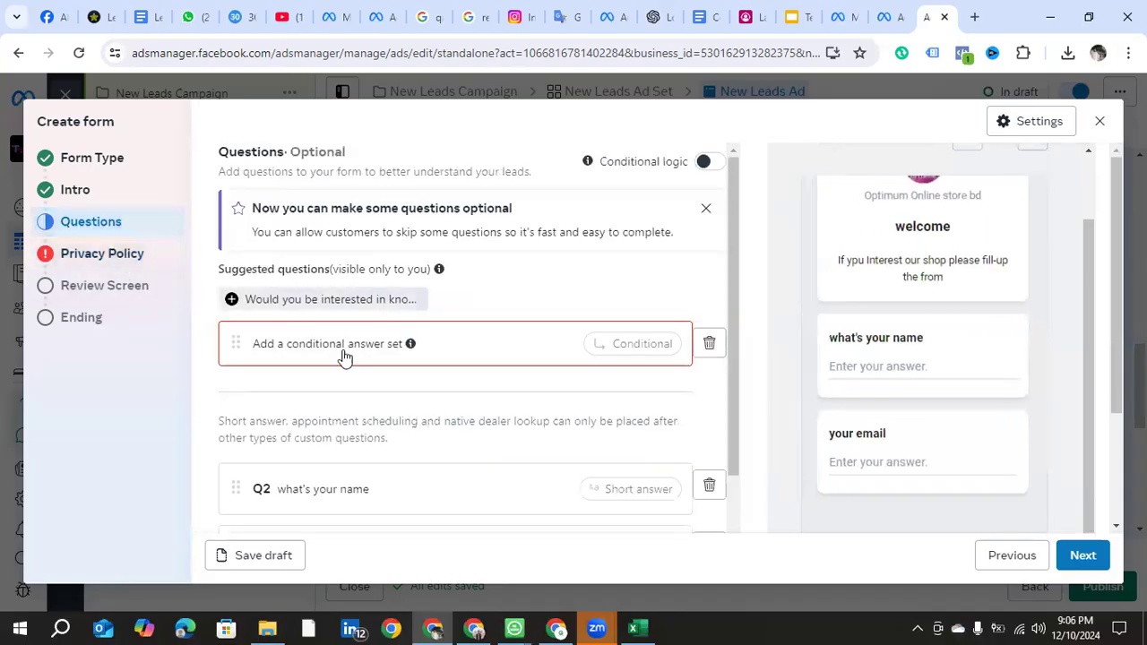
click(643, 344)
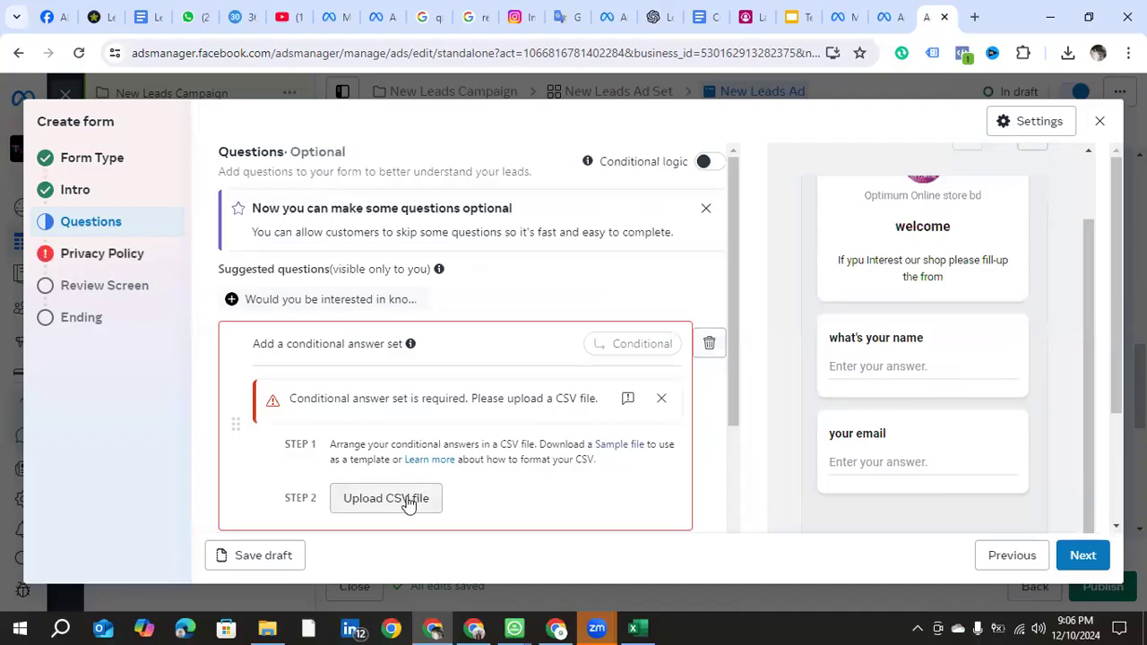
click(710, 347)
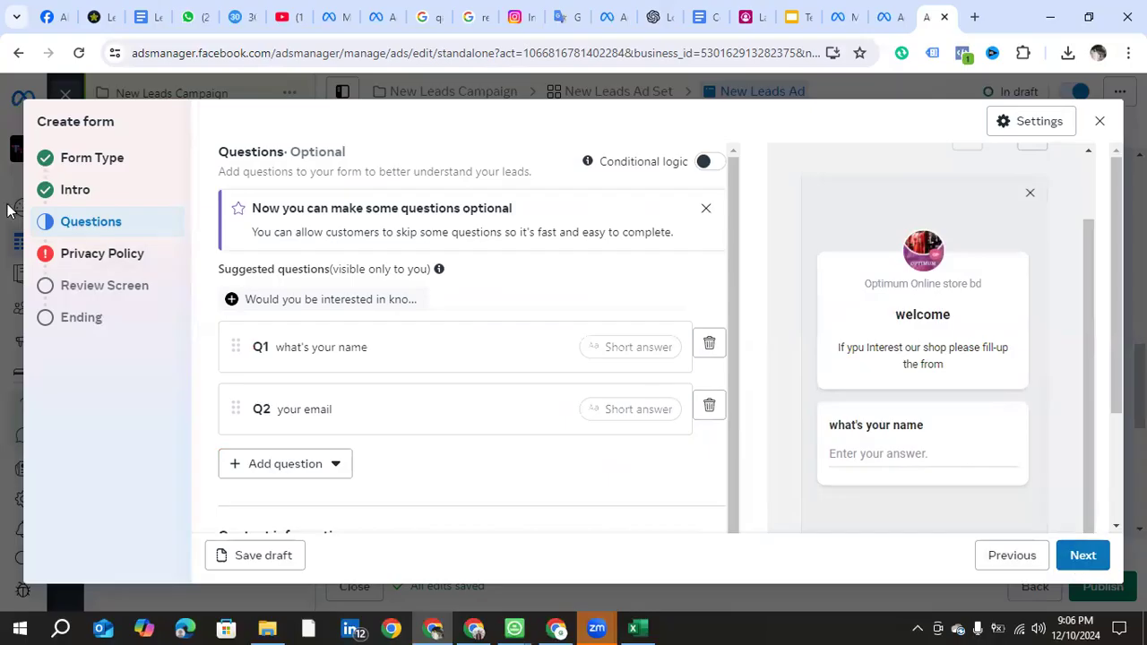
Step: Proceed to the Privacy Policy section and enter the website domain as the privacy policy link
click(1089, 559)
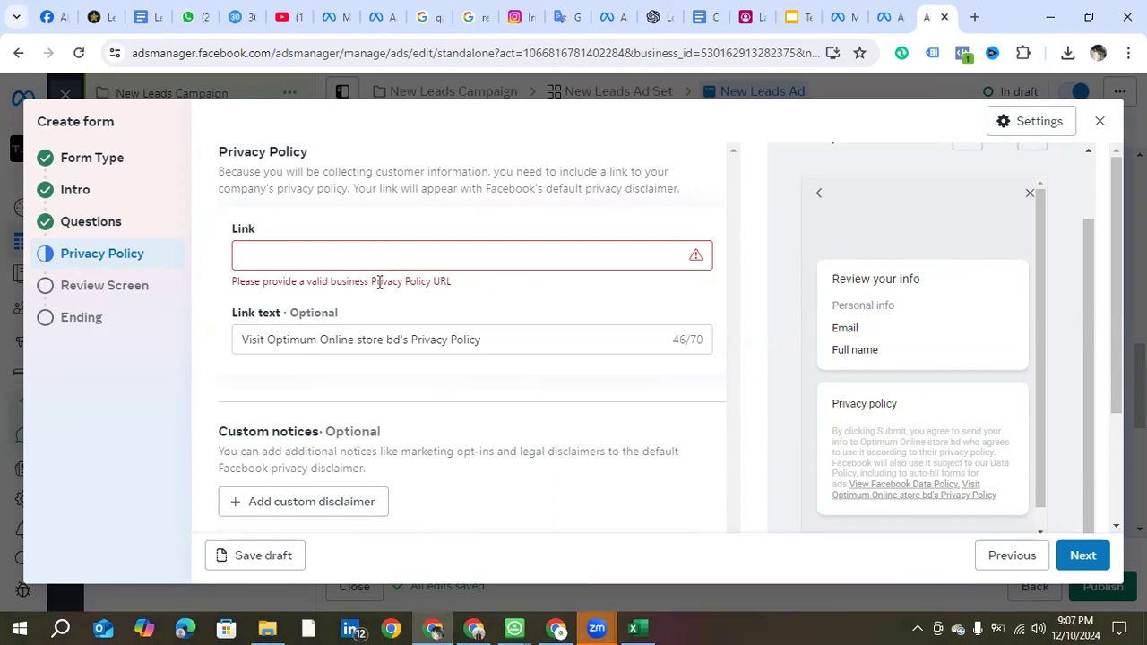
click(279, 260)
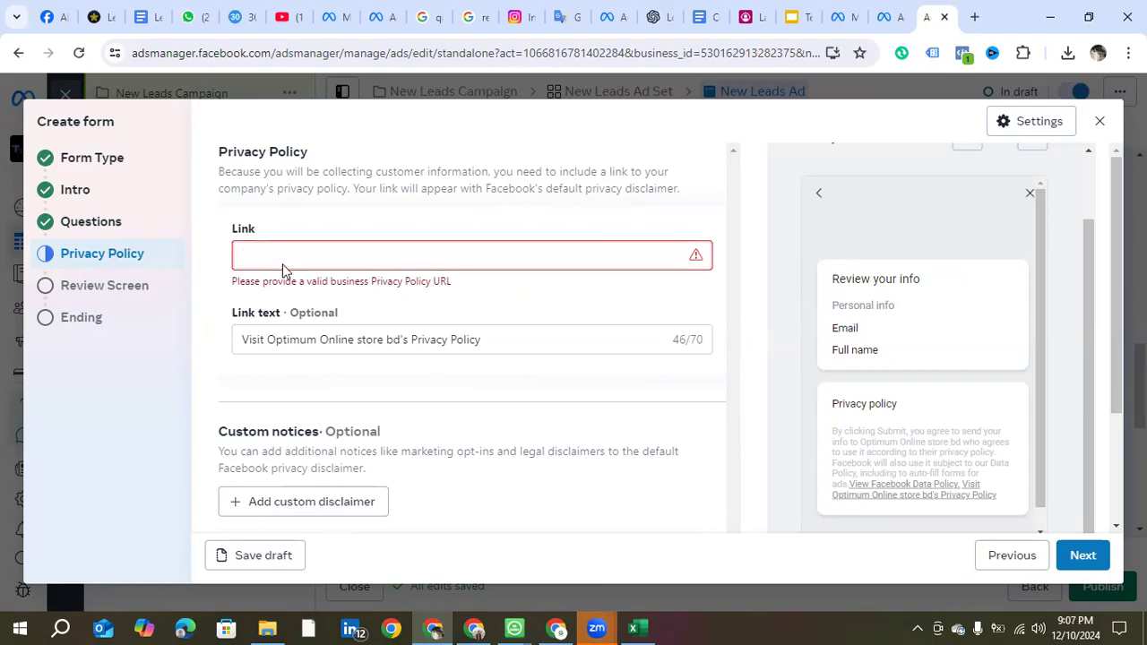
text(h)
text(ifatn)
key(BackSpace)
text(miaje.com)
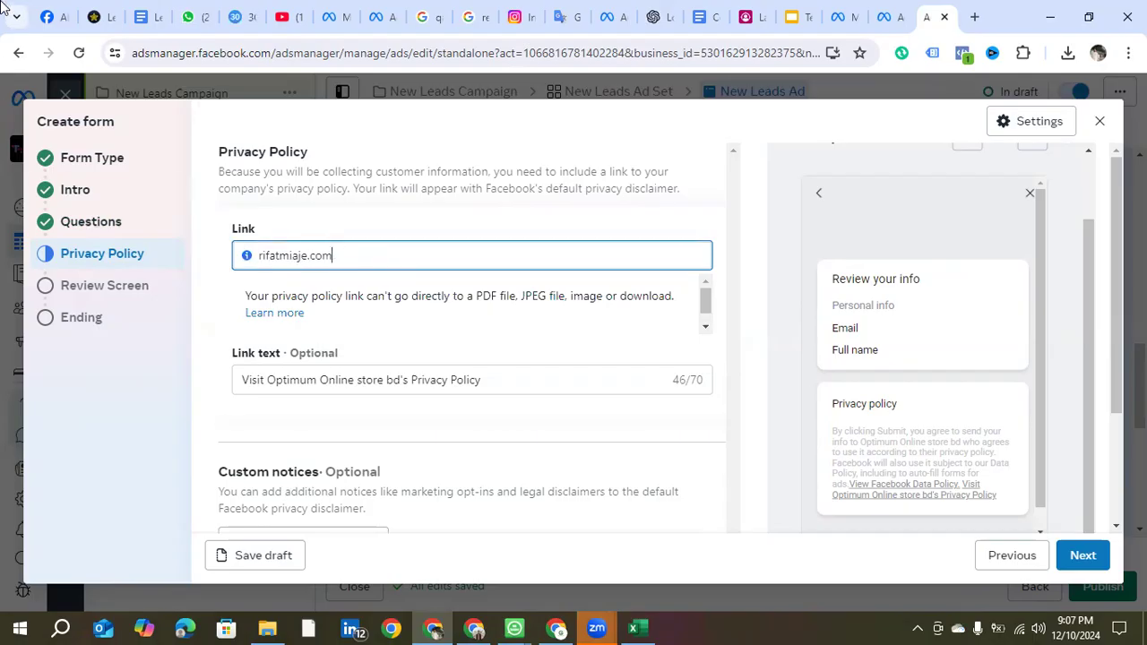
scroll(406, 324, down, 1)
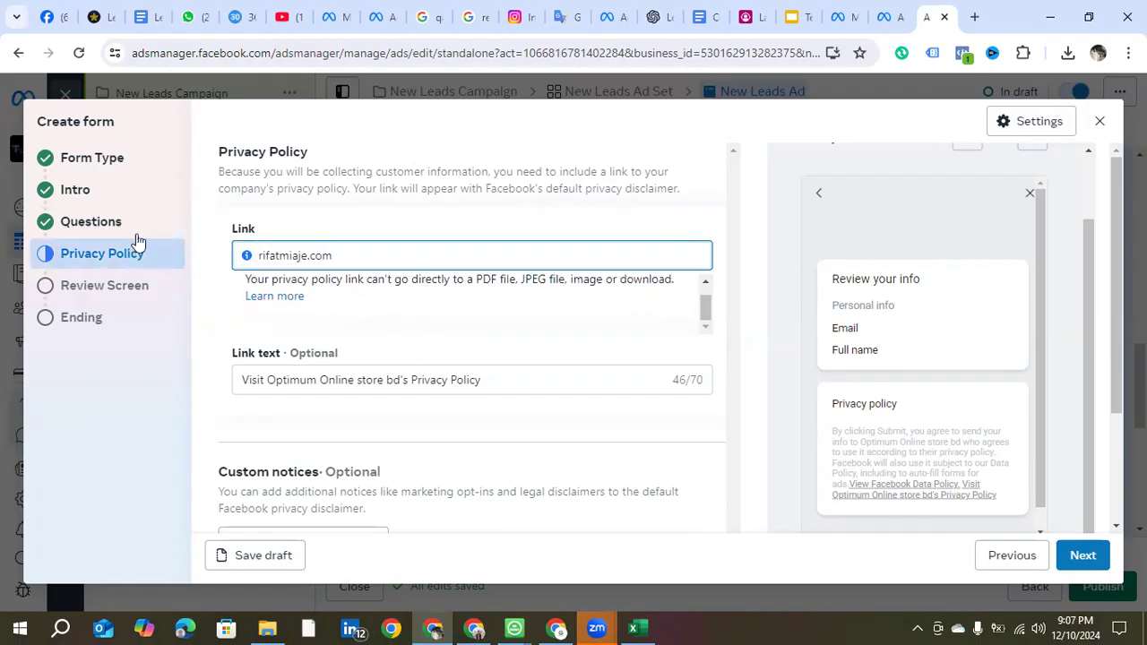
click(101, 10)
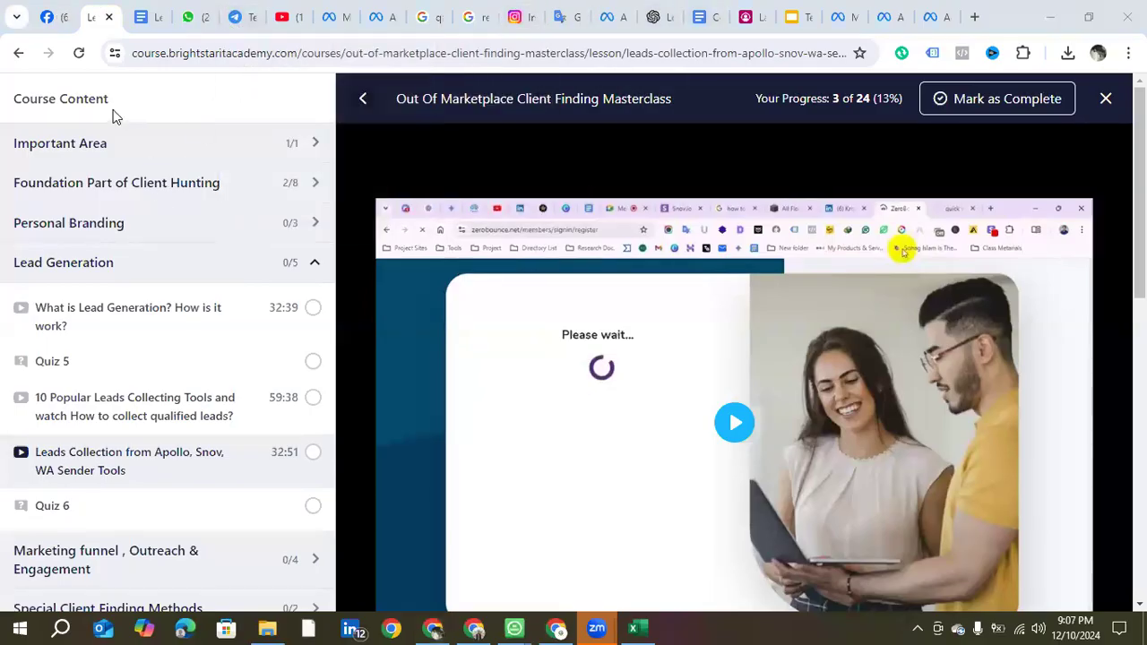
scroll(225, 371, down, 15)
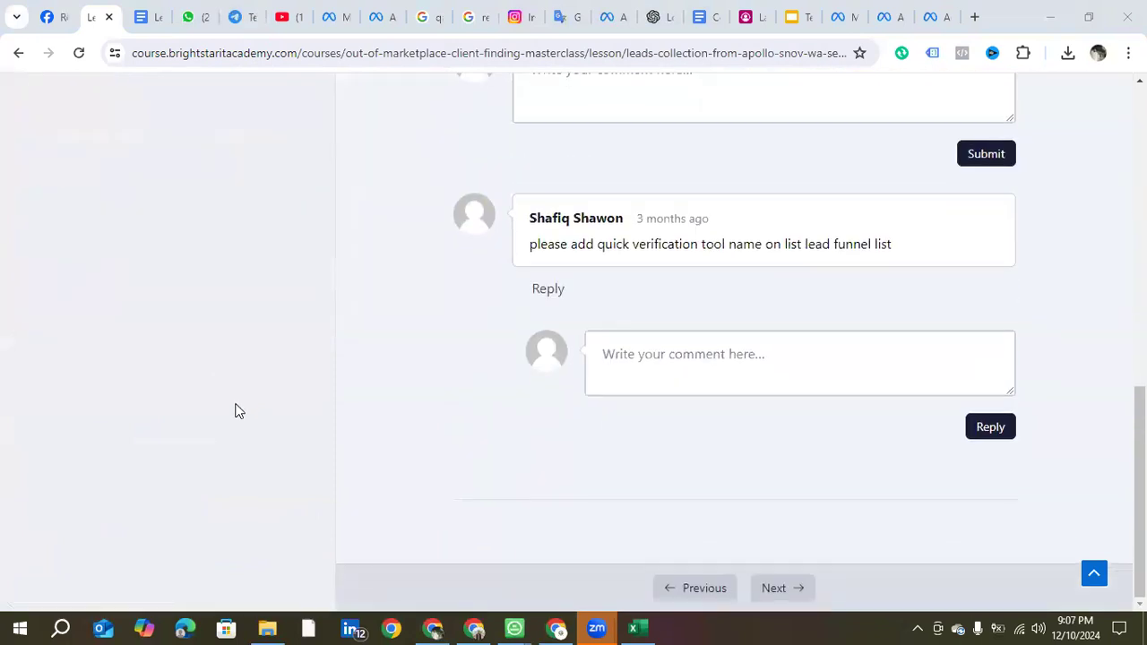
scroll(234, 410, up, 15)
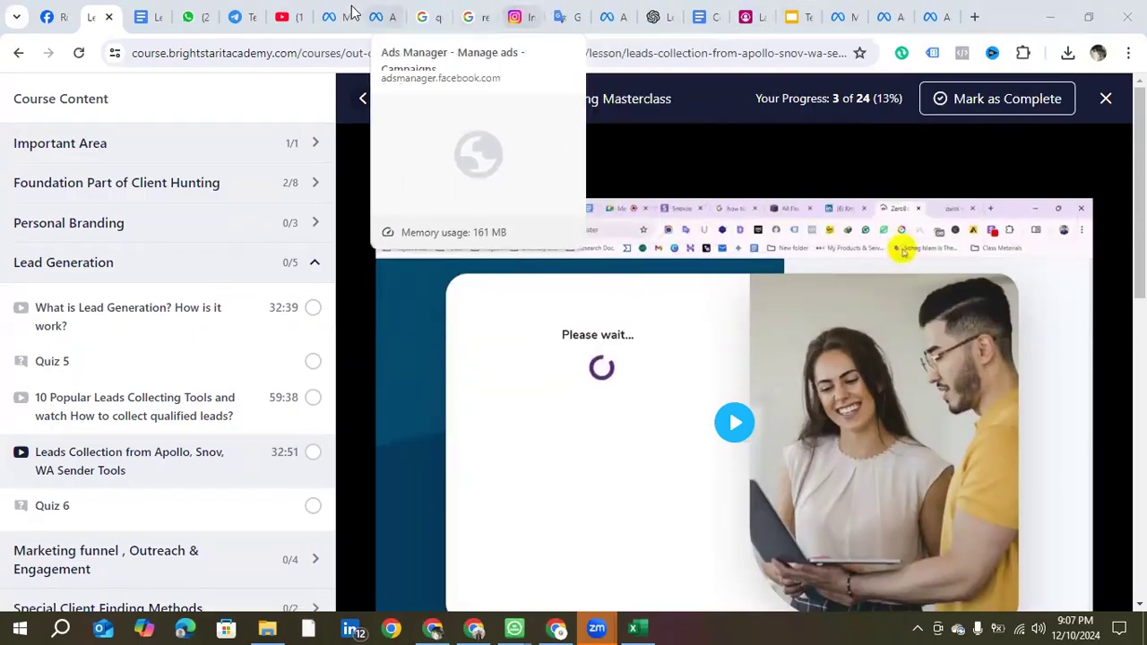
click(932, 16)
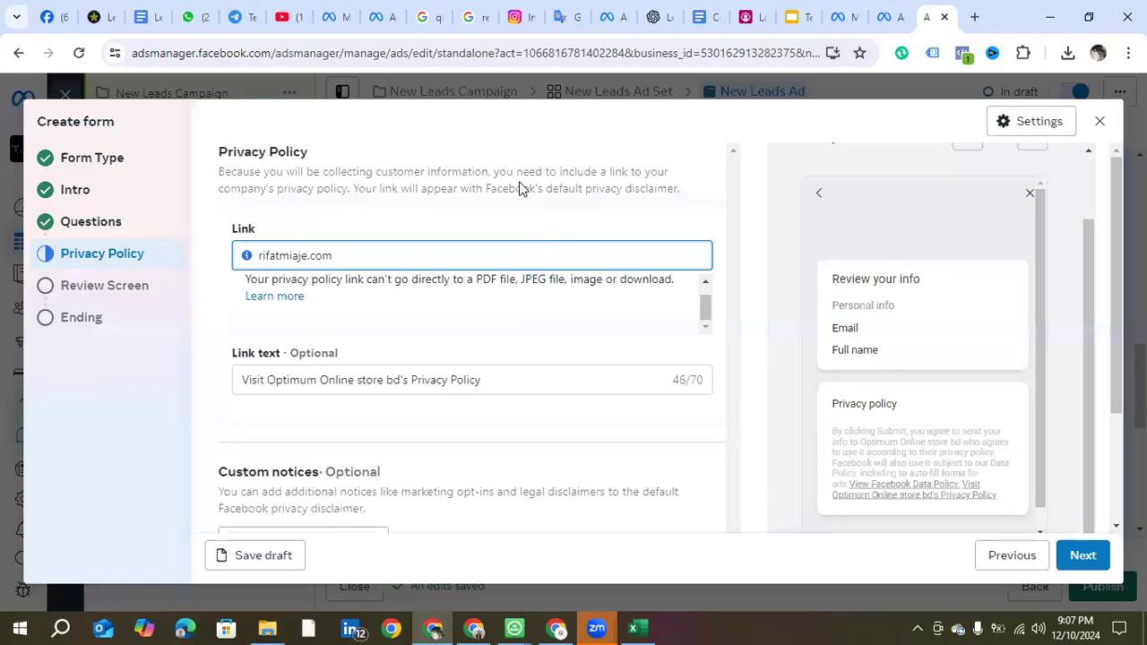
Step: Keep the default privacy policy link text, proceed to the Review Screen section and examine its form preview
scroll(452, 374, down, 1)
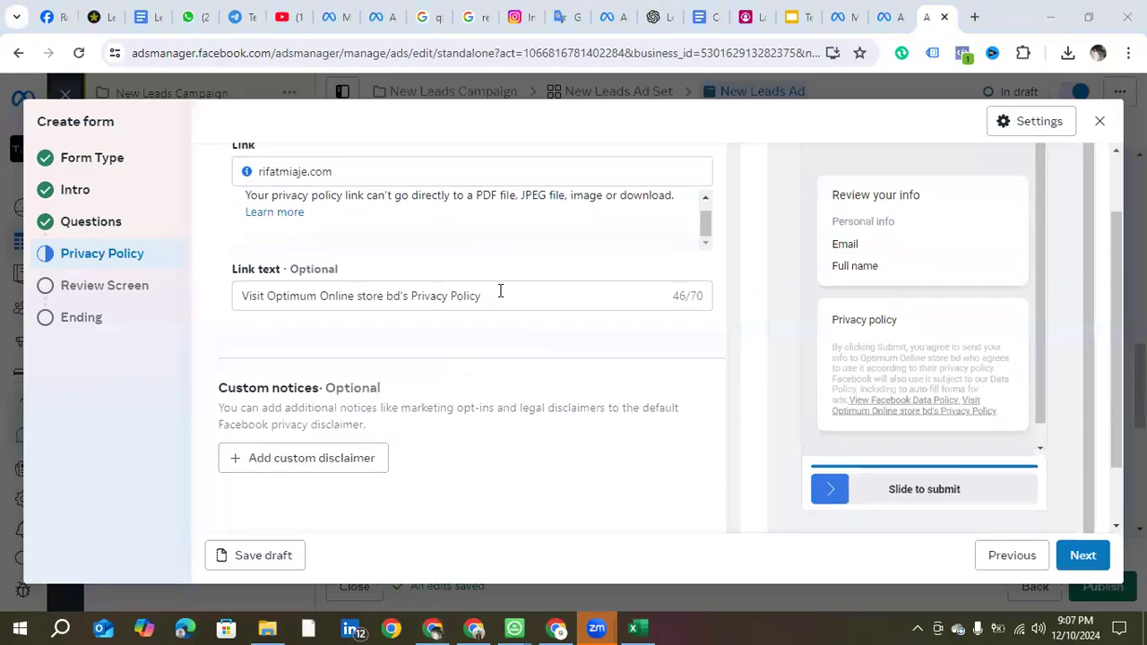
scroll(502, 304, down, 1)
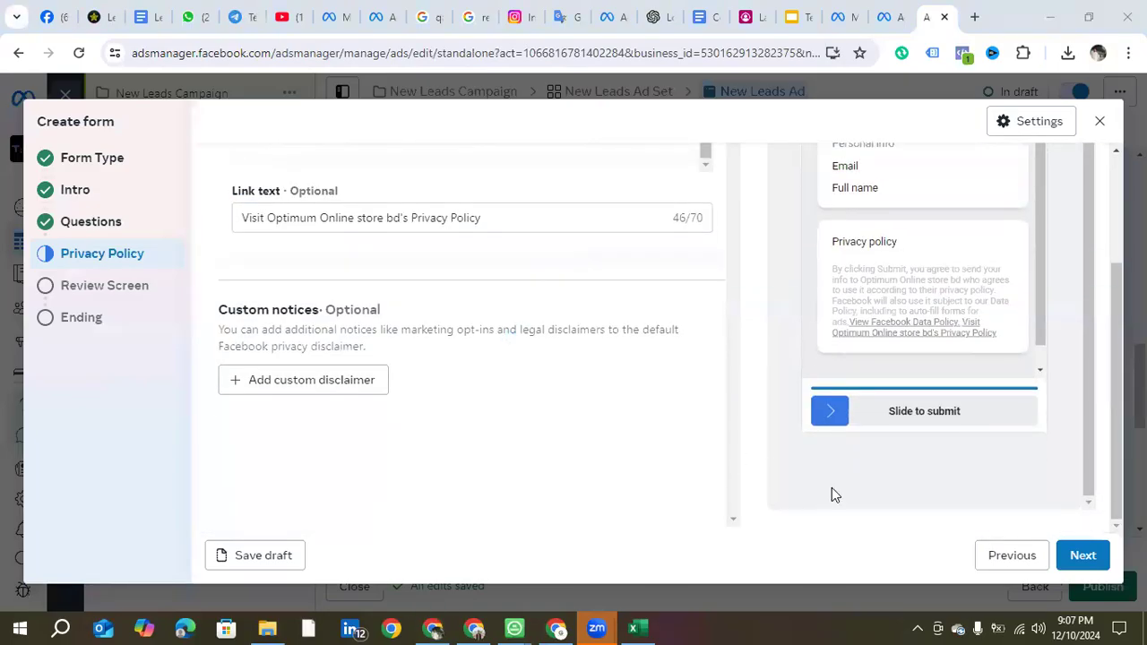
click(1084, 554)
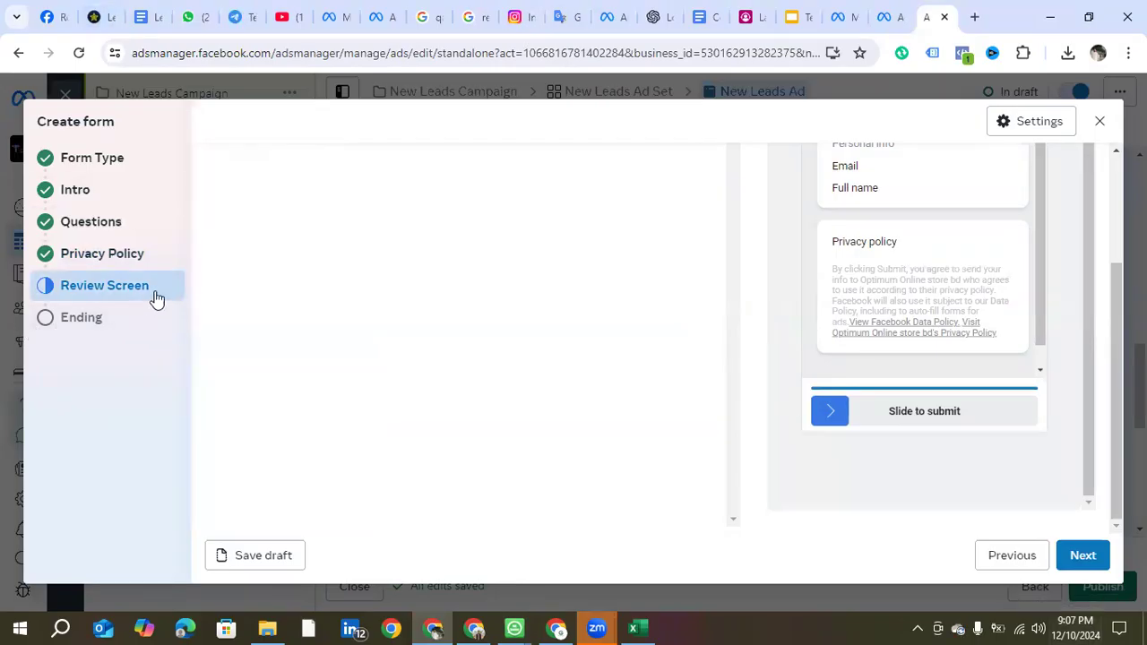
scroll(400, 280, up, 3)
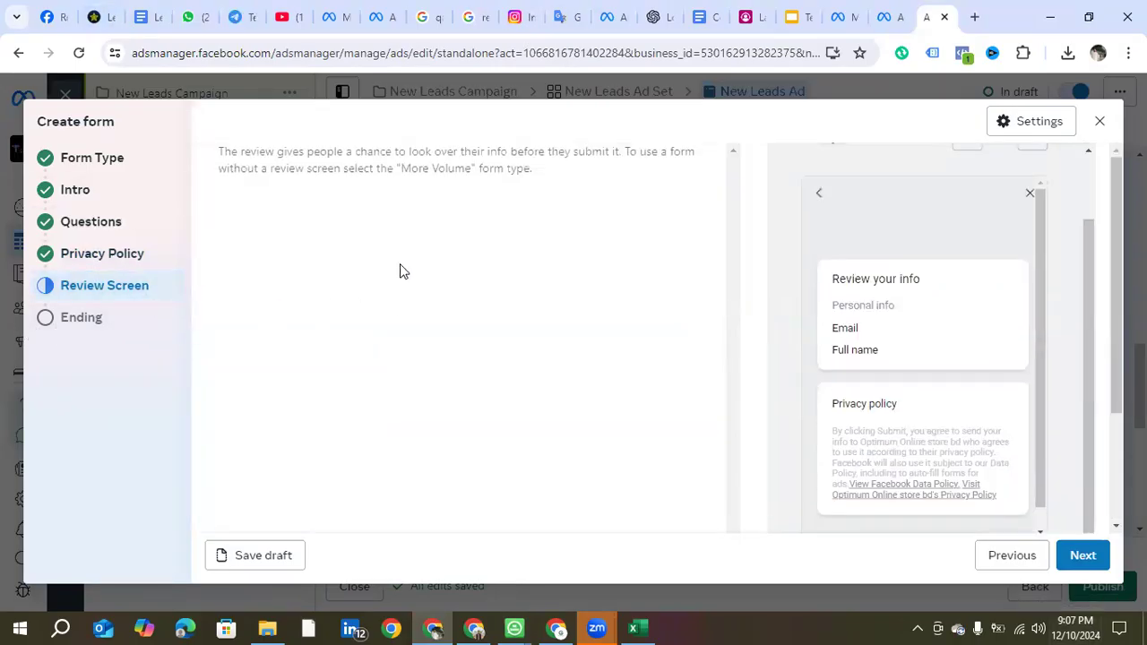
scroll(856, 334, down, 1)
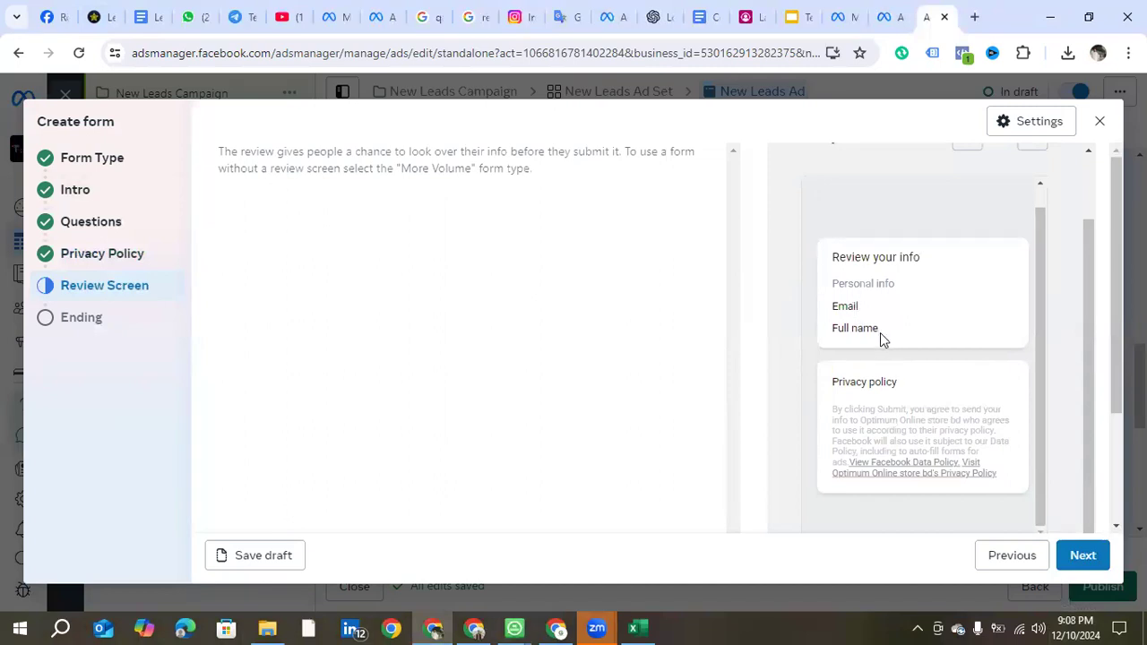
Step: Proceed to the Ending section and try to create the form with the default message and Go to website action
click(1079, 556)
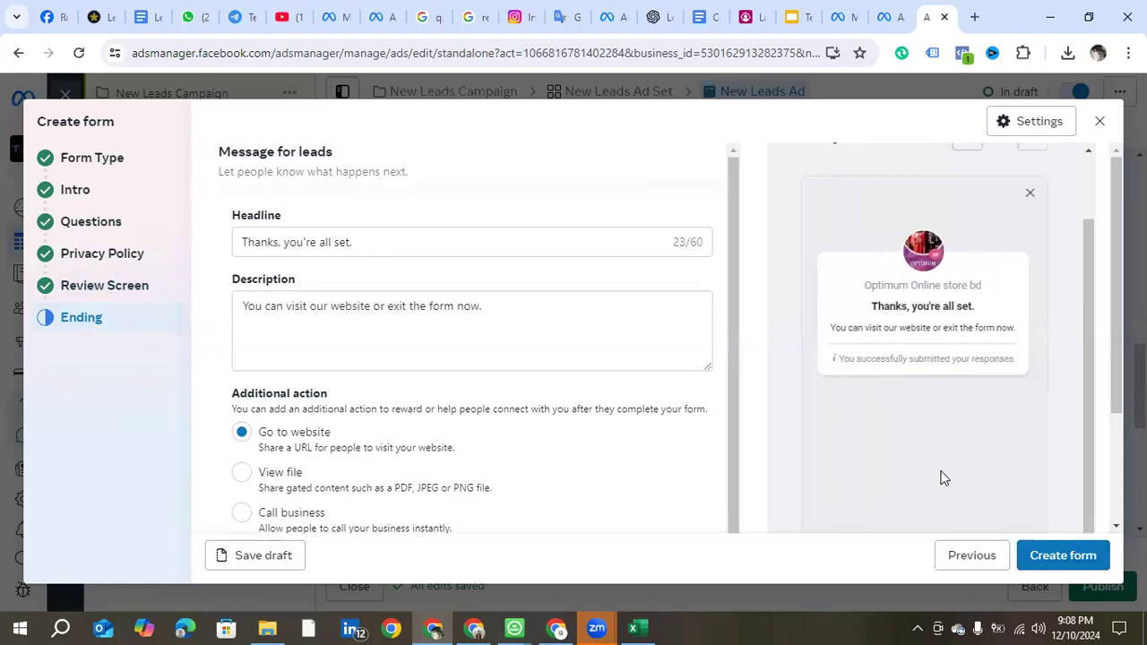
scroll(932, 429, down, 3)
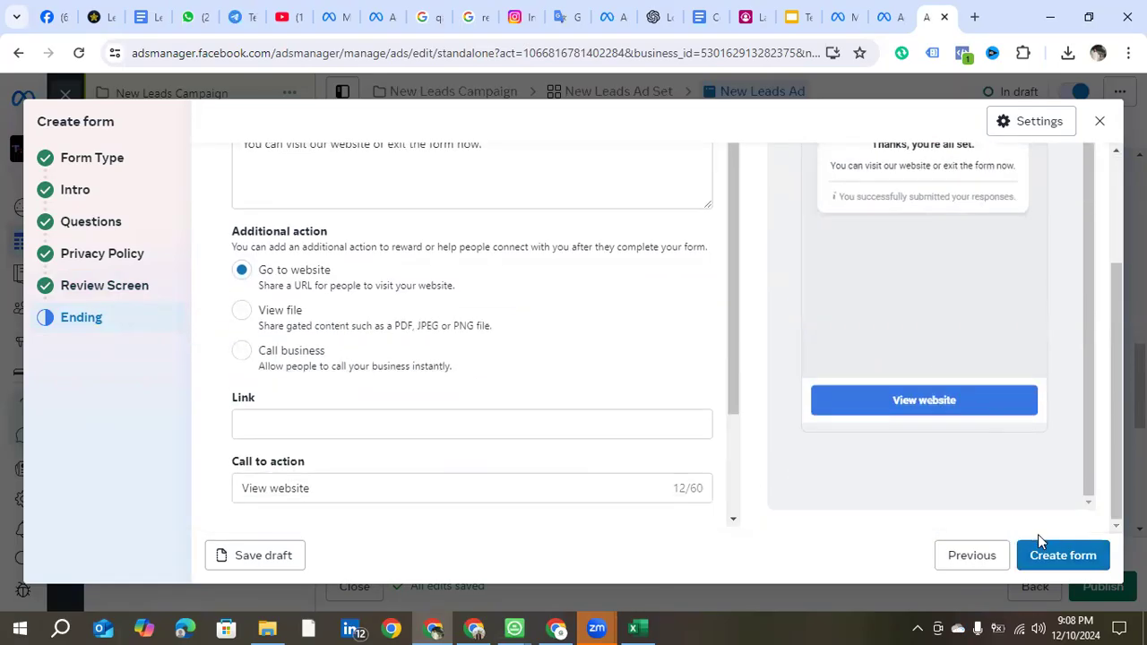
click(1054, 556)
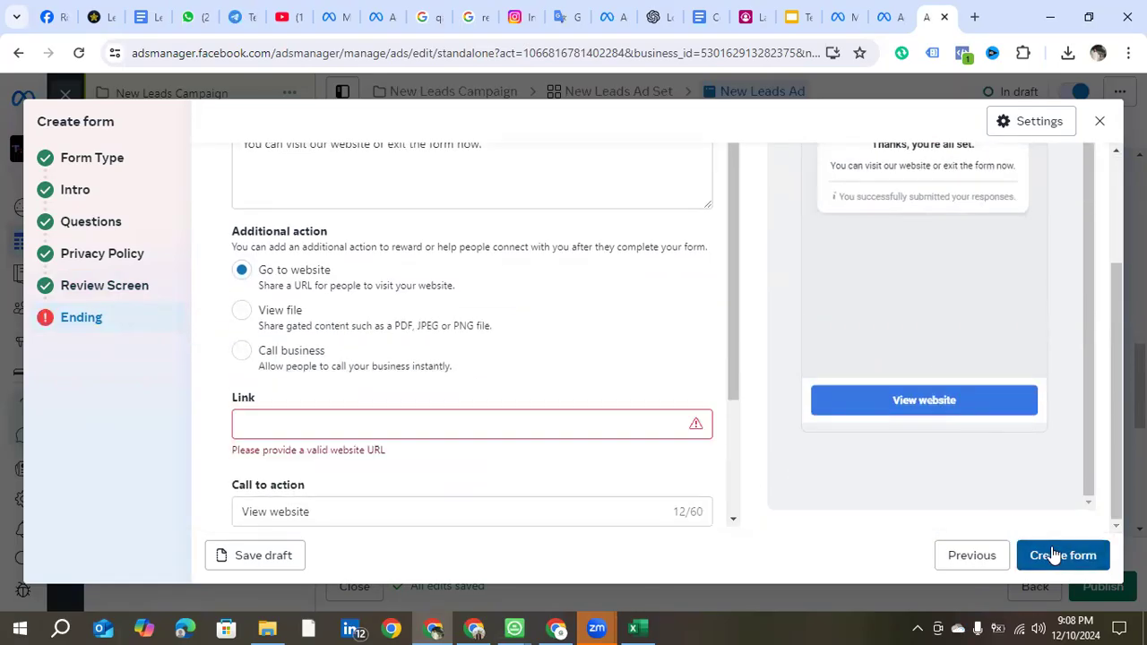
Step: Check the remaining Ending options and close the lead form with the website link left empty, keeping it as a draft
click(313, 427)
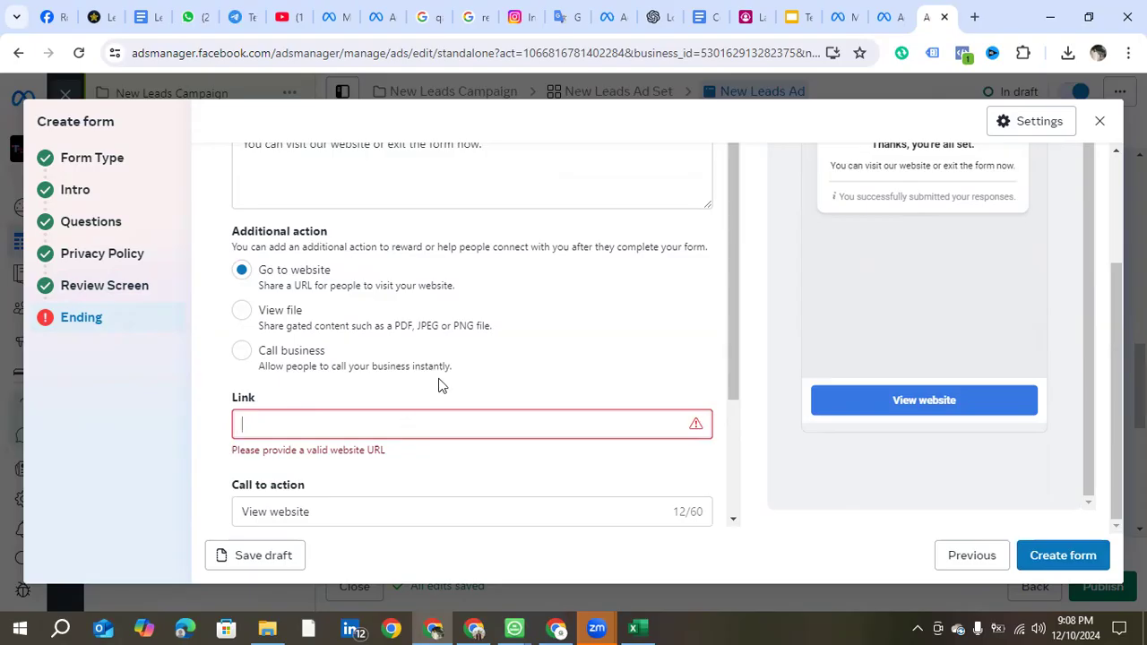
scroll(448, 403, down, 2)
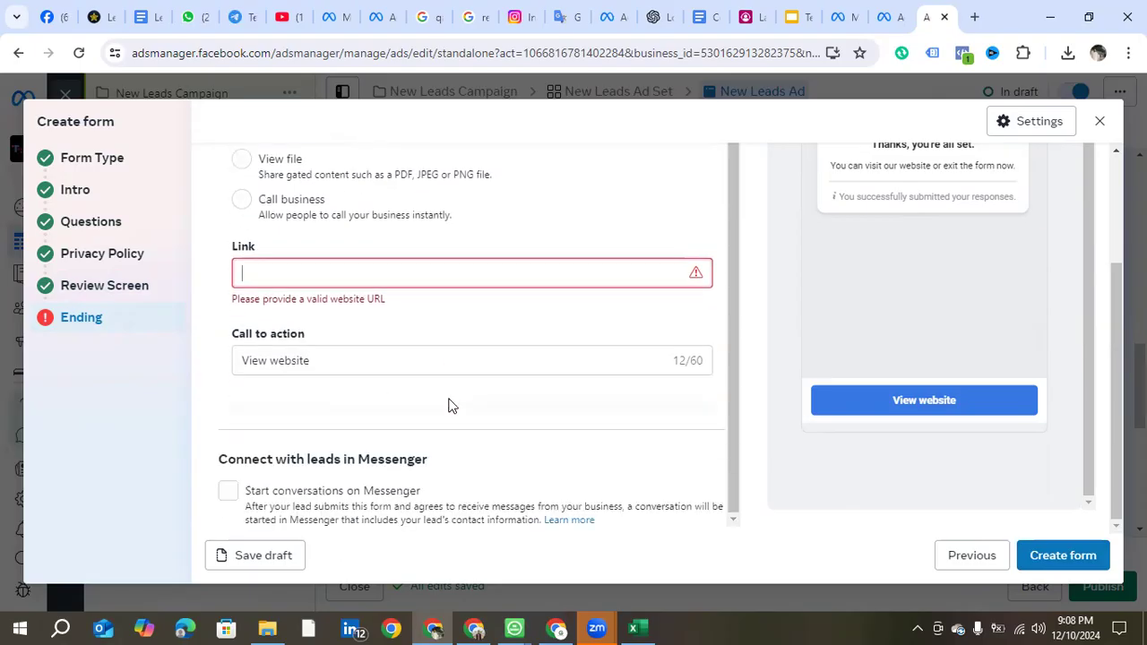
click(1100, 125)
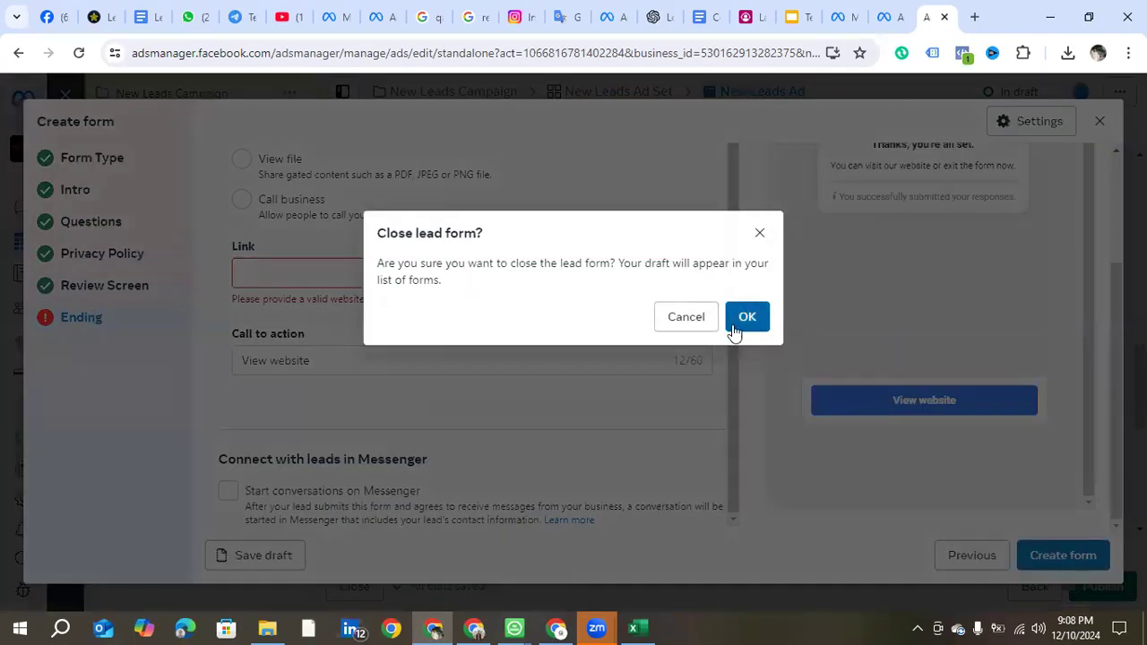
click(747, 317)
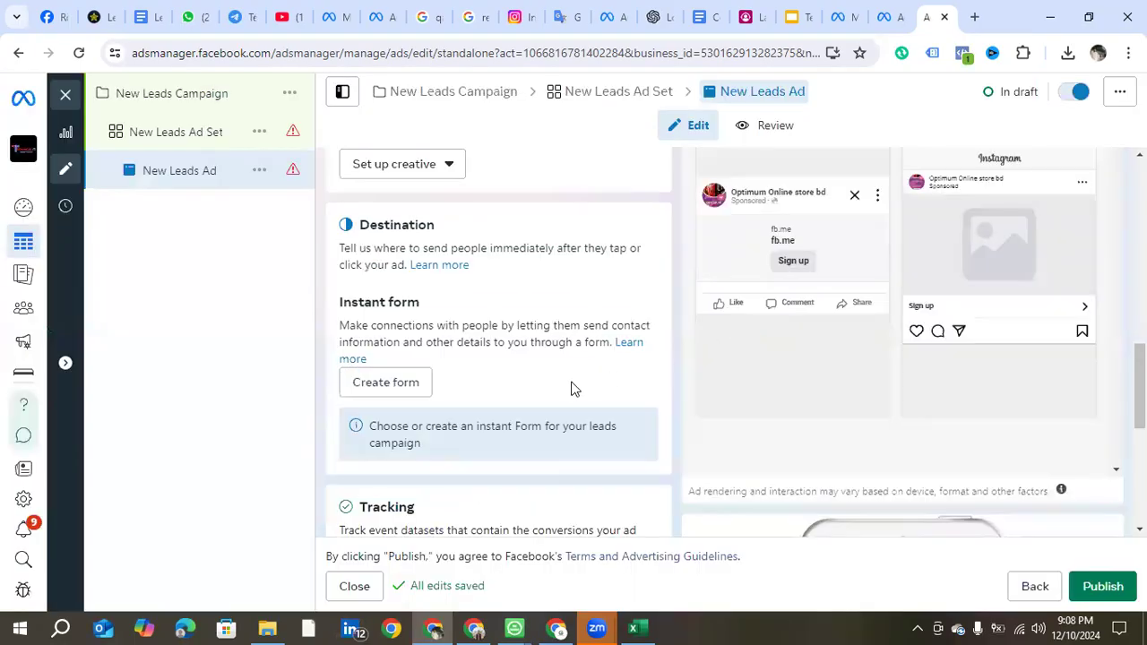